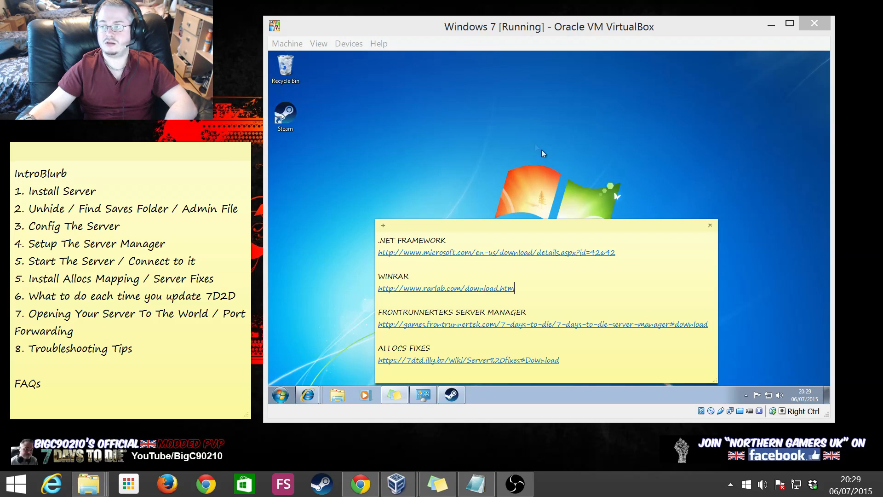
Open the .NET Framework link from the sticky note in Internet Explorer
click(509, 157)
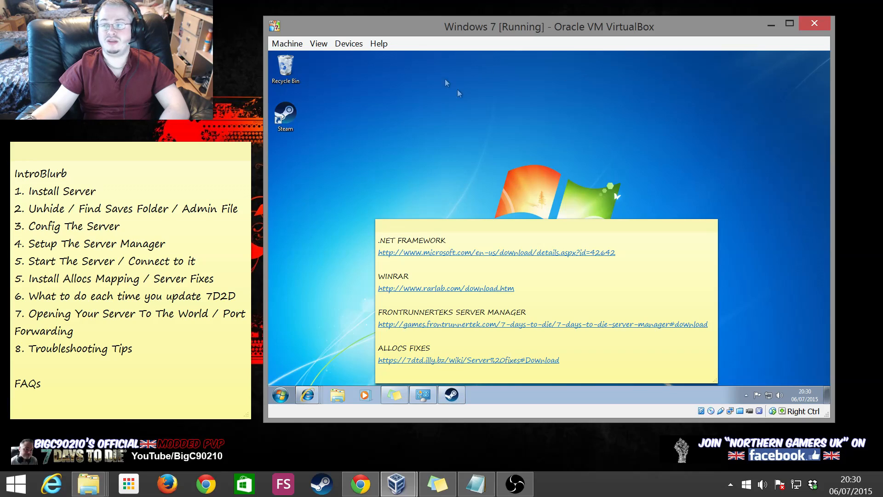
mouse_move(517, 23)
mouse_down()
mouse_move(535, 40)
mouse_move(508, 35)
mouse_move(515, 23)
mouse_up()
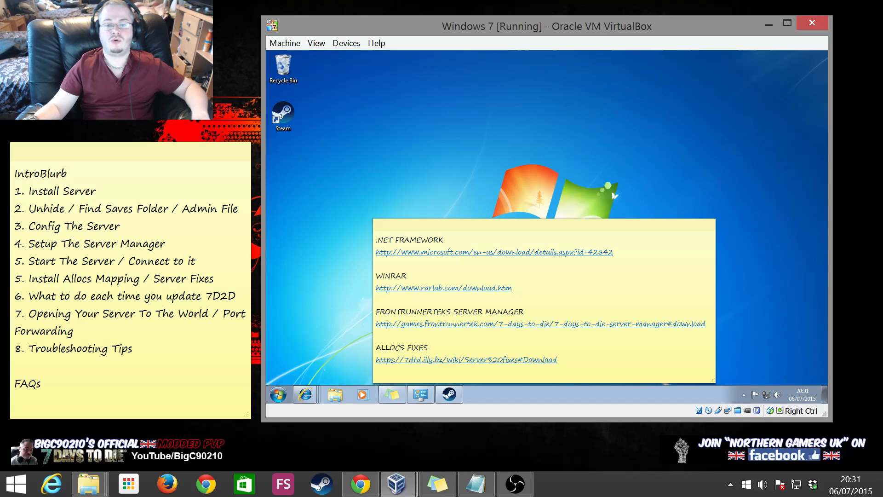
click(513, 288)
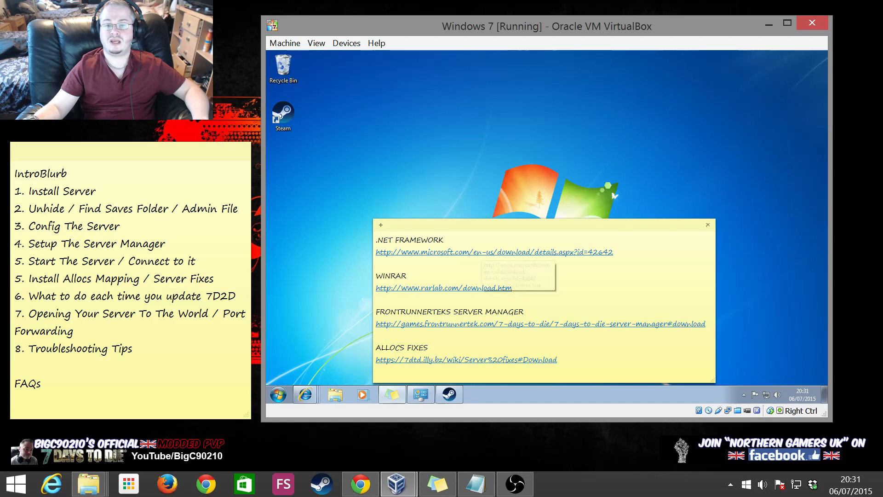
drag(614, 252, 375, 252)
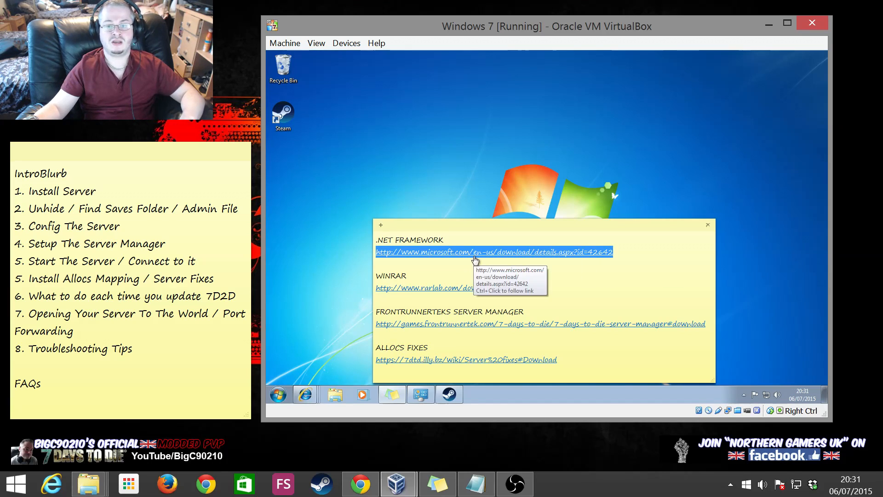
click(305, 394)
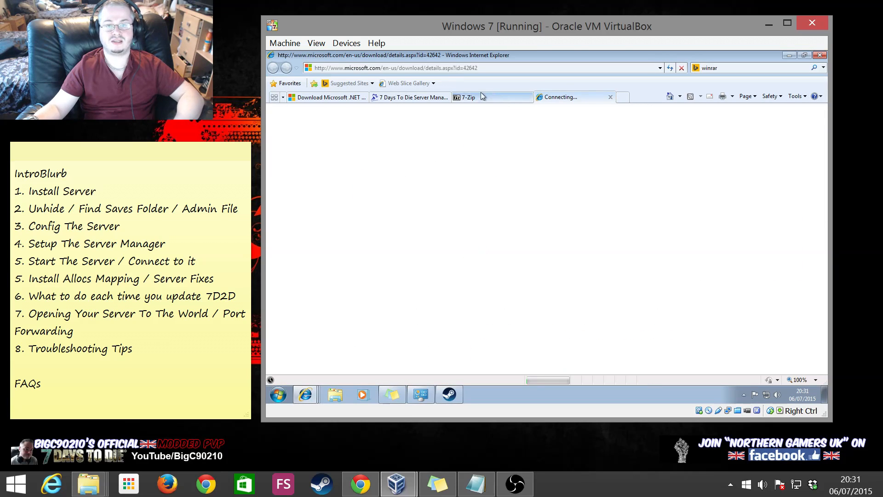
Close the leftover 7-Zip, 7 Days To Die and duplicate .NET tabs, and dismiss the survey
click(528, 98)
click(443, 99)
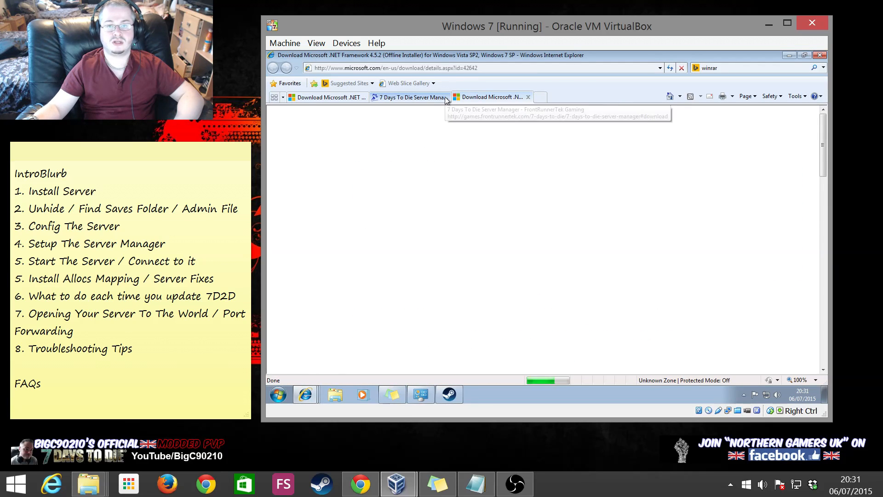
click(446, 97)
click(329, 98)
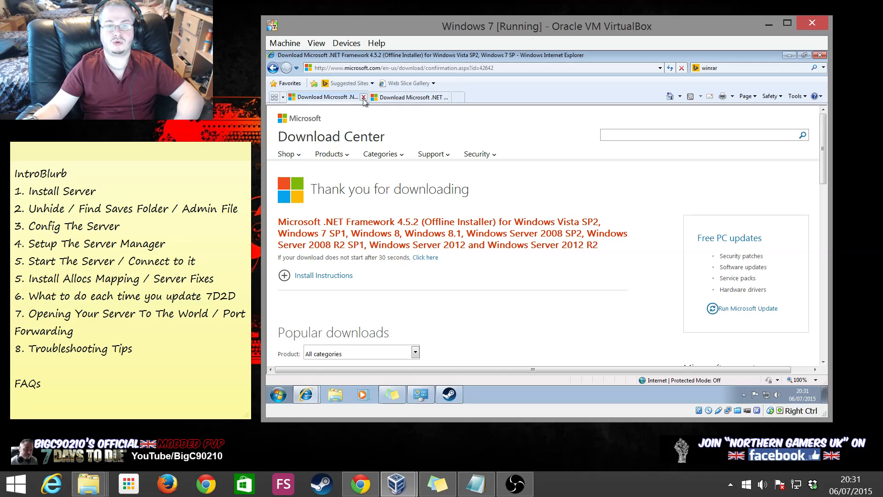
click(363, 97)
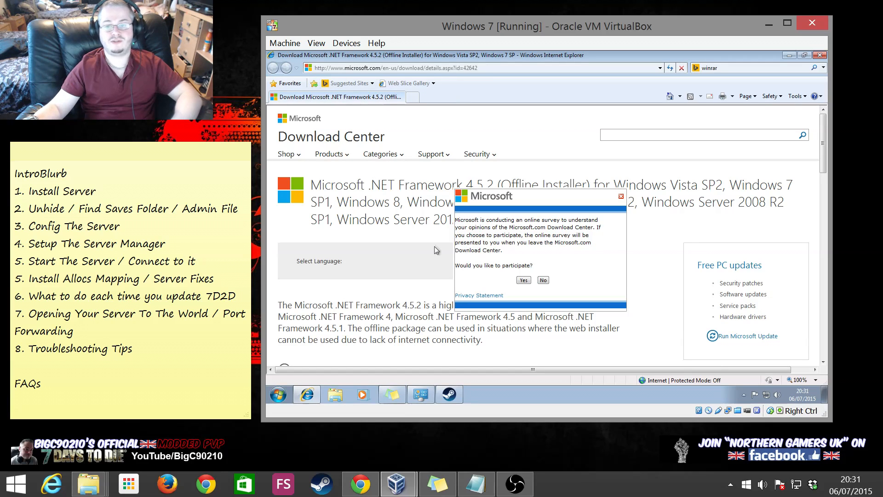
click(619, 197)
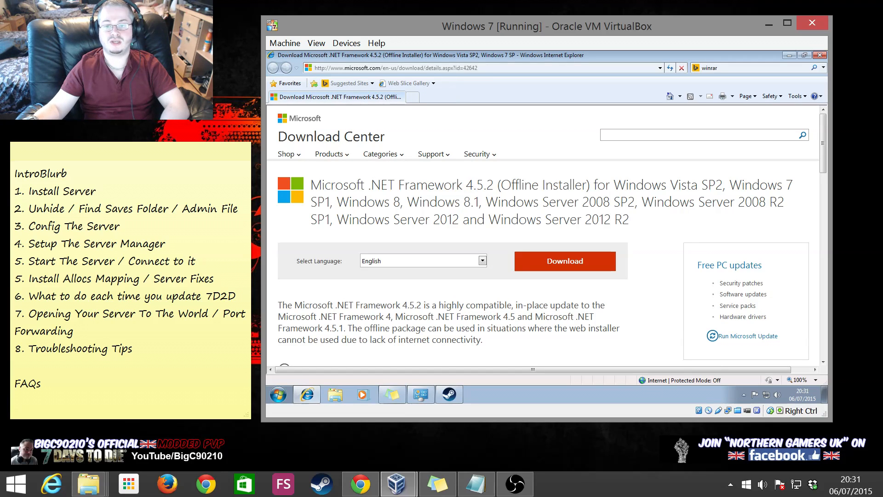
Download the .NET Framework 4.5.2 offline installer, allow the blocked file, and run it
click(523, 268)
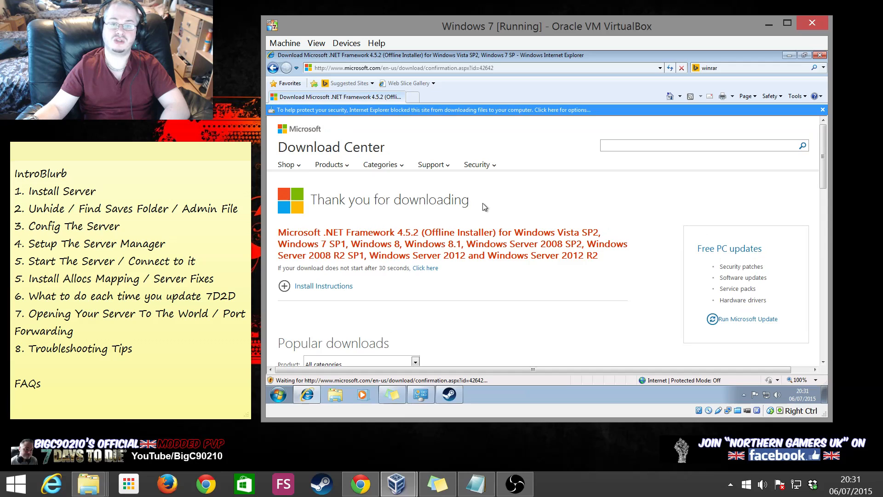
click(423, 110)
click(458, 114)
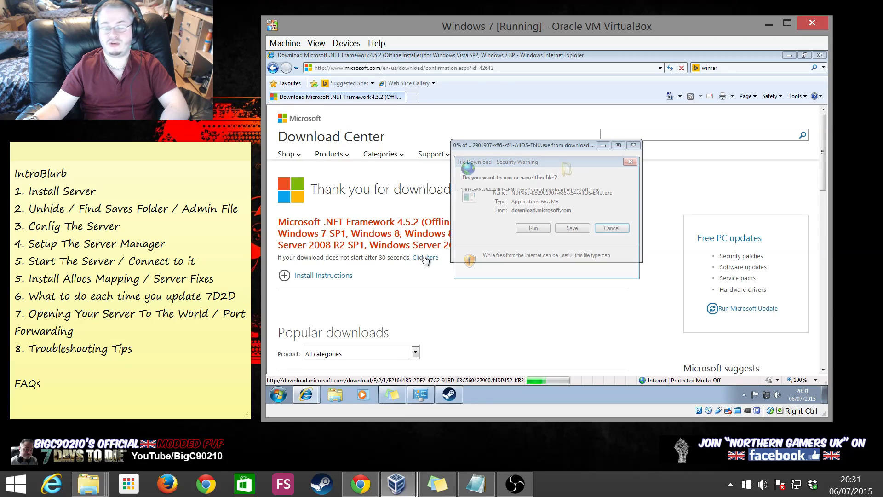
click(529, 230)
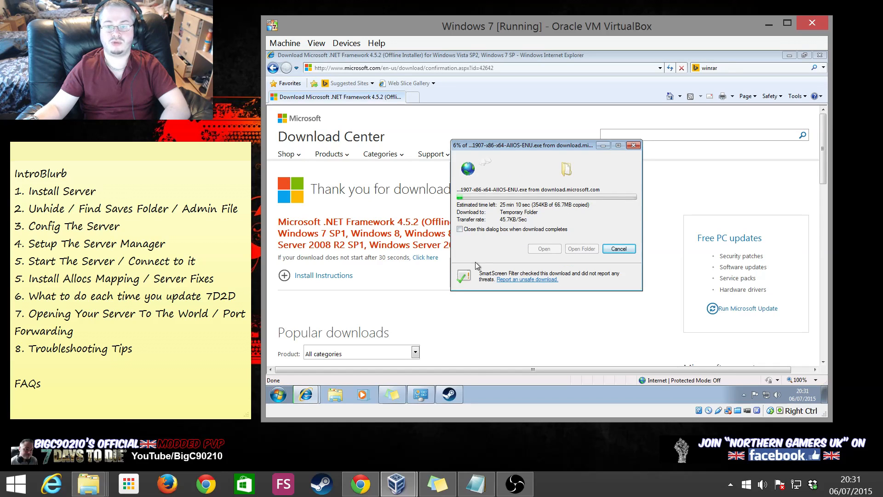
click(617, 249)
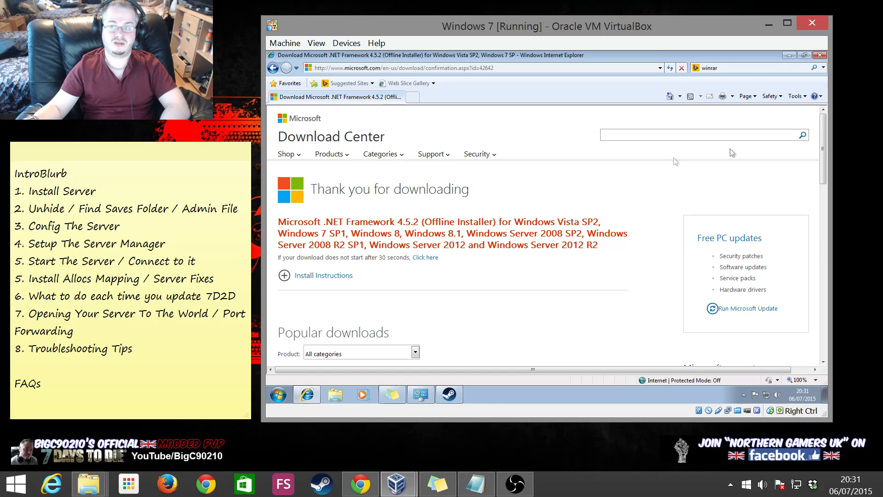
Copy the WinRAR link from the note and load the RARLAB download page in Internet Explorer
click(787, 59)
click(505, 287)
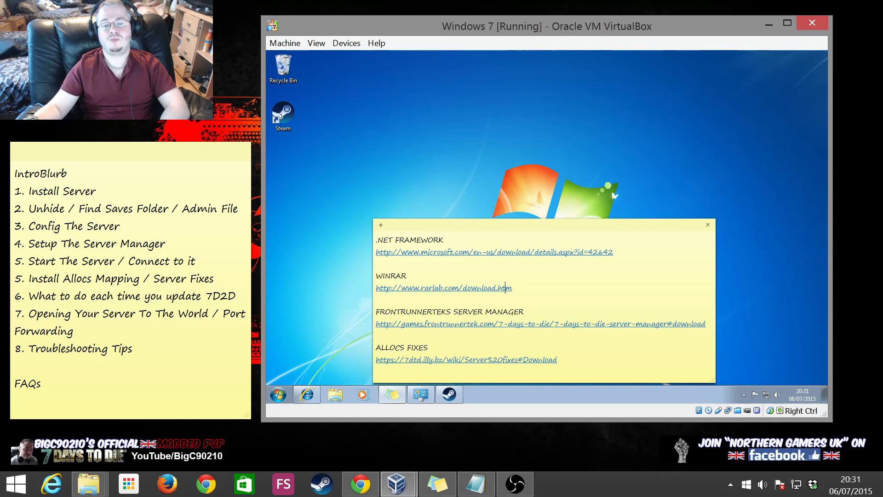
drag(512, 287, 373, 289)
key(ctrl+c)
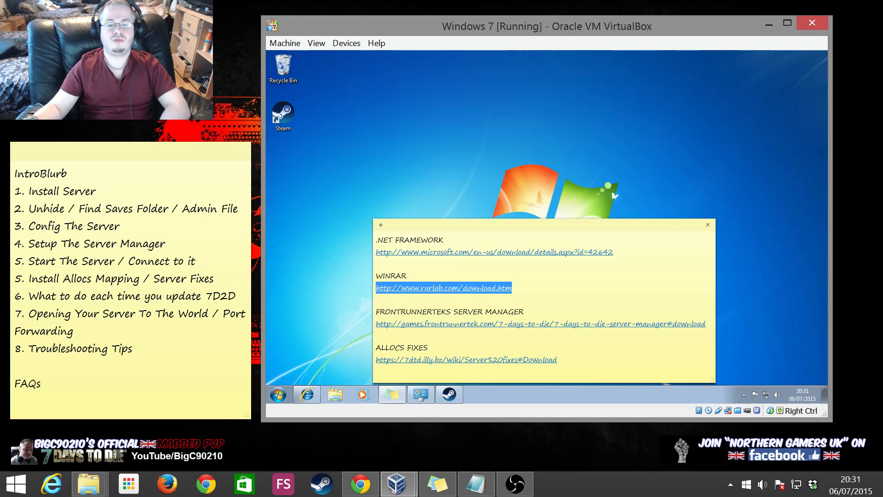
click(357, 300)
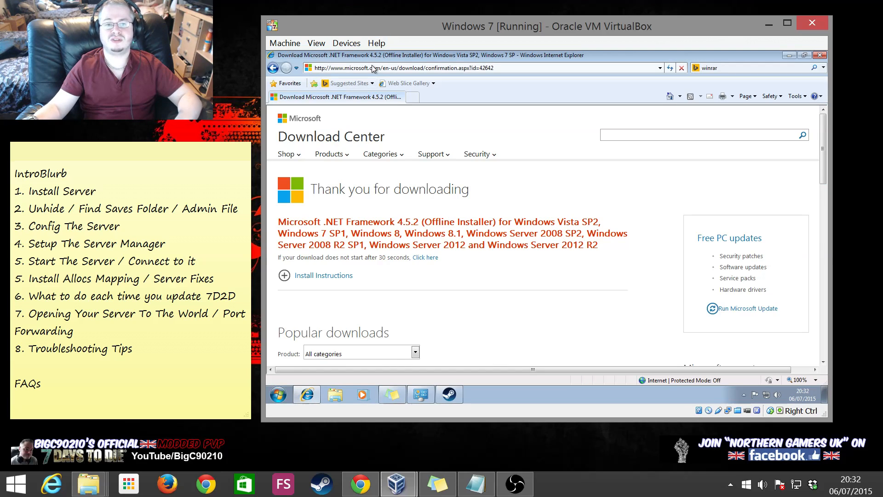
click(375, 68)
key(ctrl+v)
click(401, 102)
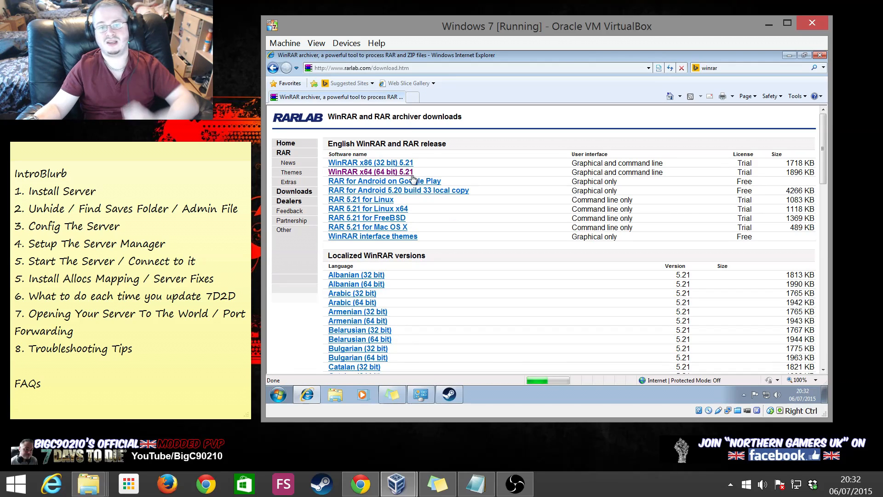
Download and install WinRAR x64 5.21, then close the browser
click(382, 171)
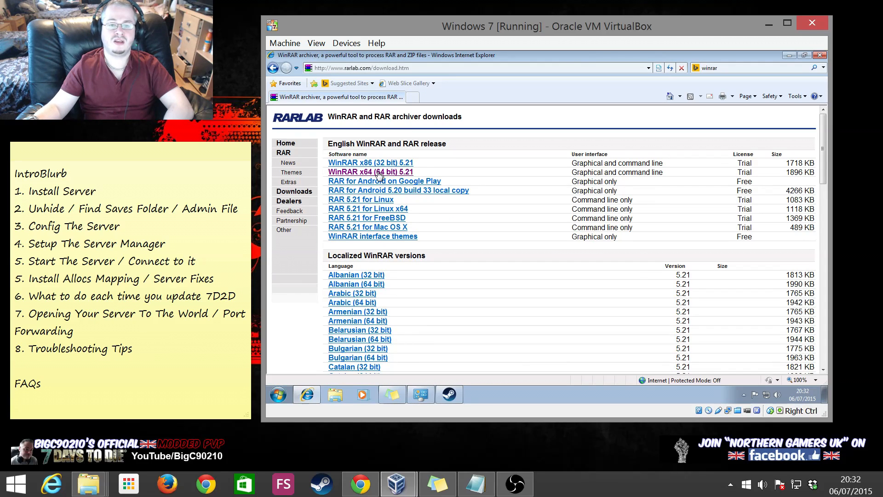
click(533, 228)
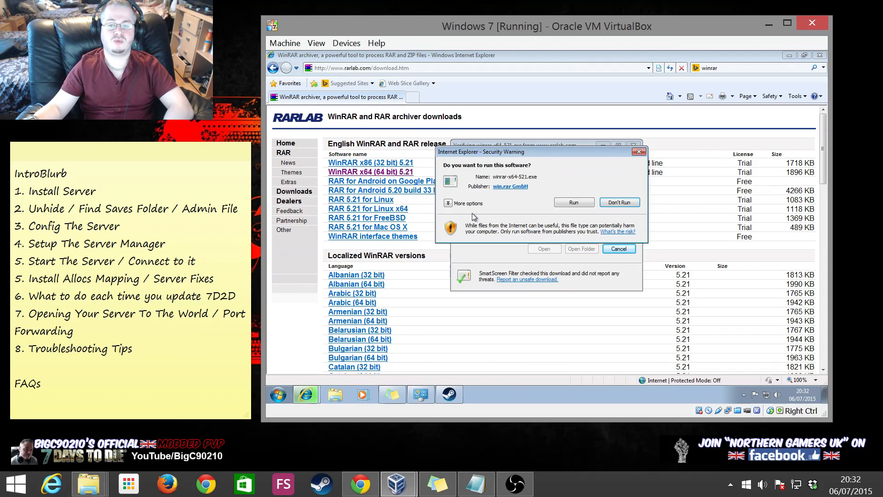
click(573, 205)
click(518, 312)
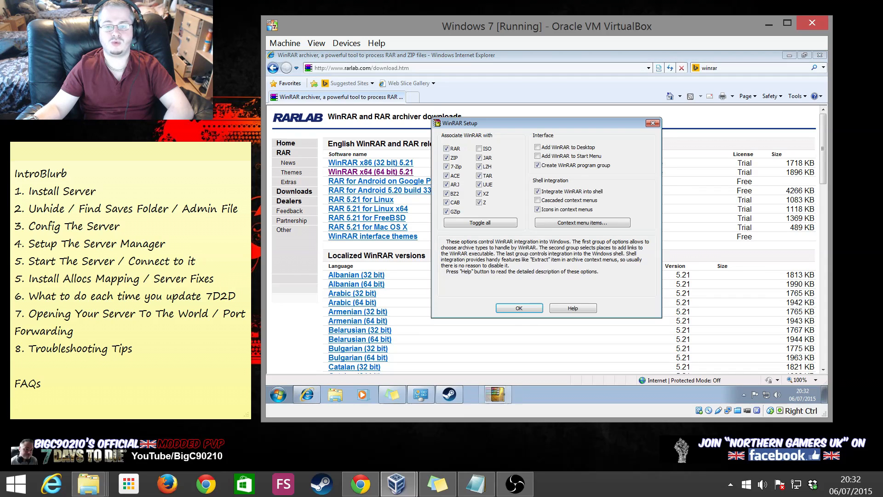
click(543, 308)
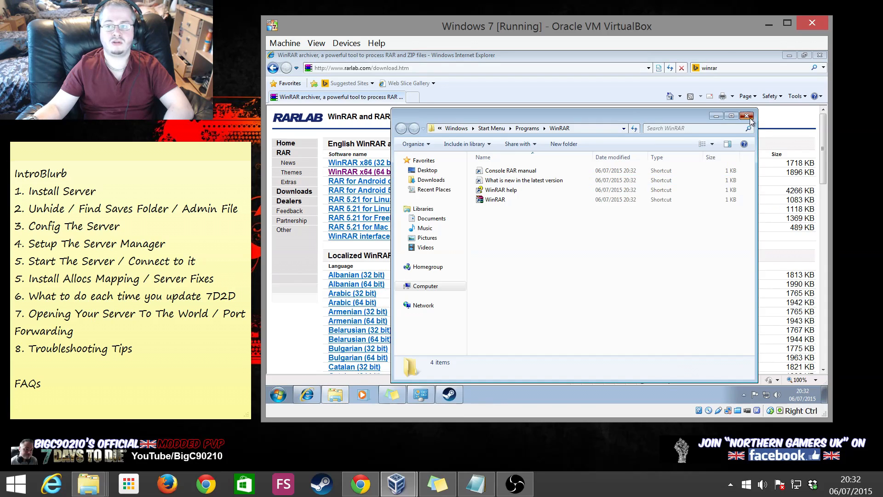
click(747, 115)
click(820, 54)
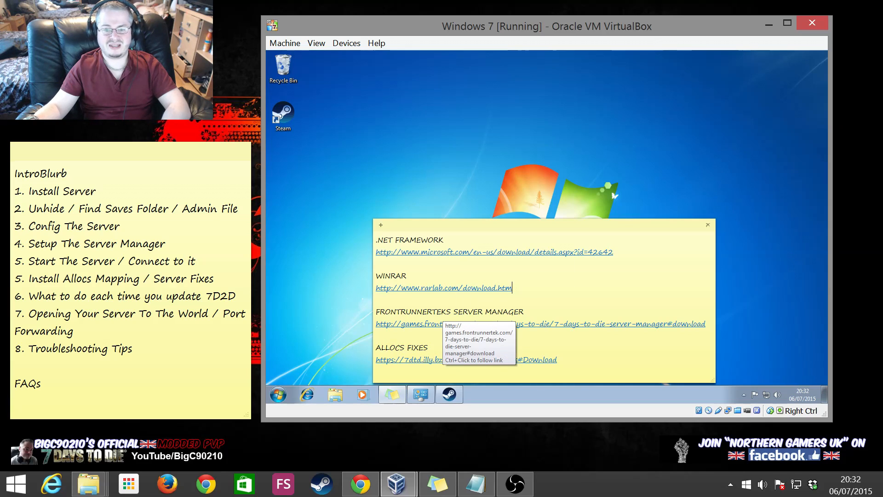
Copy the FrontRunnerTek Server Manager link from the note and load its download page
drag(376, 324, 709, 324)
right_click(700, 323)
click(716, 339)
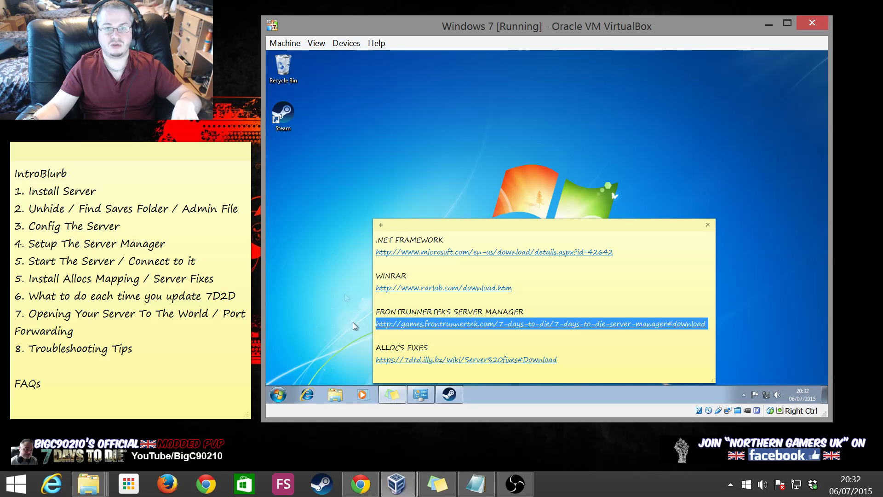
click(307, 395)
click(380, 67)
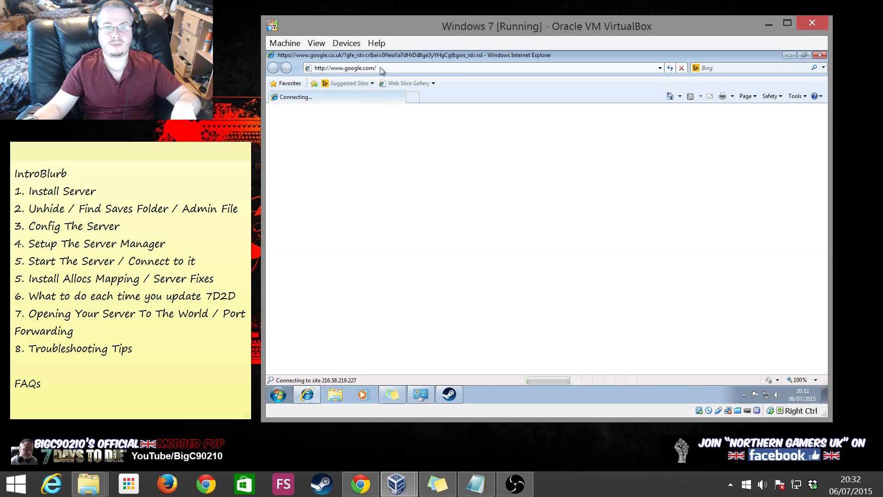
key(ctrl+v)
key(Return)
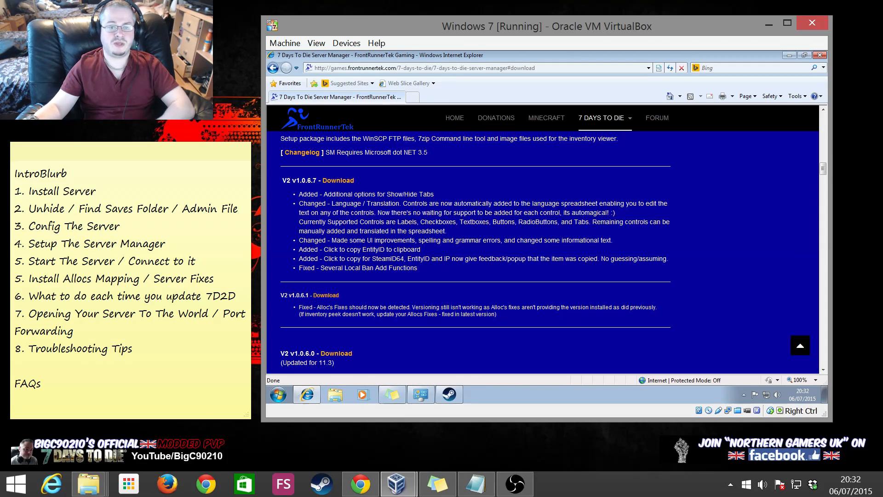
Download and install Server Manager V2 v1.0.6.7 with default folders and no desktop icon
click(346, 183)
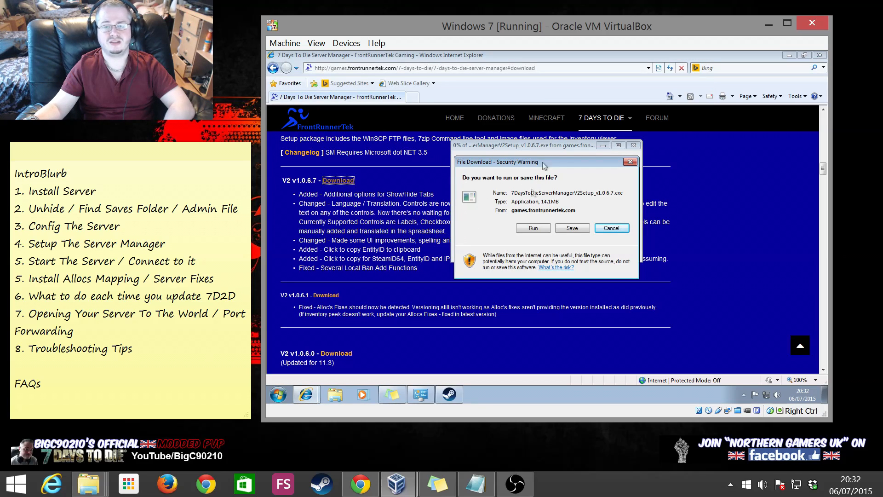
click(522, 229)
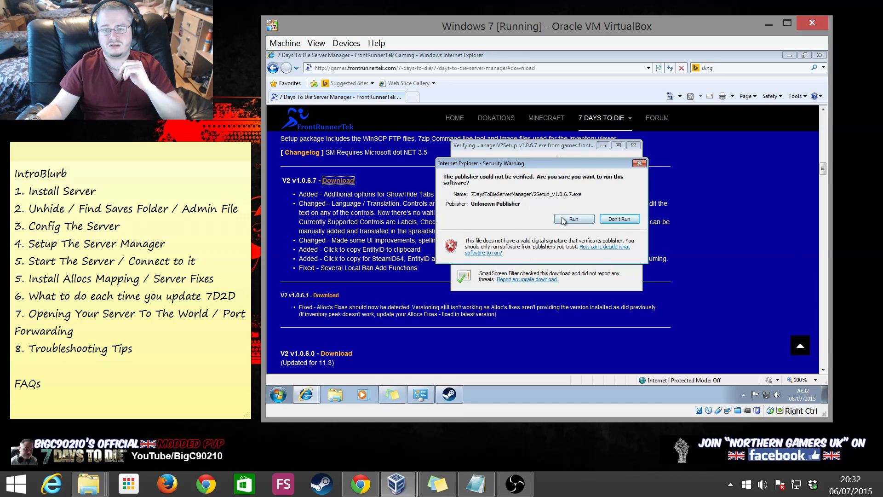
click(564, 220)
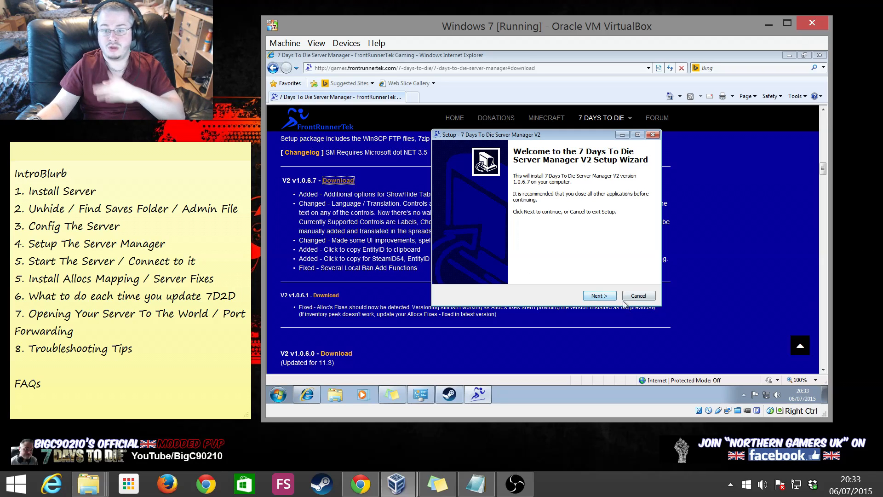
click(600, 296)
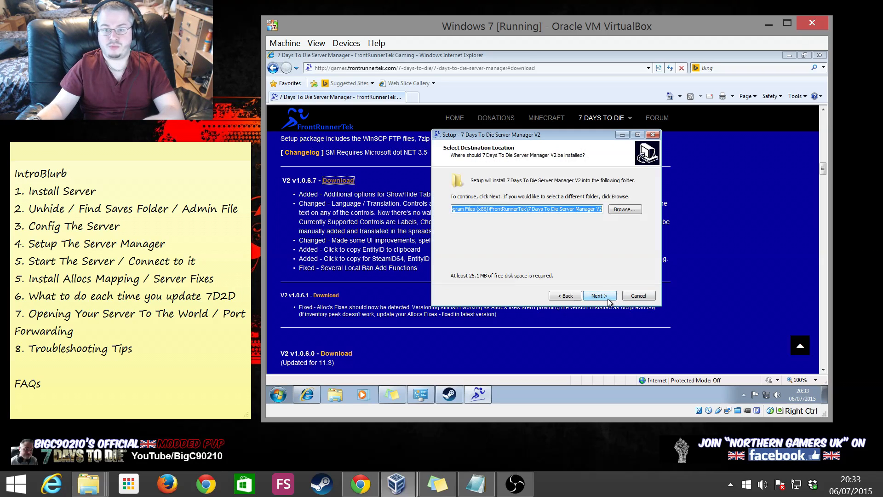
click(599, 296)
click(588, 267)
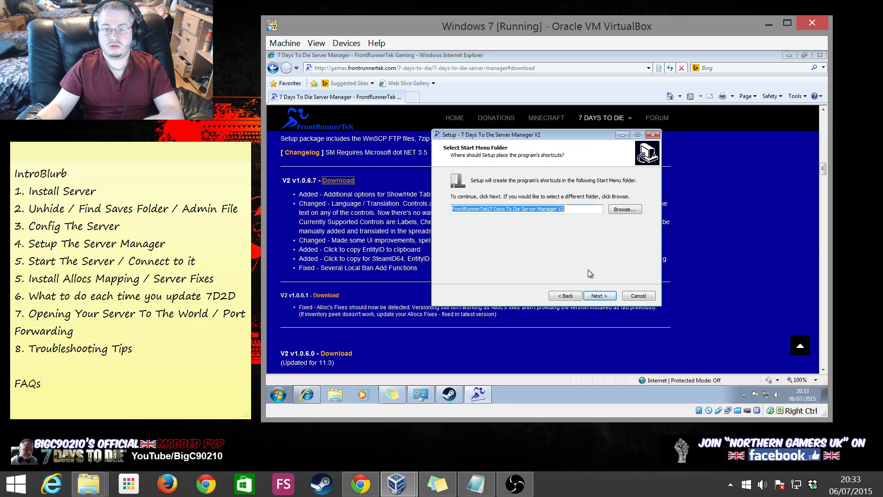
click(596, 296)
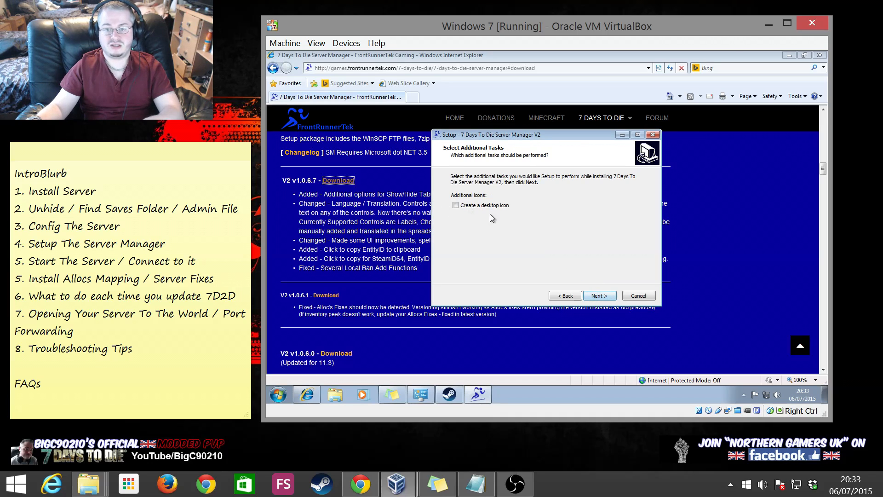
click(597, 296)
click(598, 295)
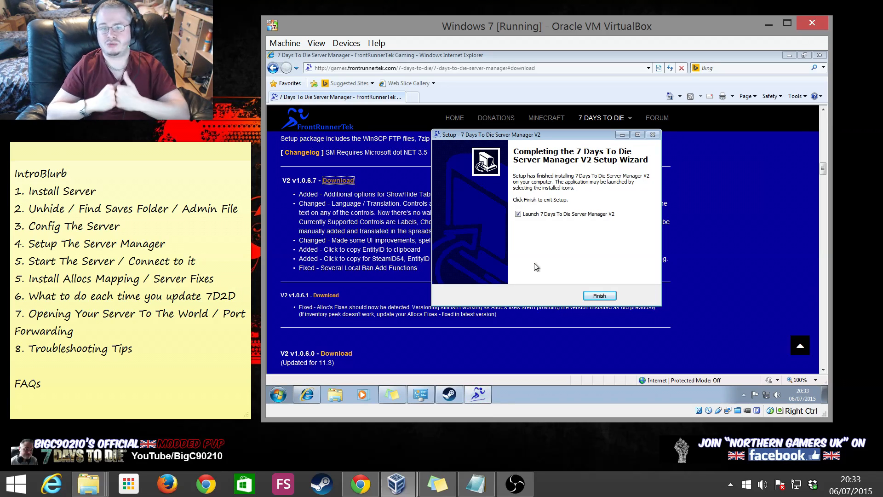
click(600, 296)
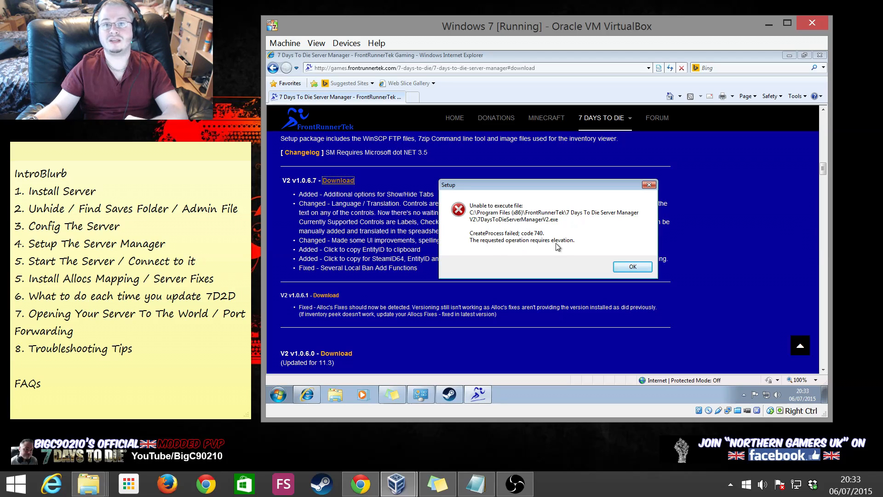
Dismiss the elevation error, minimize the browser, and select the ALLOCS FIXES link in the note
click(622, 271)
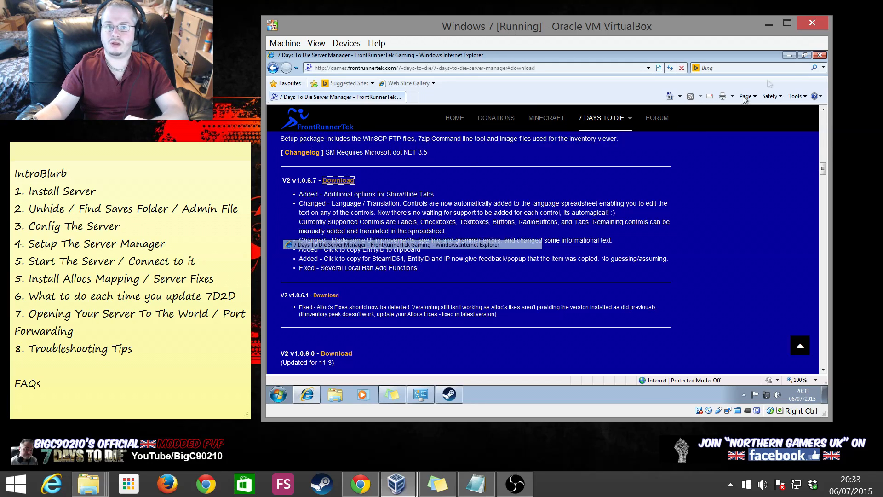
click(789, 55)
right_click(288, 111)
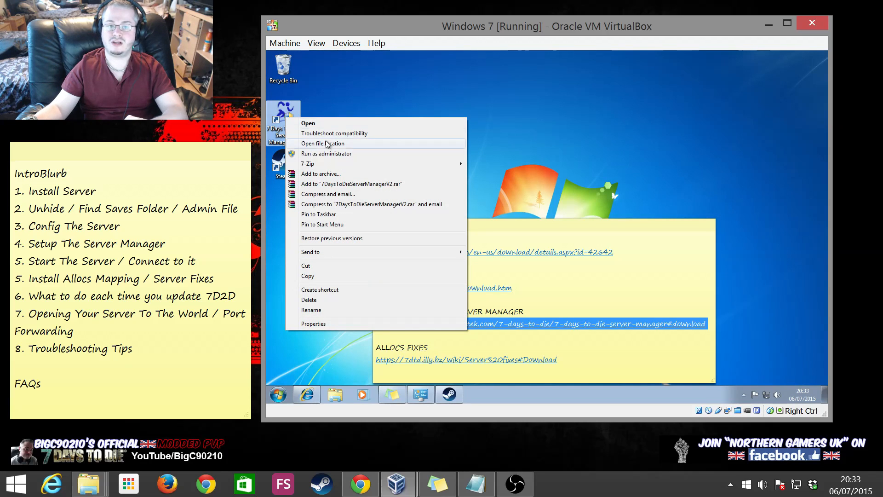
click(597, 119)
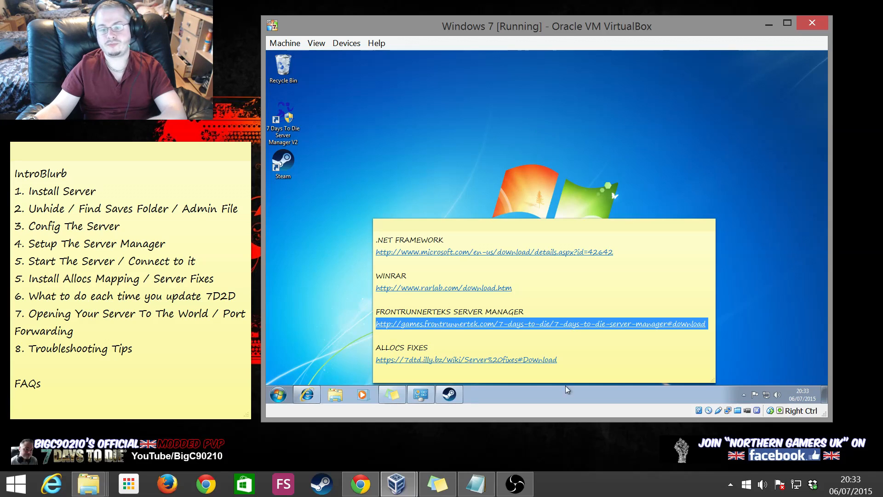
click(558, 360)
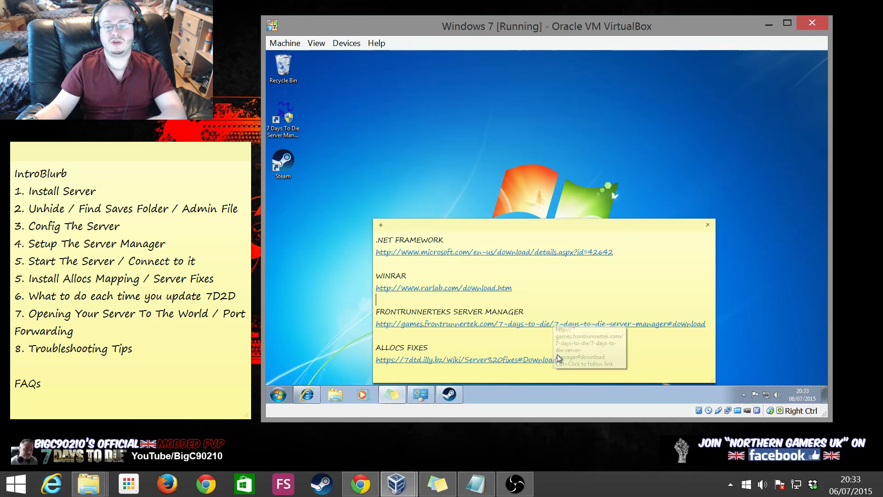
drag(557, 360, 374, 360)
key(ctrl+c)
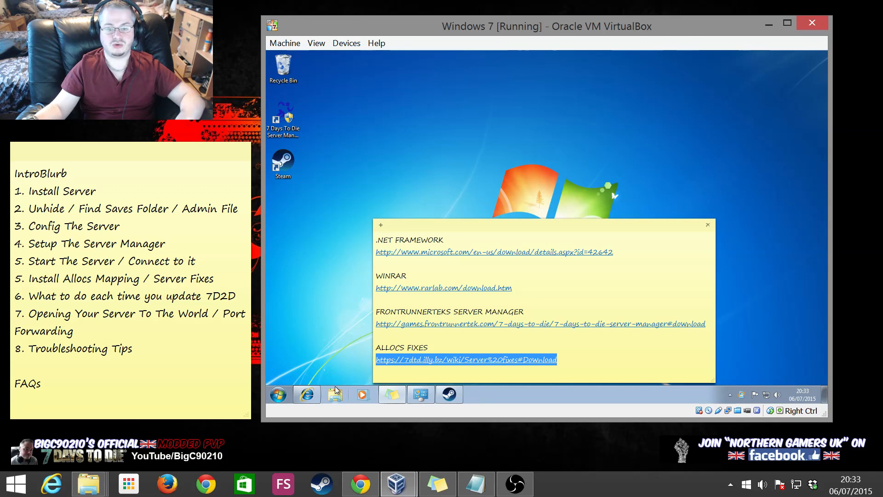
Paste the Allocs server fixes address into Internet Explorer and load the wiki page
click(307, 394)
click(418, 68)
key(ctrl+v)
key(Return)
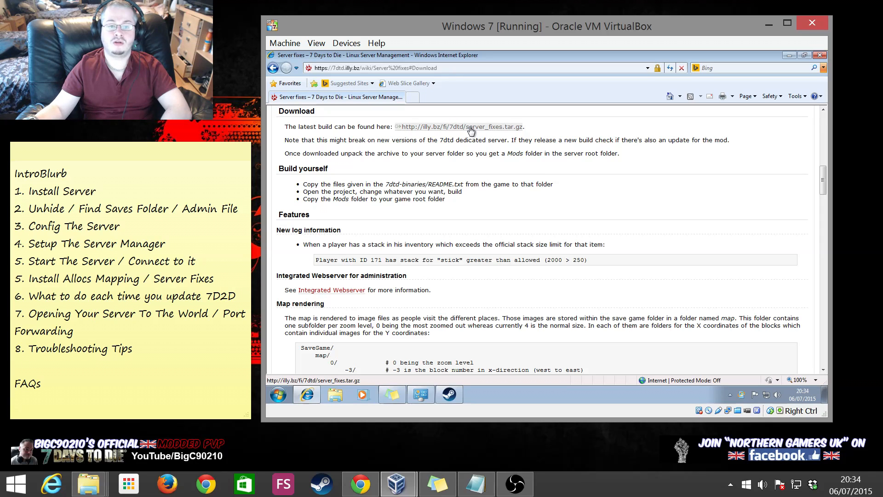
Download server_fixes.tar.gz from the wiki page and choose to save it
scroll(471, 134, up, 5)
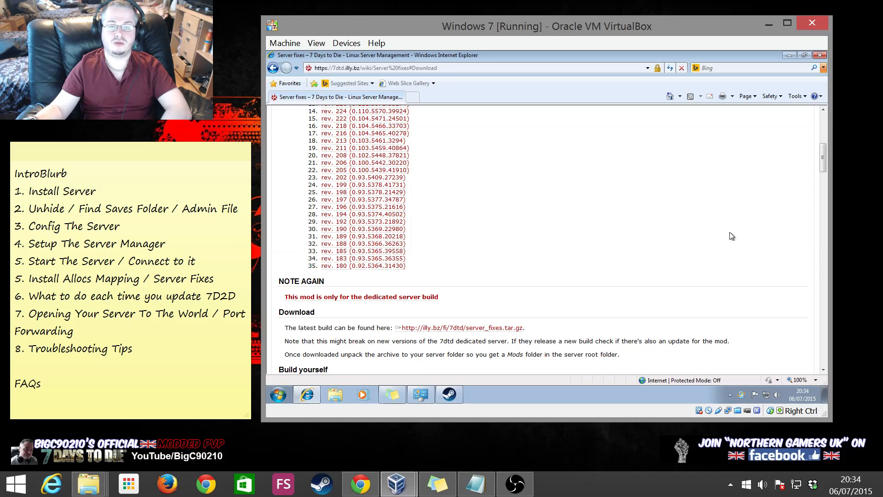
scroll(439, 334, up, 6)
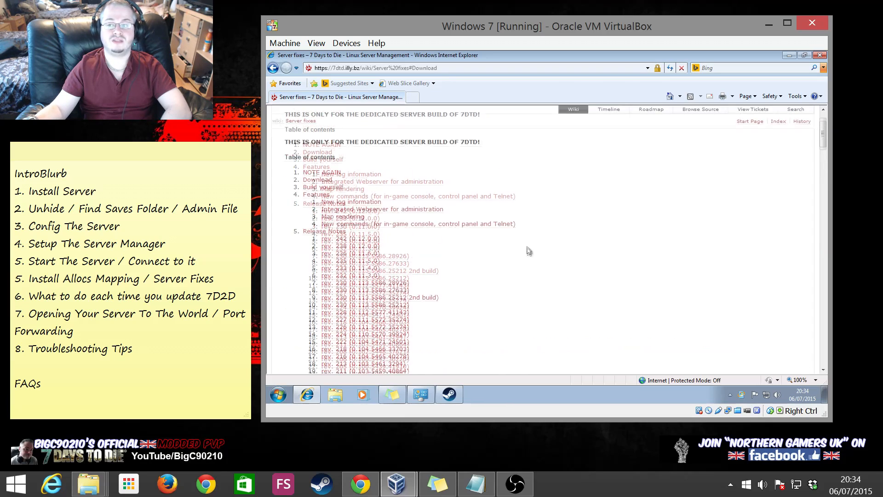
scroll(570, 234, down, 6)
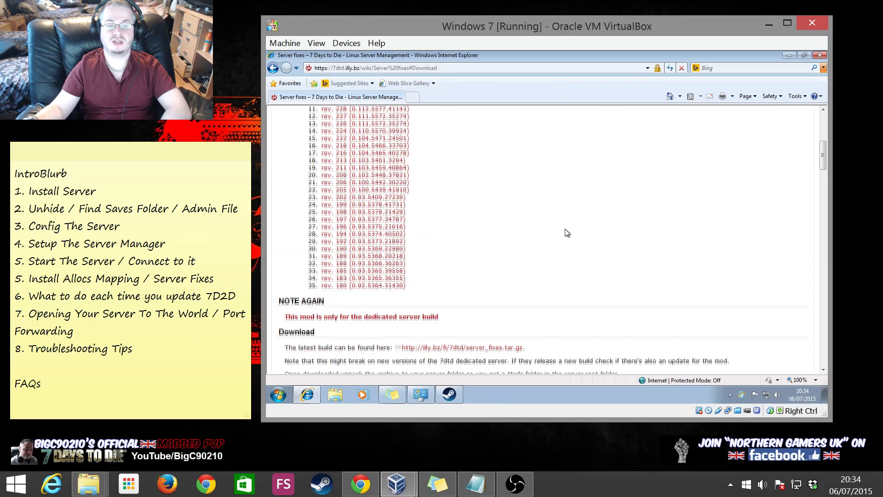
click(510, 226)
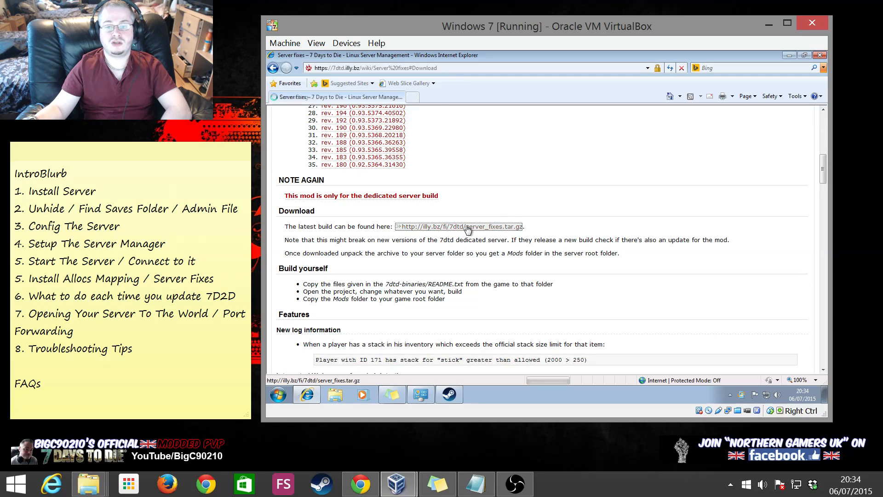
click(572, 224)
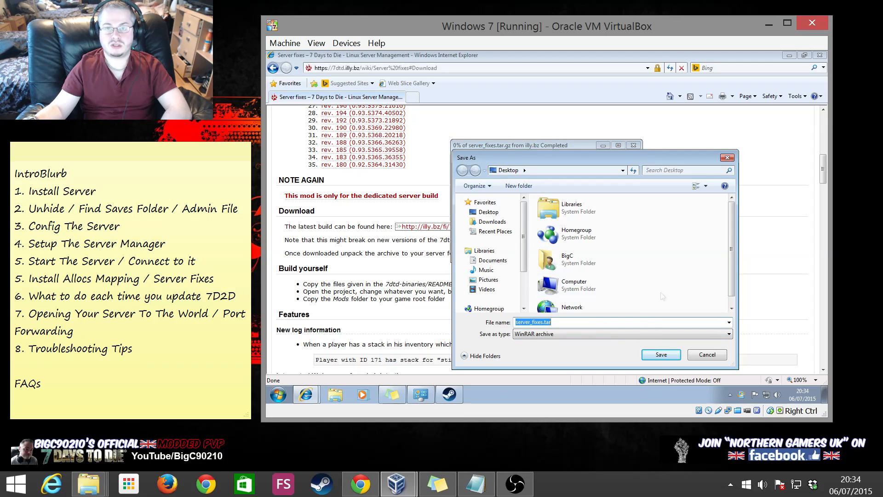
Save server_fixes.tar.gz to the Desktop, close the completion notice, and minimize the browser
click(661, 355)
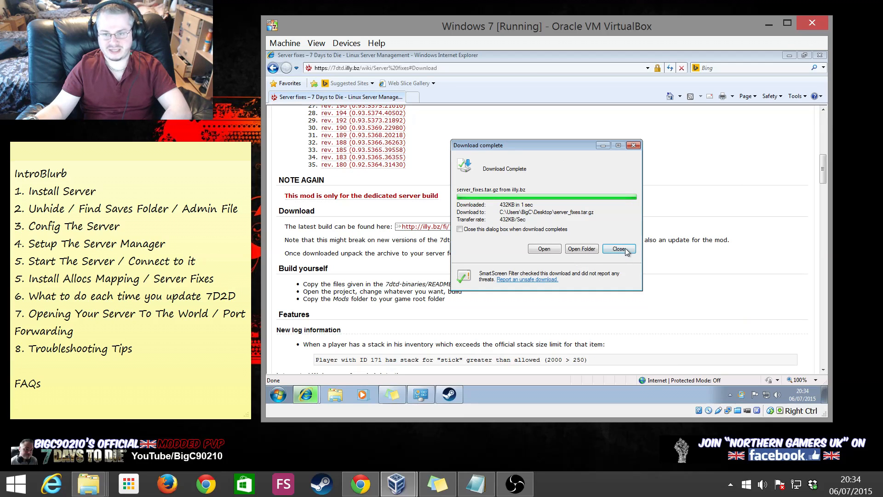
click(618, 249)
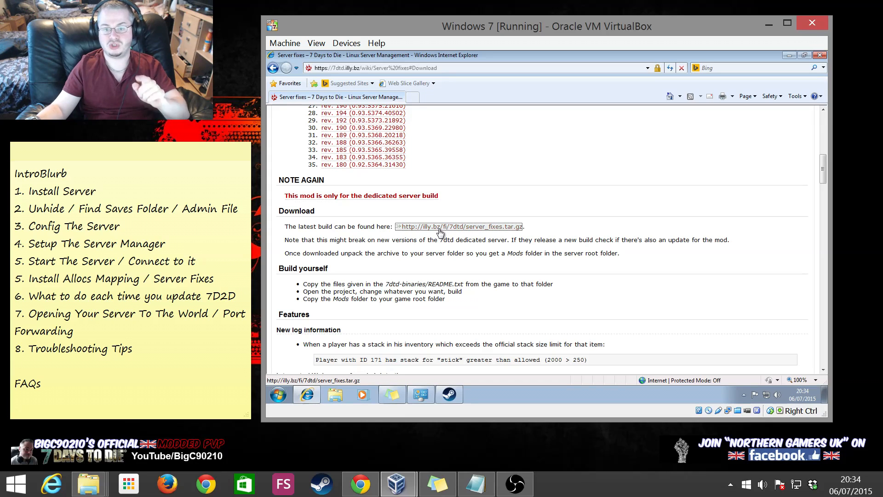
click(789, 55)
Clear the ALLOCS link selection in the note and launch Steam from the taskbar
click(459, 153)
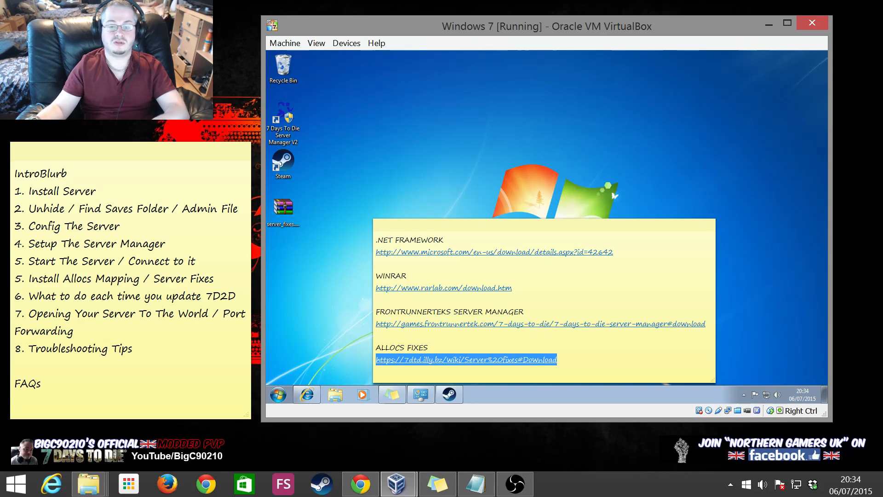
right_click(434, 328)
click(434, 324)
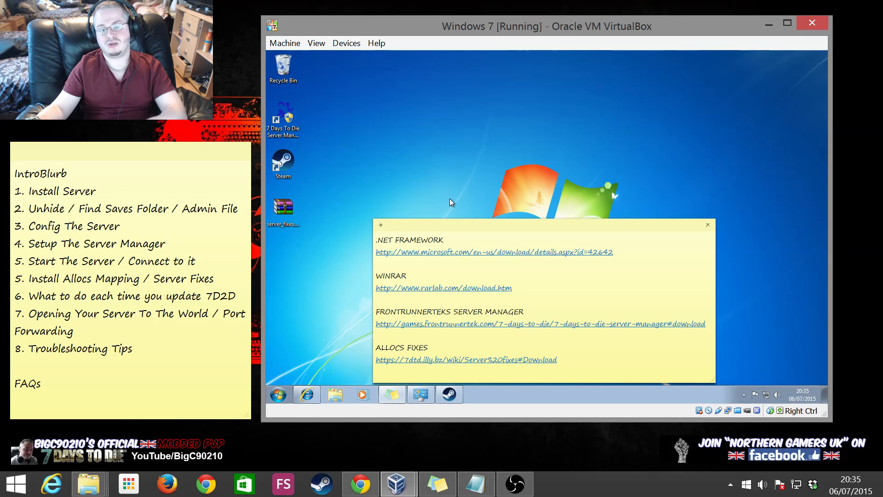
click(453, 394)
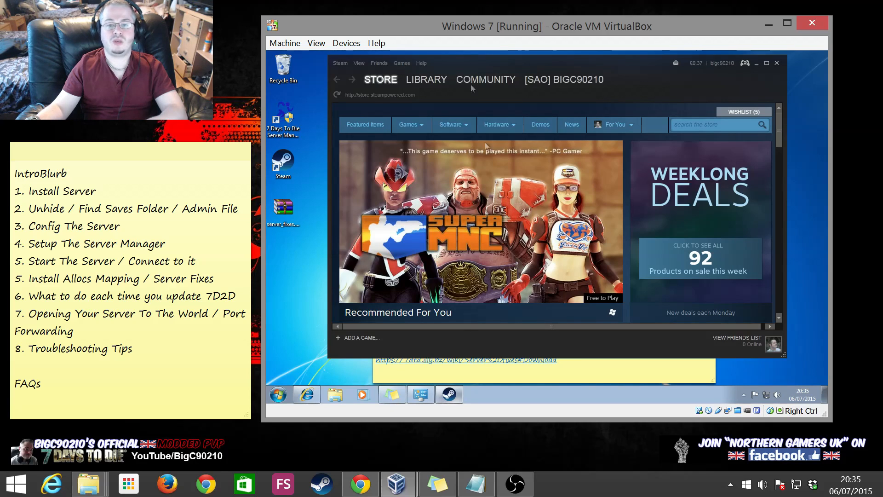
Install 7 Days to Die Dedicated Server from Steam's Library Tools list, then minimize Steam
double_click(492, 59)
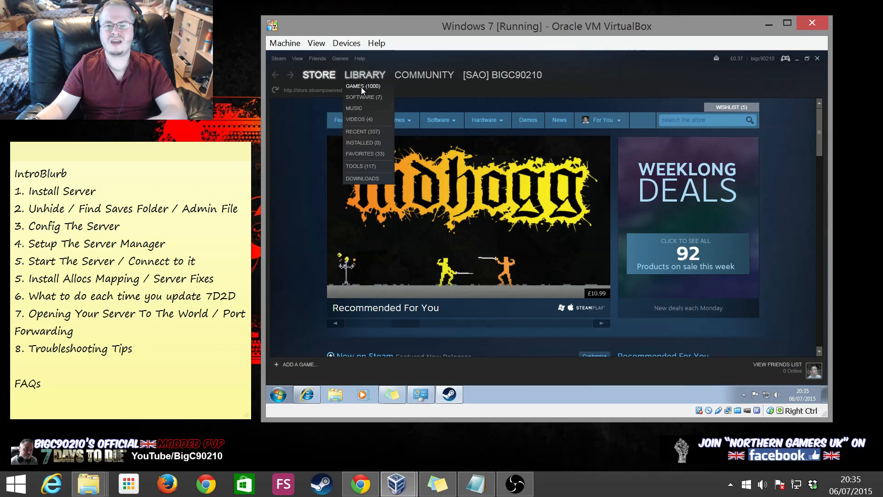
click(360, 87)
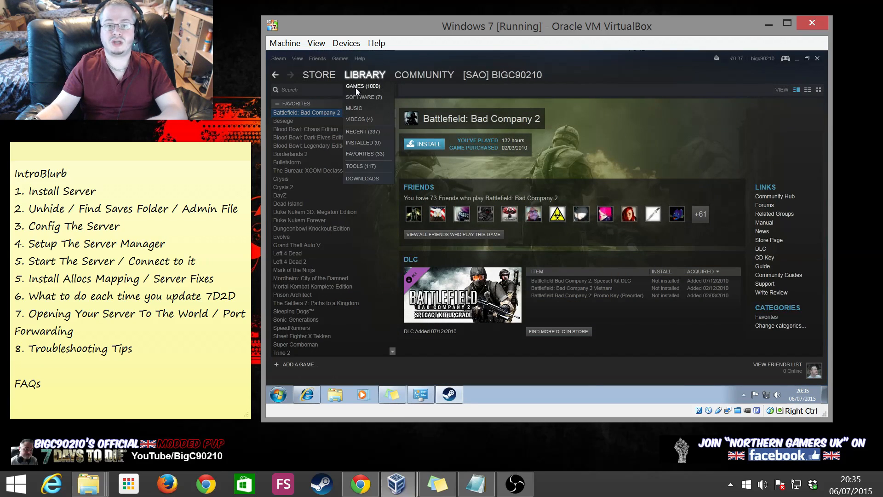
click(368, 166)
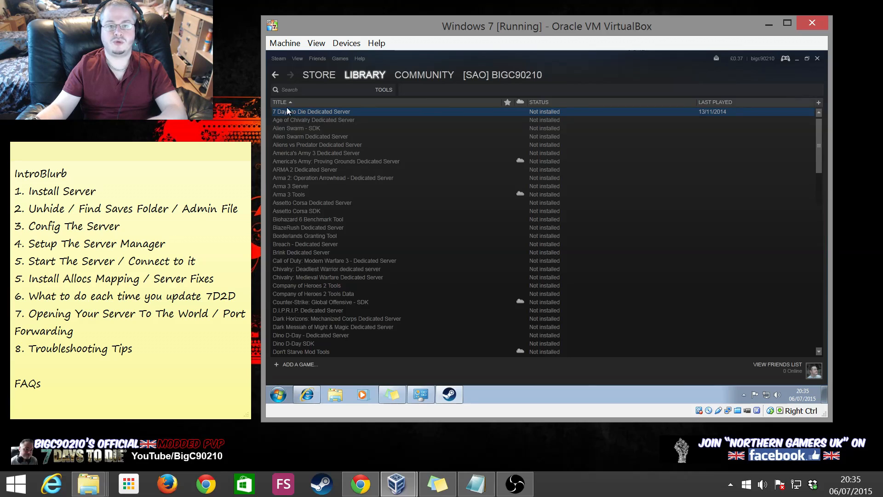
right_click(315, 111)
click(341, 117)
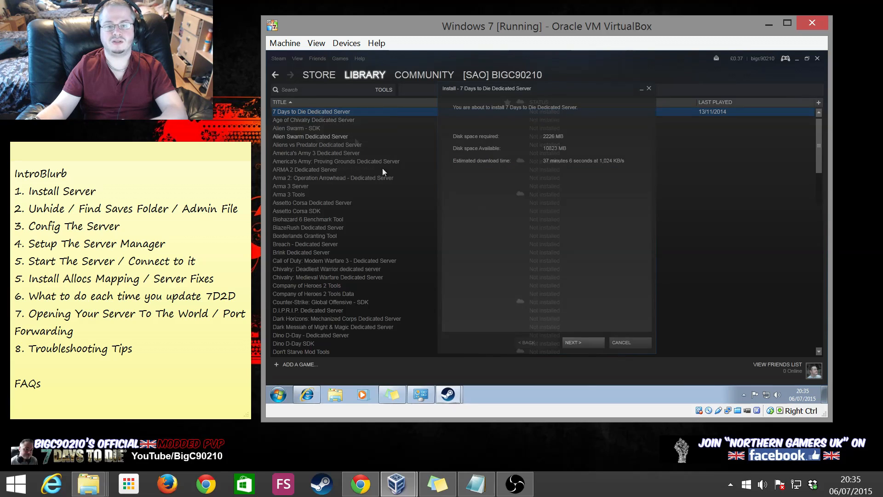
click(591, 339)
click(584, 341)
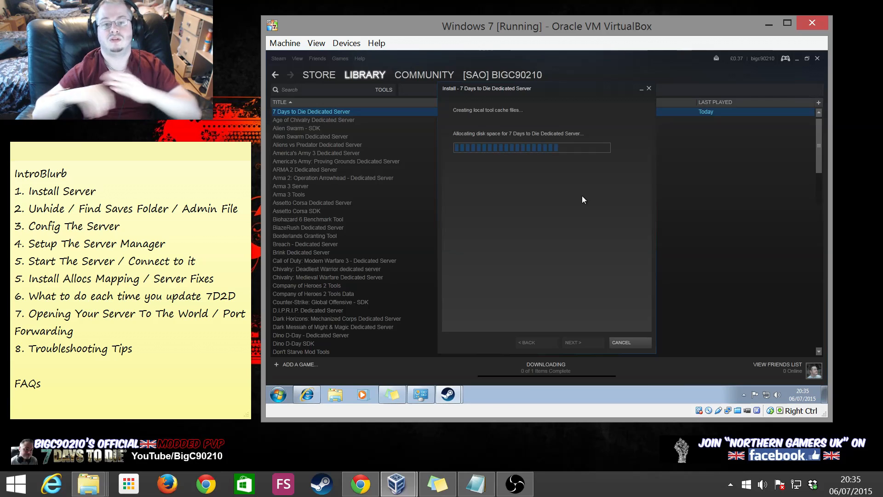
click(639, 343)
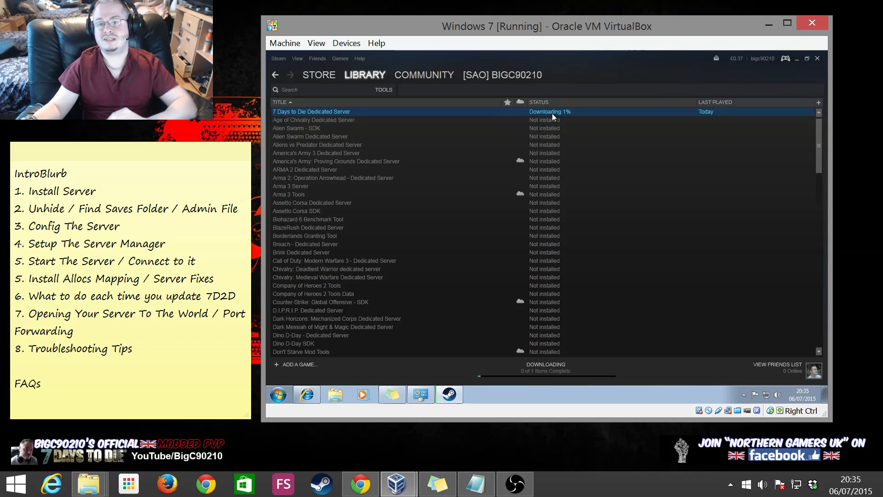
click(796, 59)
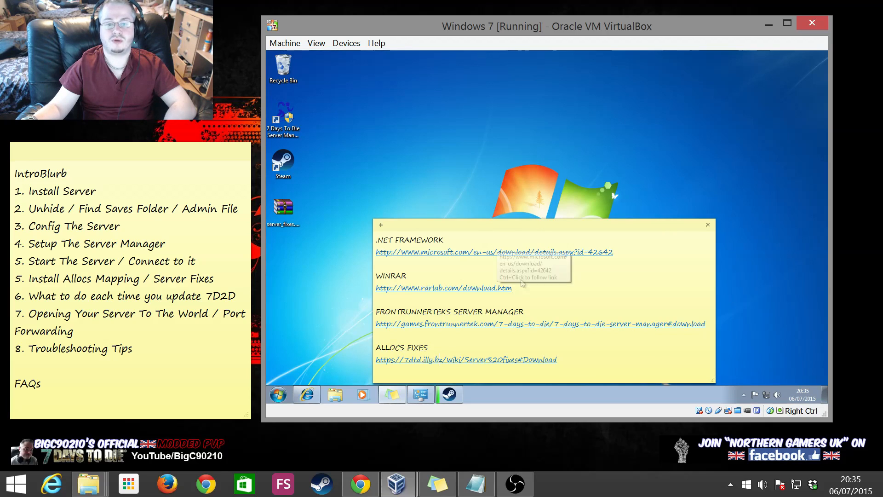
Delete the sticky note of links and close the empty Documents library
click(707, 225)
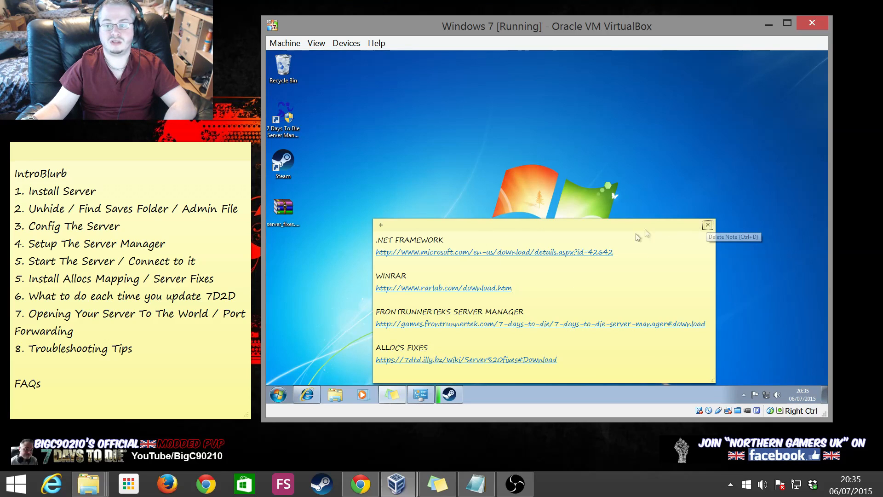
click(573, 309)
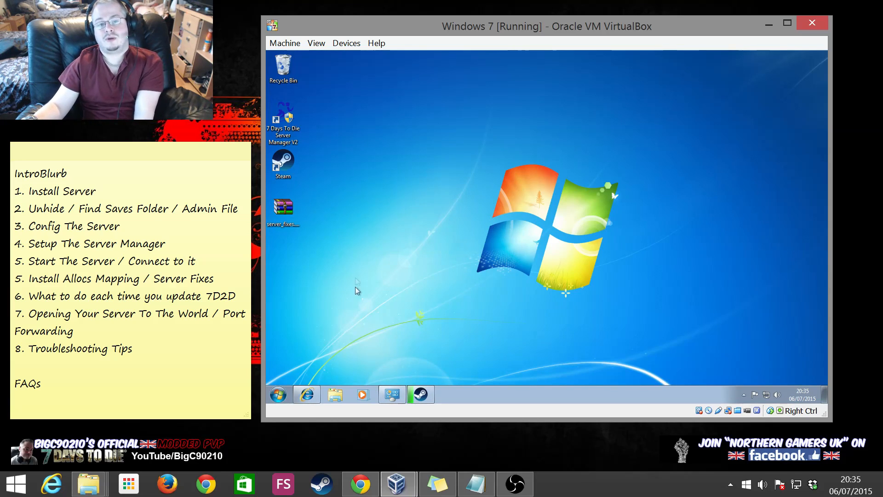
click(279, 392)
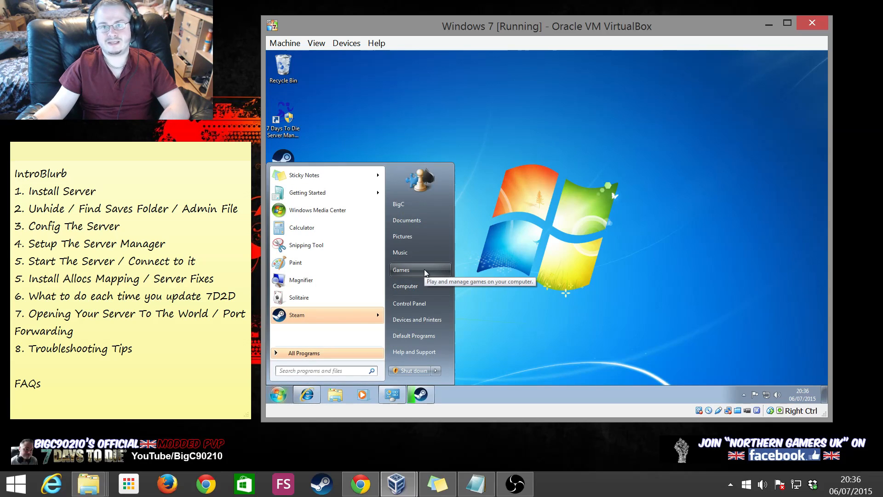
click(418, 221)
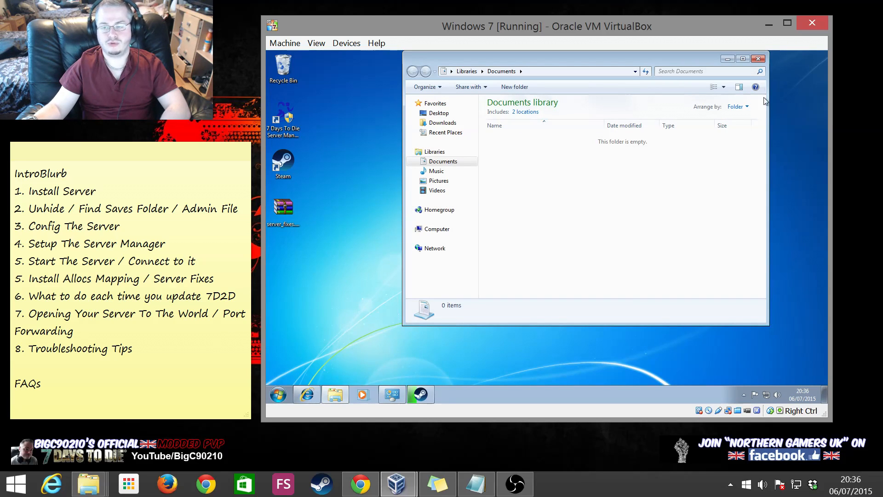
click(757, 58)
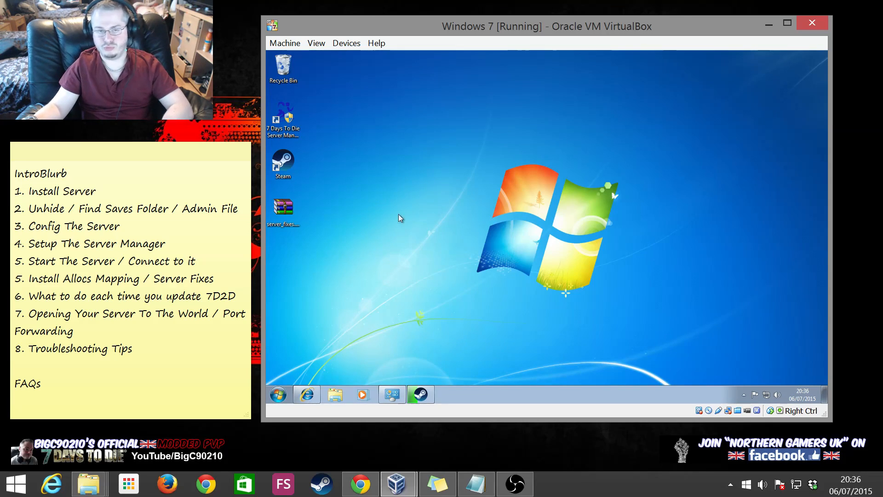
Browse through Computer and Local Disk (C:) to the user's home folder under Users
click(283, 391)
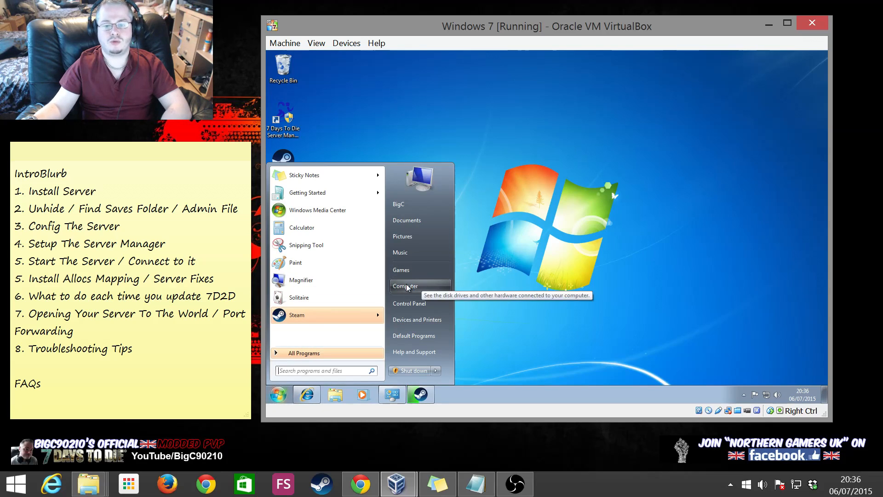
click(407, 286)
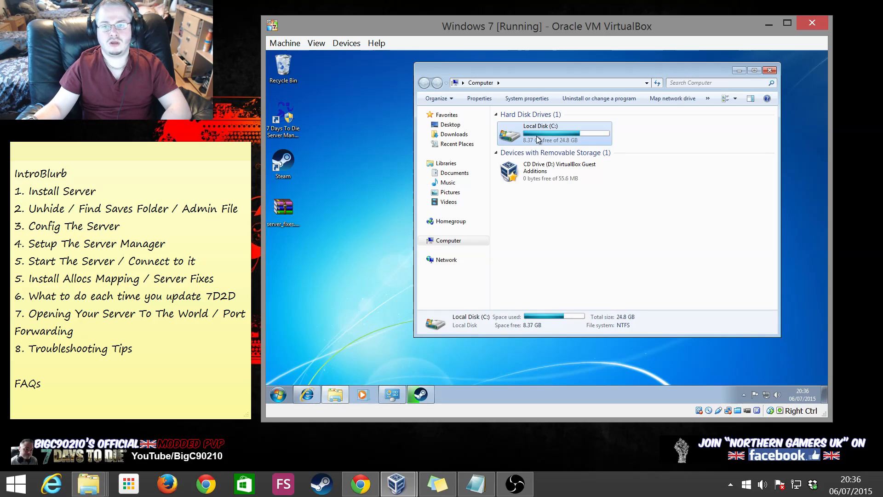
double_click(537, 140)
double_click(518, 158)
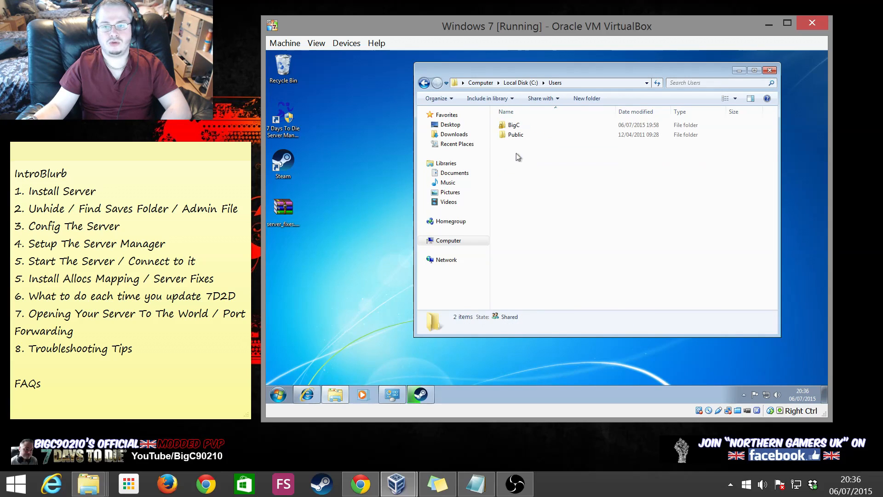
drag(534, 68, 452, 105)
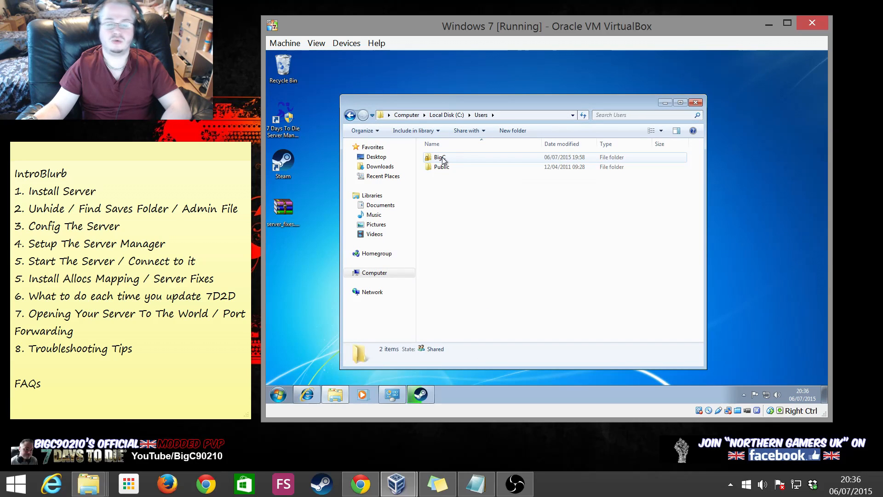
double_click(440, 157)
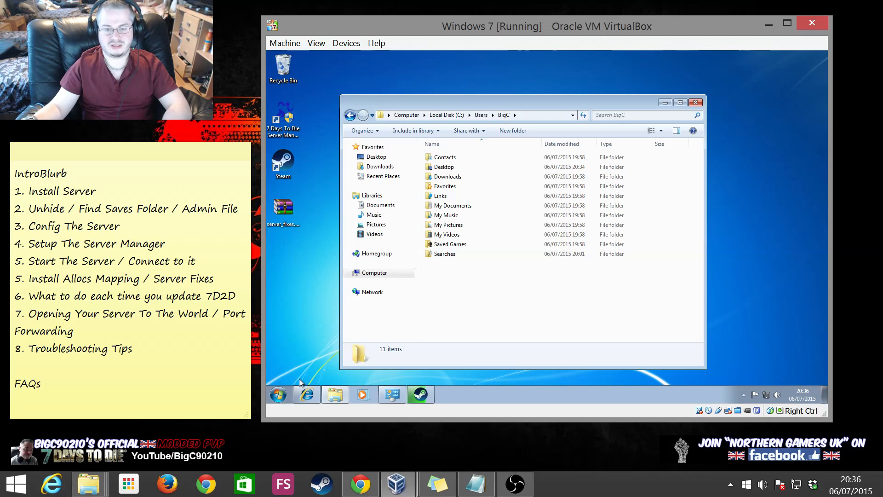
drag(514, 106, 542, 85)
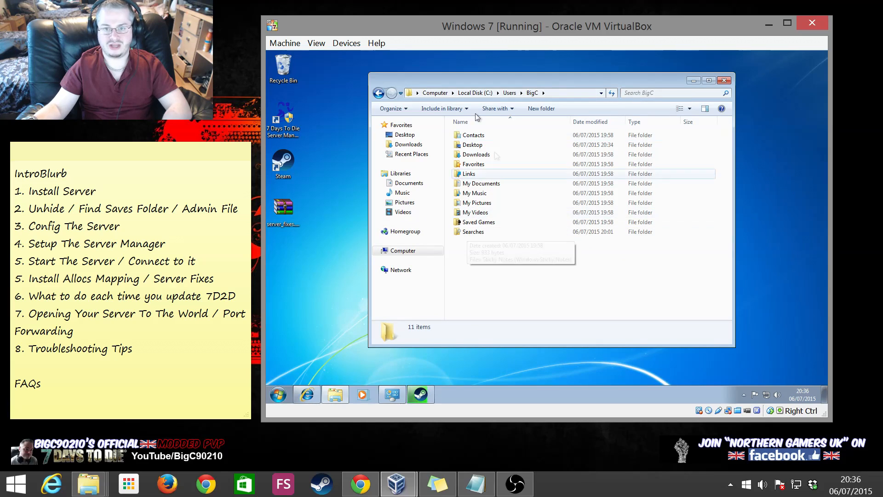
mouse_move(390, 395)
click(393, 394)
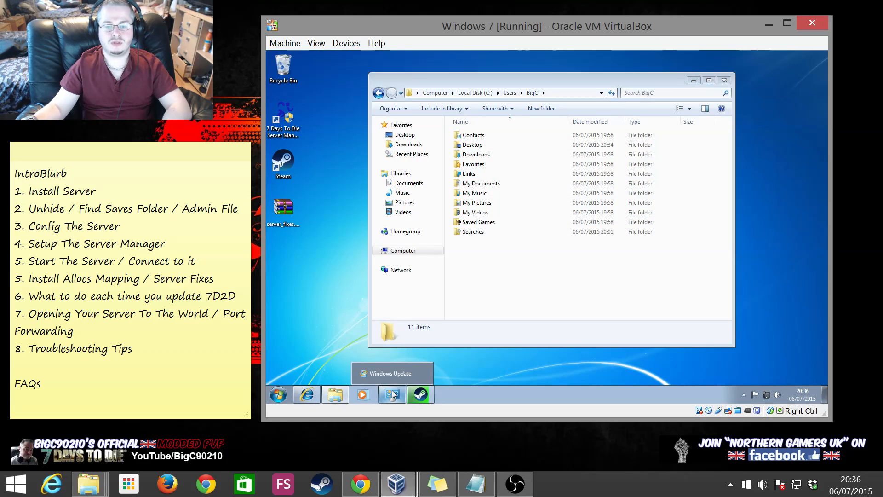
Close Windows Update and open Control Panel viewed as large icons
right_click(393, 394)
click(364, 374)
click(273, 398)
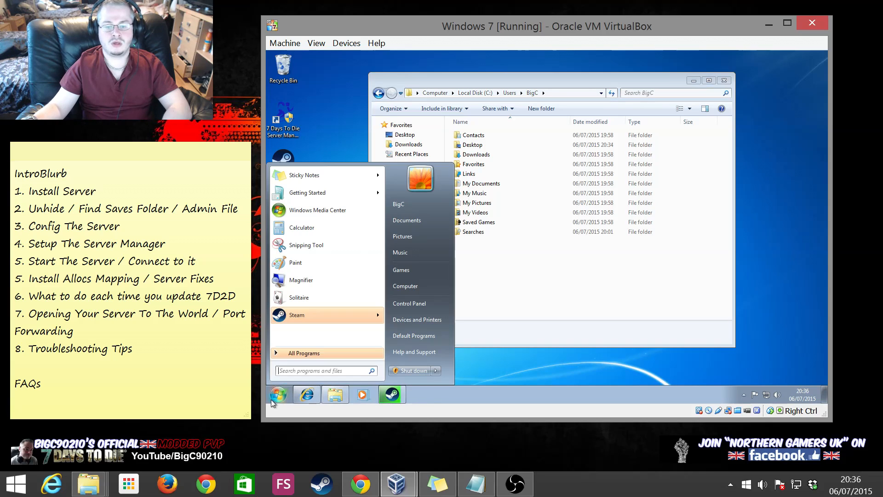
click(418, 307)
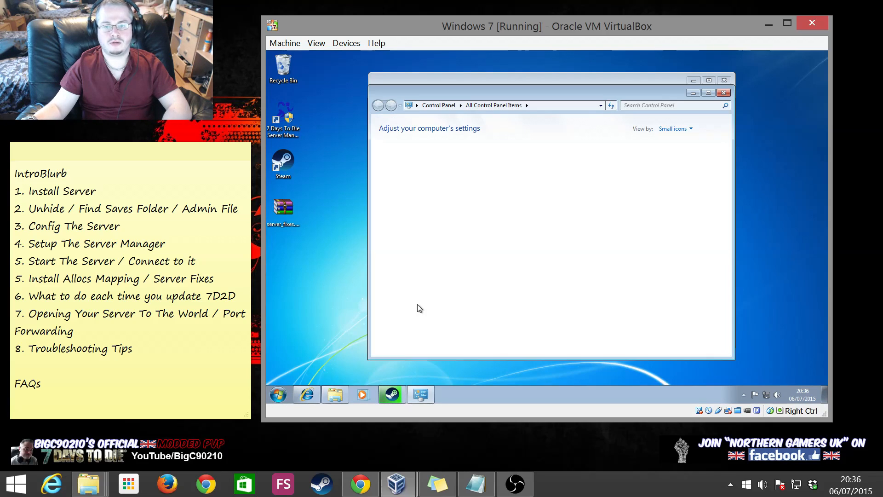
click(674, 130)
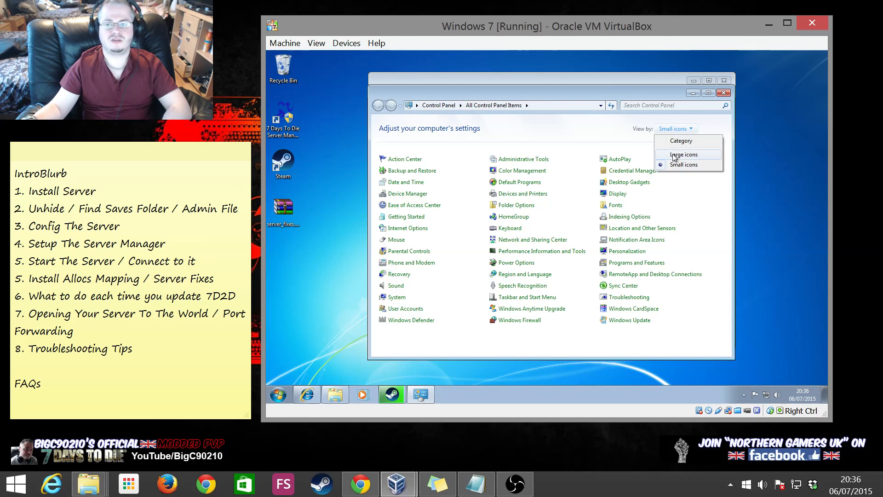
click(676, 155)
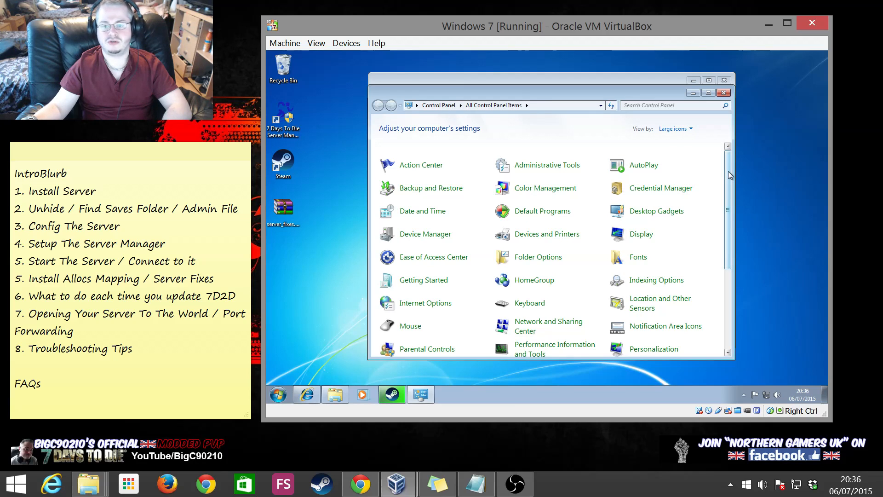
Enable showing hidden files, folders and drives in Folder Options
scroll(728, 175, down, 1)
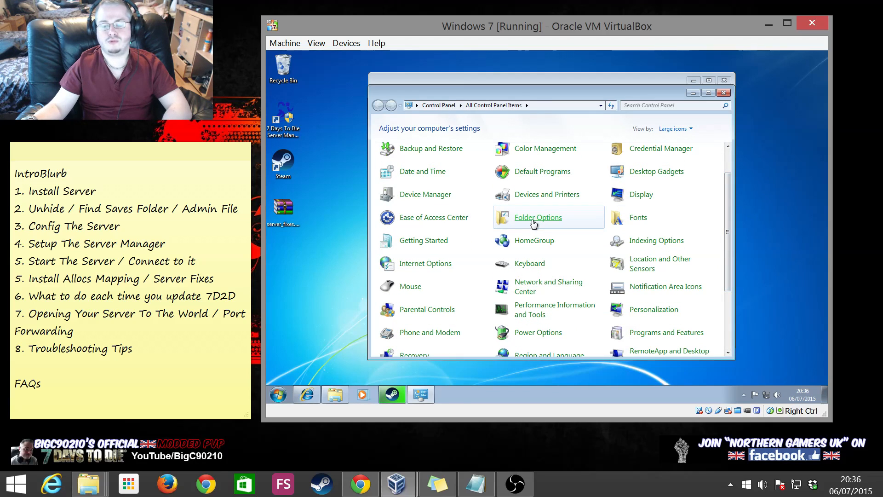
click(533, 224)
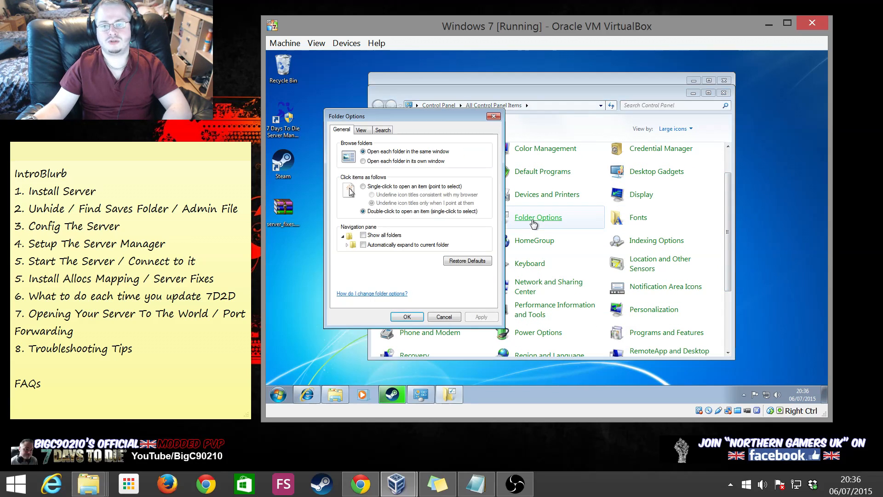
click(362, 130)
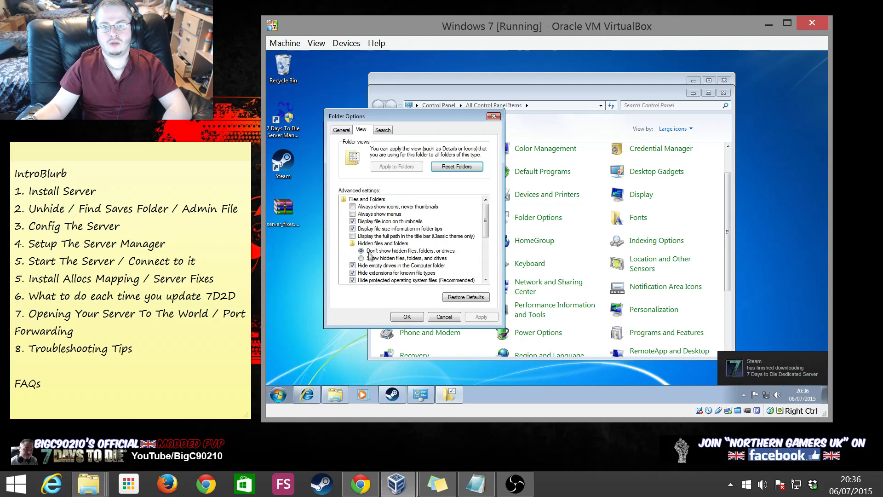
click(427, 260)
click(471, 321)
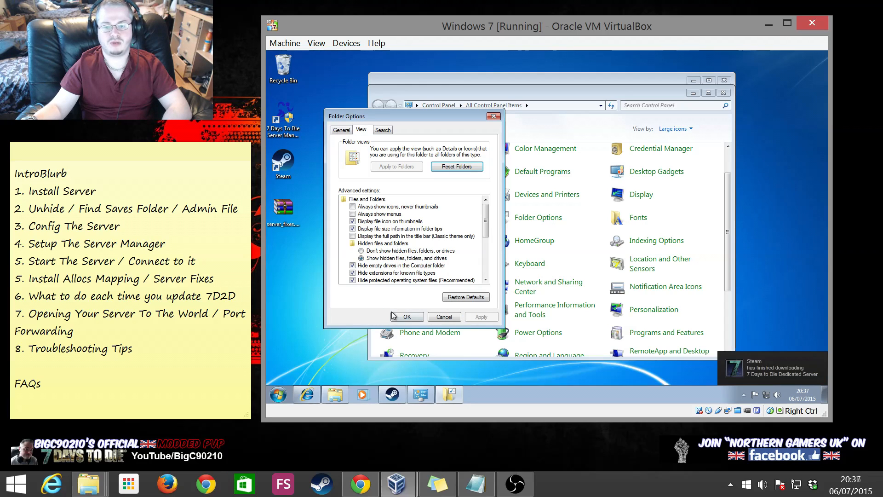
click(411, 317)
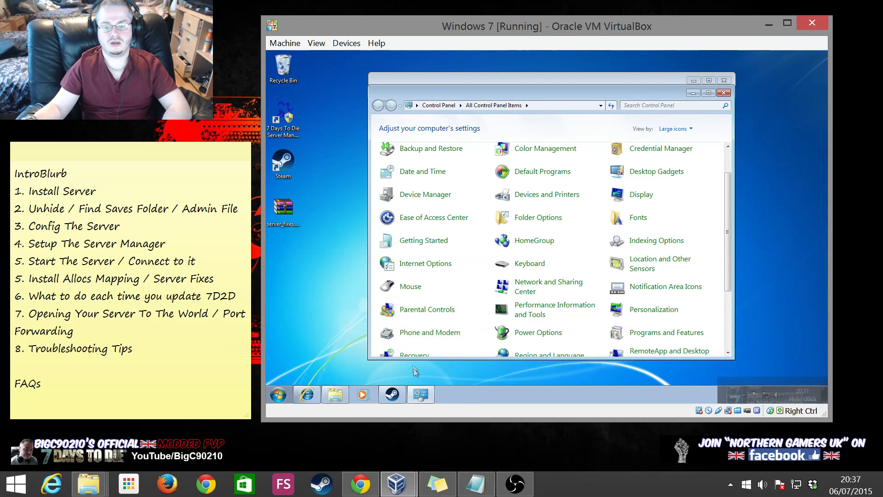
Close Control Panel, browse into the hidden AppData\Roaming folder, and minimise Explorer
click(723, 92)
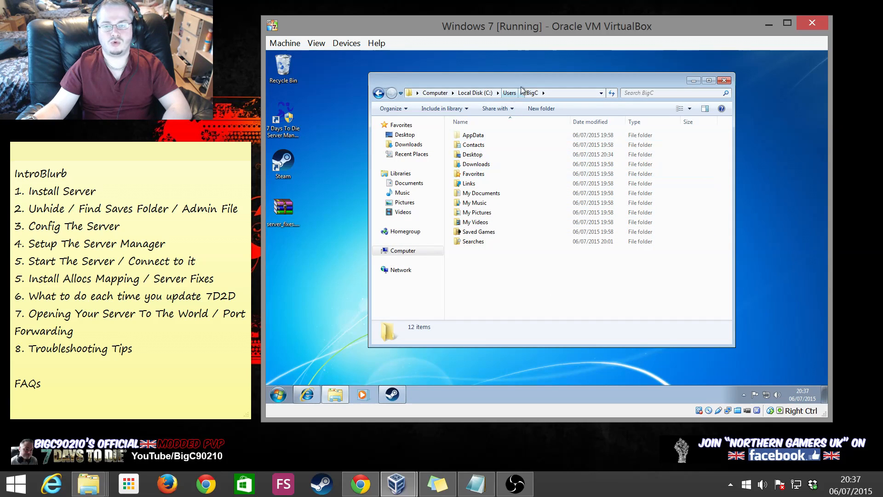
double_click(469, 136)
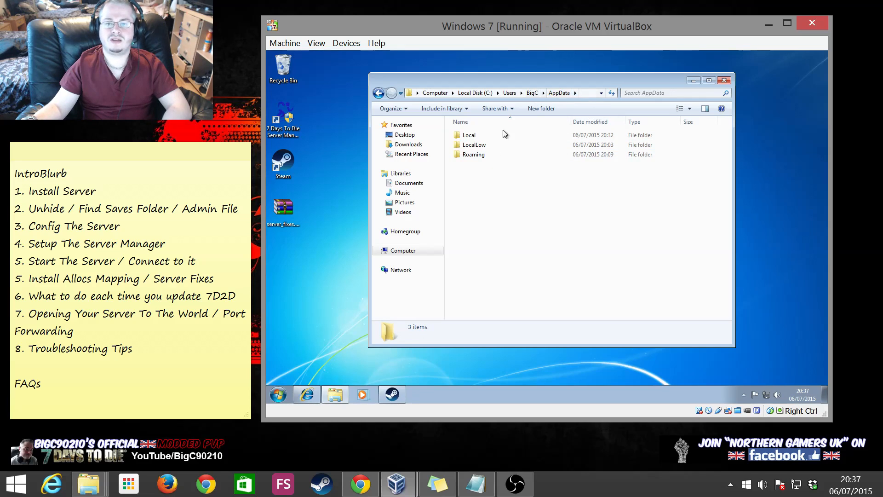
double_click(468, 154)
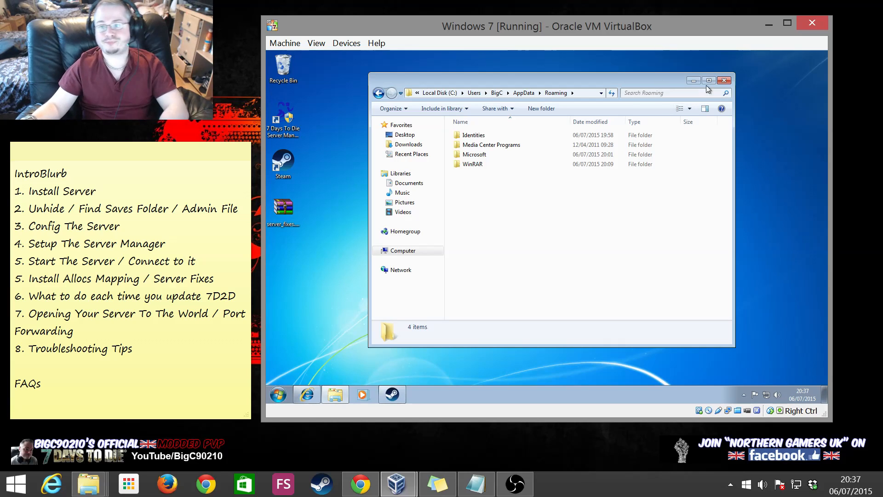
click(693, 80)
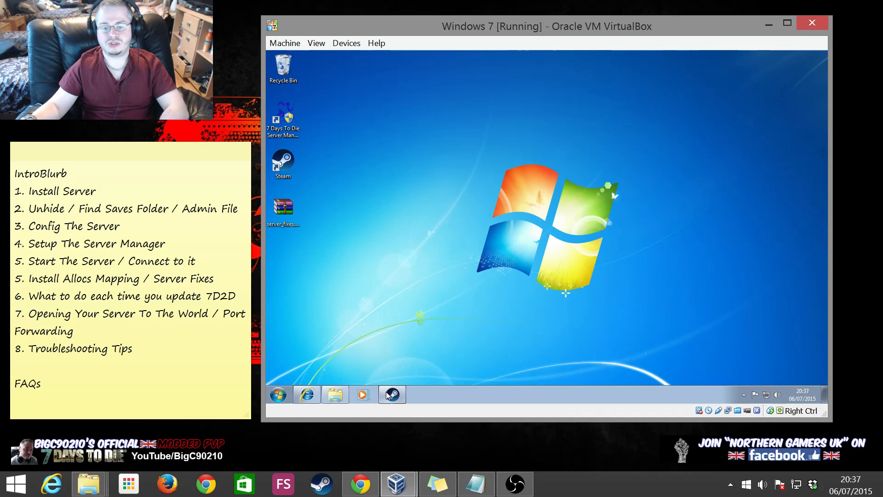
Browse the 7 Days to Die Dedicated Server's local files from its Steam properties
click(391, 394)
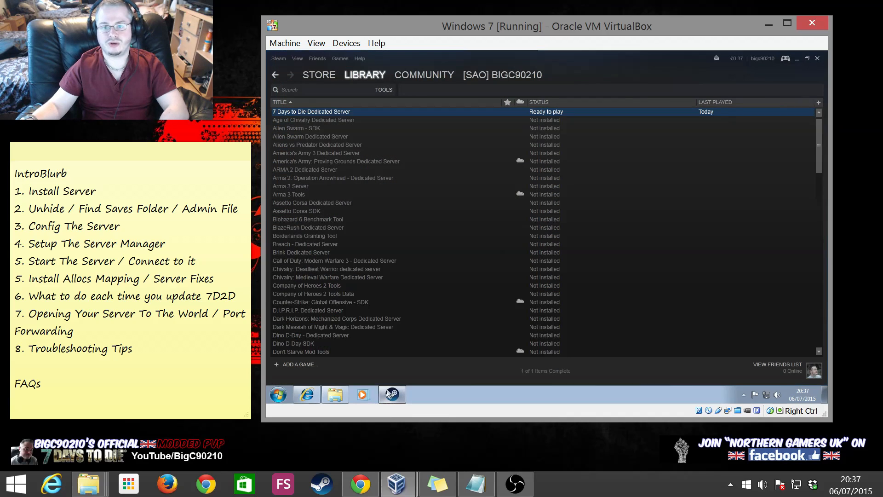
right_click(325, 111)
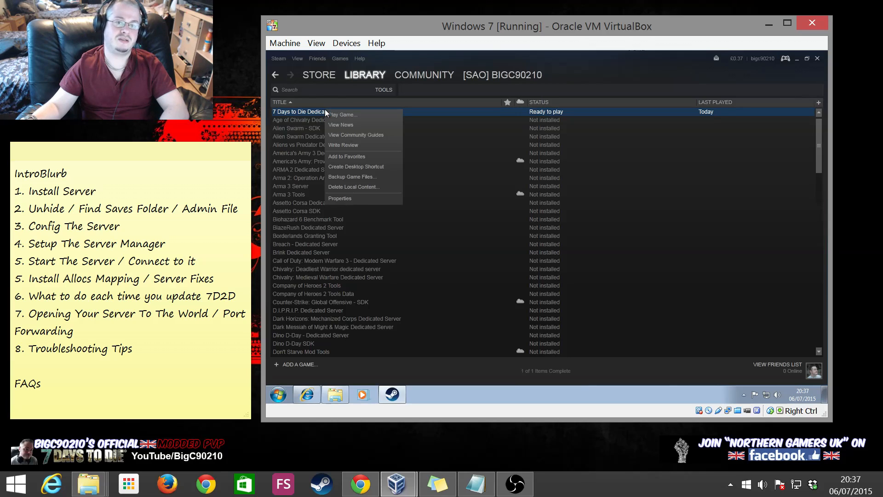
click(349, 197)
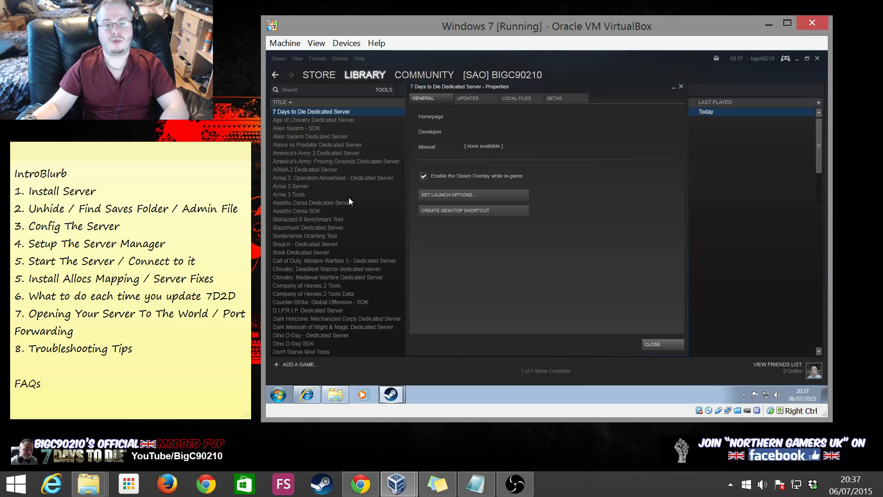
click(520, 99)
click(458, 135)
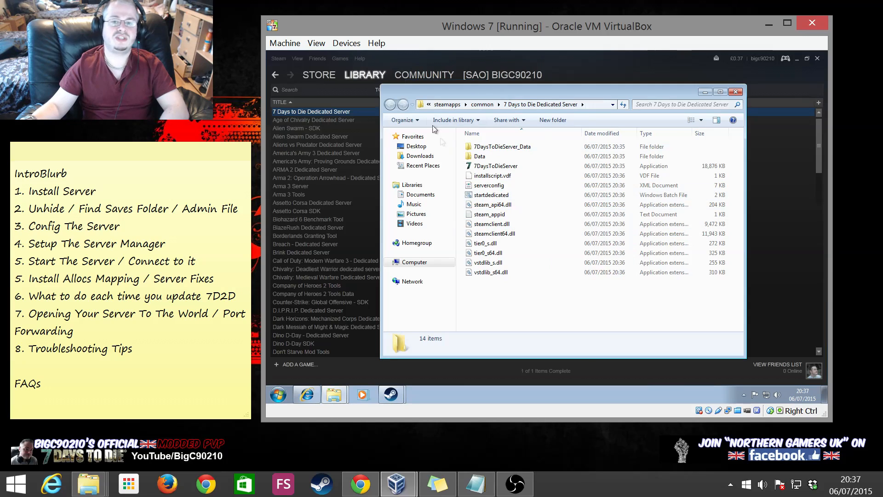
Create a desktop shortcut to the 7 Days to Die Dedicated Server folder
click(591, 105)
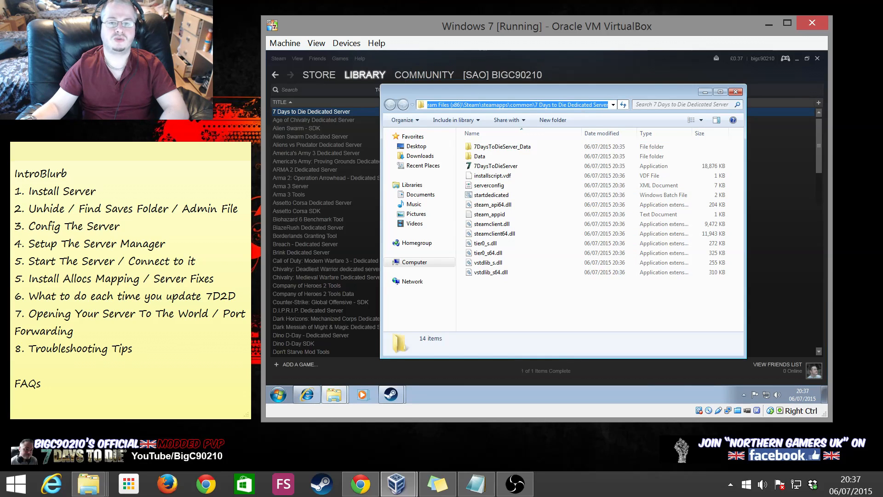
drag(444, 105, 612, 105)
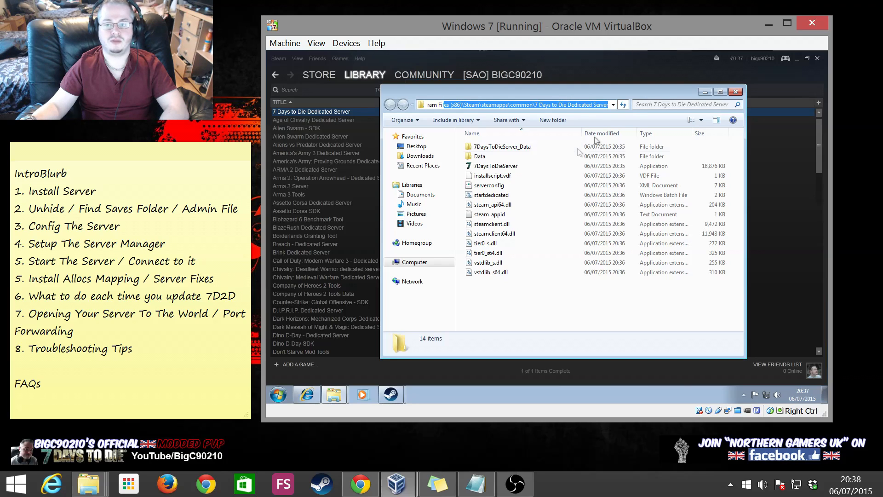
click(531, 301)
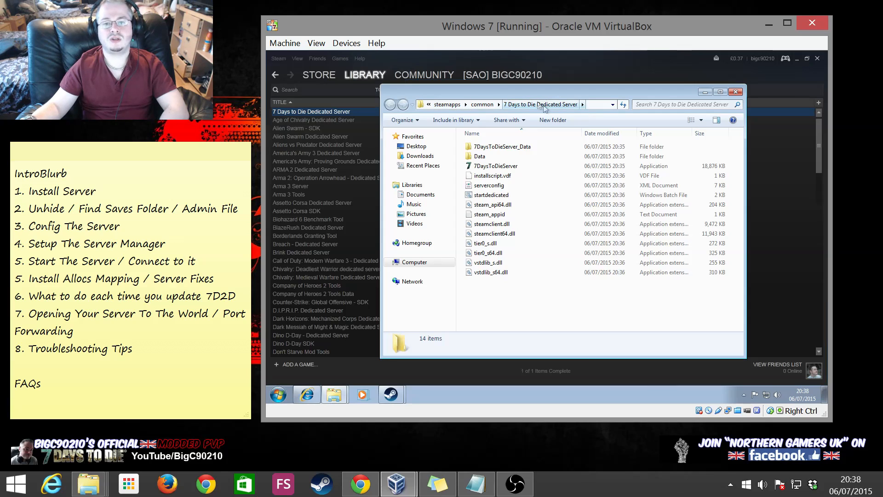
click(475, 105)
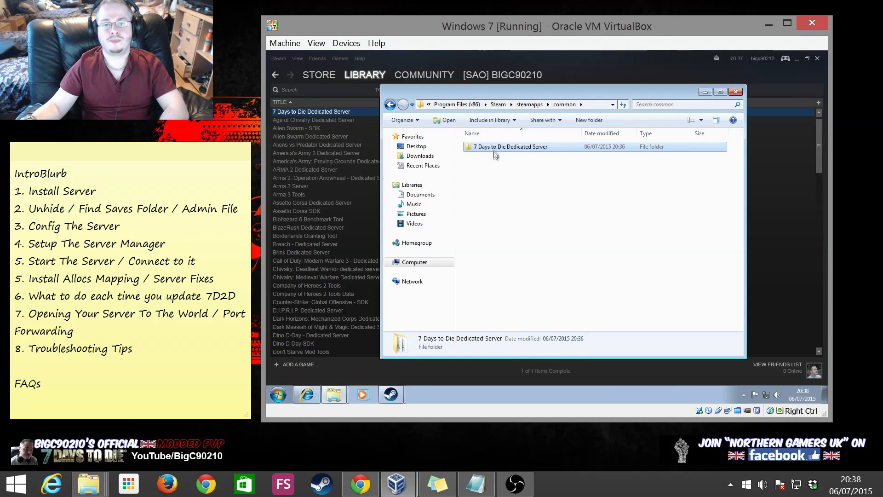
right_click(494, 146)
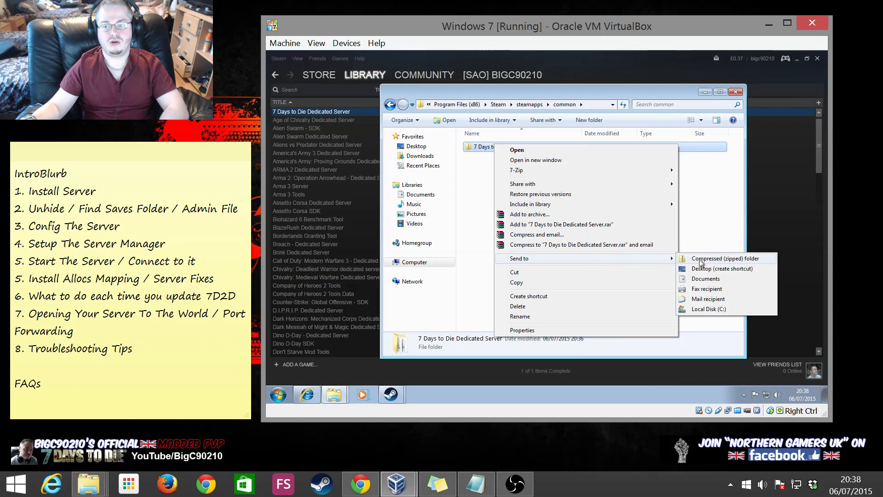
click(708, 269)
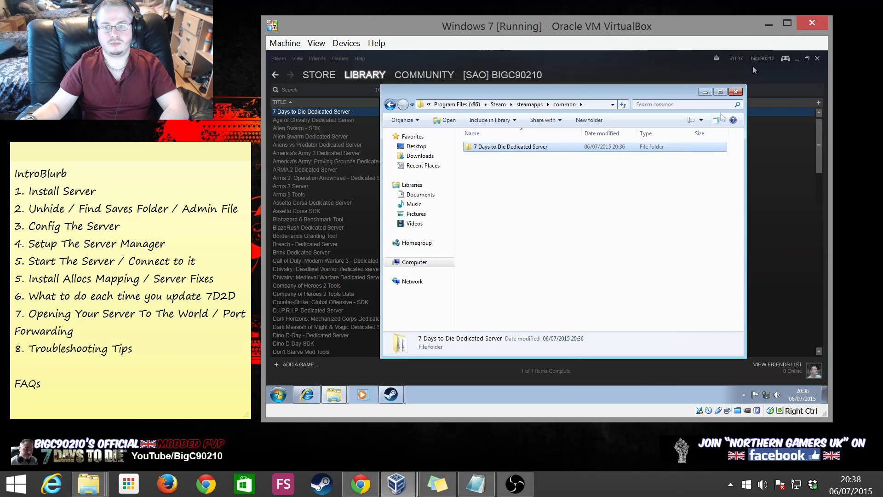
Close the common folder window, the server's Steam properties and Steam
click(735, 92)
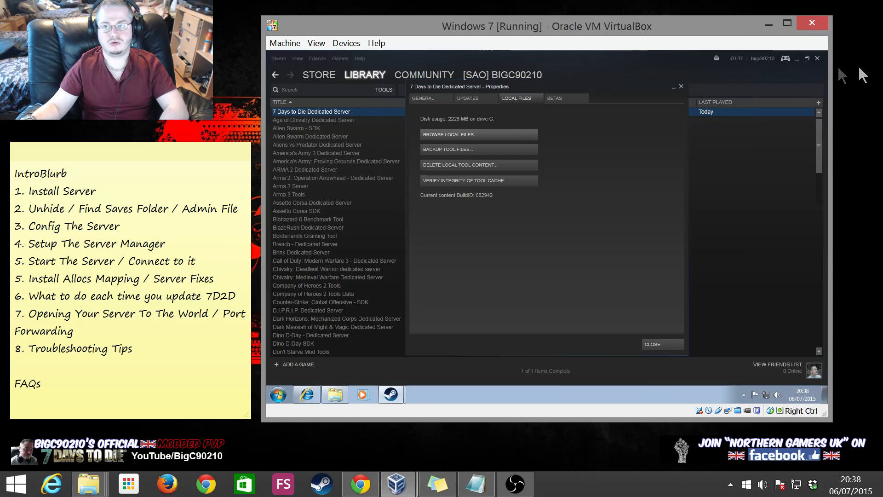
click(675, 343)
click(817, 58)
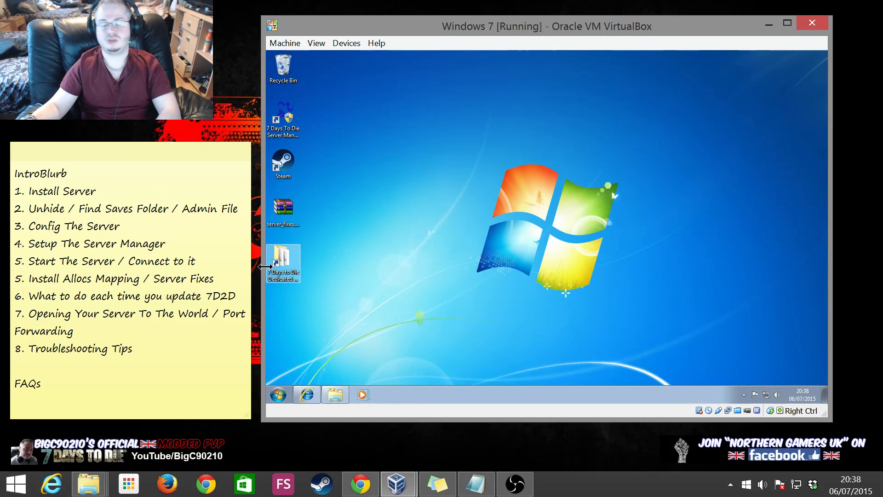
Close Steam and open the server's 14-item install folder from its desktop shortcut
click(286, 255)
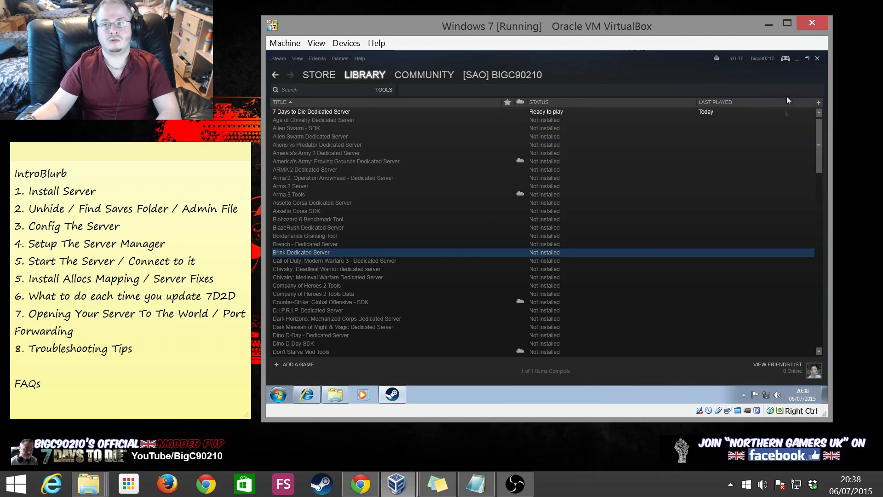
click(817, 59)
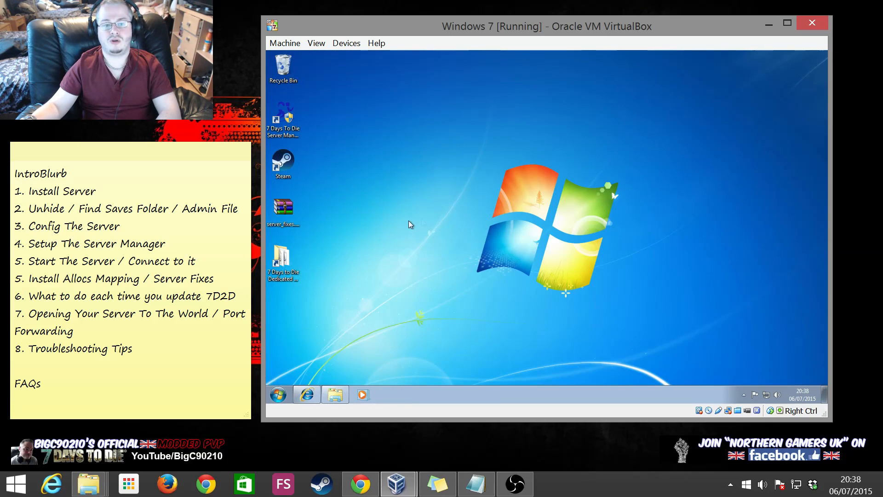
double_click(290, 266)
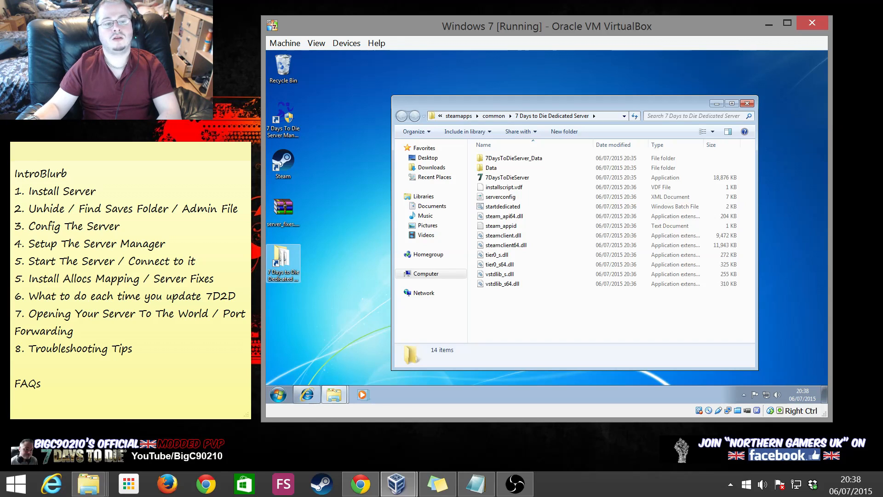
click(17, 365)
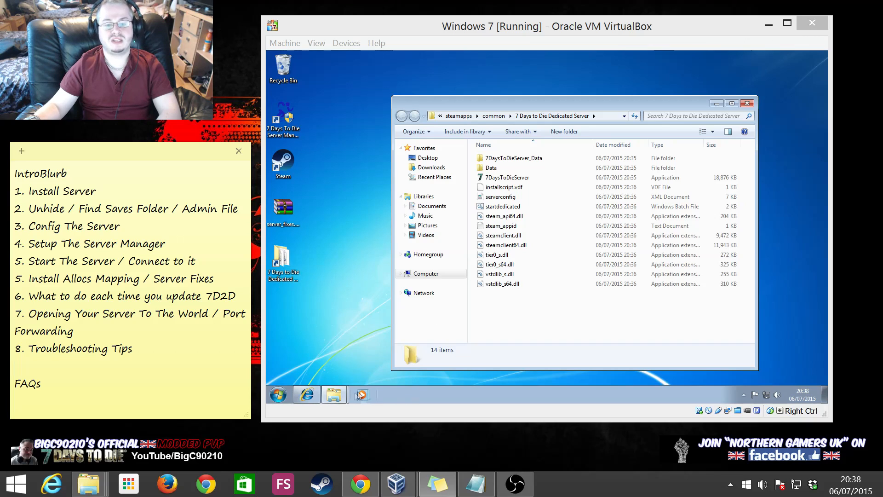
Bring the AppData Roaming folder window forward, then minimize it
click(333, 395)
click(318, 358)
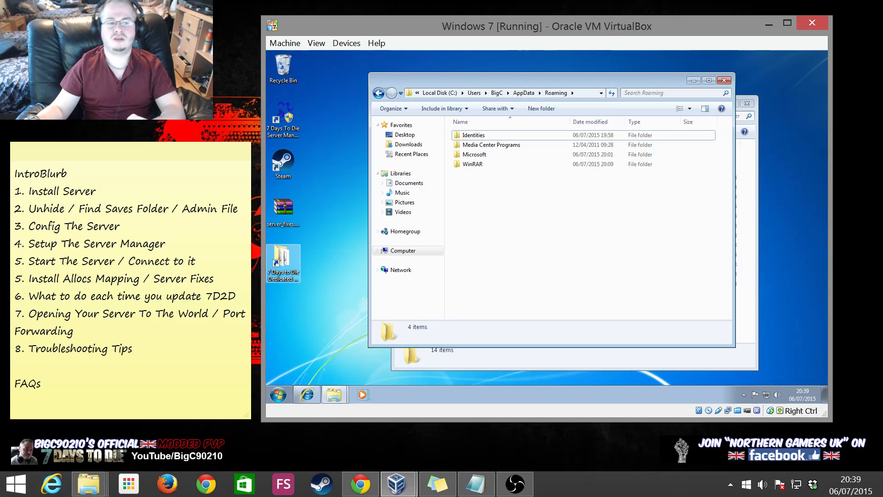
click(131, 366)
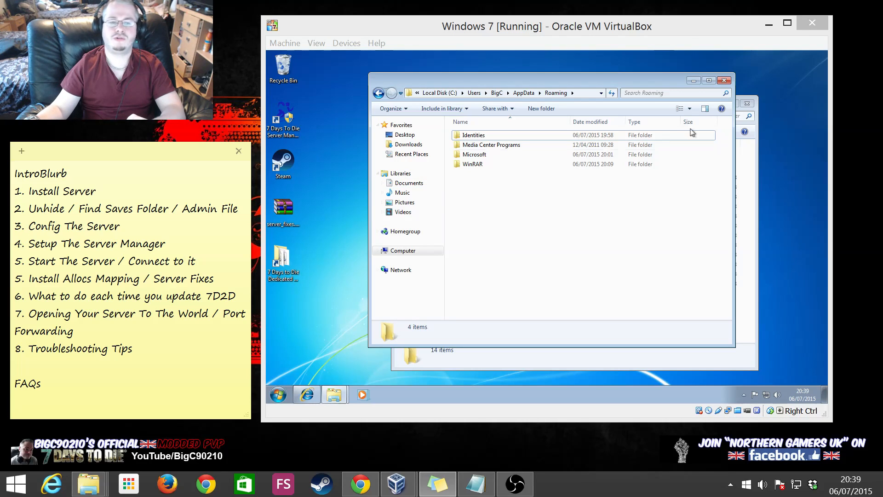
click(694, 81)
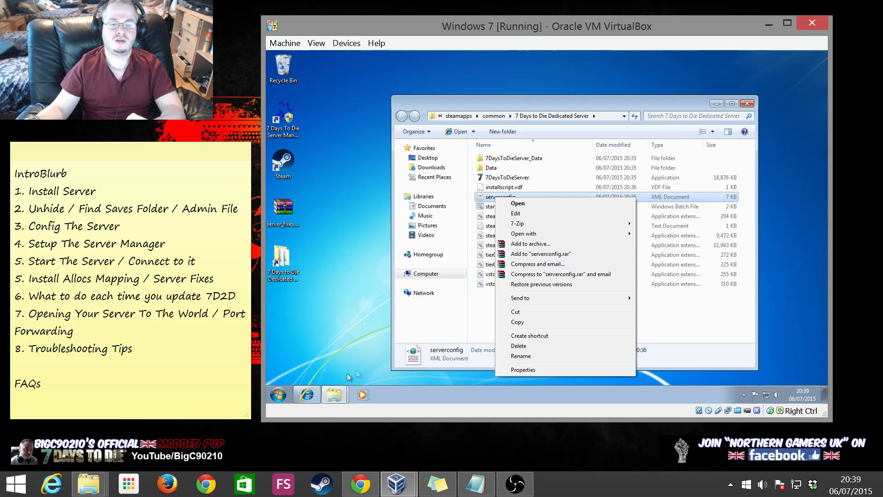
click(310, 397)
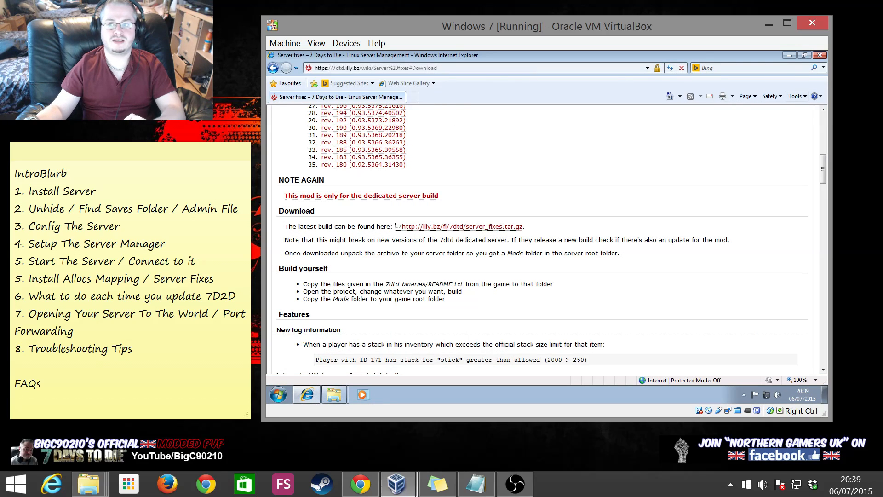
Search Bing for notepad++ and download the installer from the official site
click(719, 69)
text(note)
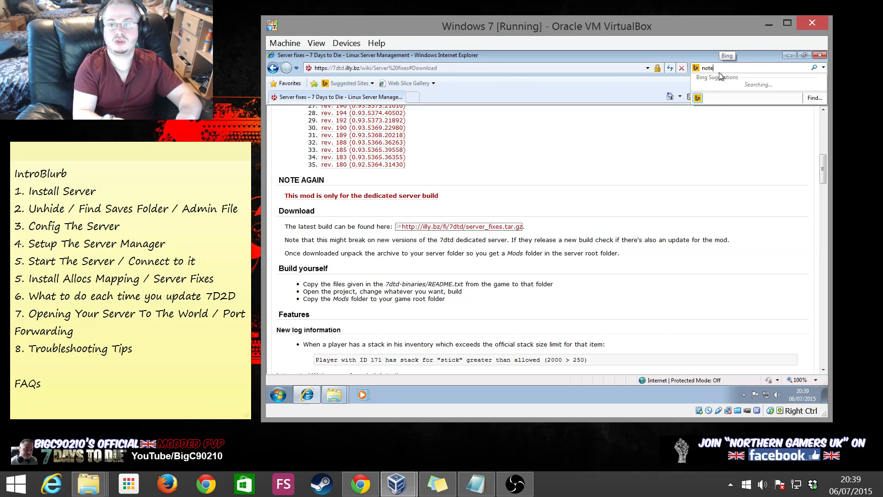
text(pad++)
key(Return)
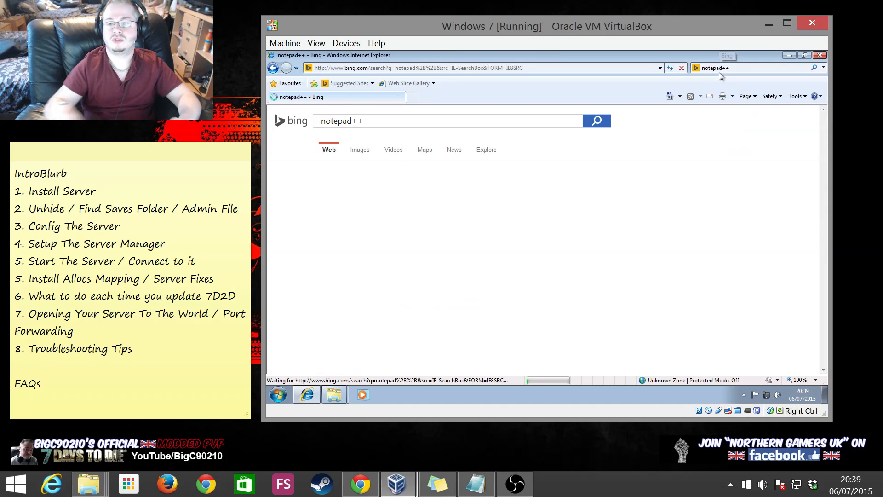
click(395, 191)
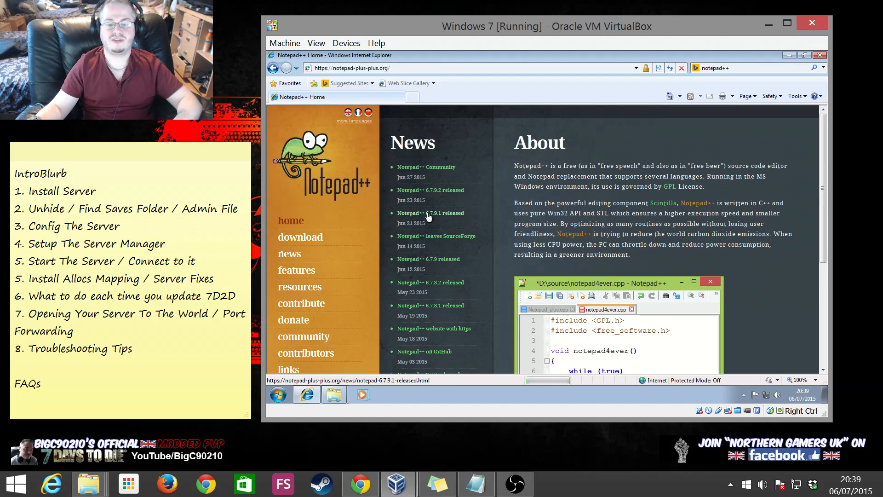
click(293, 242)
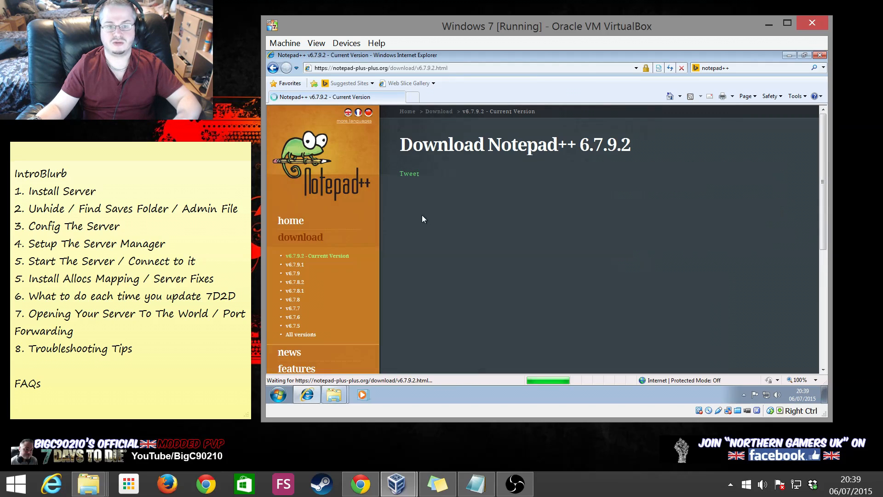
click(469, 292)
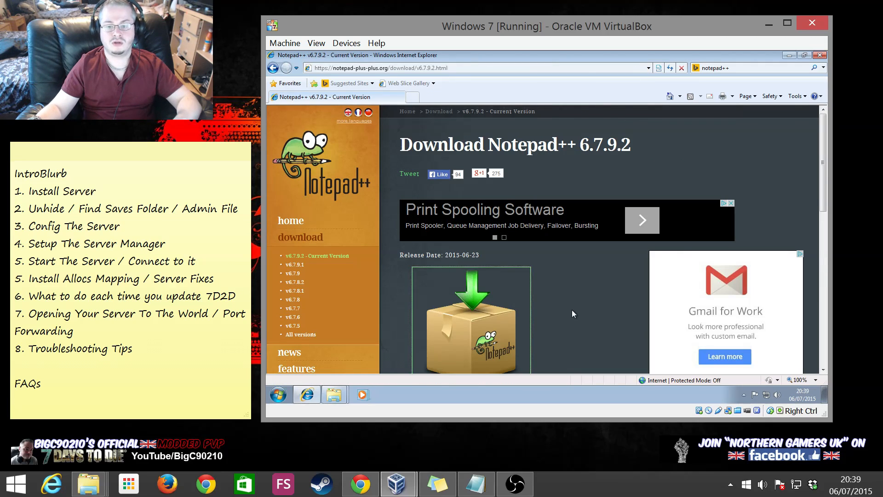
scroll(572, 310, down, 1)
Install Notepad++ 6.7.9.2 in English with the default location and components
click(545, 231)
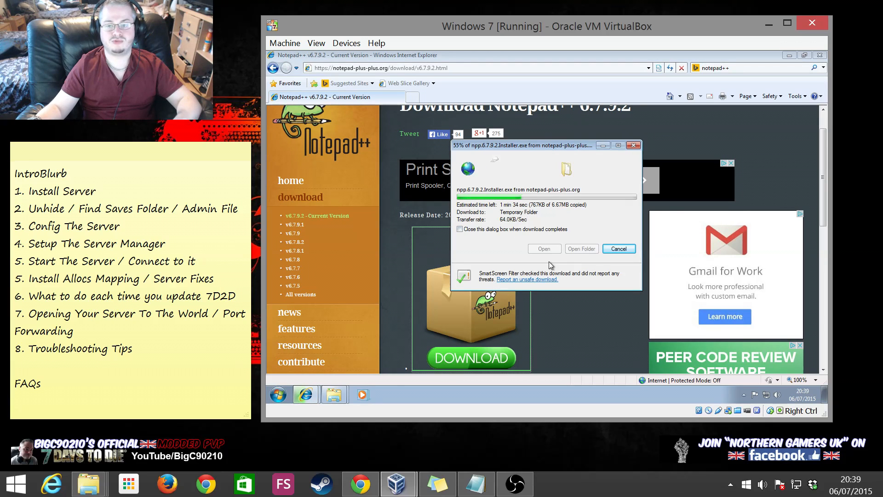
click(566, 212)
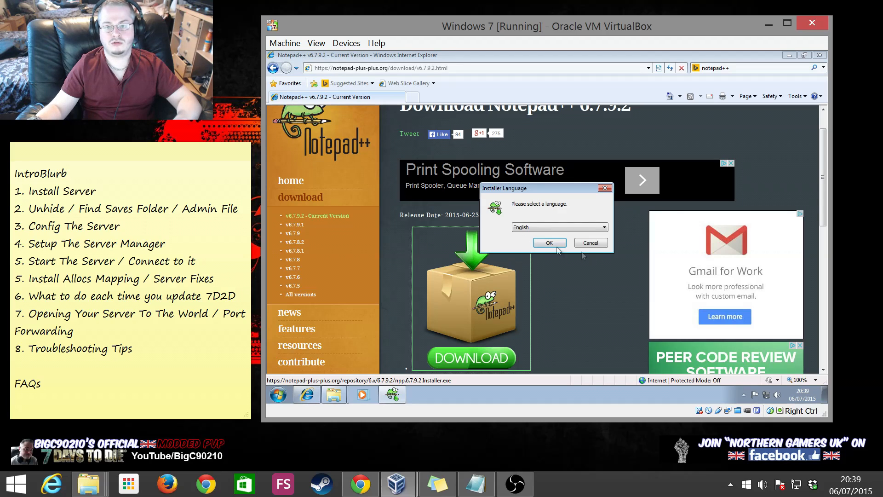
click(549, 243)
click(608, 293)
click(608, 294)
click(608, 294)
click(608, 294)
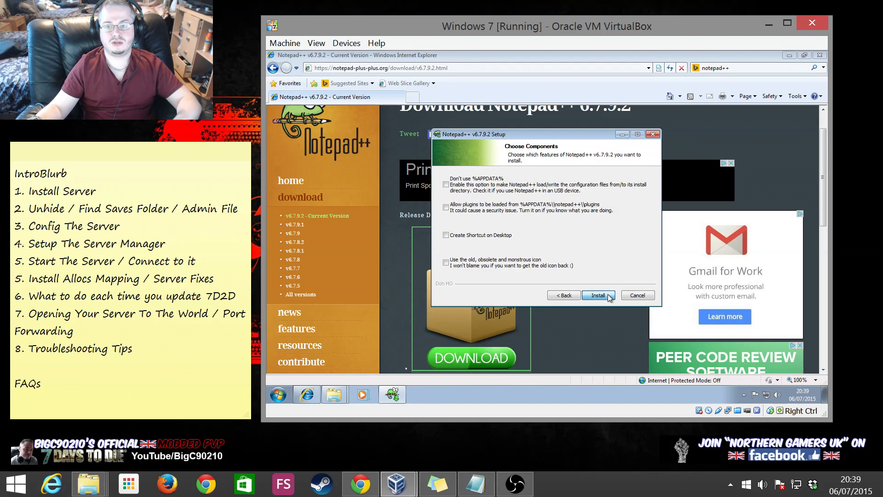
click(599, 295)
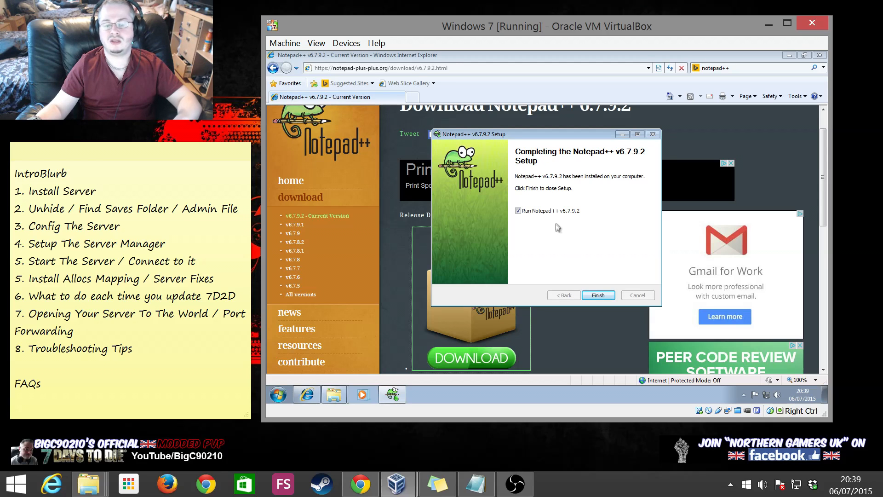
click(597, 295)
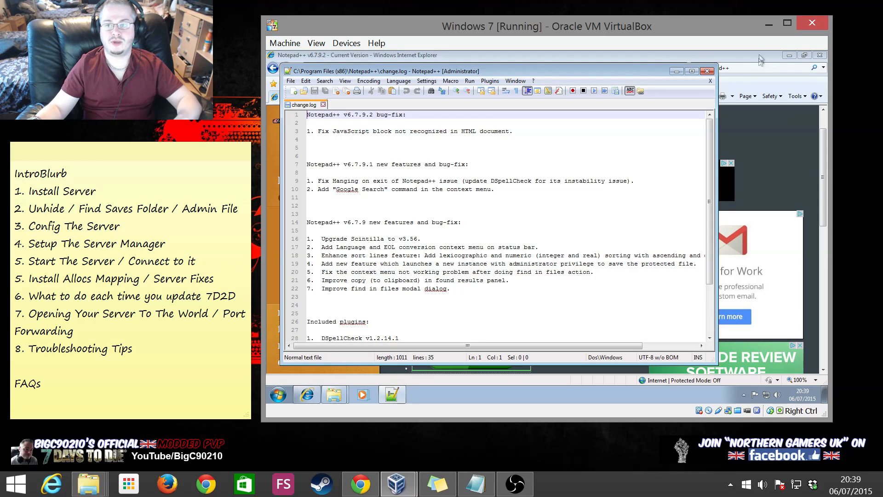
Close Notepad++ and Internet Explorer
click(323, 105)
click(707, 71)
click(819, 55)
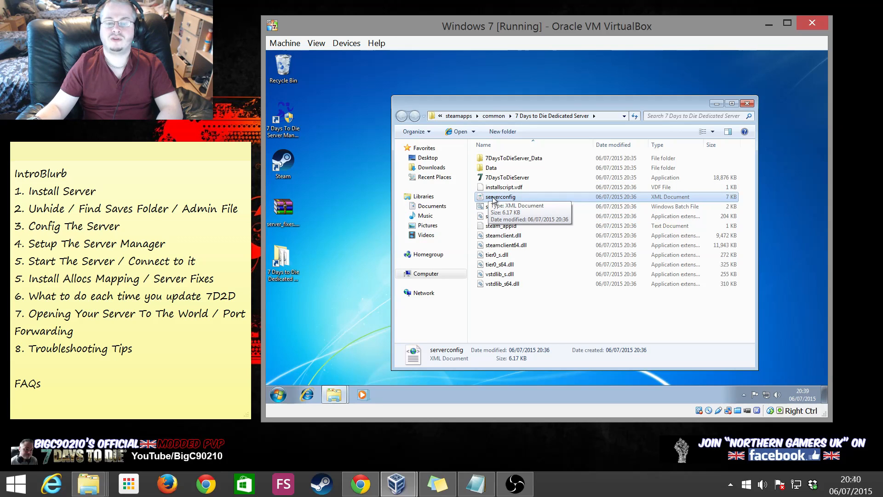
Open serverconfig.xml in Notepad++ and change ServerName to 'BigCs Badass Server'
right_click(493, 199)
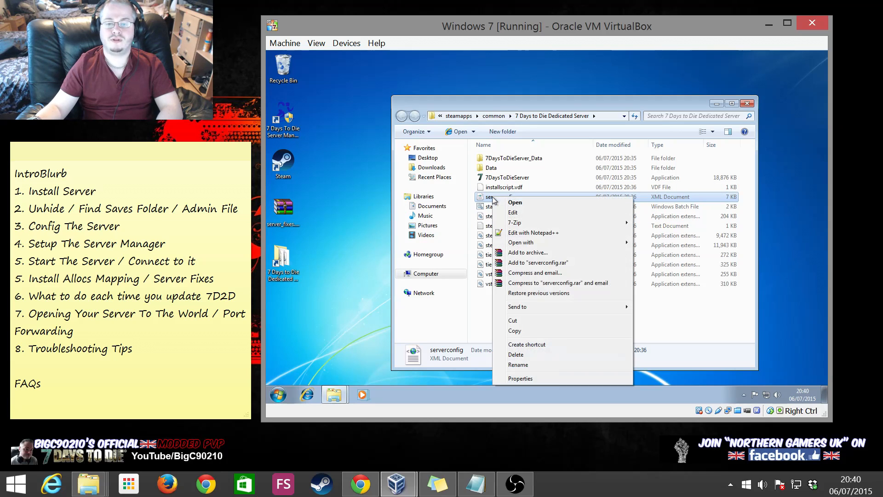
click(517, 234)
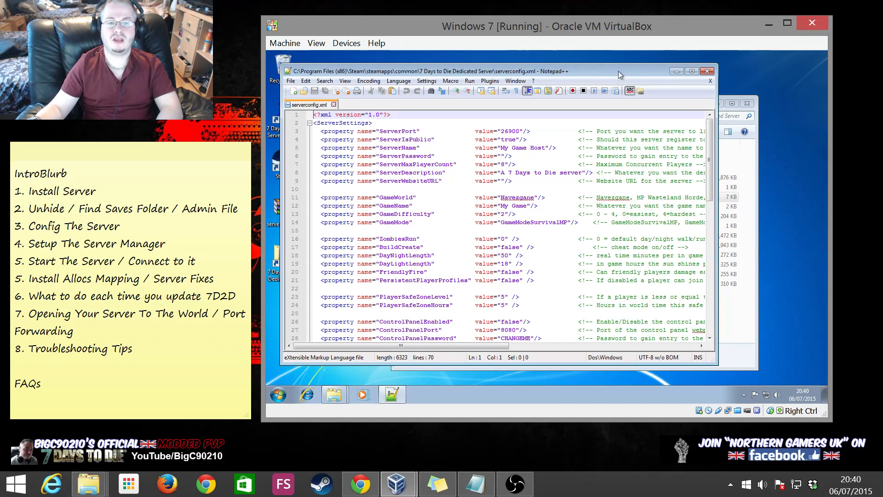
click(692, 72)
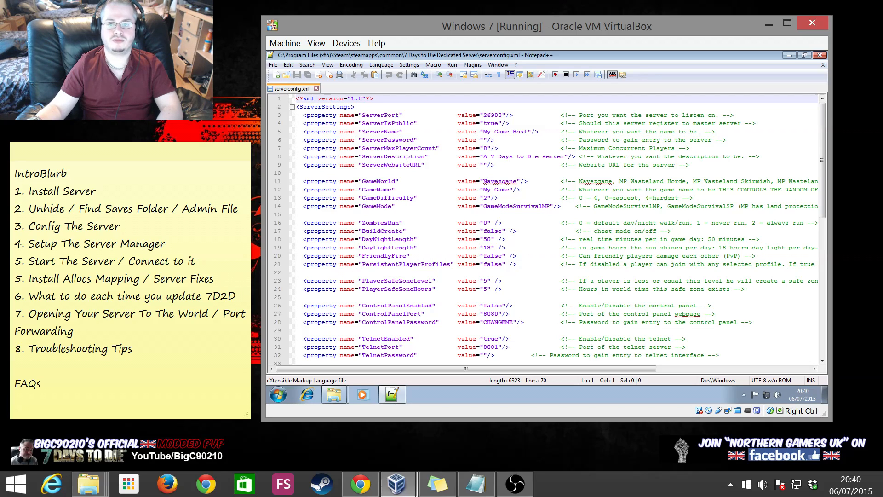
drag(482, 132, 524, 131)
text(BigC)
text(s Bad)
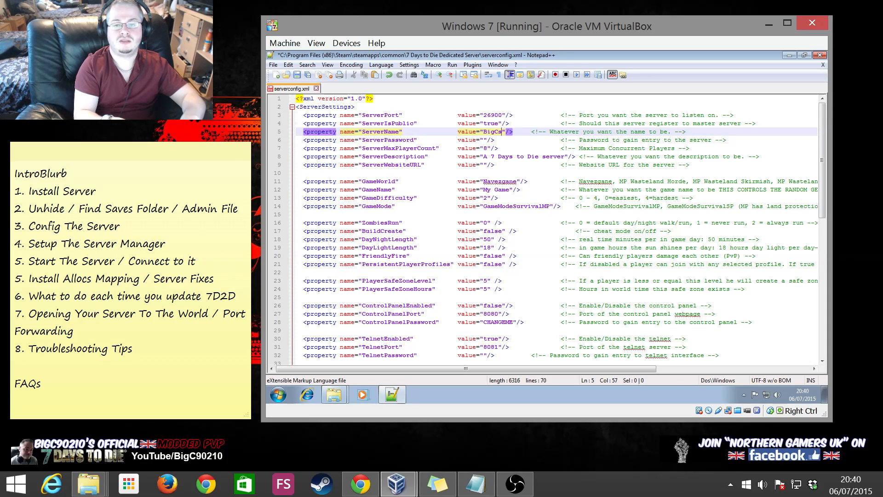
text(ass Server)
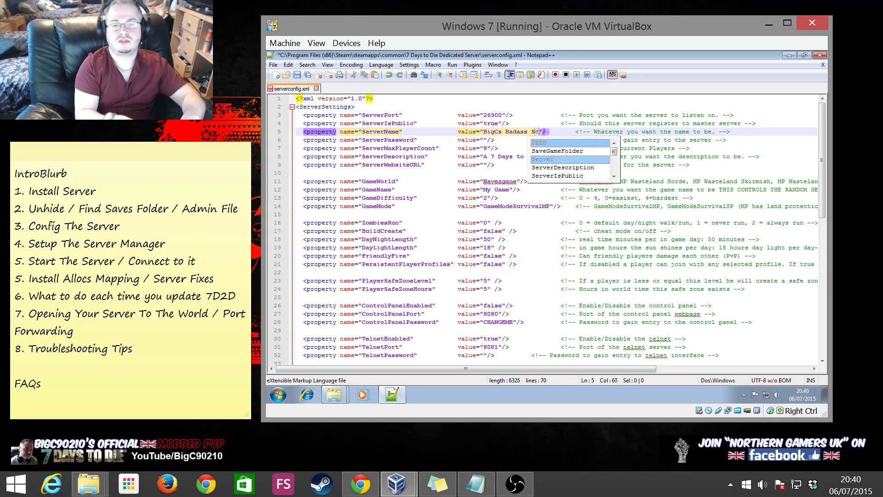
click(296, 173)
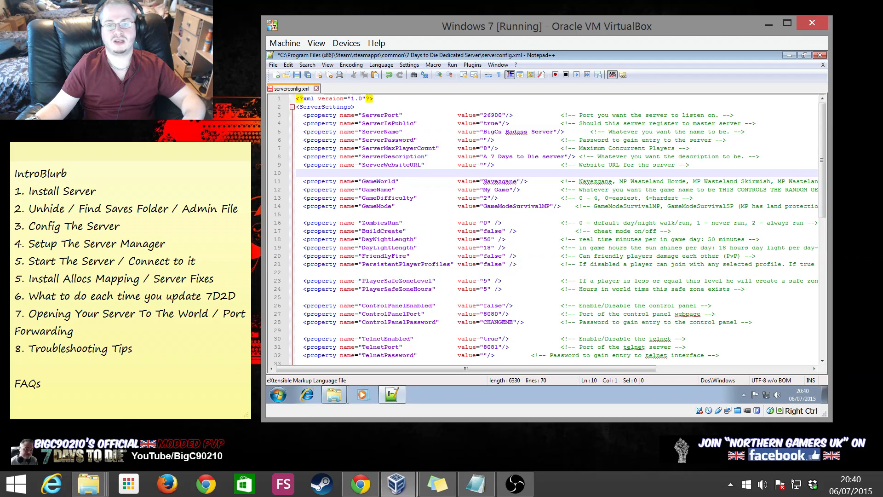
drag(483, 156, 557, 157)
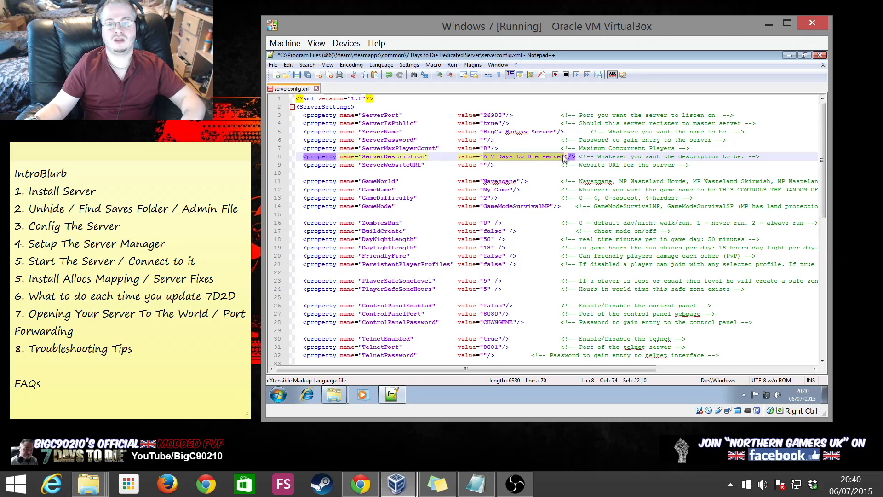
text(Everyone W)
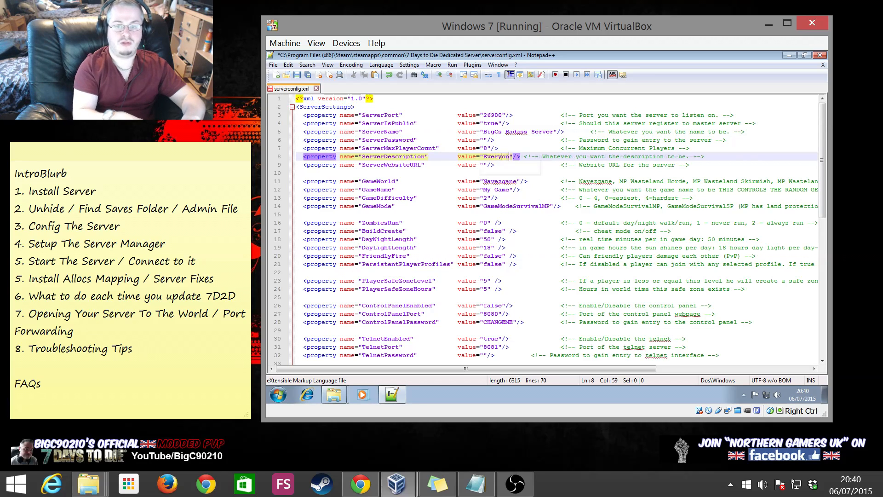
text(elcome PB)
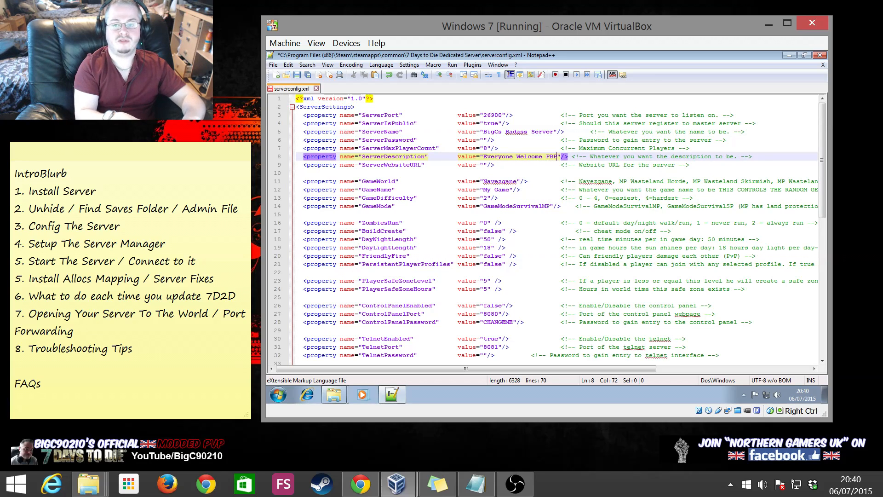
text(P)
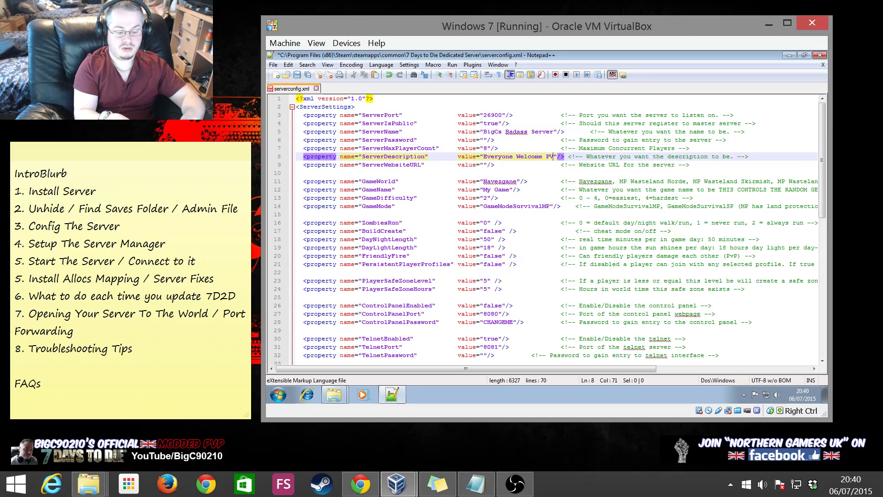
click(531, 189)
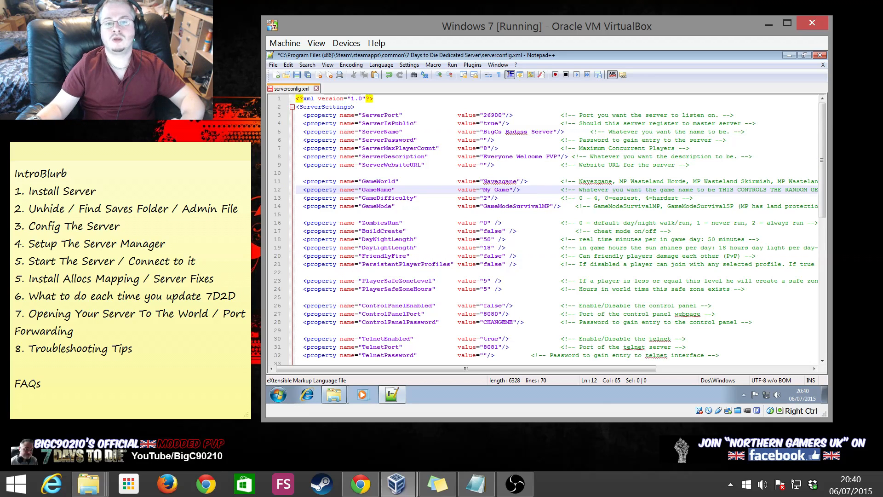
click(483, 165)
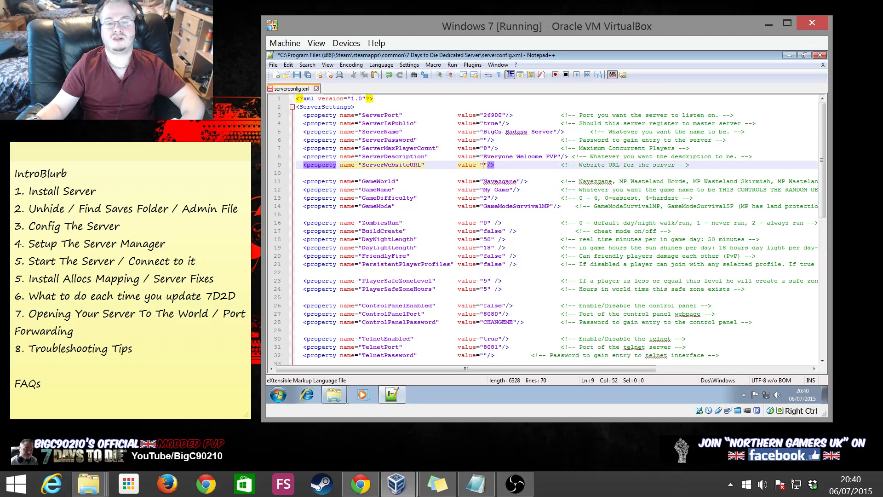
text(www.northern-lan.co.uk/7d2d)
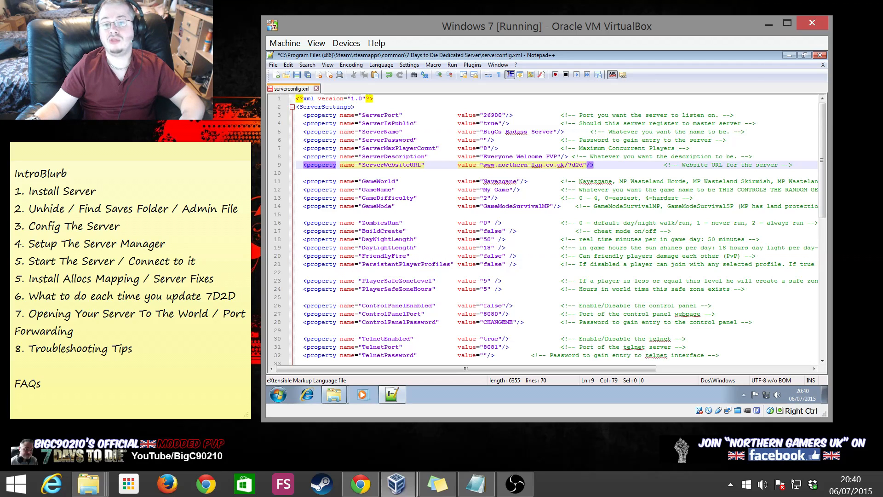
drag(484, 164, 586, 164)
key(ctrl+c)
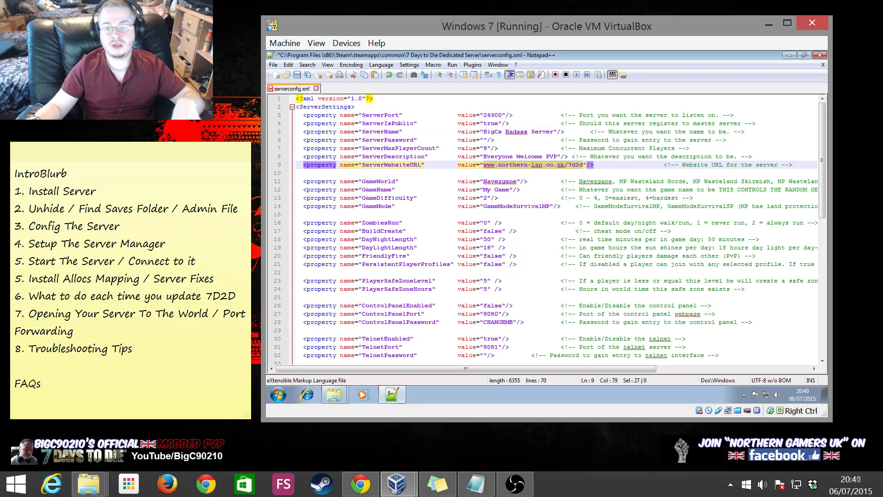
Load northern-lan.co.uk/7d2d in the VM's Internet Explorer, scroll down to the server map, then close it
click(307, 394)
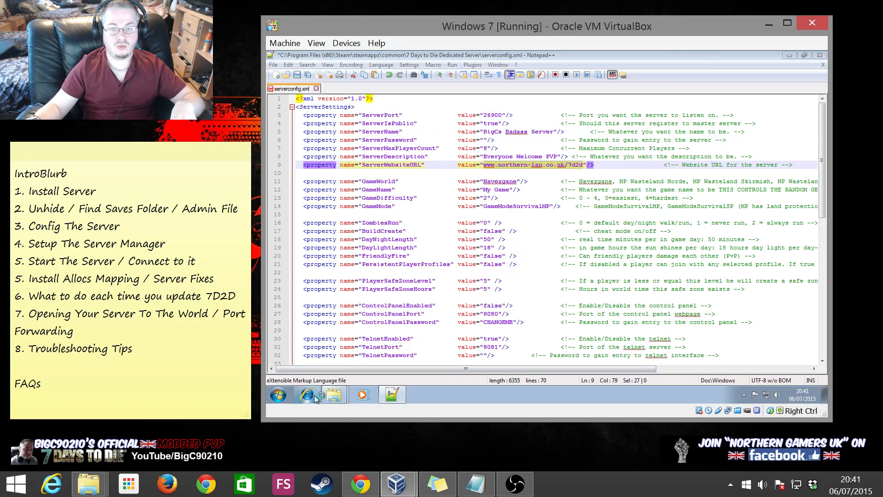
key(ctrl+v)
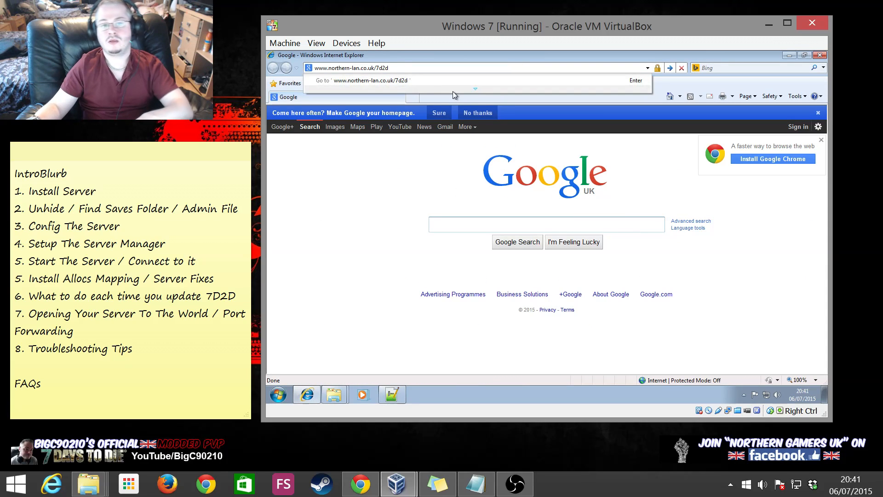
key(Return)
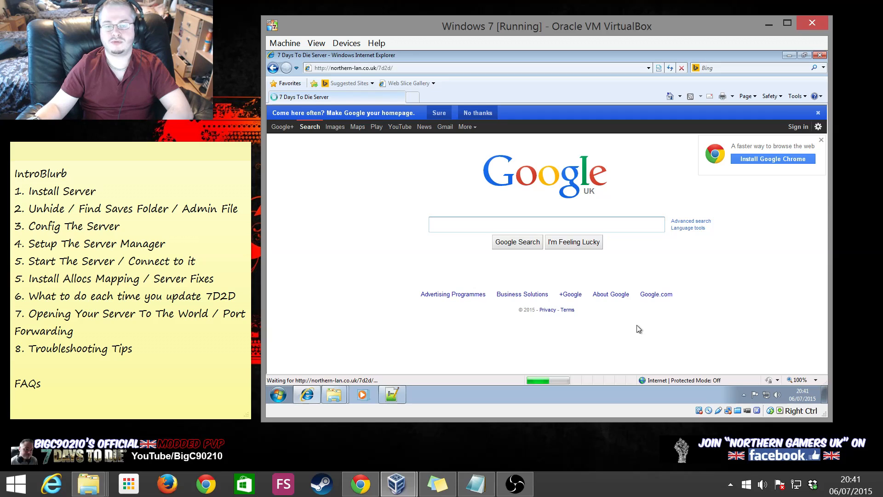
scroll(600, 176, down, 1)
scroll(600, 176, up, 1)
scroll(599, 177, down, 1)
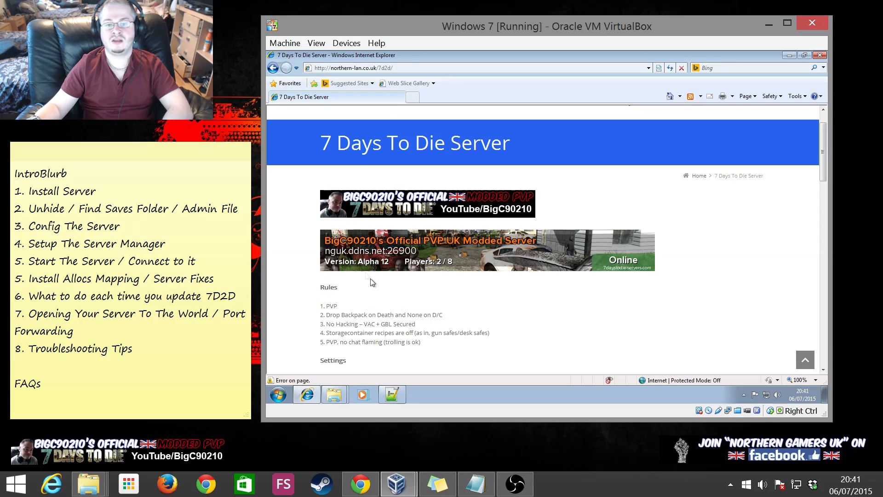
scroll(481, 270, down, 2)
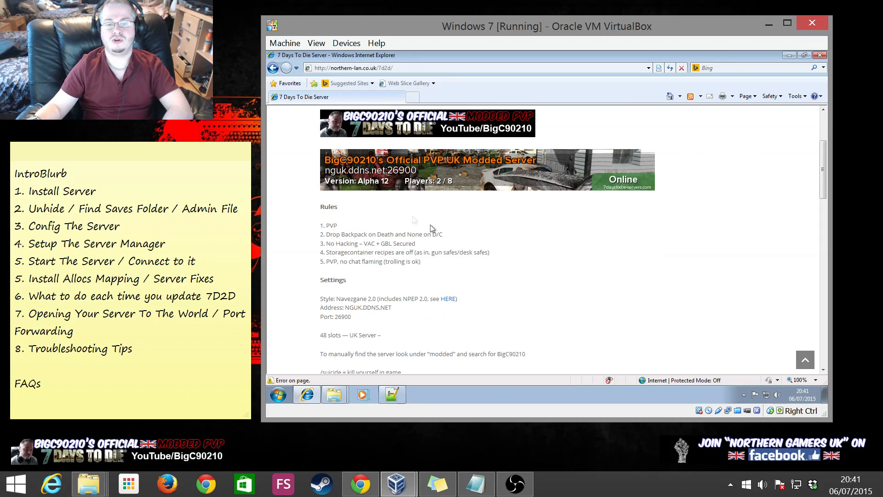
scroll(430, 177, down, 2)
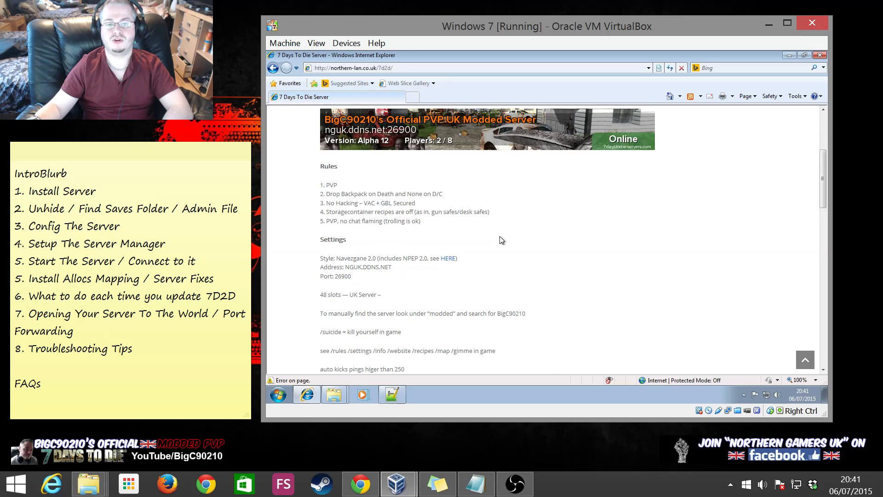
scroll(388, 243, down, 1)
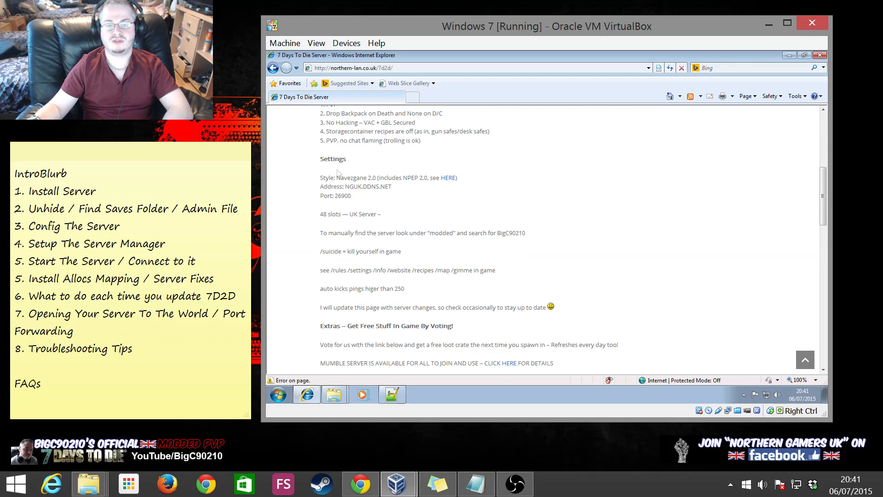
scroll(767, 230, down, 7)
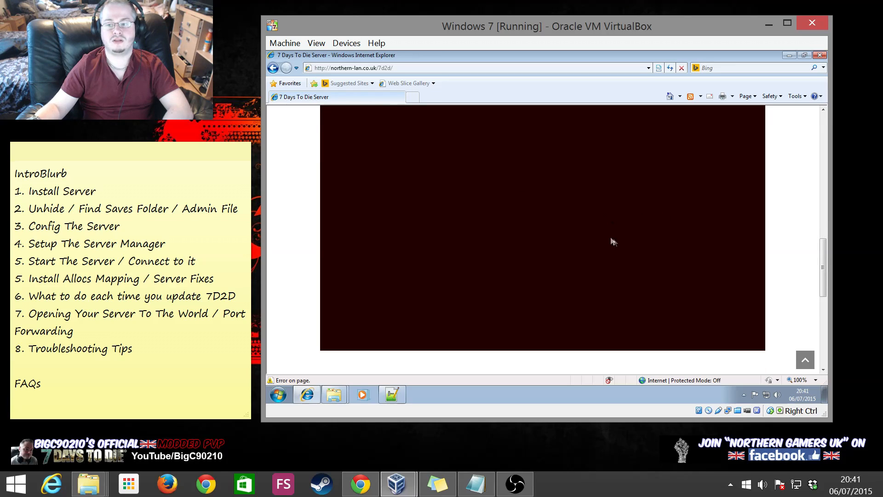
scroll(754, 247, up, 1)
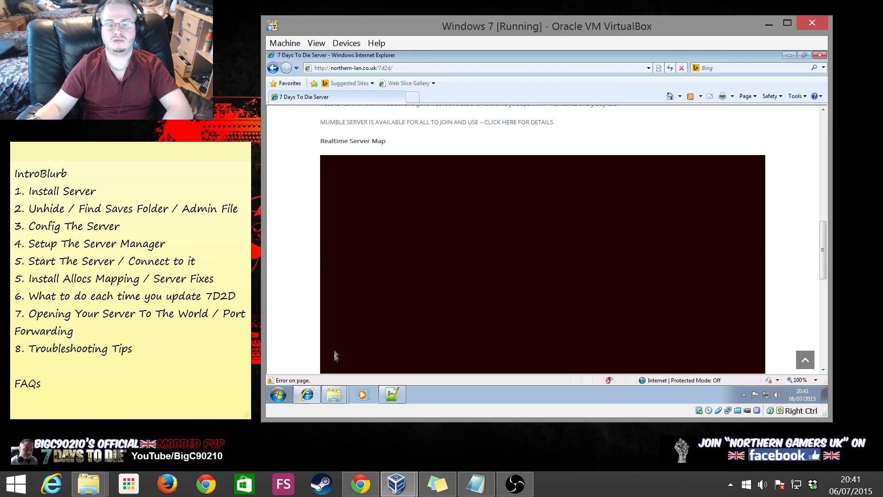
click(820, 55)
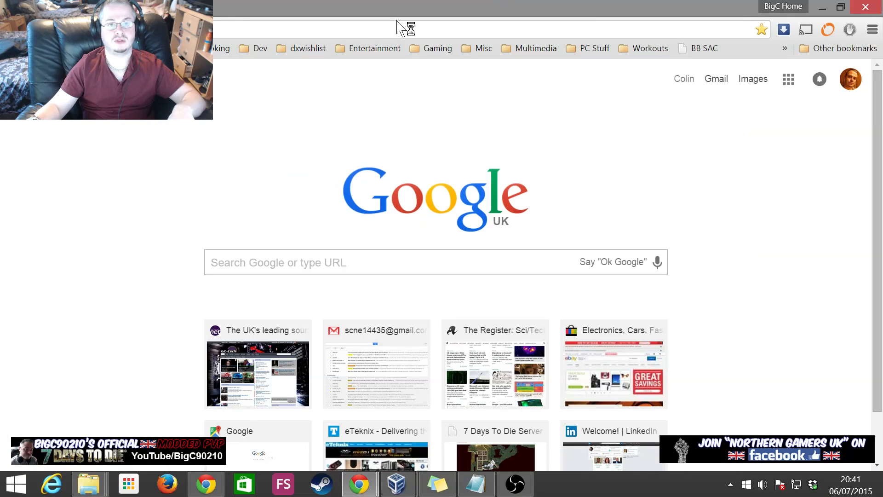
Load the 7 Days To Die Server page in Chrome on the host
key(ctrl+v)
key(Return)
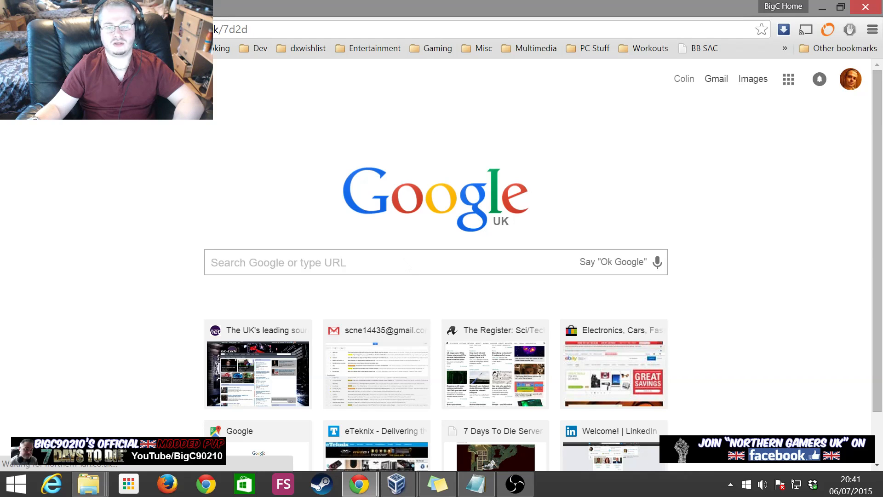
scroll(474, 216, down, 15)
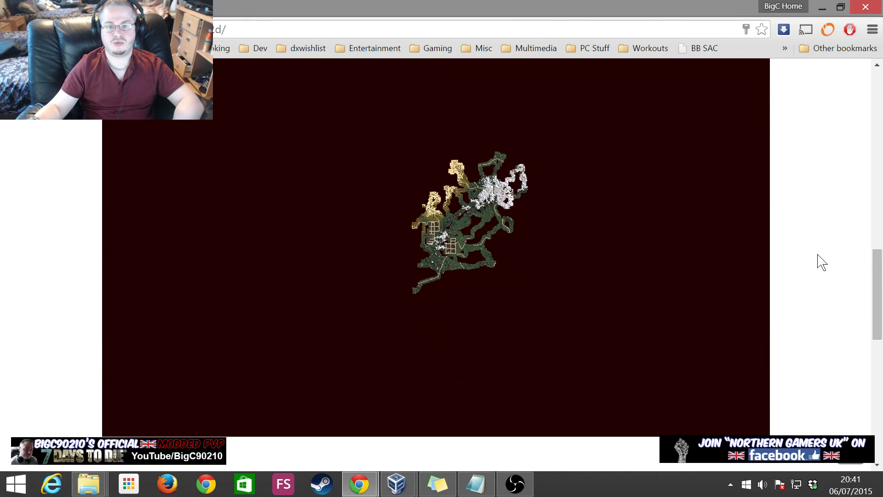
Pan and zoom around the world on the page's realtime server map
drag(591, 202, 537, 216)
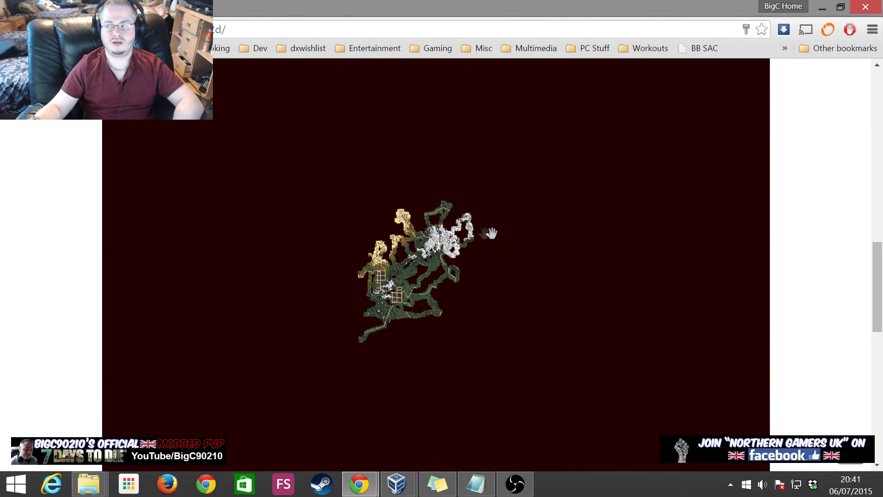
scroll(488, 232, up, 1)
drag(291, 281, 349, 254)
scroll(384, 240, up, 1)
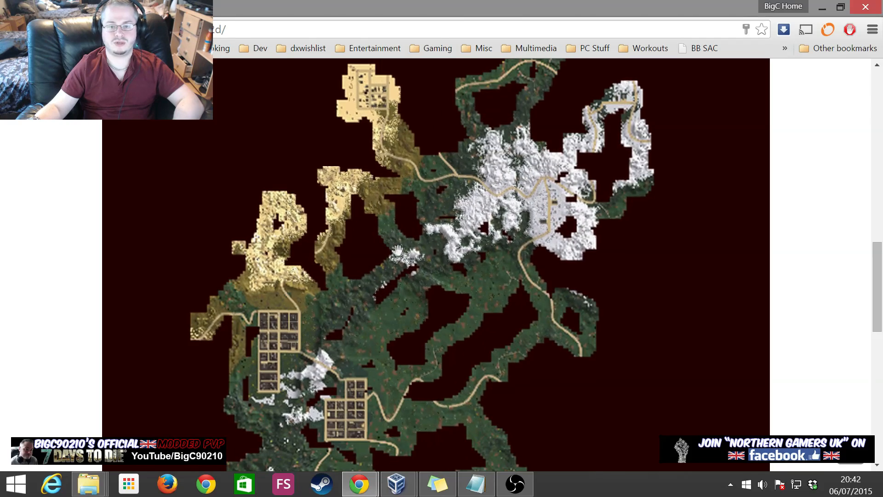
scroll(487, 243, down, 1)
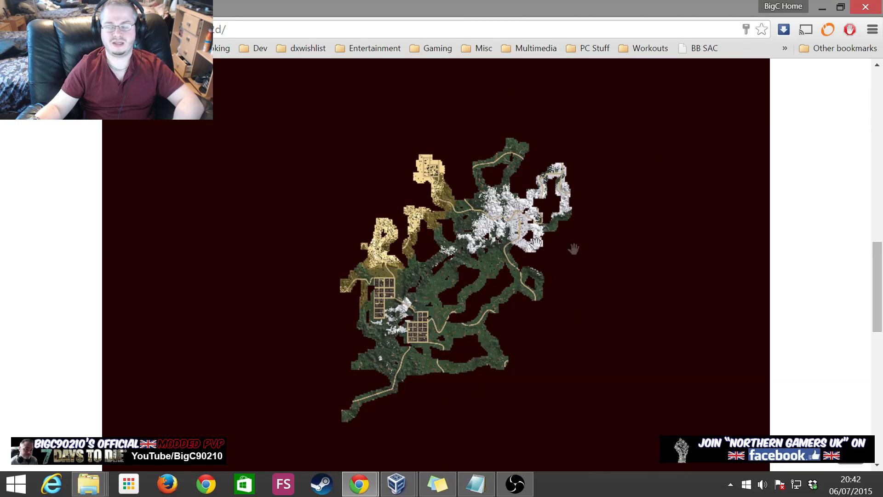
scroll(593, 249, down, 1)
mouse_move(603, 249)
mouse_down()
mouse_move(524, 252)
mouse_move(536, 235)
mouse_move(595, 244)
mouse_up()
scroll(530, 239, up, 1)
scroll(594, 244, down, 1)
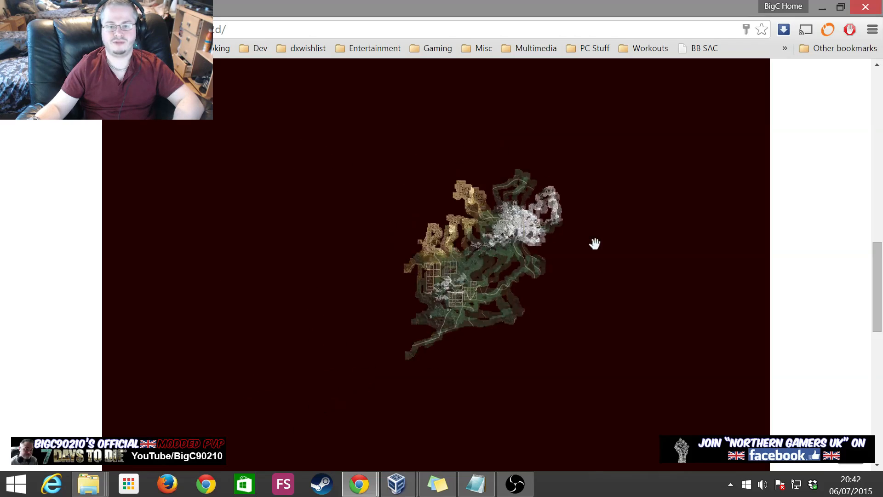
scroll(823, 236, up, 15)
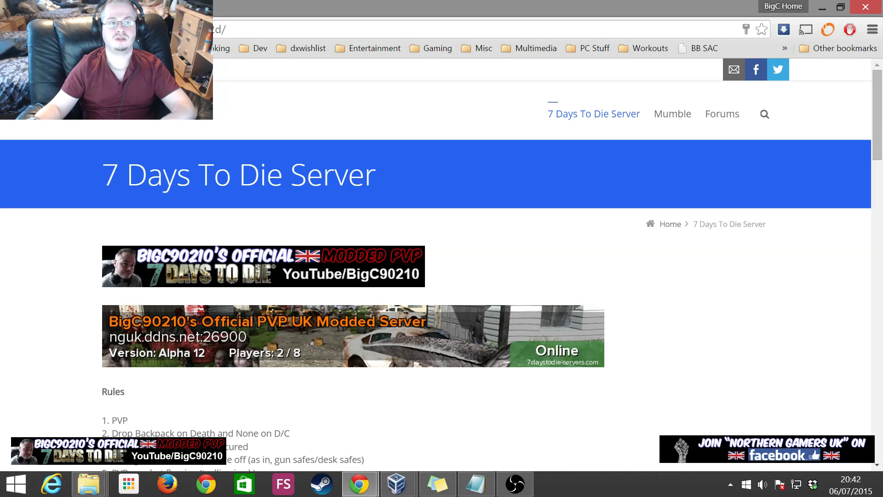
scroll(597, 268, down, 15)
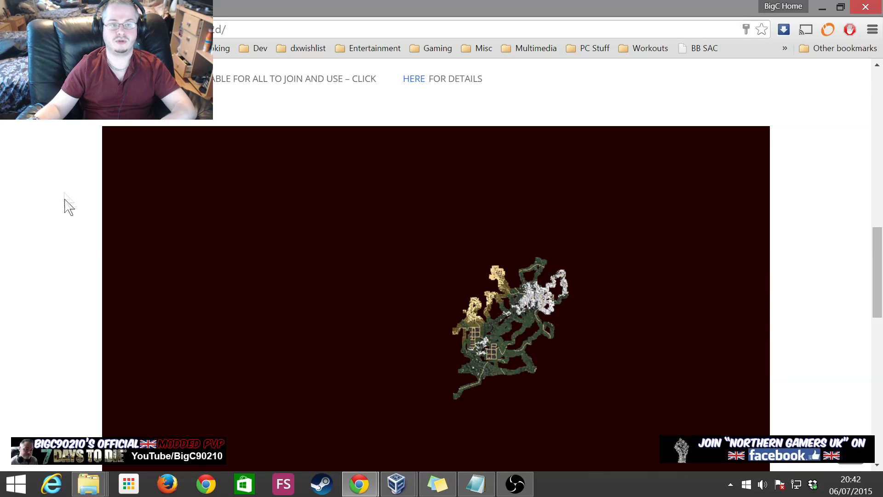
scroll(68, 201, up, 5)
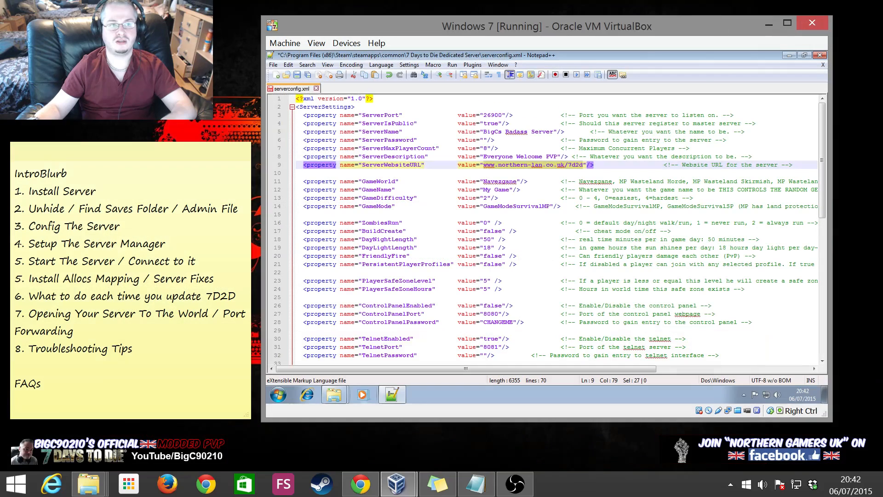
Replace the GameWorld value Navezgane with 'Random Gen' in serverconfig.xml
click(546, 239)
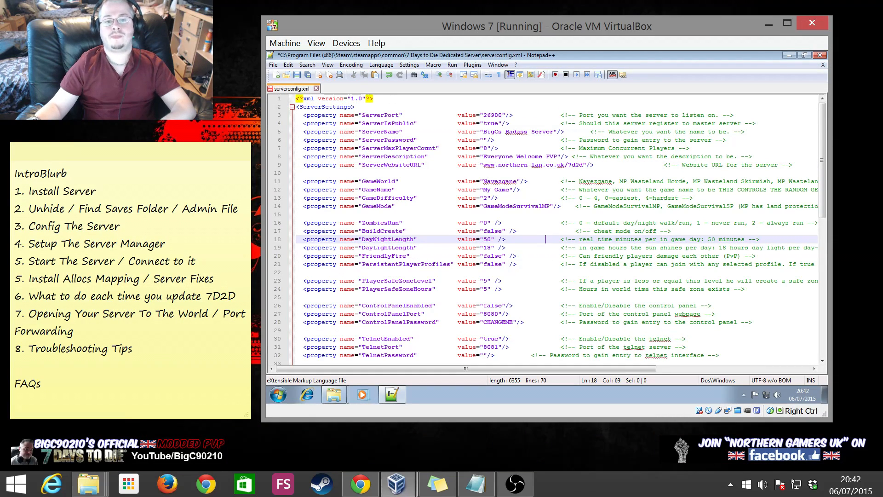
drag(476, 165, 586, 164)
click(584, 164)
click(575, 181)
click(487, 181)
mouse_move(494, 369)
mouse_down()
mouse_move(662, 368)
mouse_move(505, 368)
mouse_up()
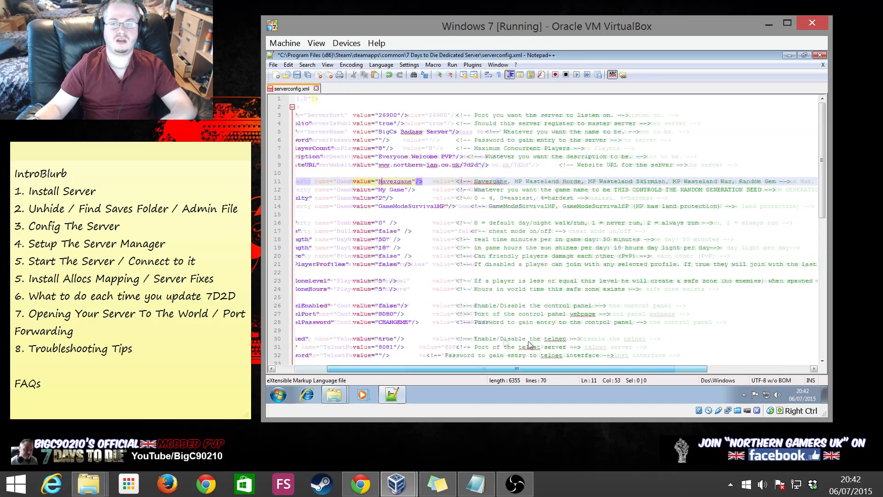
double_click(484, 182)
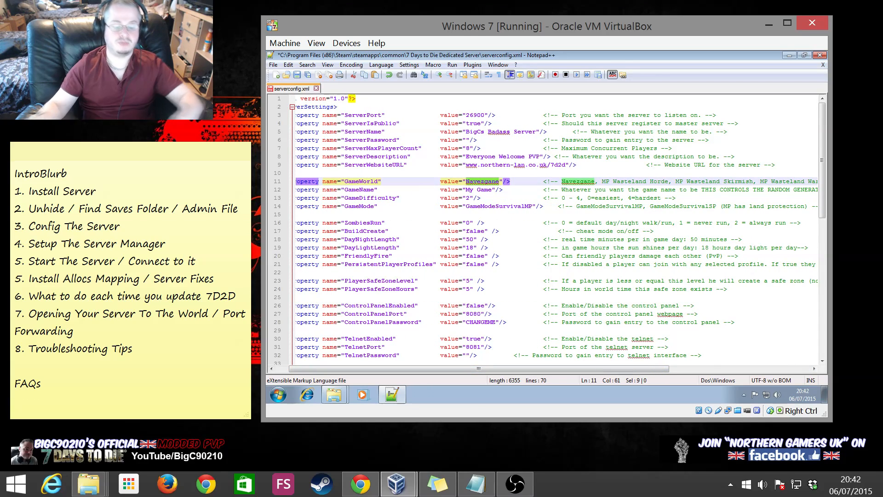
text(Random)
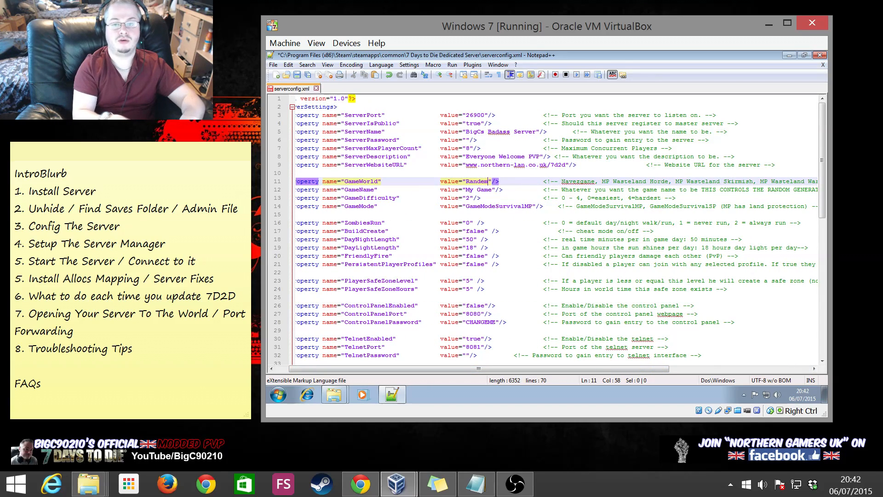
text(Gen)
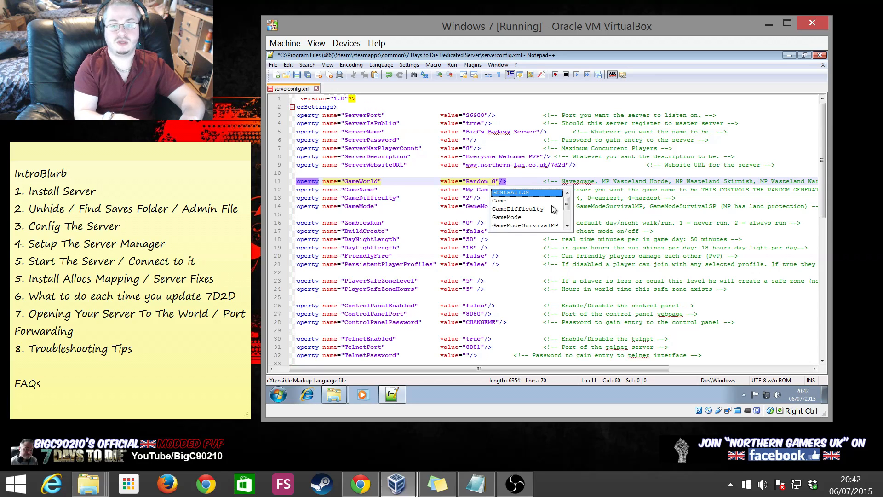
click(628, 232)
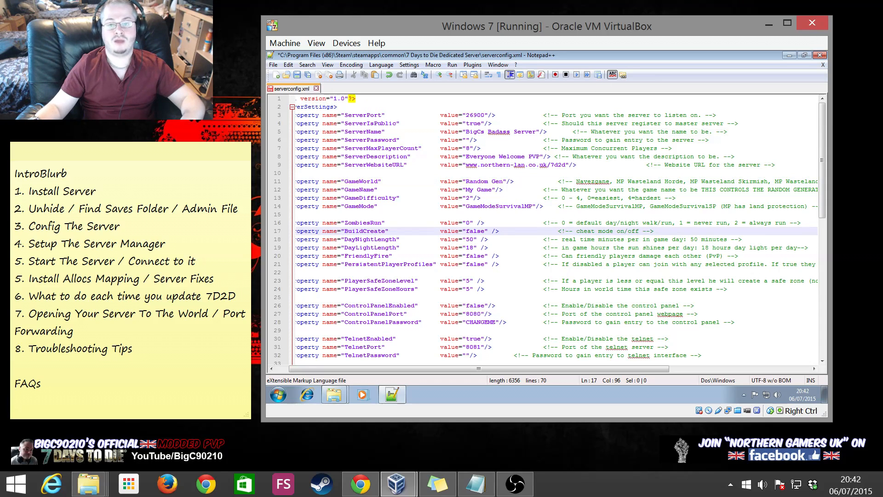
drag(522, 368, 541, 368)
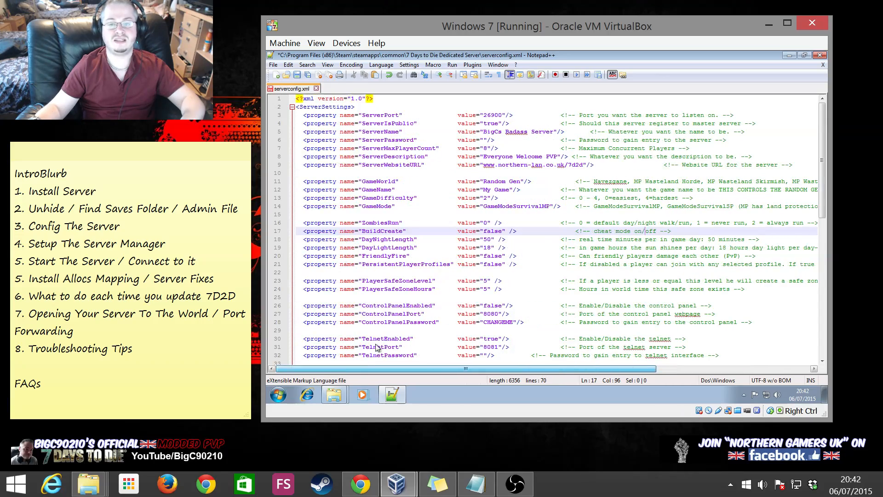
Replace the GameName value 'My Game' with 'Testicles'
drag(483, 190, 509, 189)
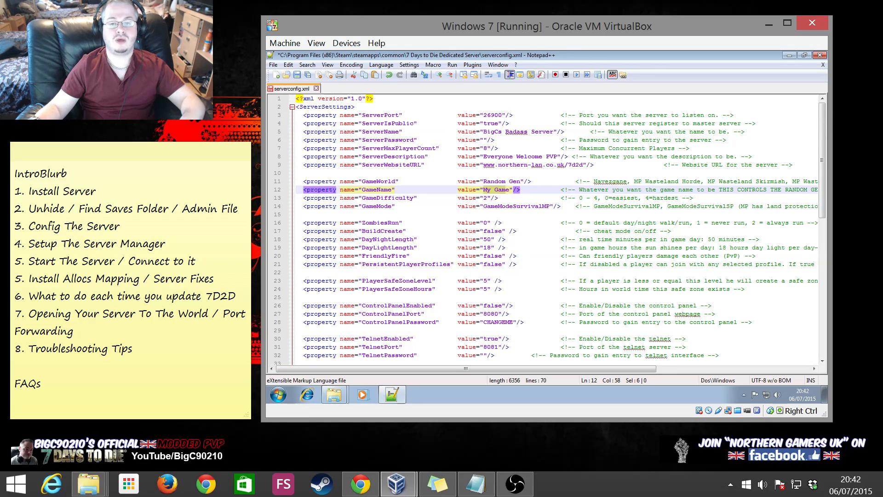
text(Tes)
text(ticles)
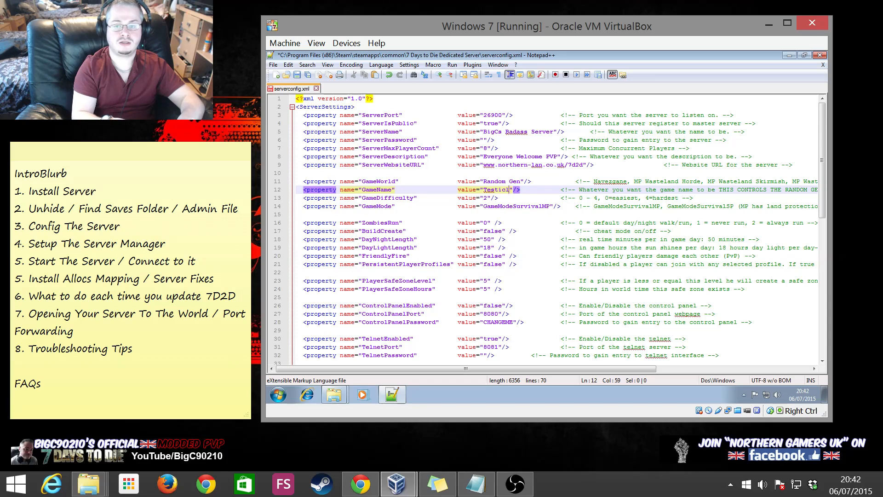
click(488, 239)
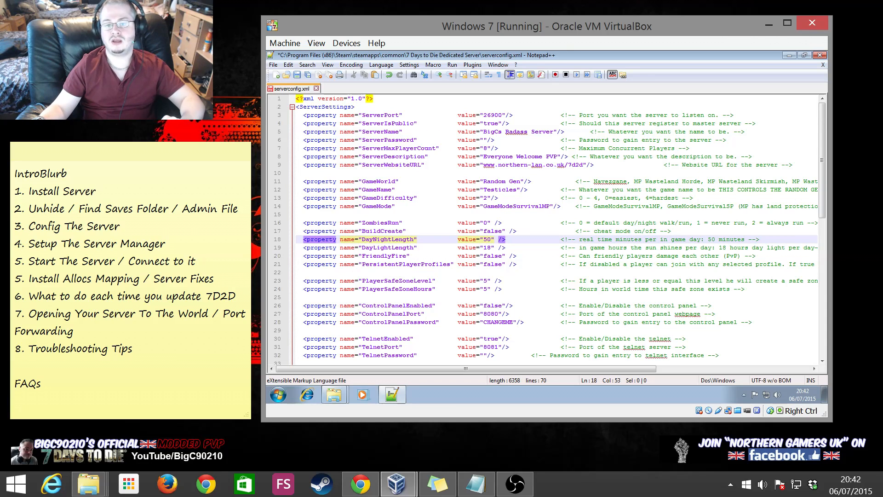
double_click(500, 189)
Review the game settings such as DayNightLength 50 and DayLightLength 18, then scroll further down the file
click(493, 247)
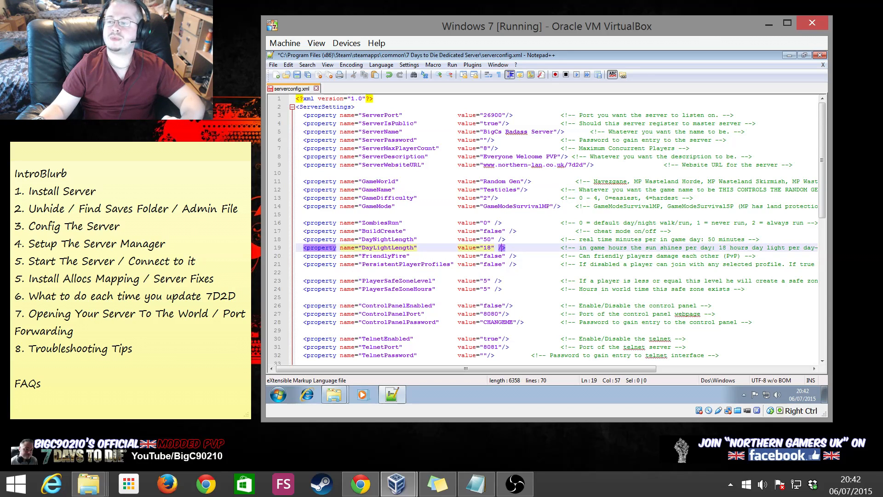
click(494, 281)
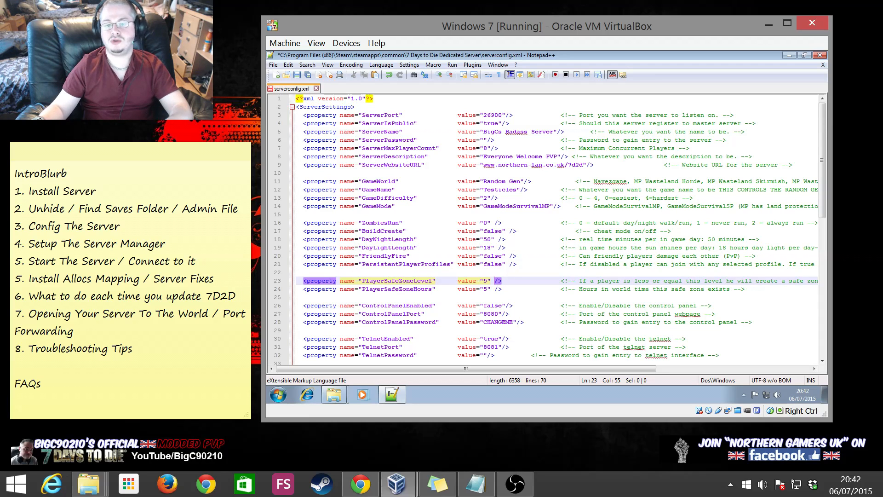
click(496, 214)
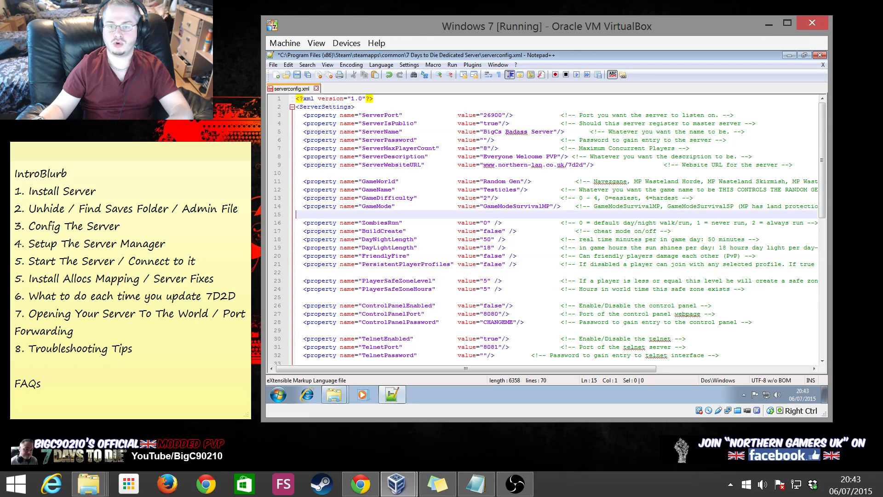
double_click(501, 189)
click(491, 256)
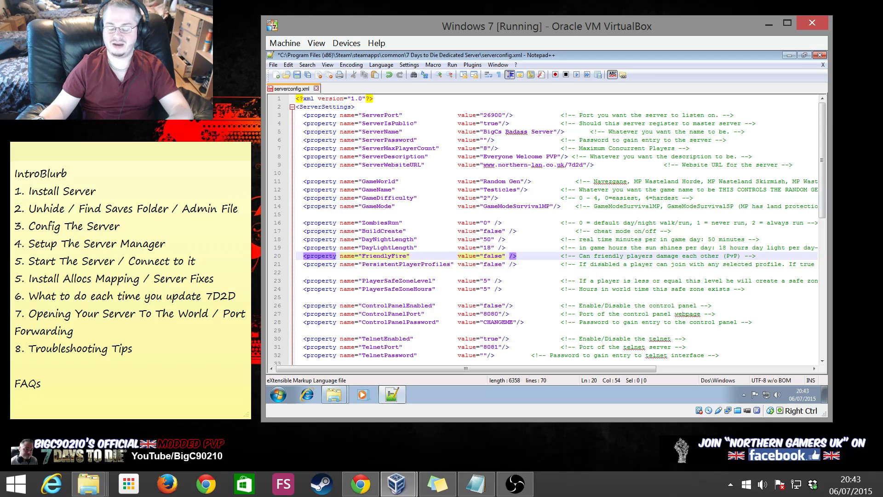
click(498, 189)
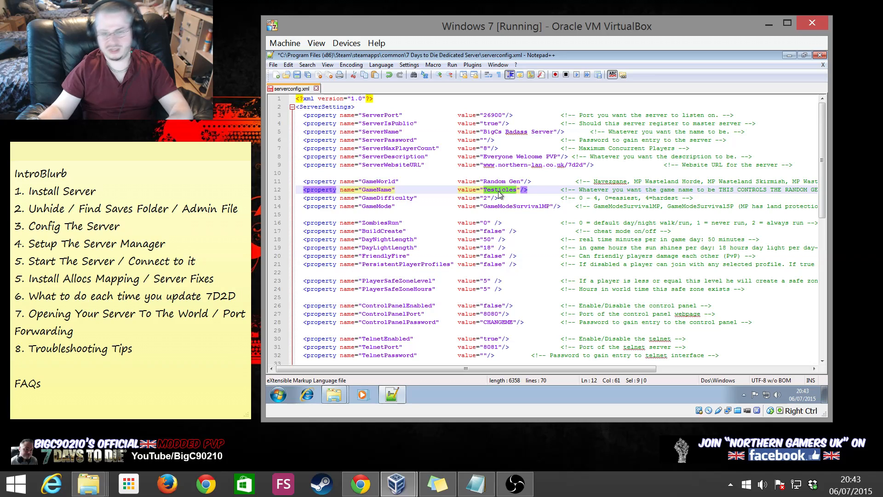
click(497, 223)
double_click(505, 190)
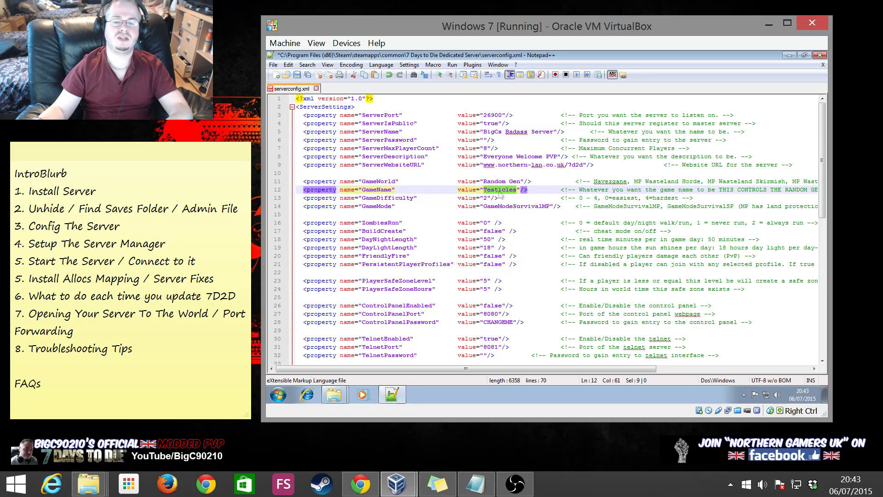
click(494, 239)
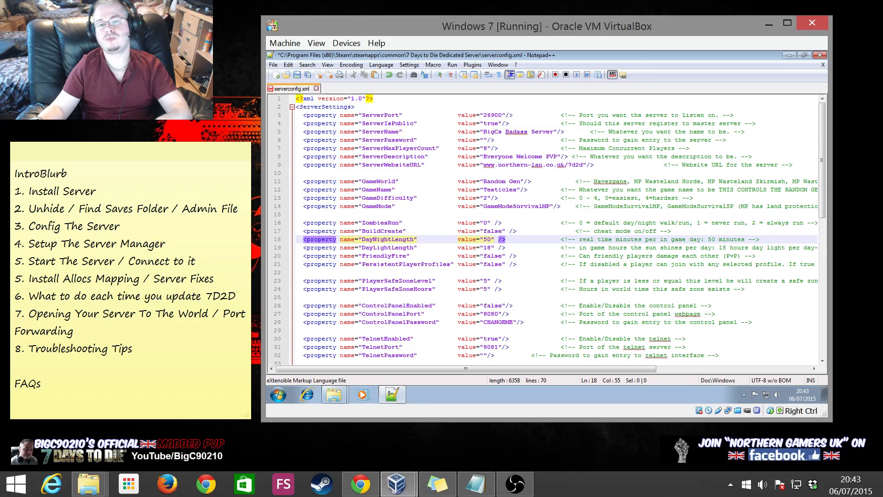
double_click(500, 189)
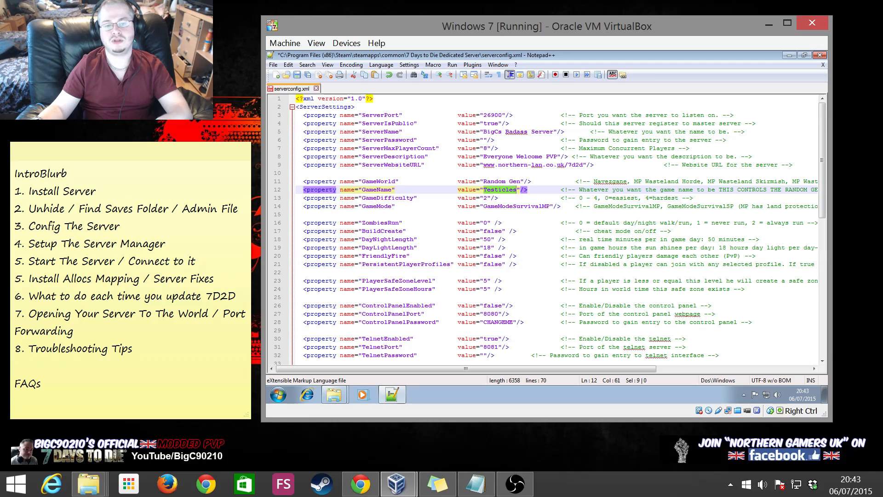
click(546, 289)
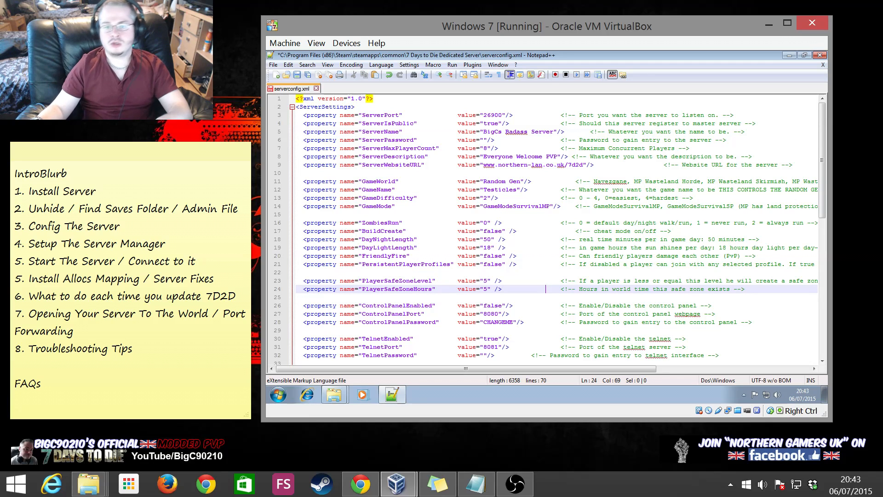
scroll(558, 229, down, 1)
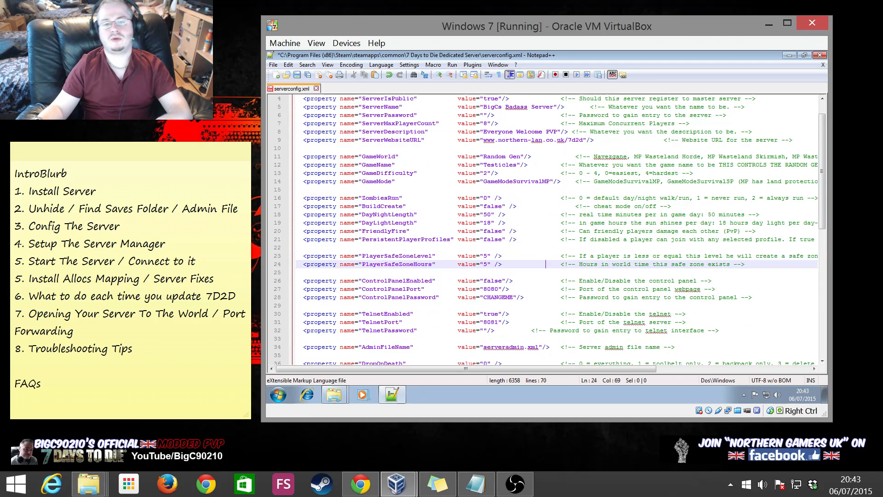
scroll(558, 230, down, 1)
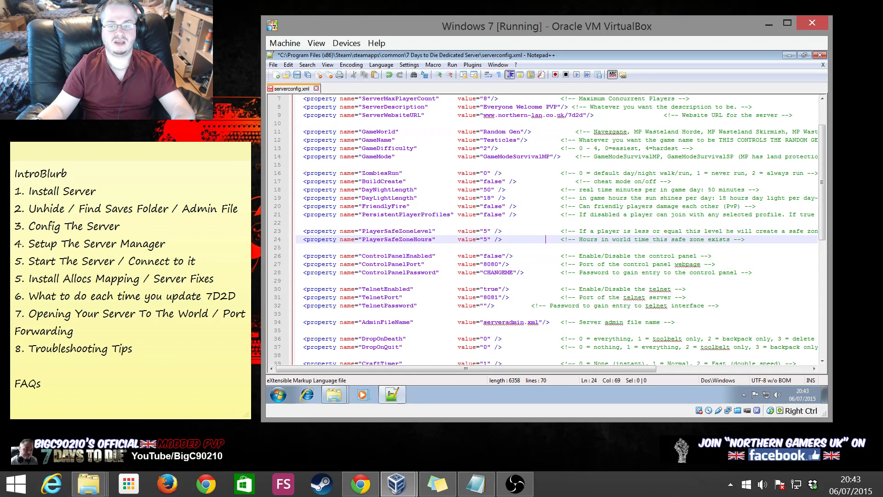
scroll(558, 230, down, 3)
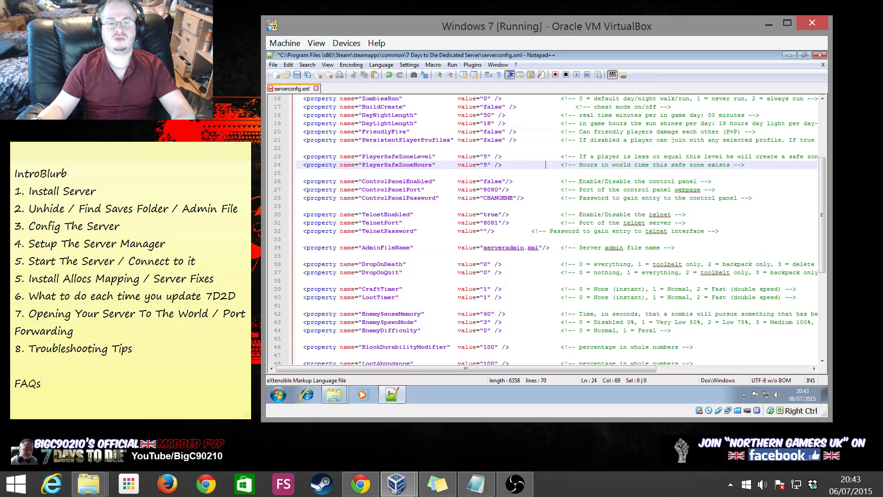
Change ControlPanelEnabled from false to true
click(395, 189)
double_click(493, 182)
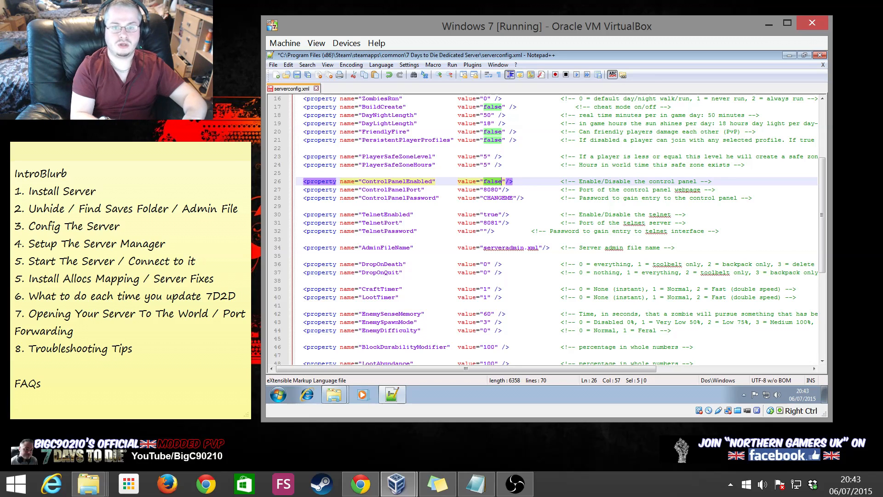
text(yt)
key(BackSpace)
key(BackSpace)
text(true)
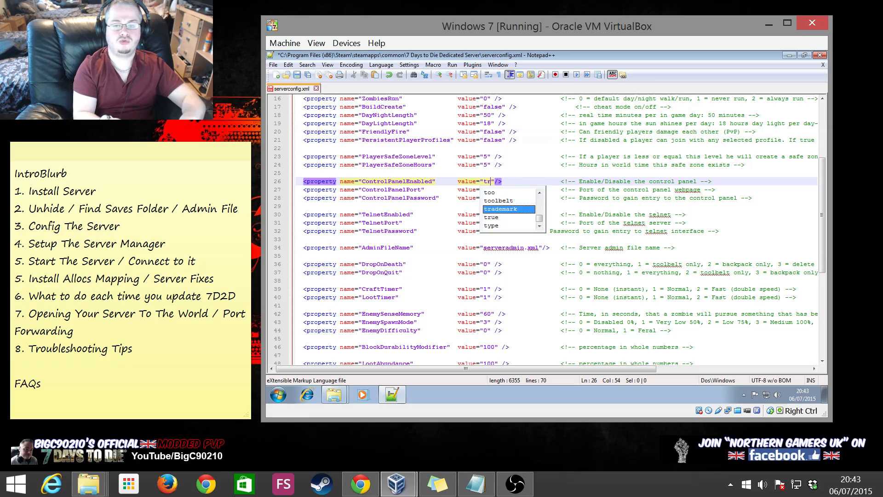
click(572, 190)
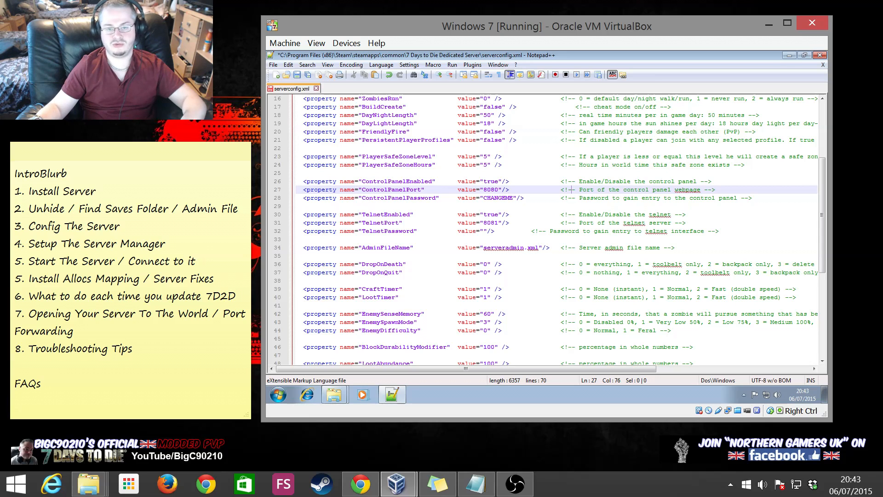
double_click(499, 198)
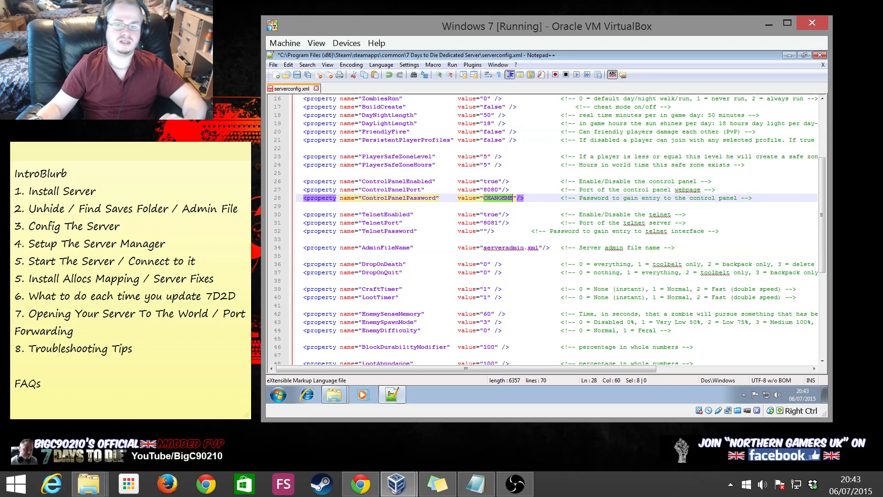
click(516, 214)
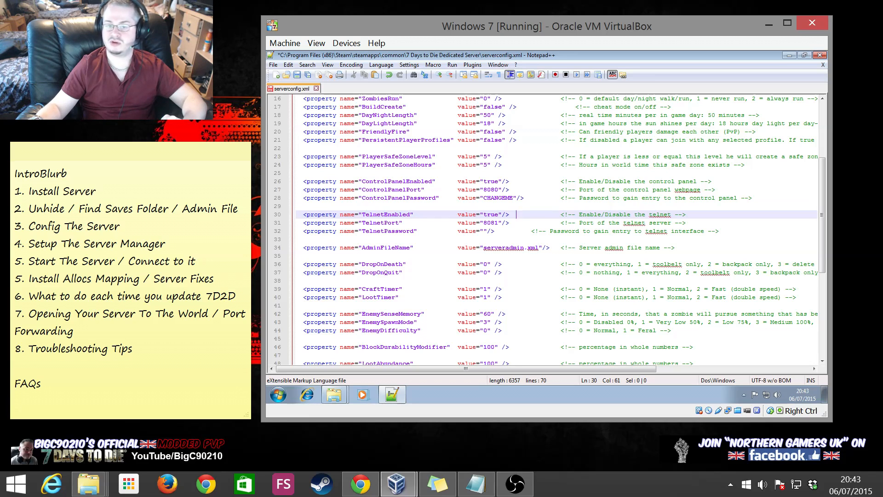
double_click(498, 198)
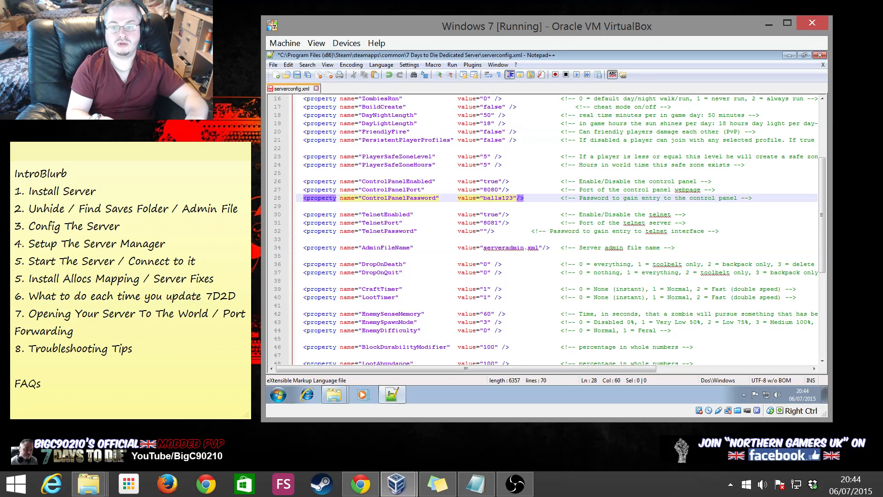
click(484, 231)
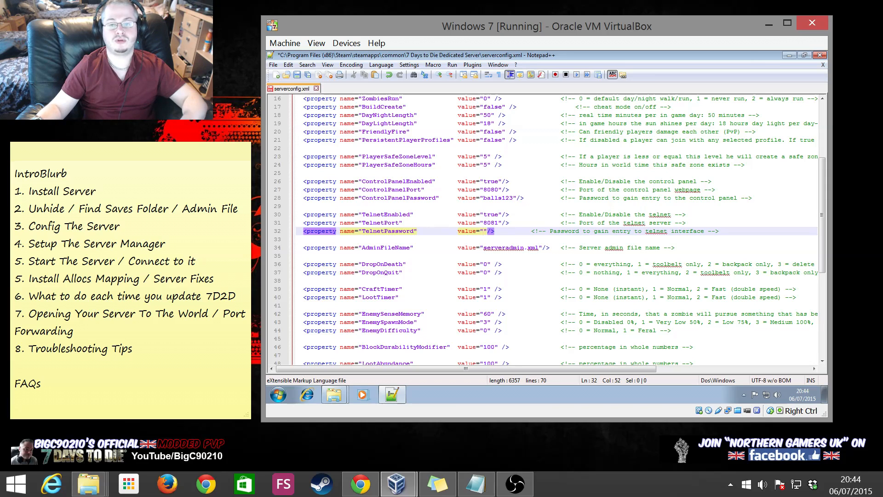
click(487, 223)
click(488, 239)
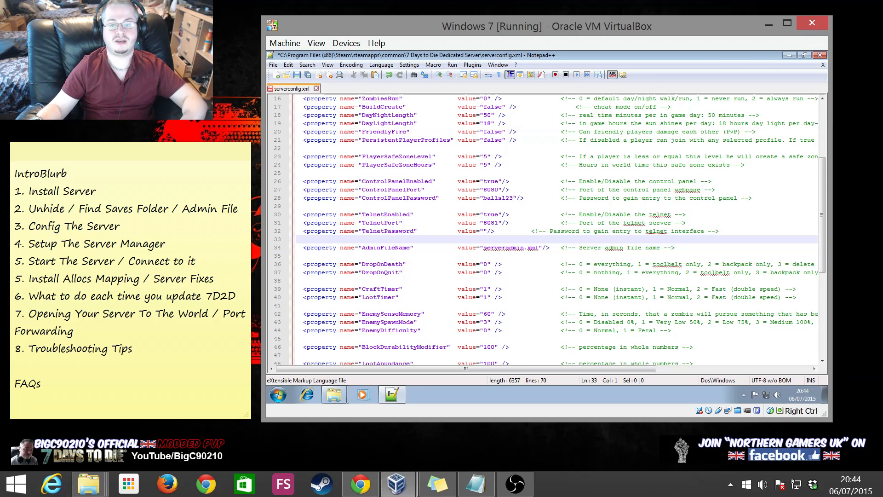
click(484, 231)
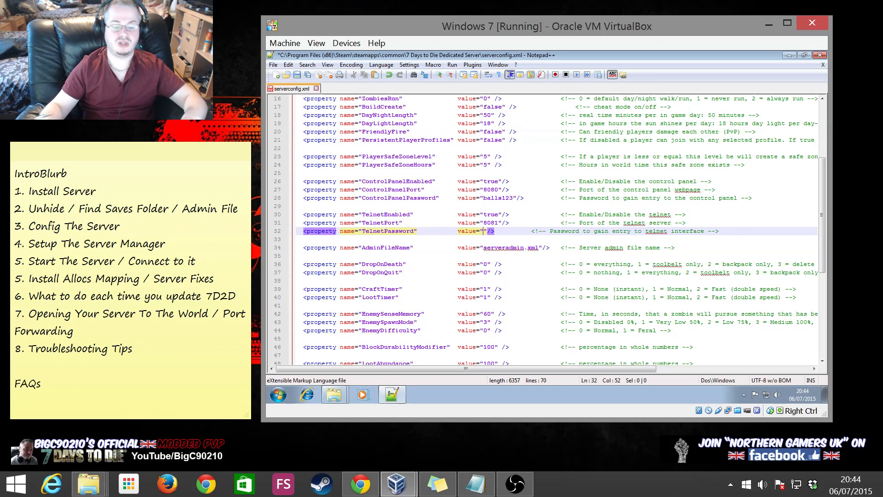
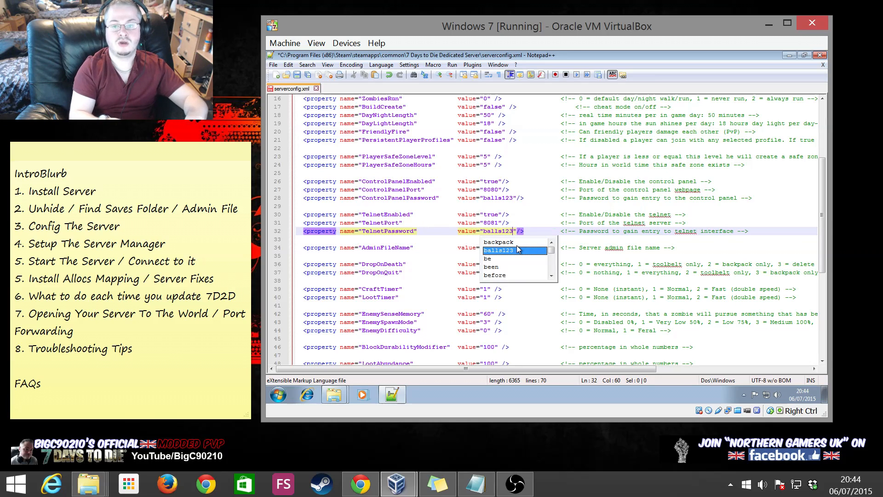
Give TelnetPassword the same custom password and check ControlPanelPort is 8080
click(531, 198)
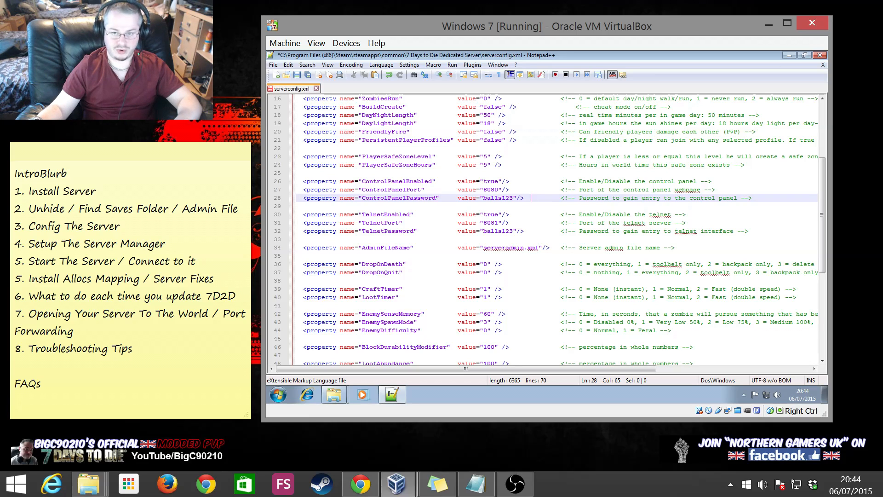
drag(358, 190, 509, 190)
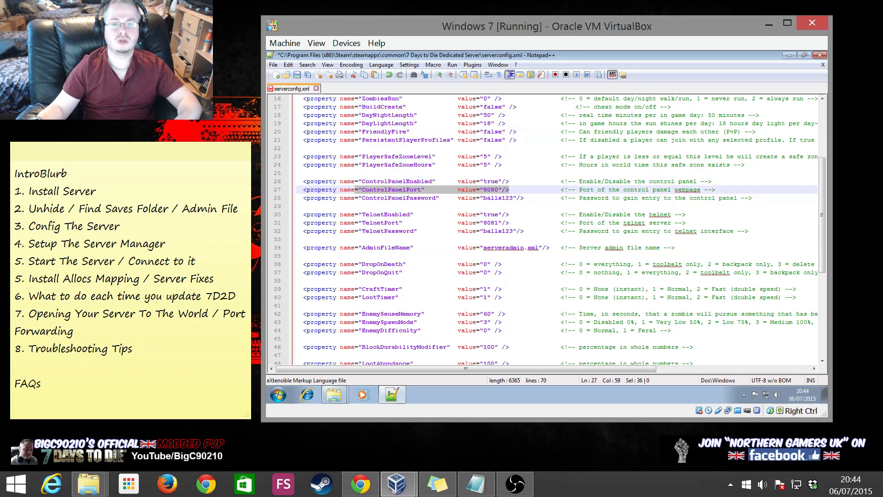
click(490, 191)
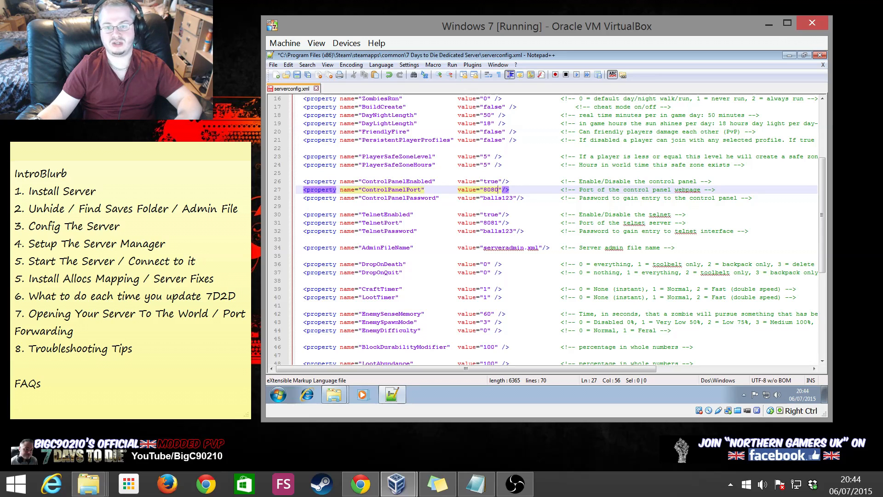
click(531, 289)
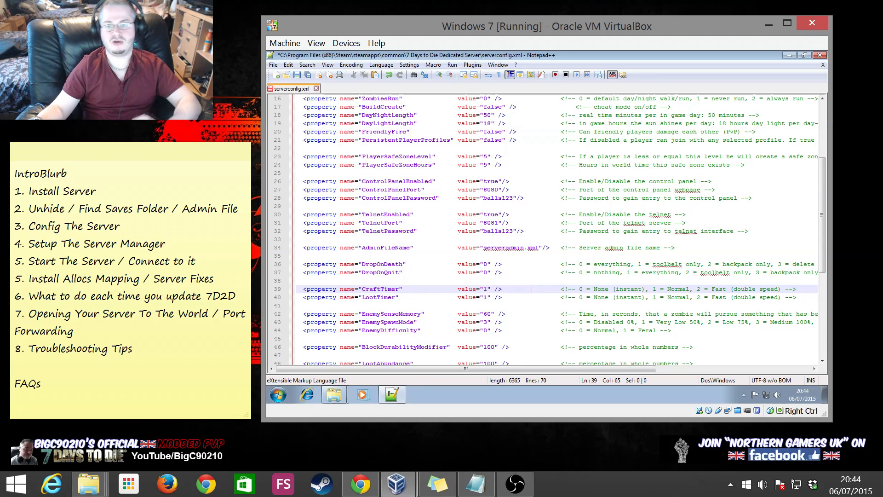
Review serverconfig.xml to its last line, save it, and close Notepad++
scroll(542, 230, down, 3)
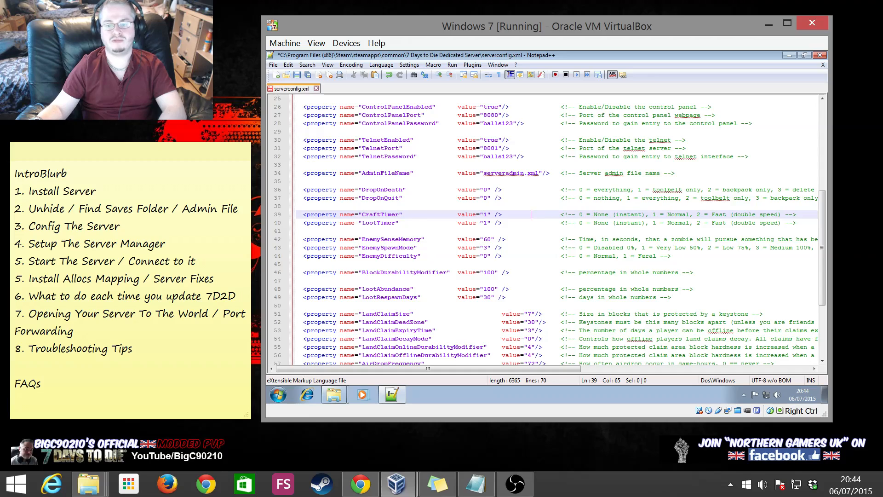
scroll(543, 230, down, 2)
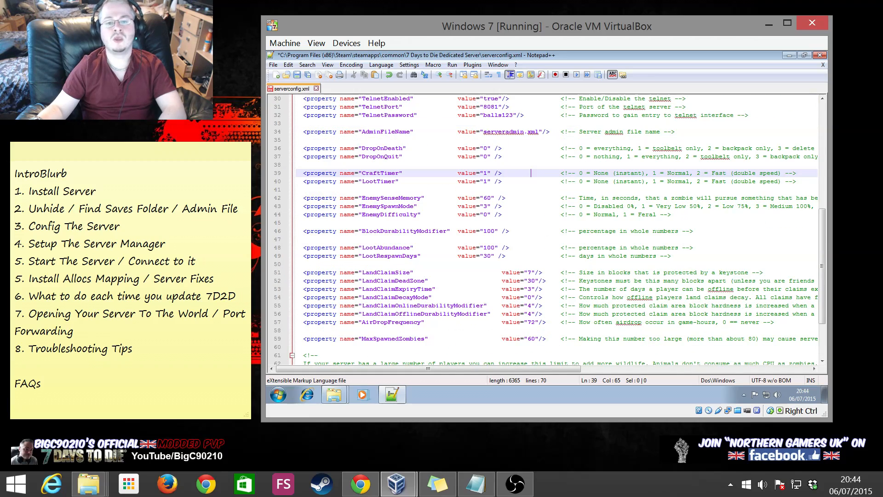
scroll(542, 230, down, 2)
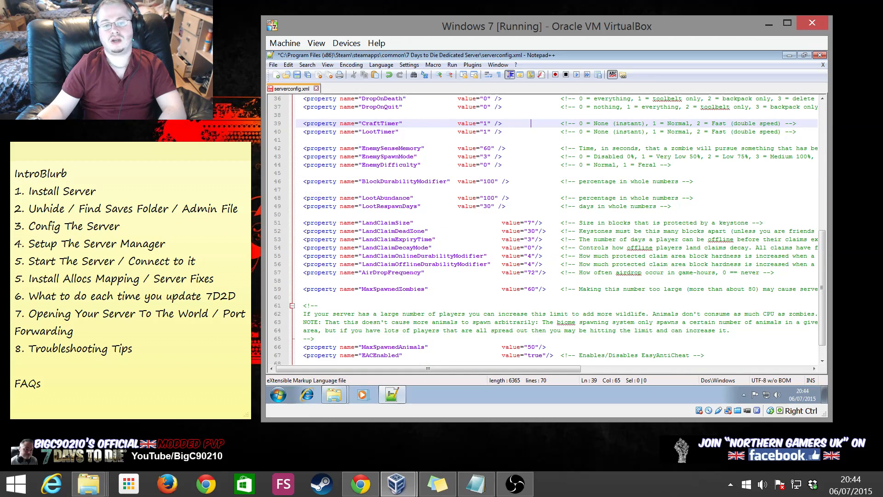
scroll(542, 230, down, 1)
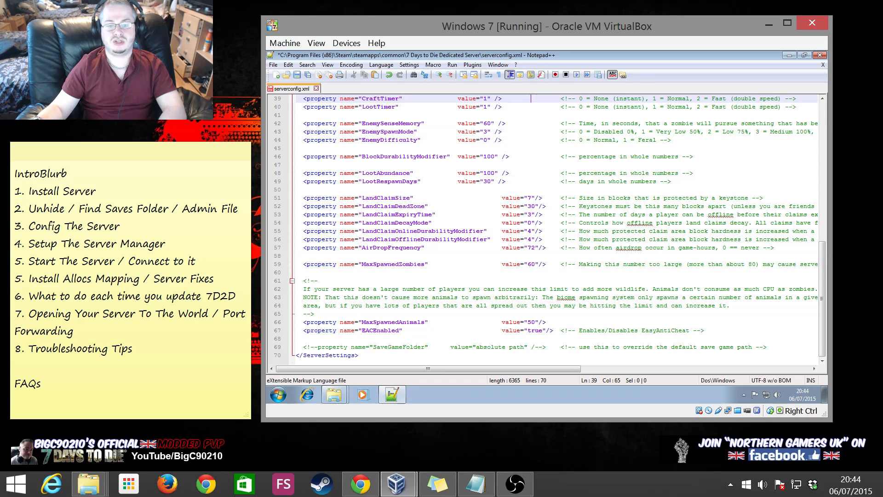
scroll(543, 230, up, 8)
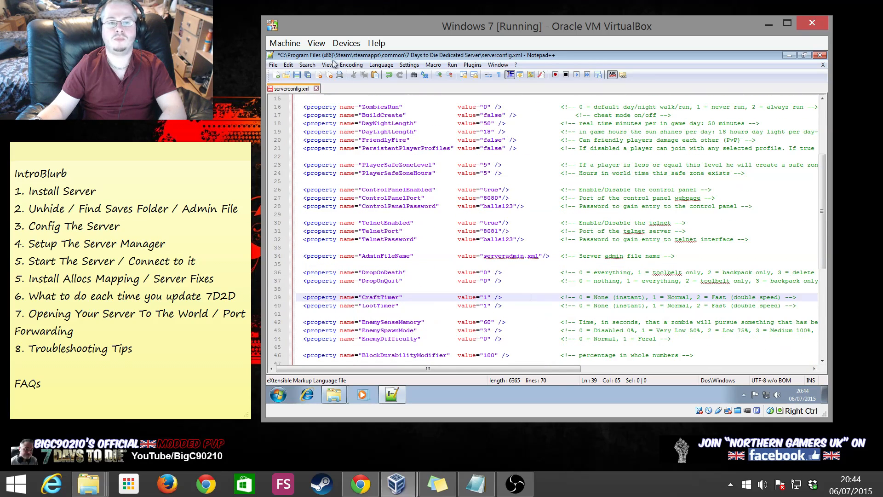
click(297, 75)
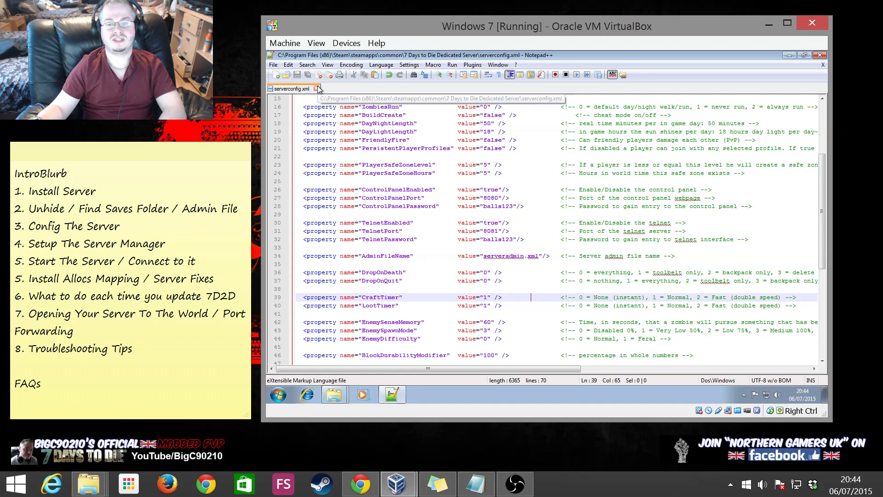
click(316, 88)
click(819, 55)
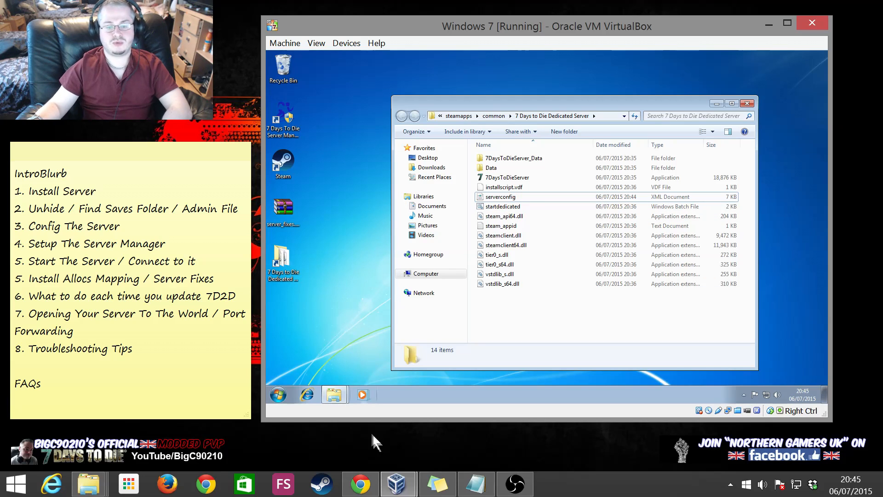
Arrange the Roaming folder on the left and the dedicated server folder on the right
click(337, 393)
click(308, 358)
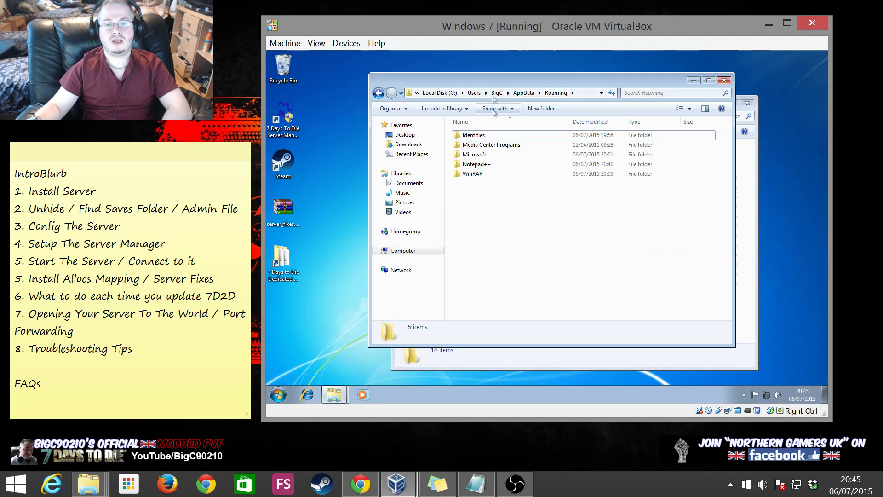
drag(501, 86, 307, 65)
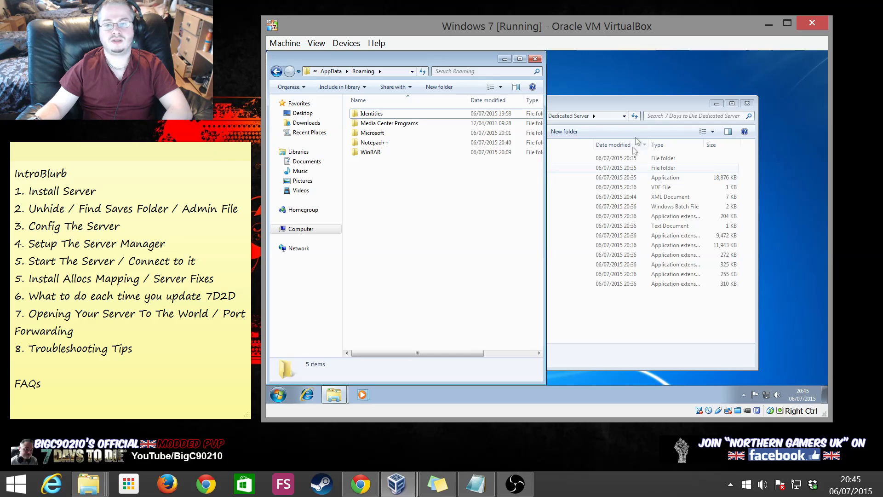
click(616, 106)
drag(878, 107, 843, 99)
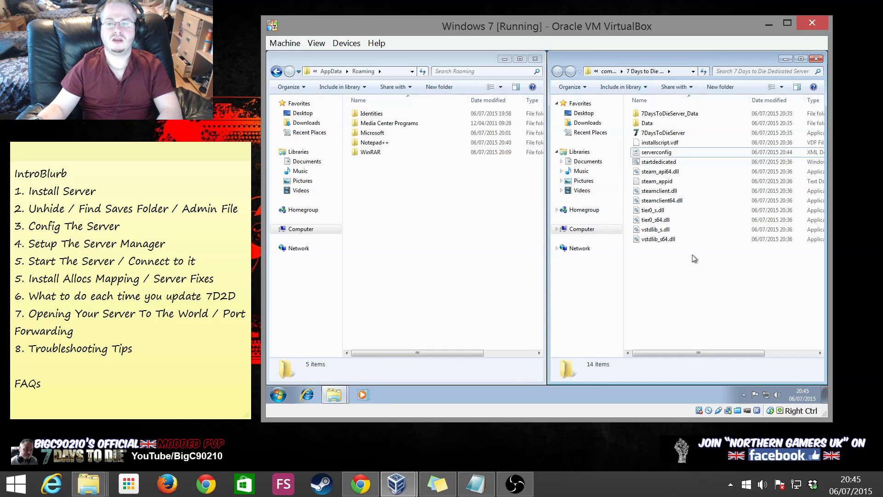
Launch the dedicated server with startdedicated and dismiss its startup console
double_click(655, 162)
drag(445, 92, 550, 192)
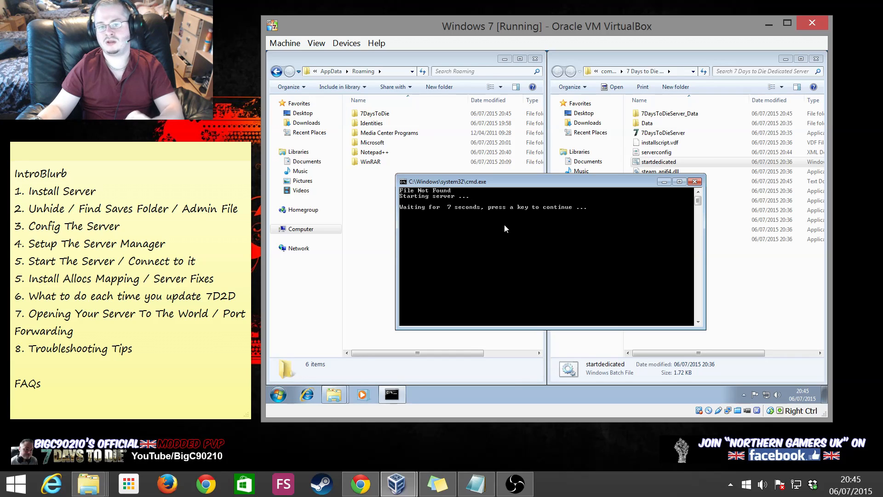
key(Return)
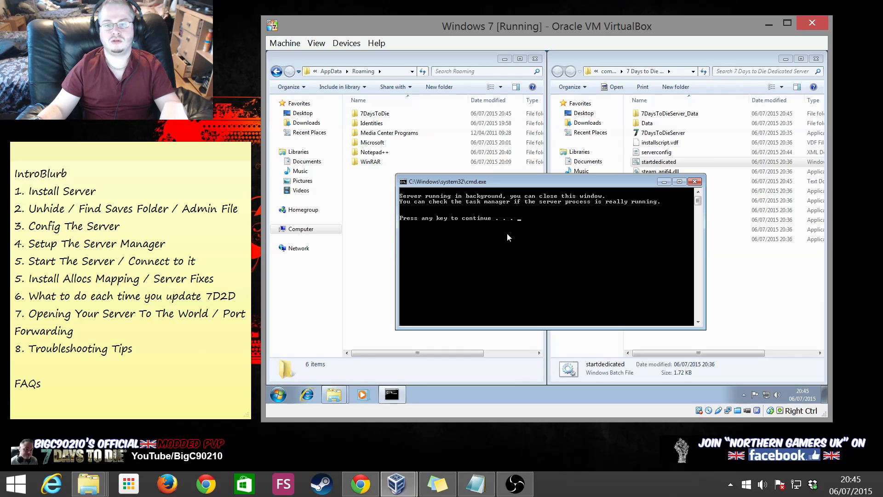
key(Return)
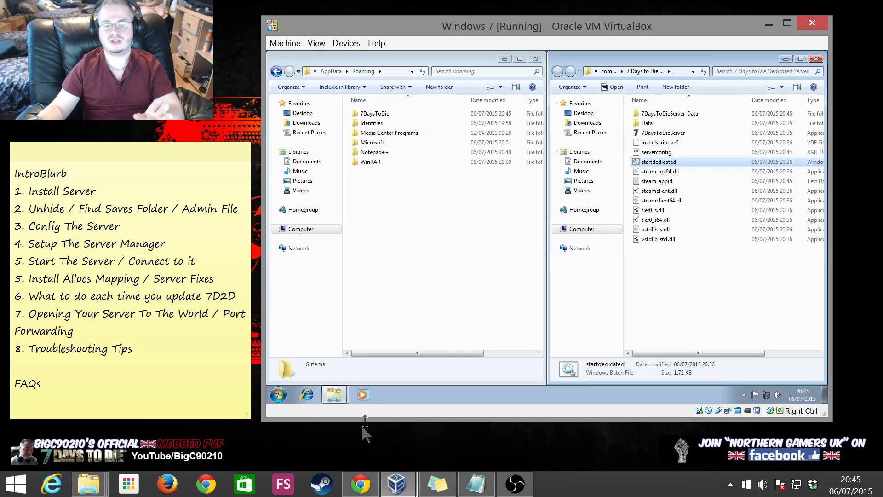
right_click(438, 393)
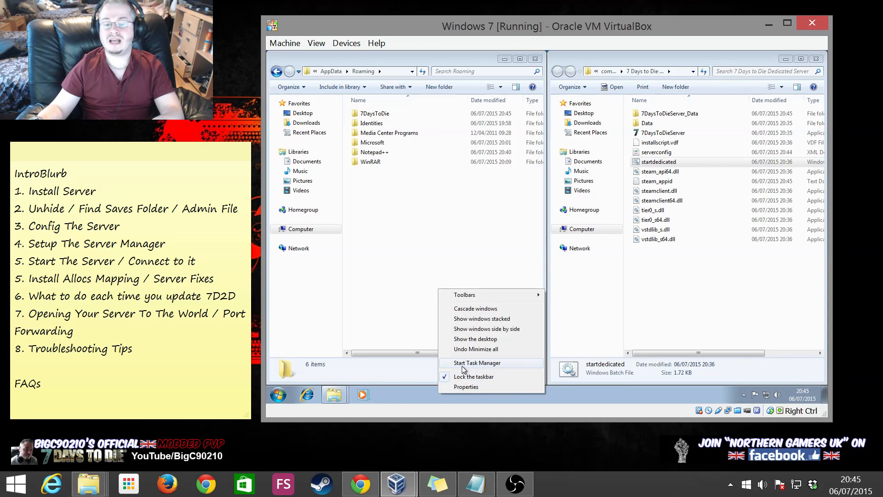
Open Task Manager's Processes list sorted by memory, largest first
click(463, 363)
drag(366, 62, 470, 163)
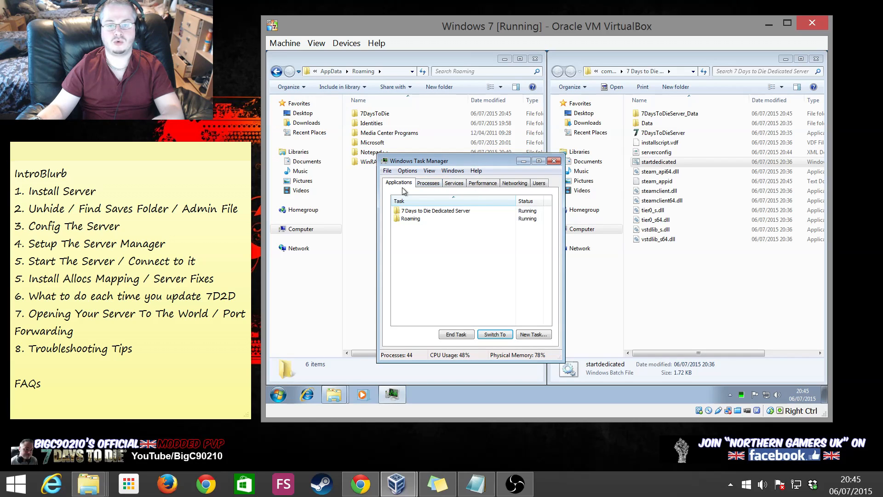
click(429, 183)
click(492, 201)
Resize the memory column and widen the Task Manager window
mouse_move(509, 201)
mouse_down()
mouse_move(542, 201)
mouse_move(508, 201)
mouse_up()
drag(434, 200, 458, 202)
drag(561, 224, 620, 224)
drag(534, 201, 567, 201)
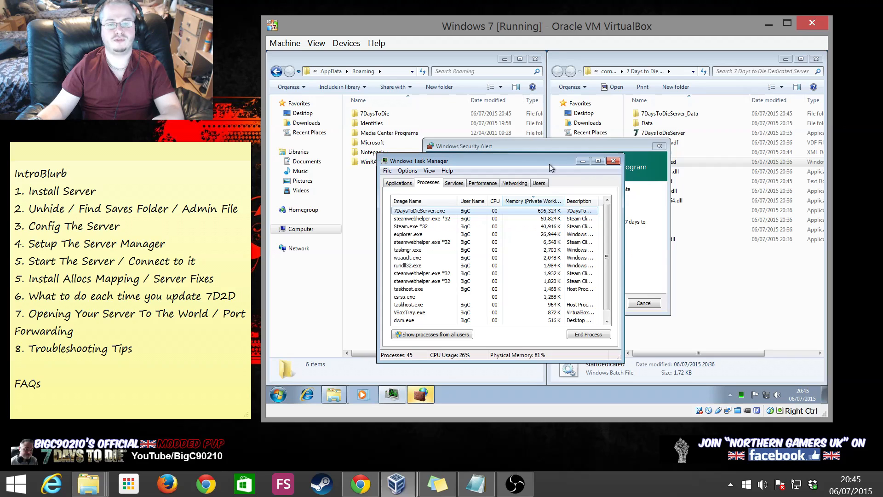
drag(549, 164, 517, 162)
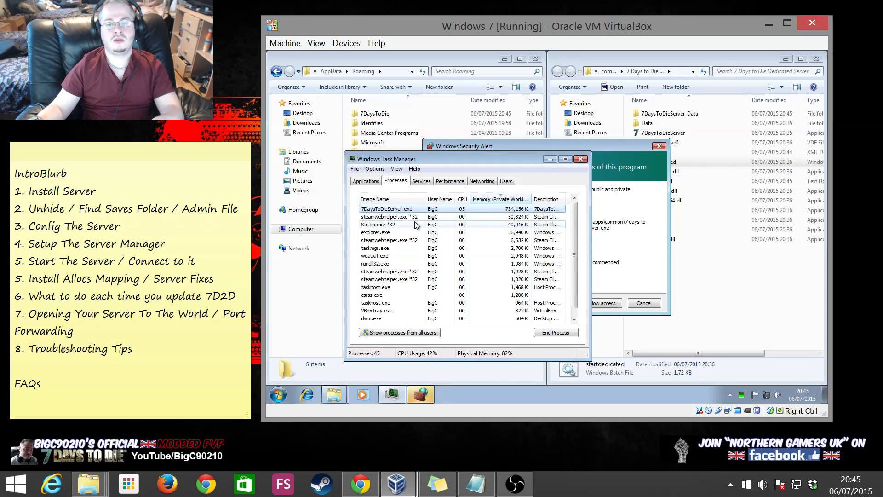
Allow 7DaysToDieServer through Windows Firewall, including public networks
click(628, 148)
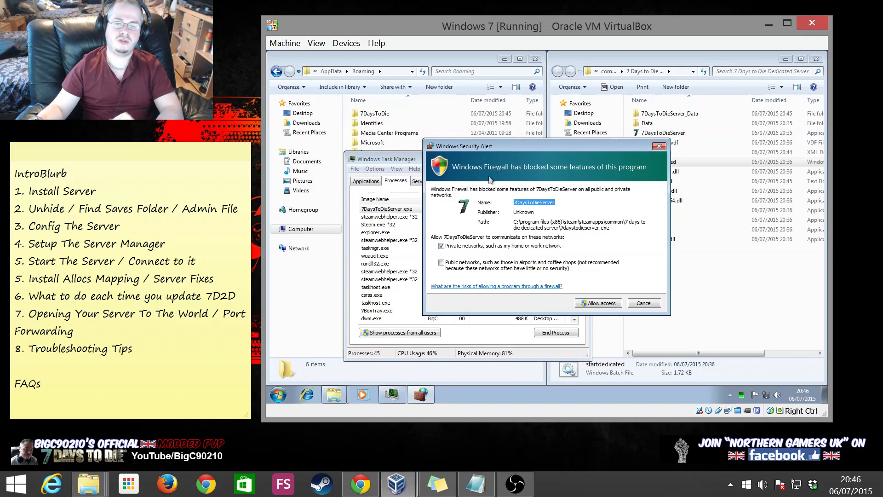
click(445, 263)
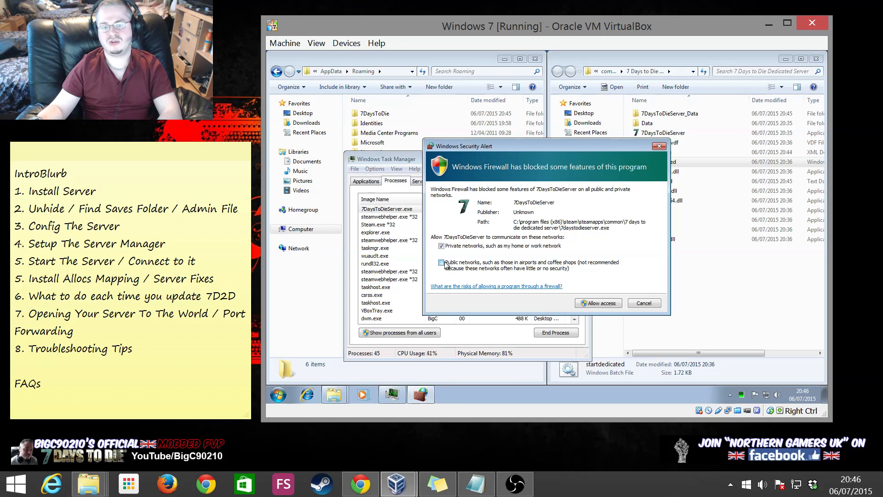
click(596, 304)
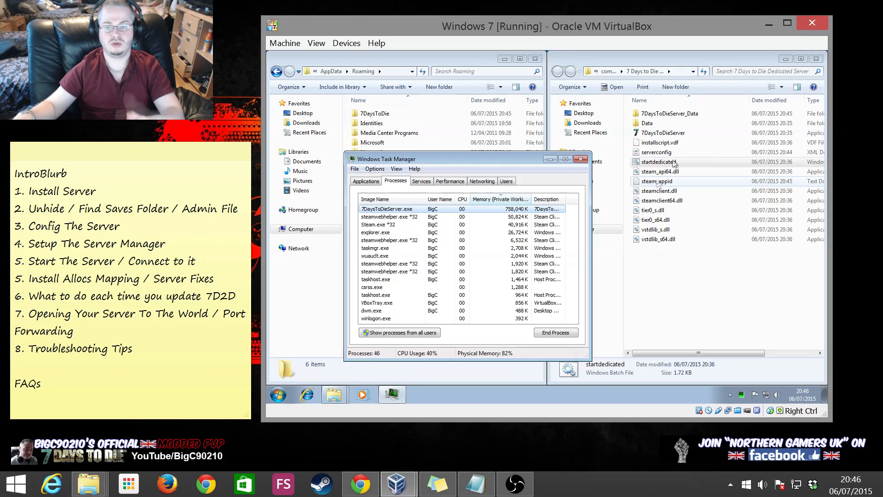
click(448, 240)
End the 7DaysToDieServer.exe process and close Task Manager
click(445, 211)
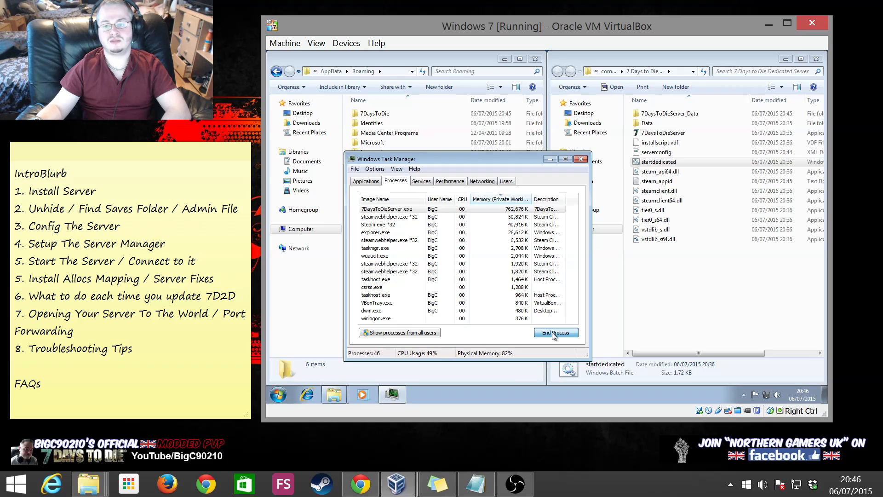
click(552, 332)
click(562, 237)
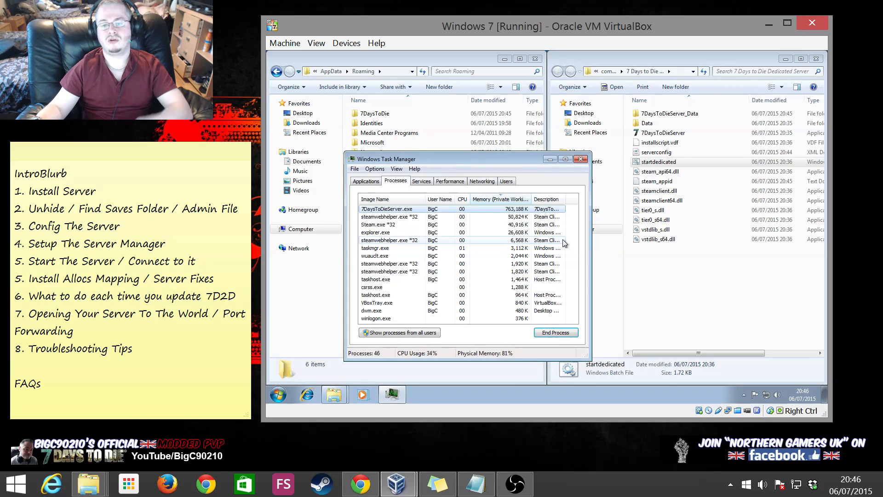
key(alt+F4)
click(444, 225)
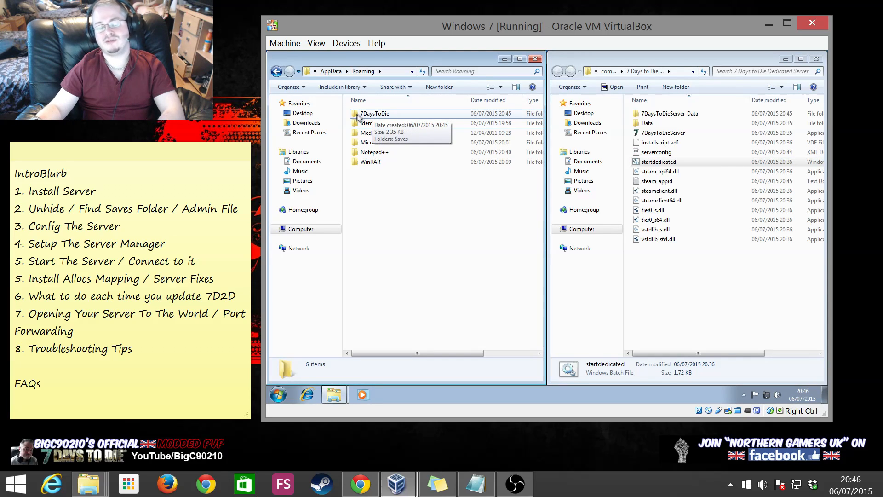
Send a desktop shortcut of the Roaming\7DaysToDie folder, then close the Roaming window
click(276, 72)
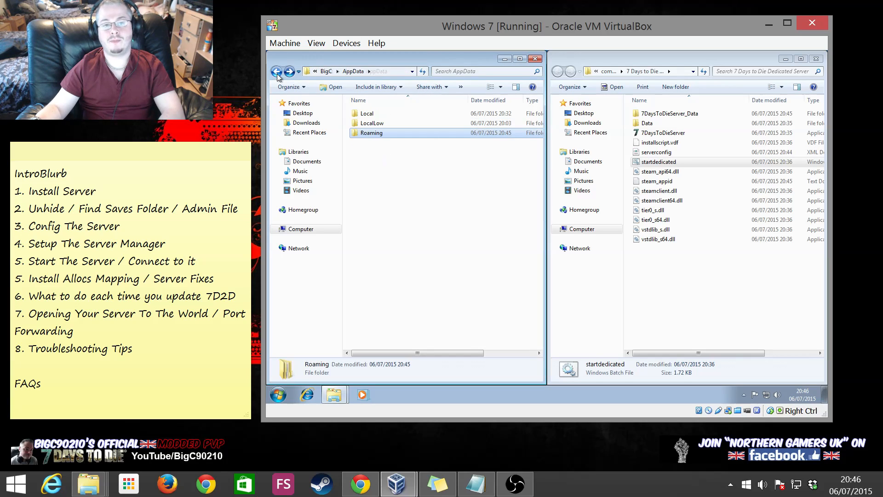
double_click(371, 133)
right_click(376, 113)
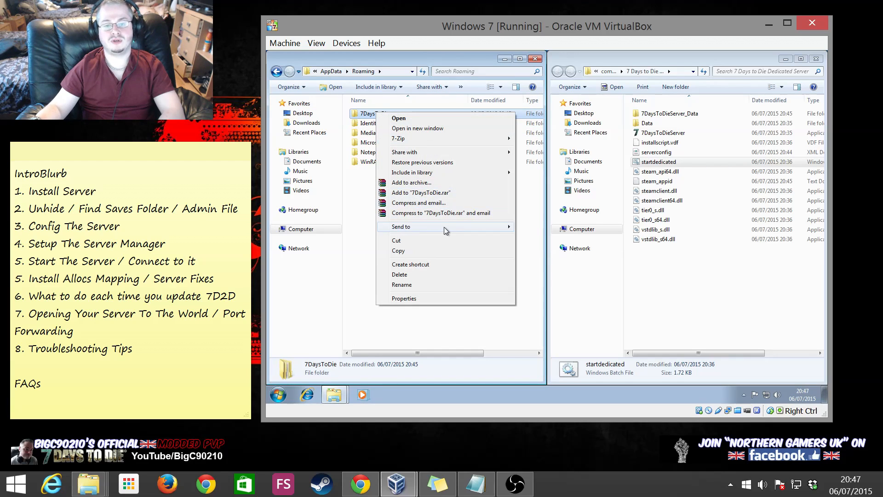
mouse_move(442, 227)
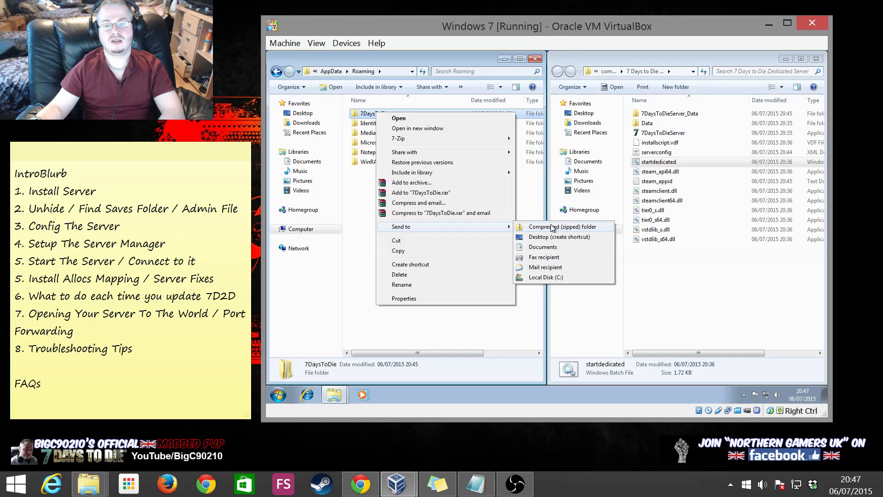
click(550, 239)
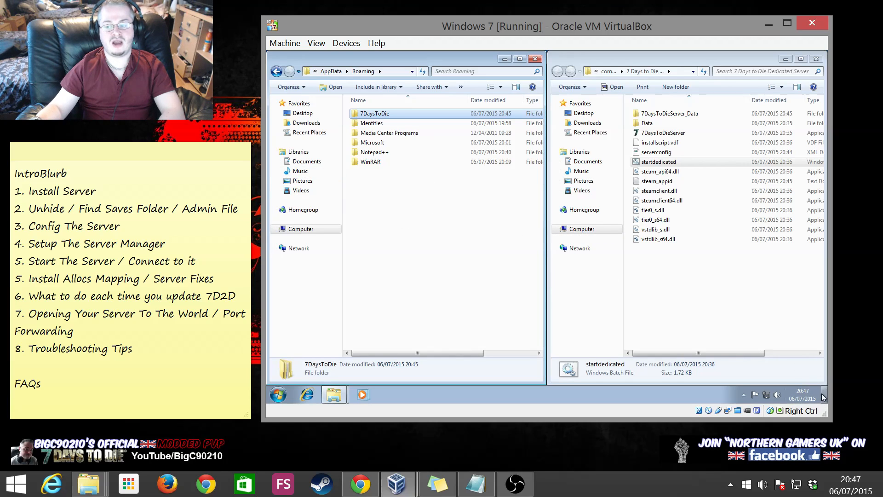
click(534, 59)
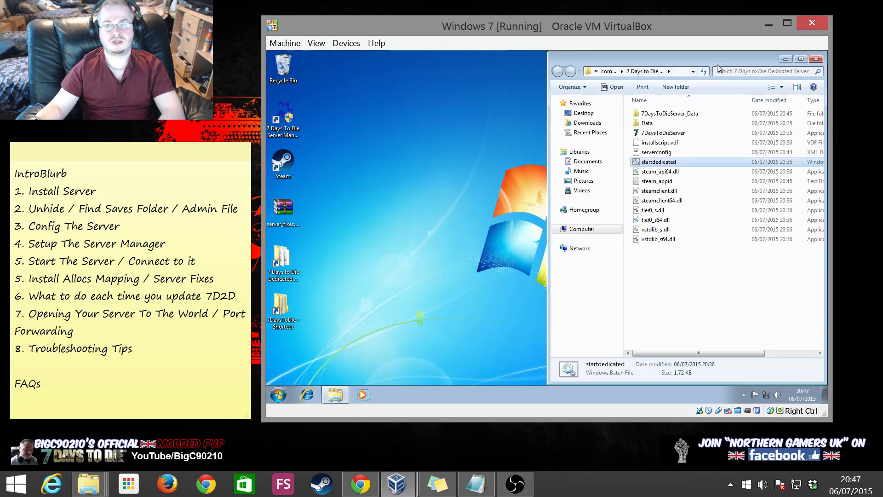
Rename the 7DaysToDie desktop shortcut to '7DaysToDie SAVES FOLDER'
click(816, 59)
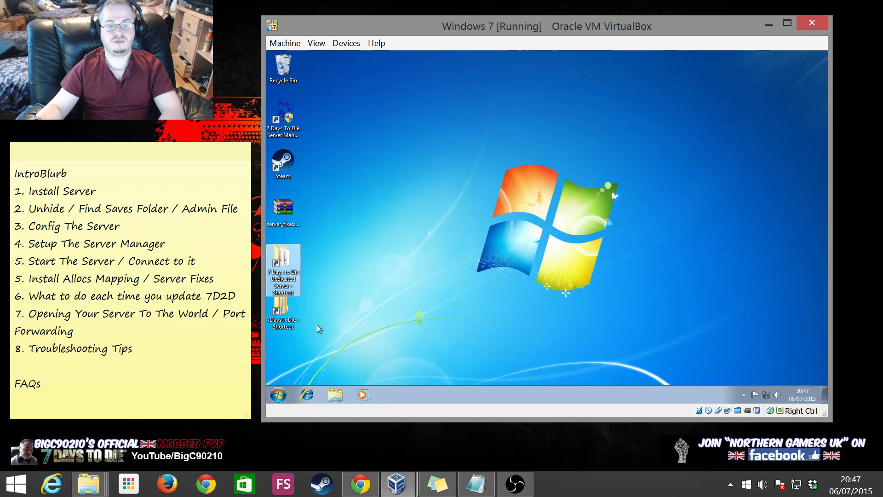
click(284, 325)
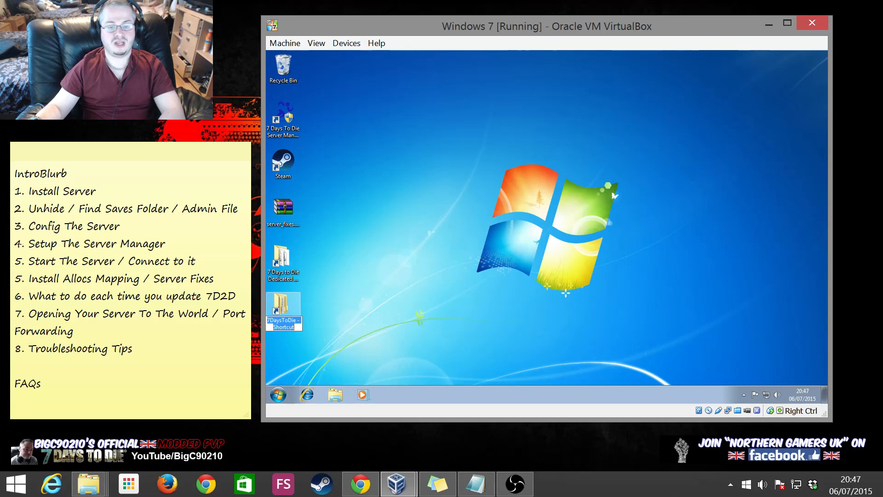
text(7DaysToDie S)
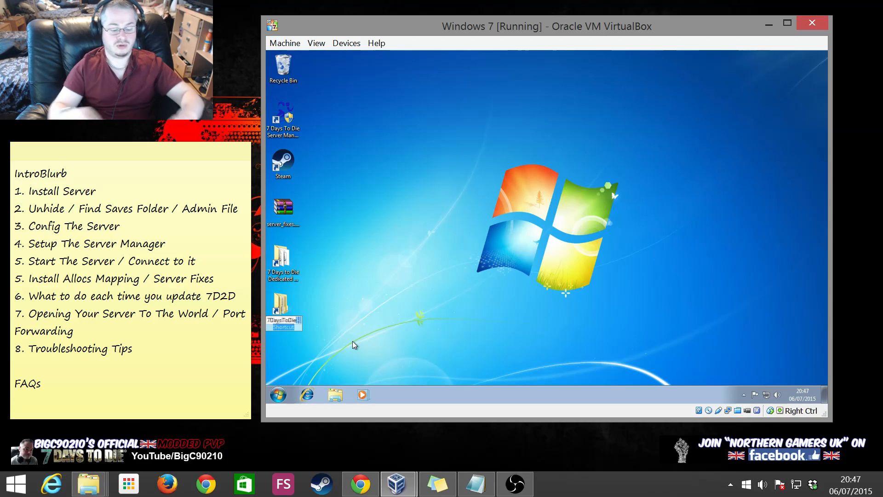
text(AVES FO)
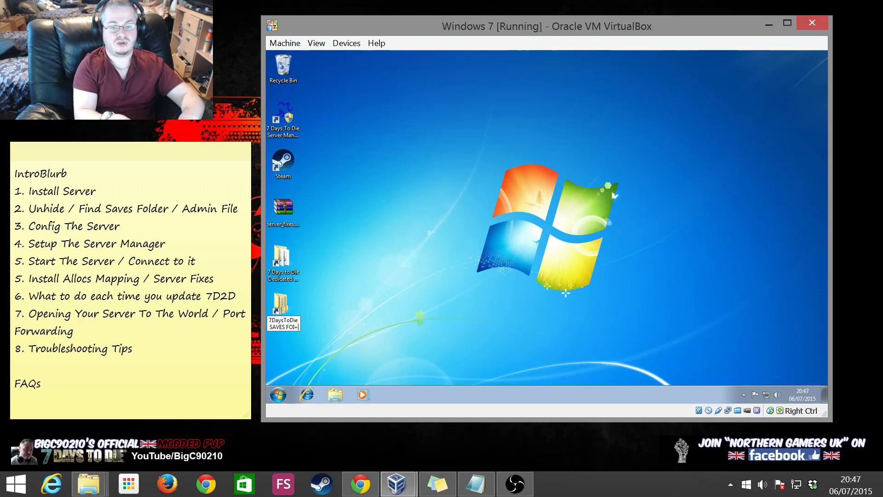
text(LDER)
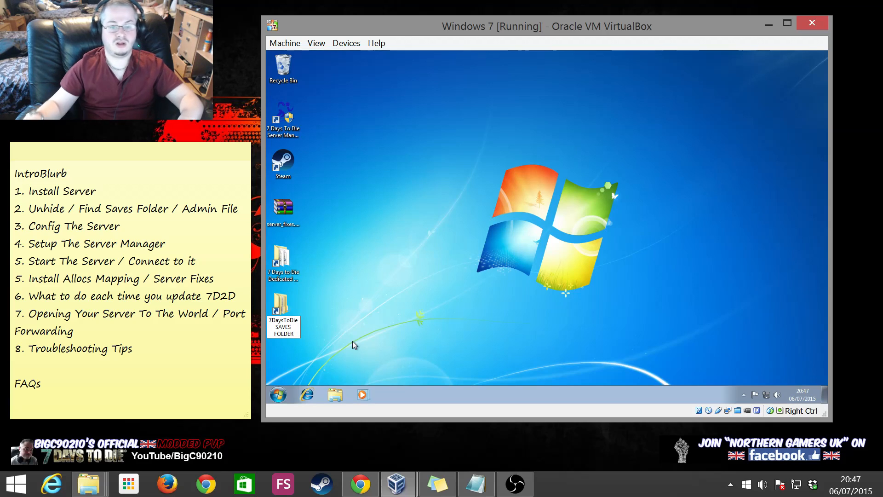
key(Return)
Rename the server shortcut to '7 Days to Die SERVER FOLDER' and open it
click(283, 285)
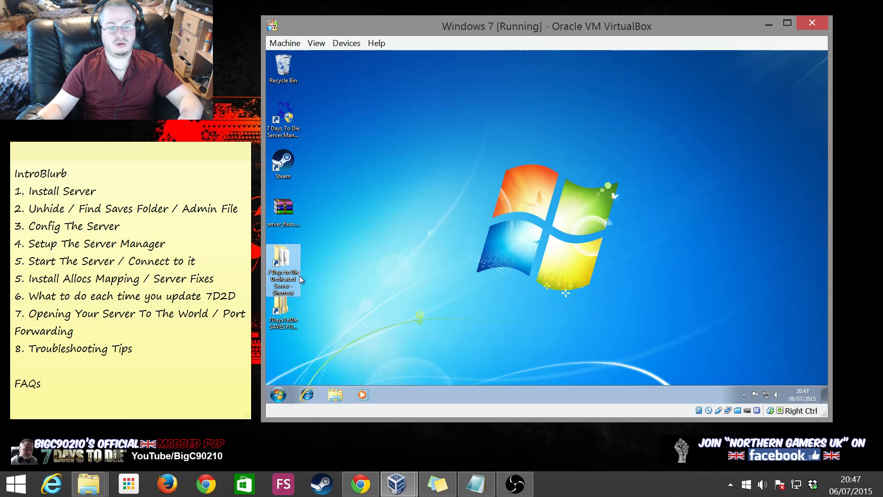
click(294, 286)
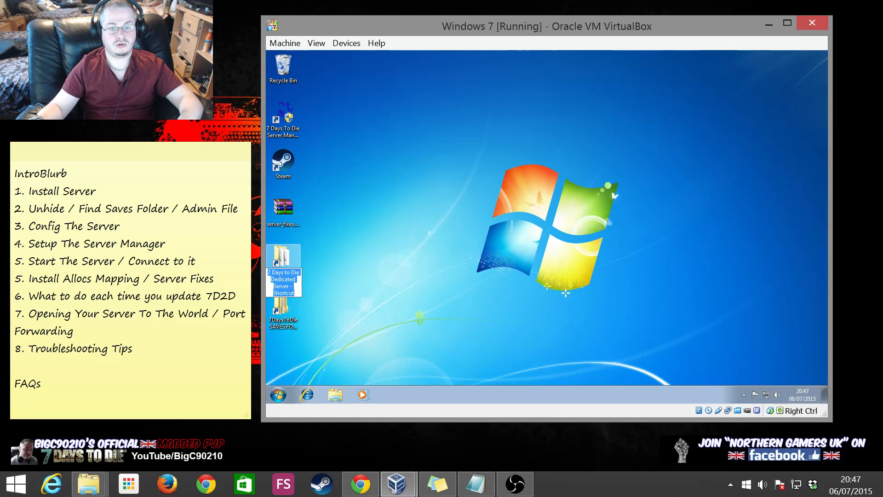
drag(270, 279, 296, 293)
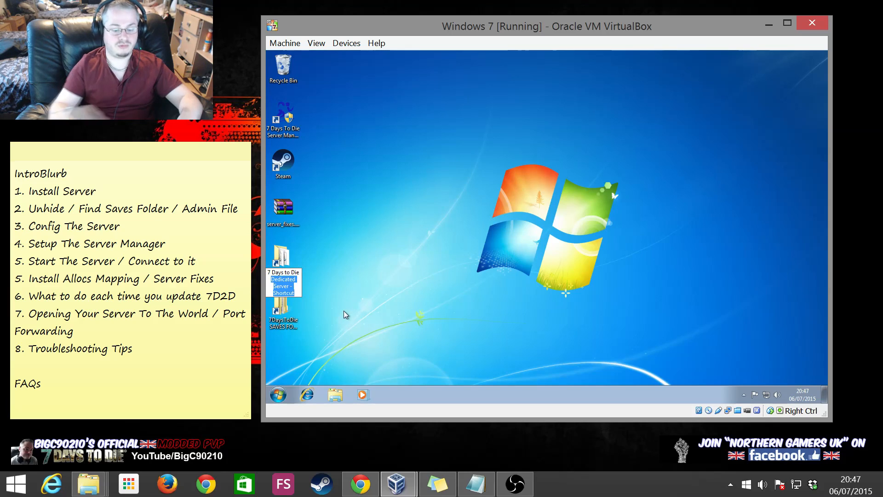
text(SERVER FOLDER)
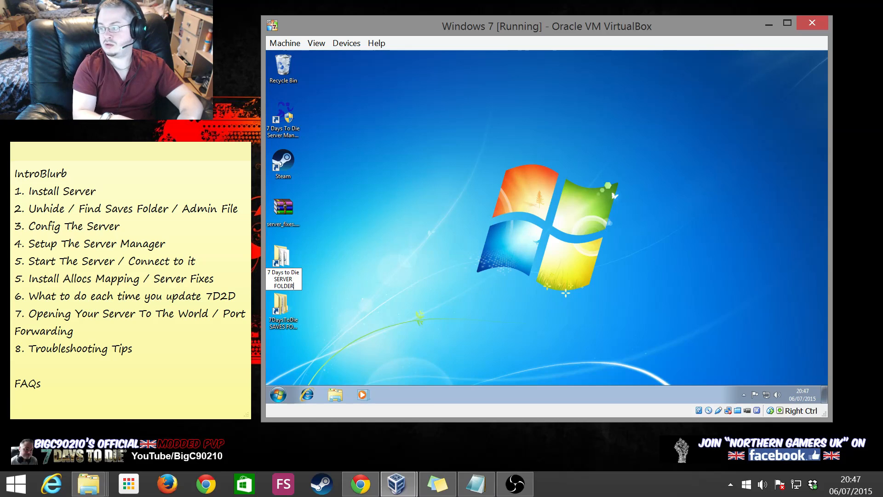
click(378, 286)
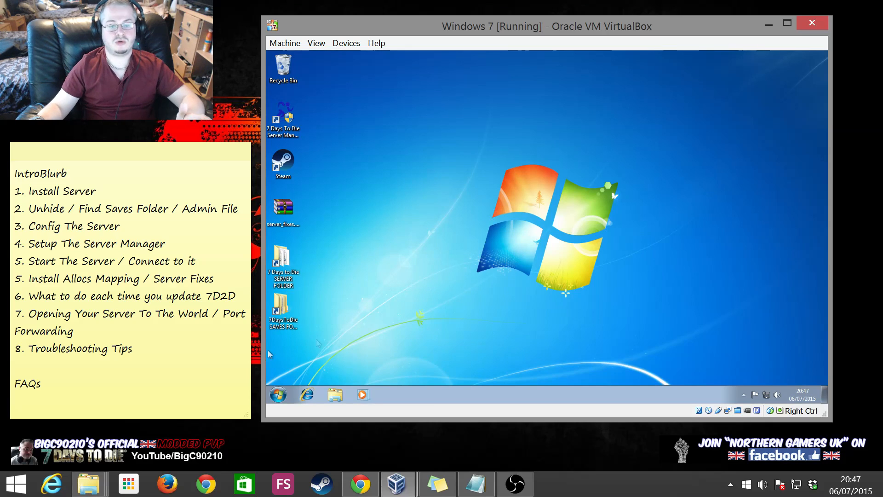
double_click(288, 260)
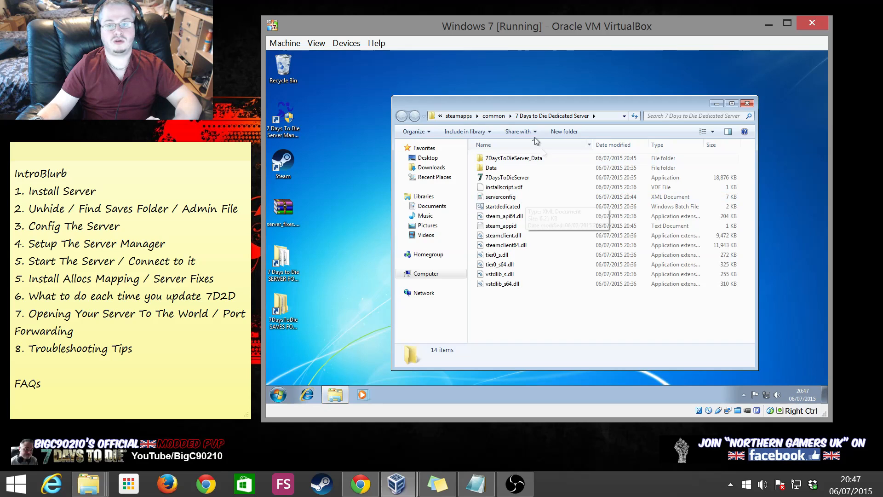
Put the server folder on the right half and the Saves folder on the left
drag(533, 109, 263, 89)
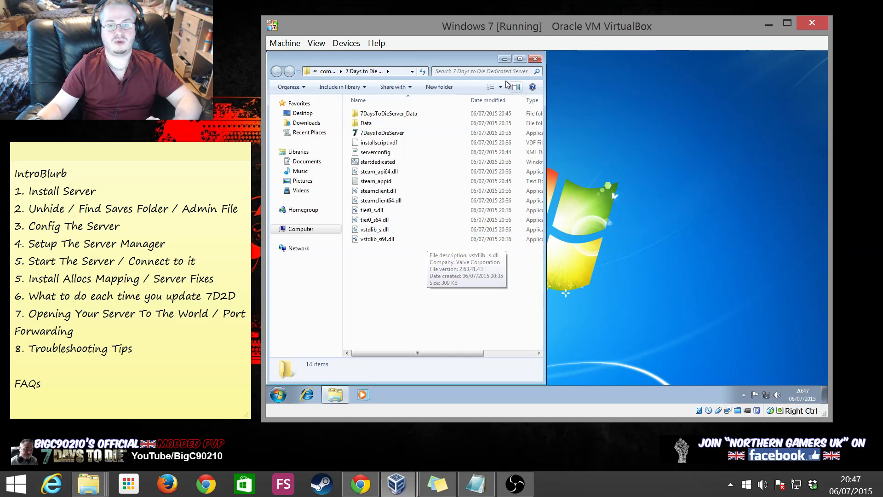
drag(477, 68, 826, 73)
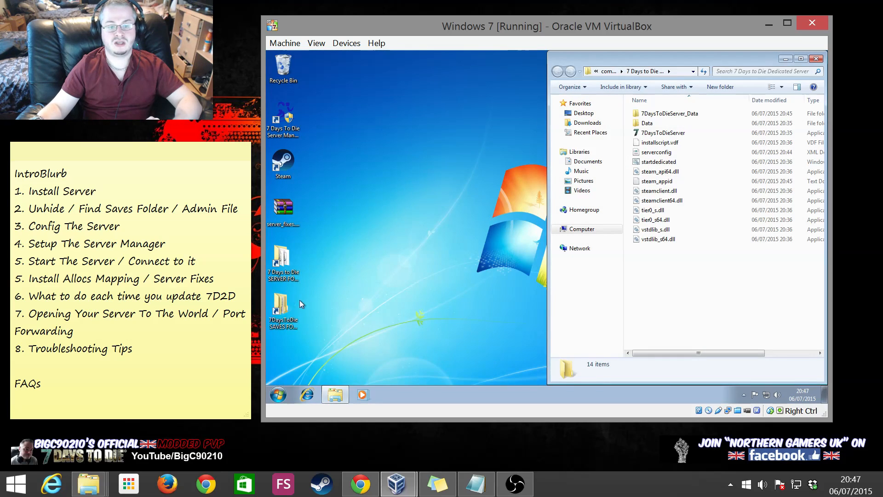
double_click(286, 313)
drag(505, 110, 268, 99)
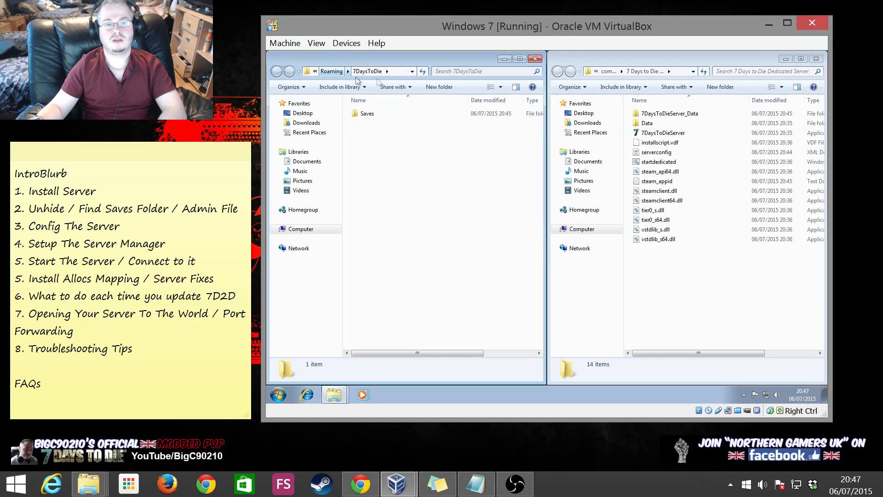
double_click(368, 114)
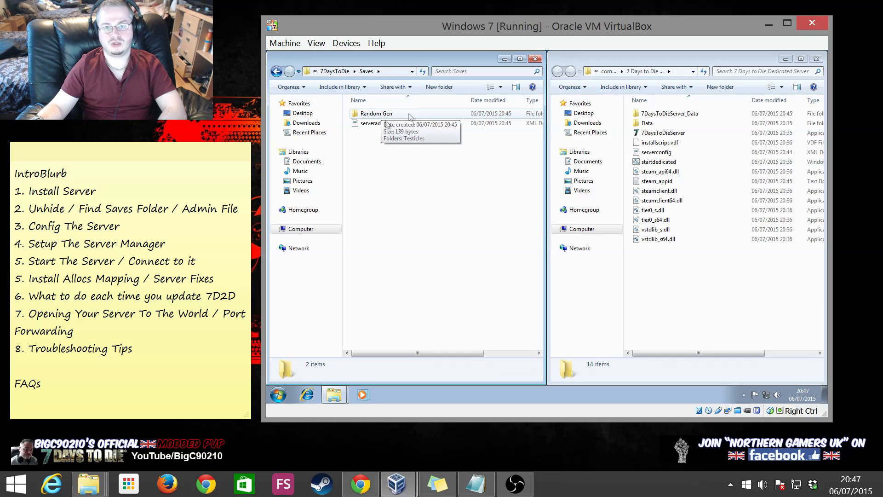
In serverconfig, change GameWorld to Navezgane and GameName to Testicles2, then save
right_click(659, 155)
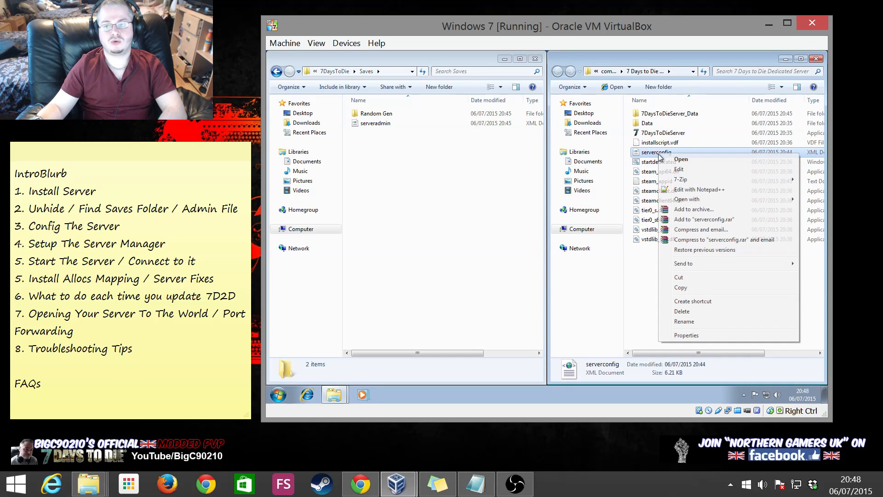
click(711, 192)
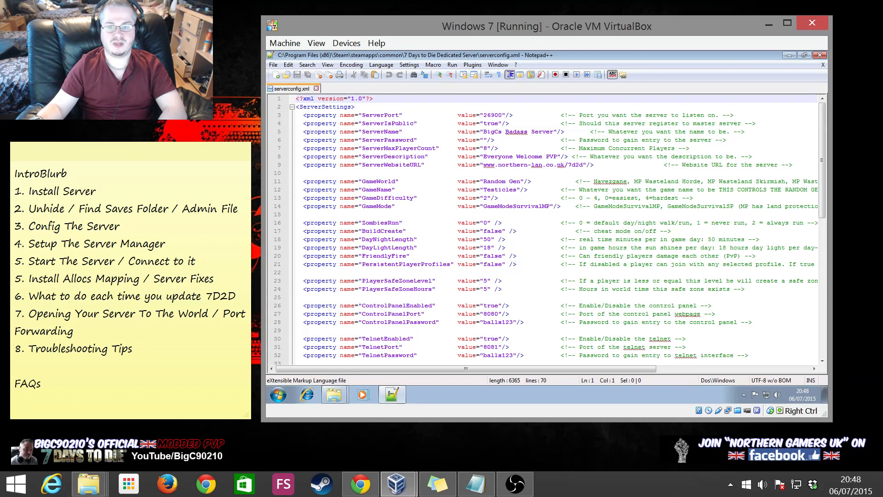
drag(483, 181, 520, 181)
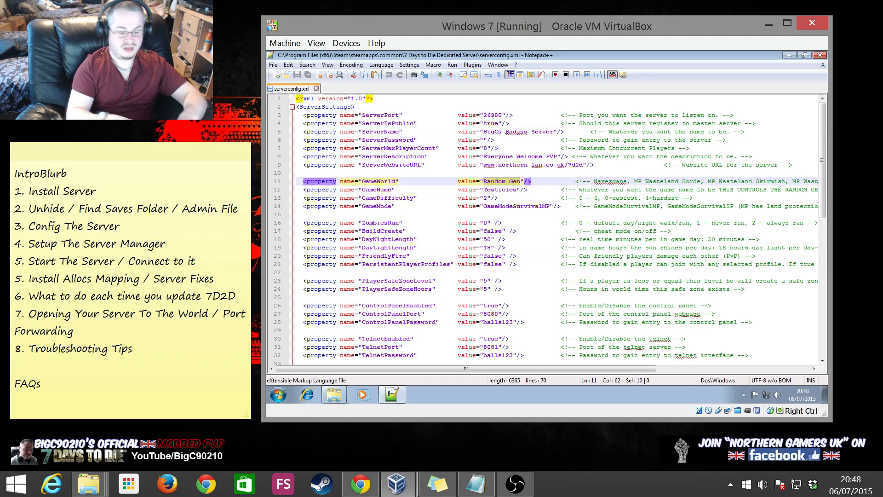
text(Navezgane)
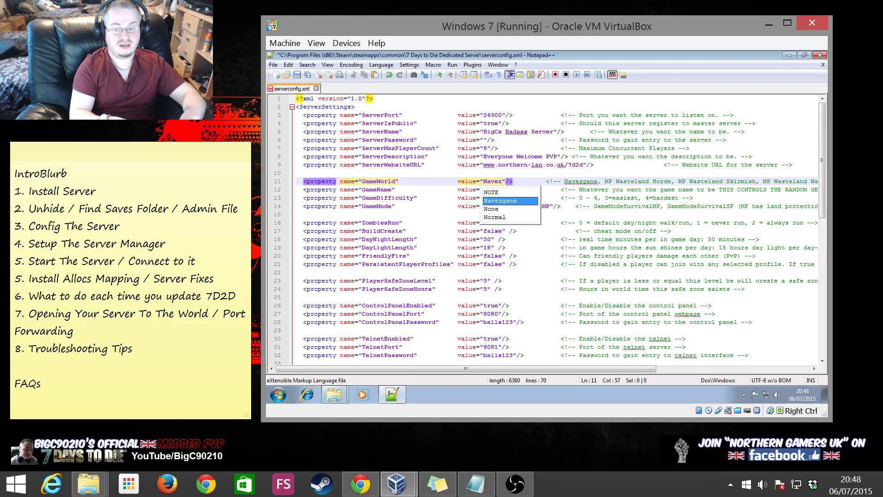
click(297, 214)
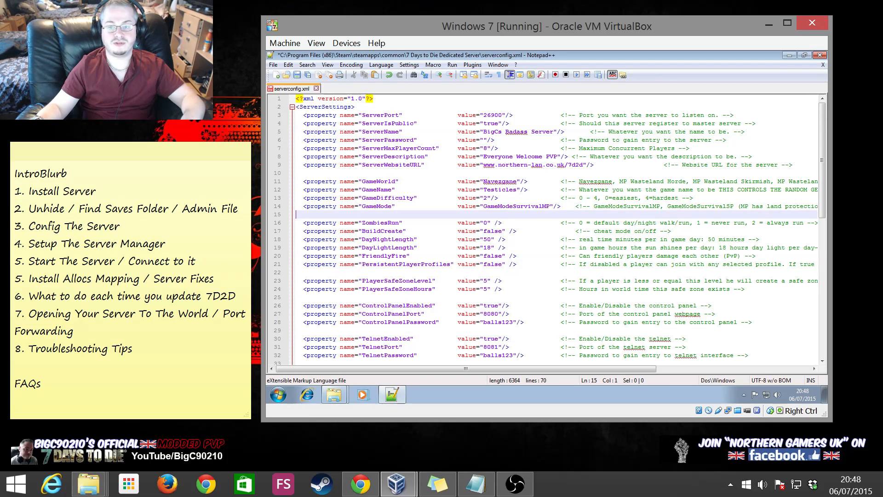
click(517, 189)
text(2)
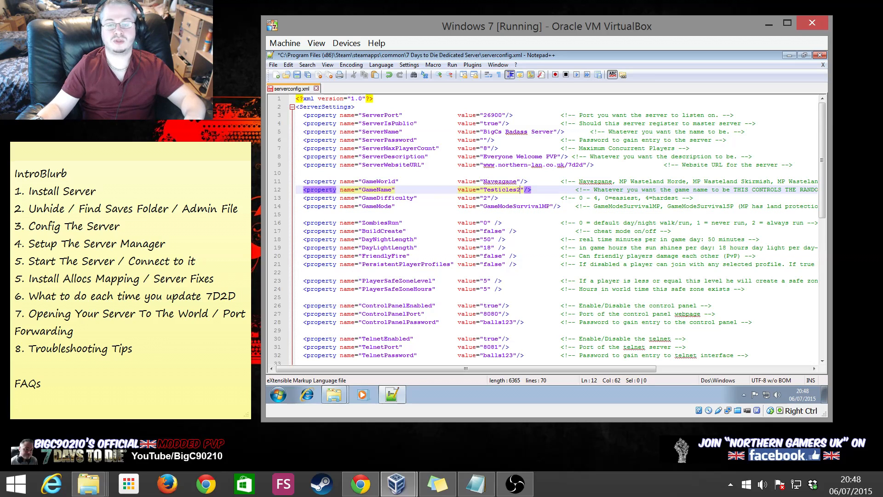
click(297, 74)
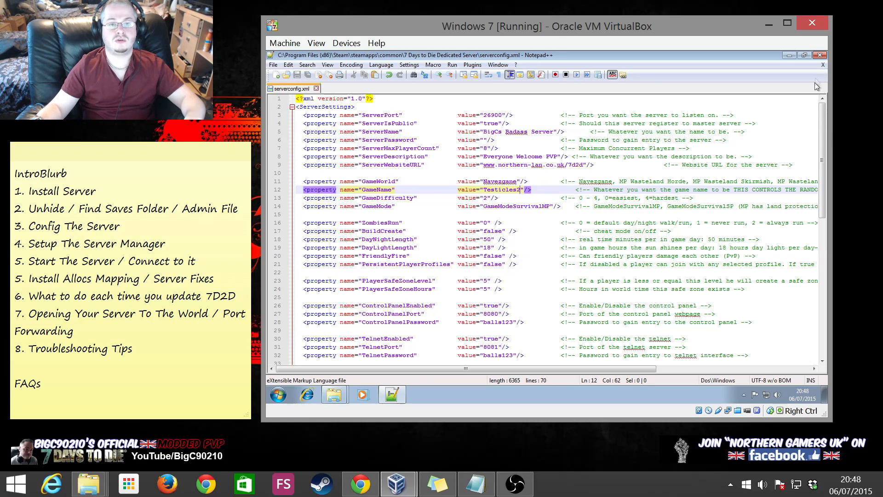
click(815, 55)
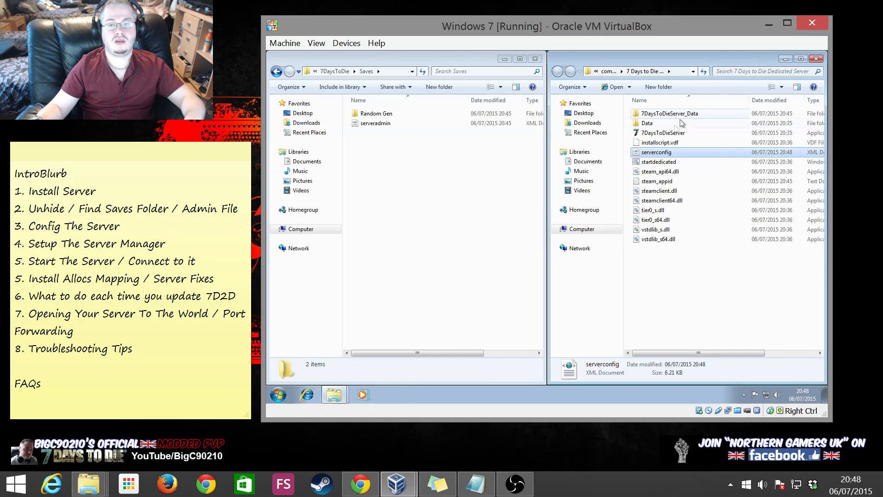
Start the server once with startdedicated, then check serverconfig in Notepad
double_click(670, 163)
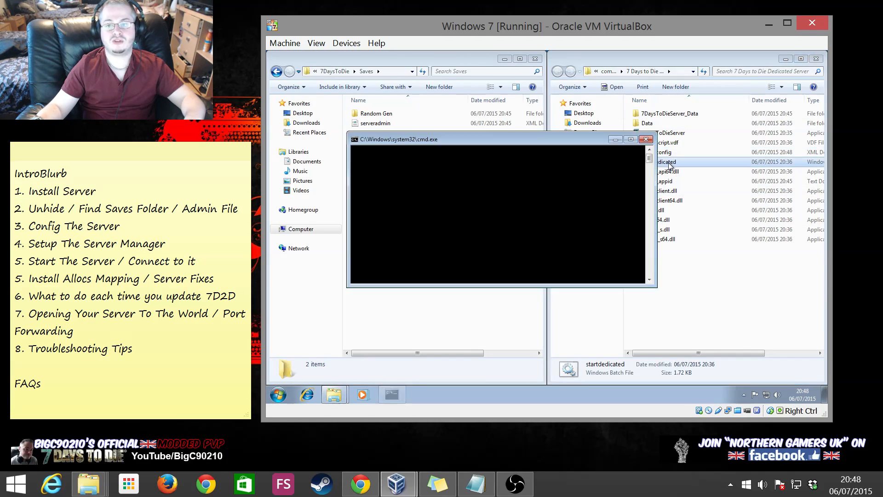
key(Return)
key(Return)
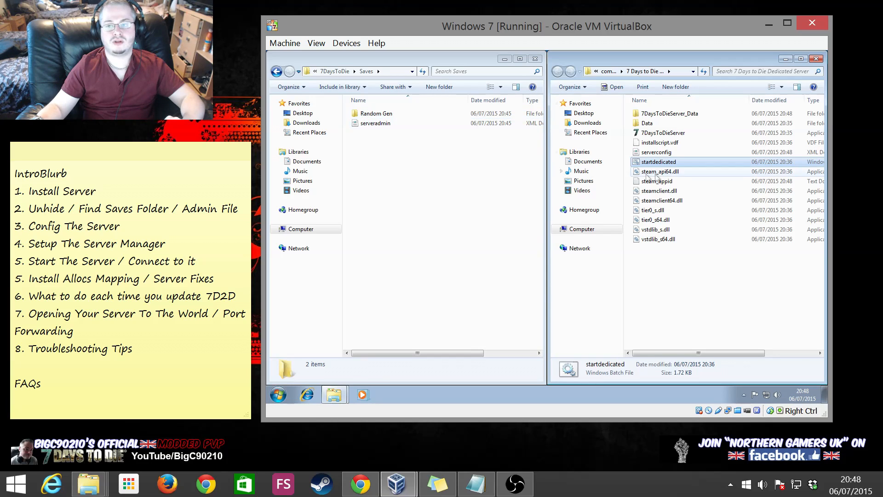
right_click(653, 152)
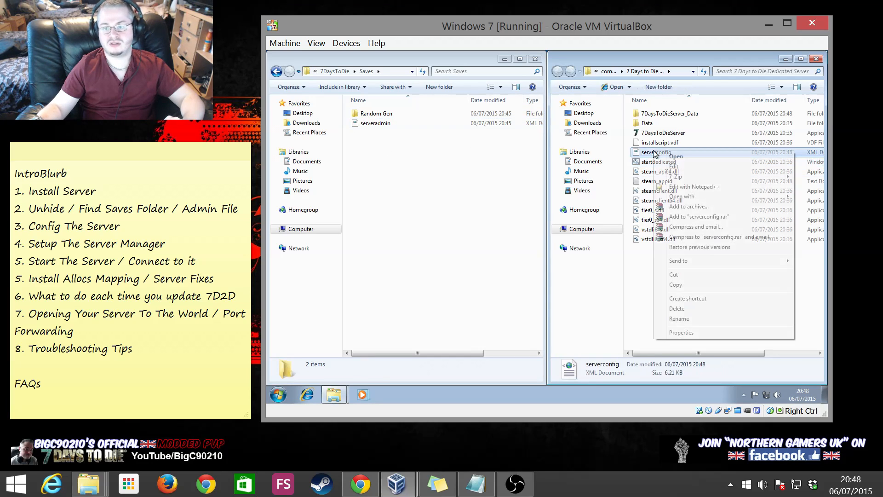
click(673, 167)
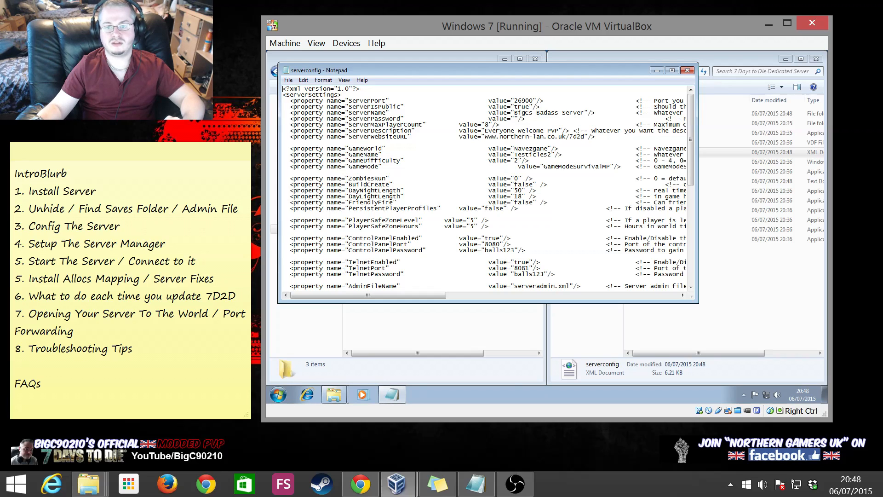
click(687, 71)
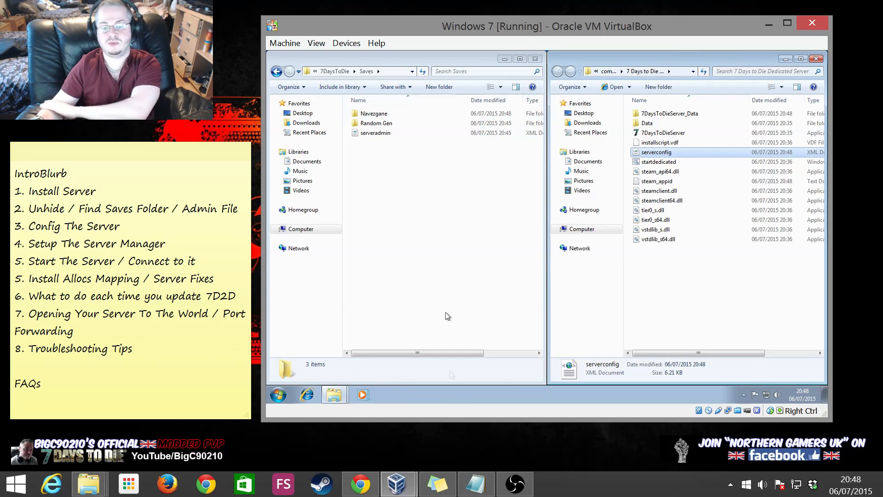
click(414, 207)
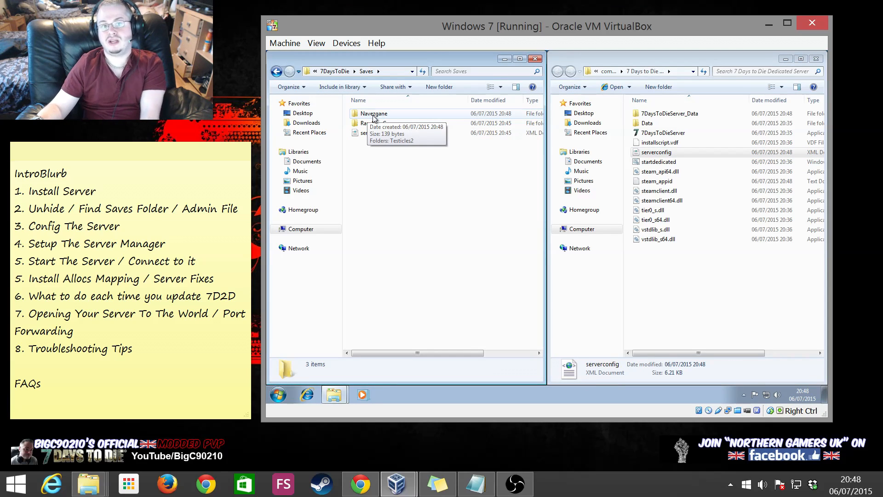
double_click(373, 115)
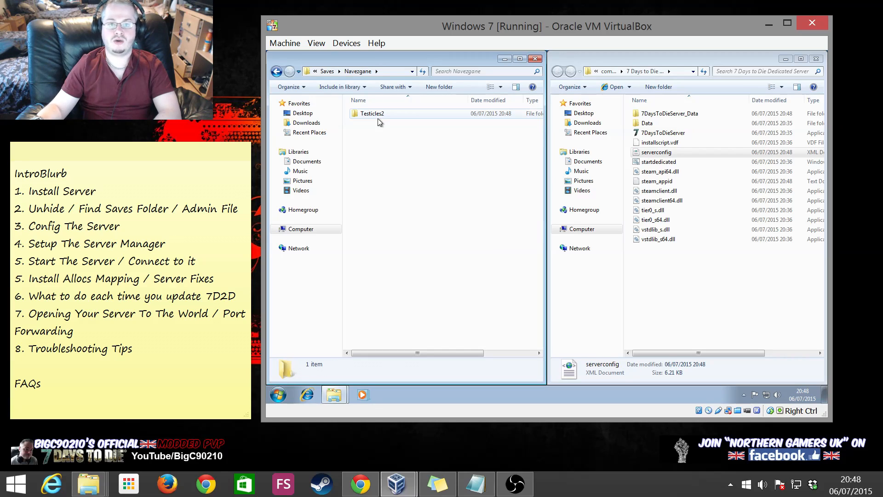
click(276, 71)
double_click(369, 123)
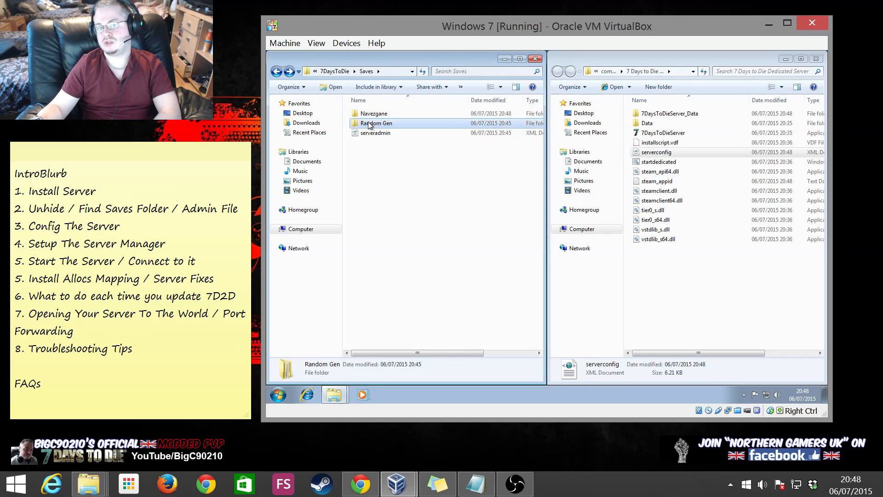
double_click(369, 116)
double_click(374, 116)
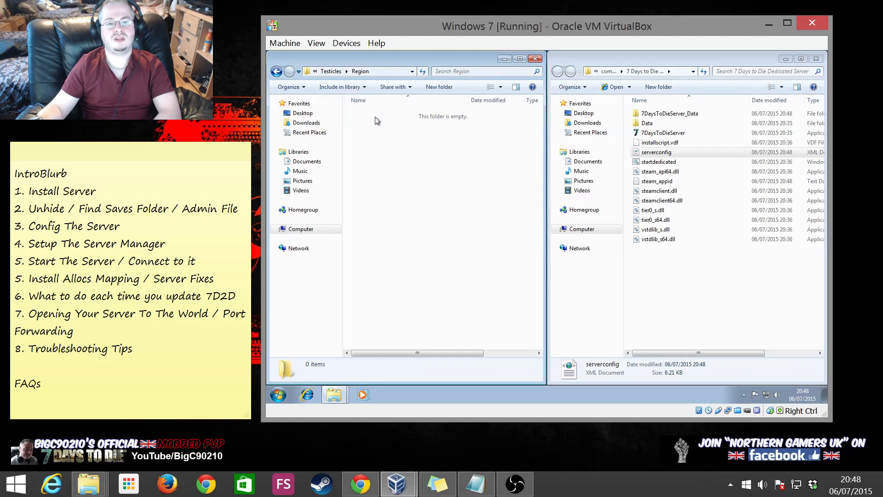
click(276, 72)
click(277, 72)
click(276, 72)
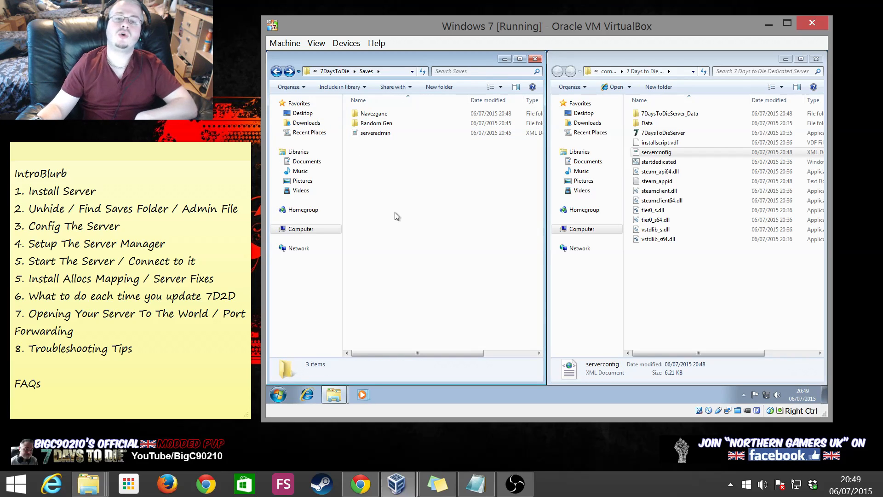
click(373, 133)
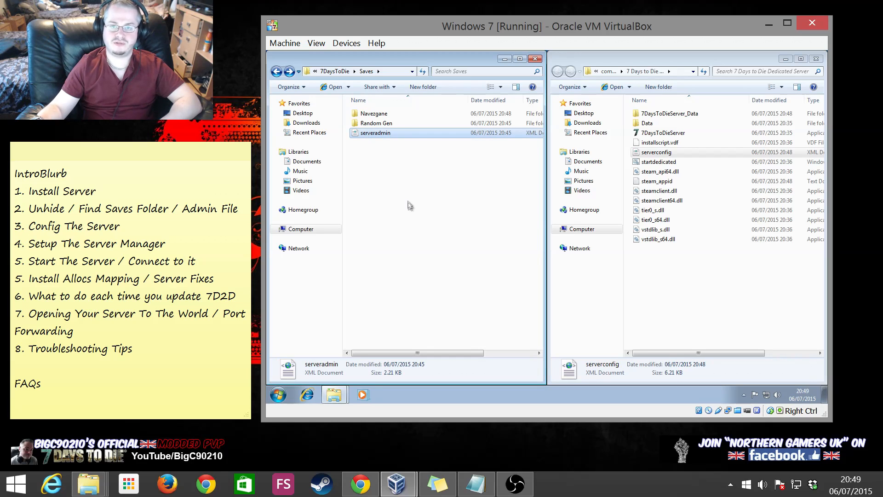
right_click(366, 133)
click(423, 171)
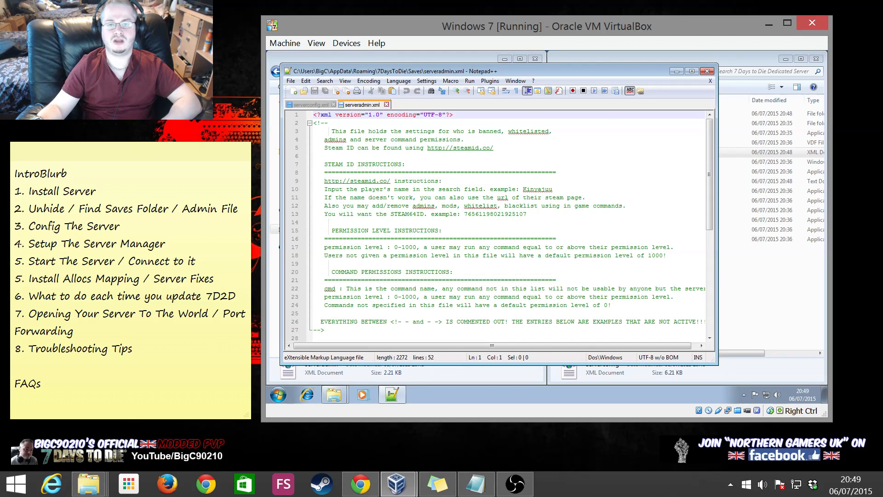
double_click(648, 72)
scroll(547, 230, down, 6)
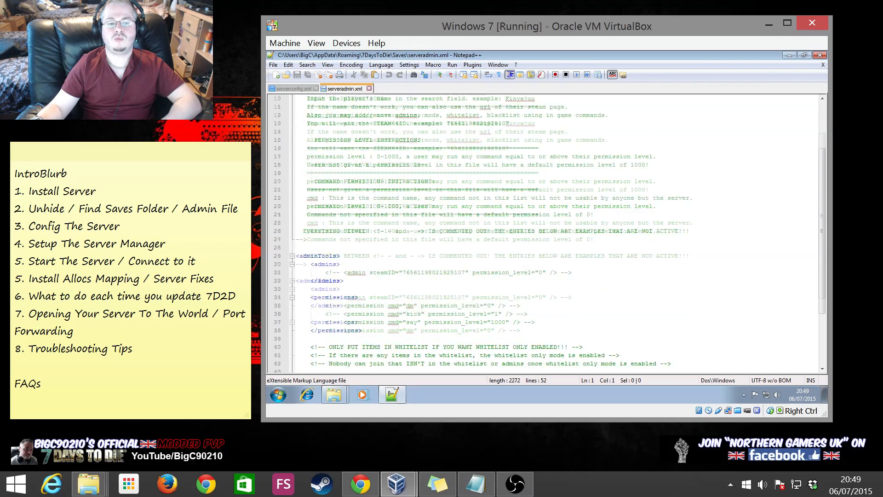
drag(535, 239, 295, 215)
click(426, 223)
drag(572, 189, 296, 189)
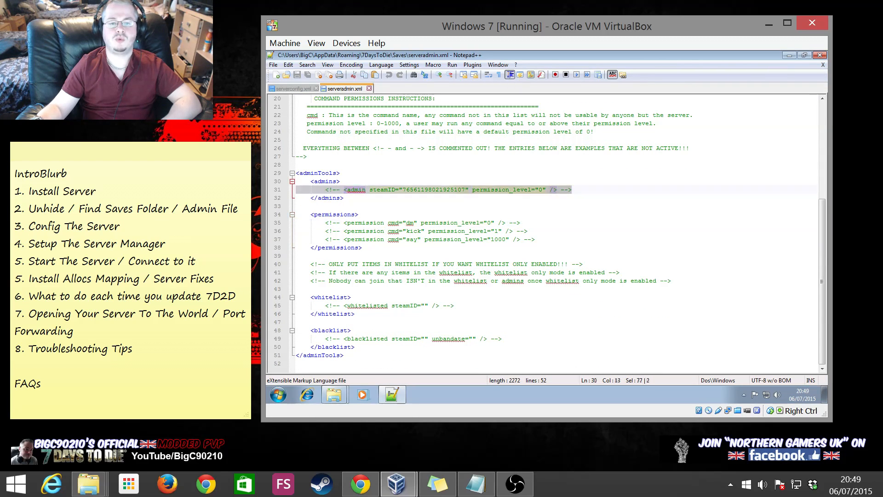
click(297, 256)
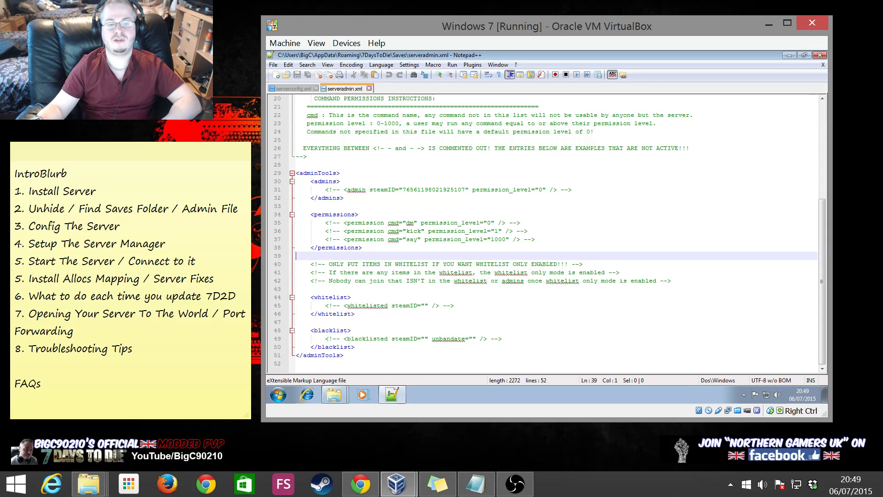
drag(504, 338, 286, 340)
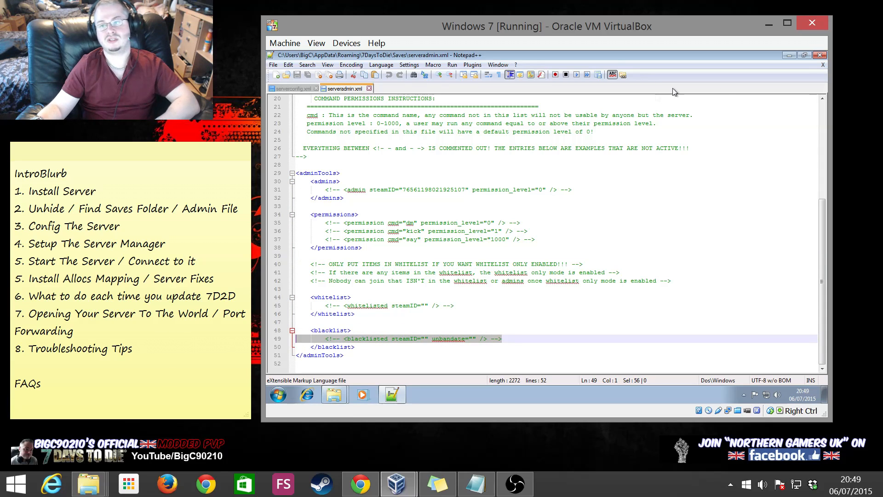
click(369, 88)
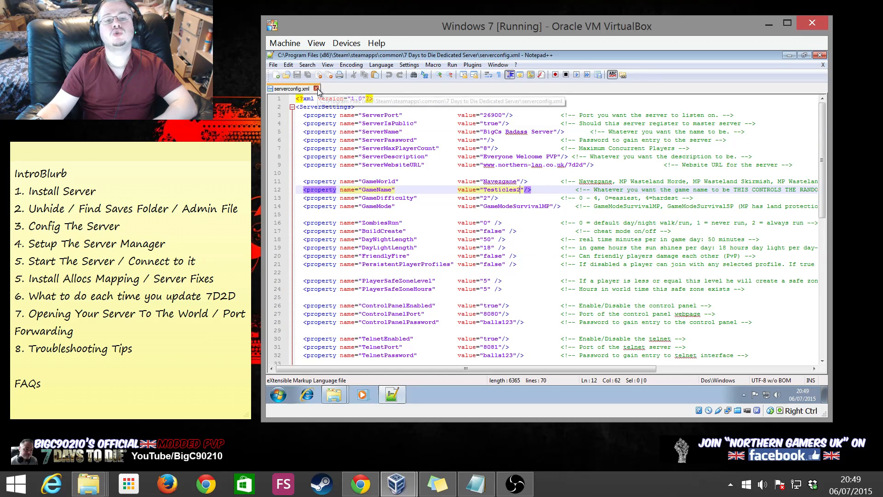
click(316, 88)
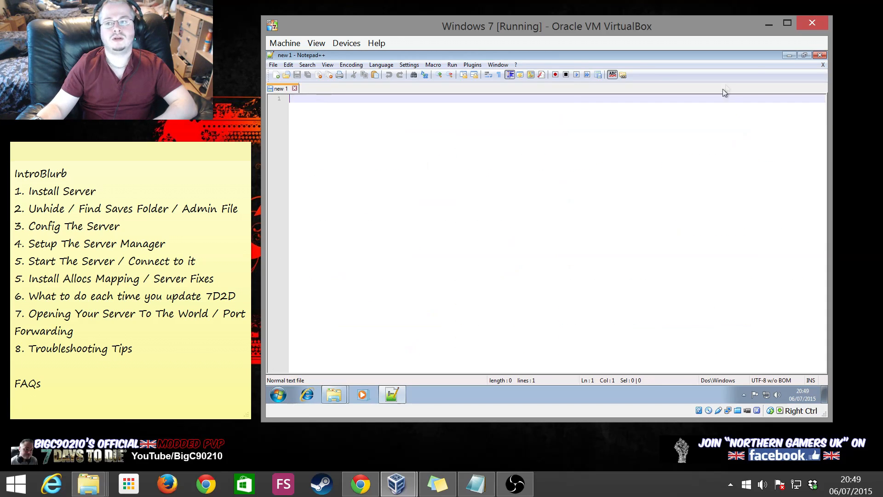
click(819, 55)
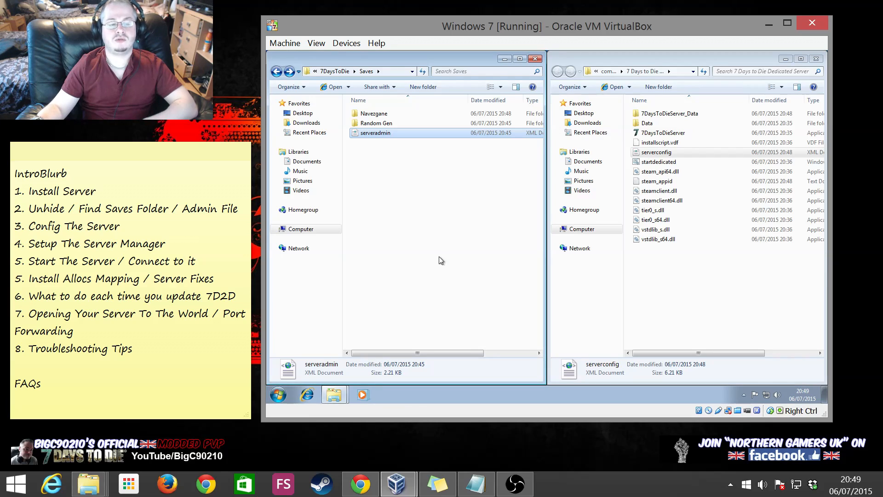
Open the Navezgane save folder briefly, then return to the Saves folder
right_click(467, 396)
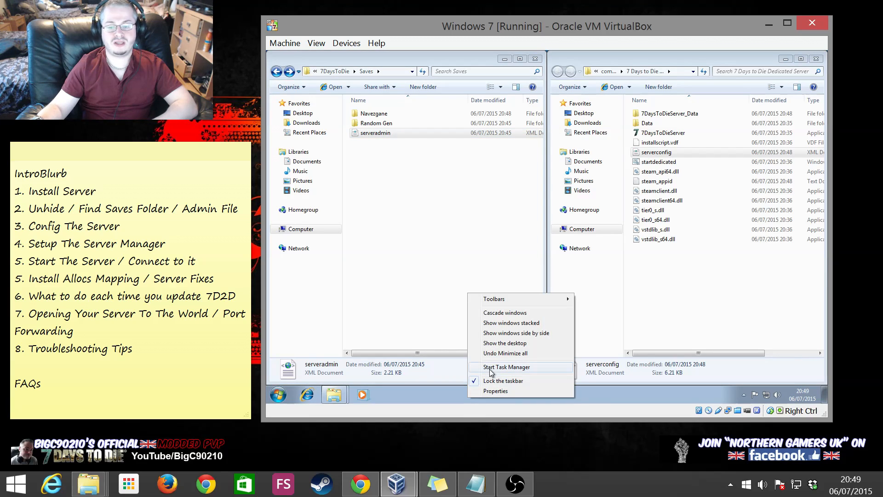
click(384, 113)
double_click(384, 114)
key(BackSpace)
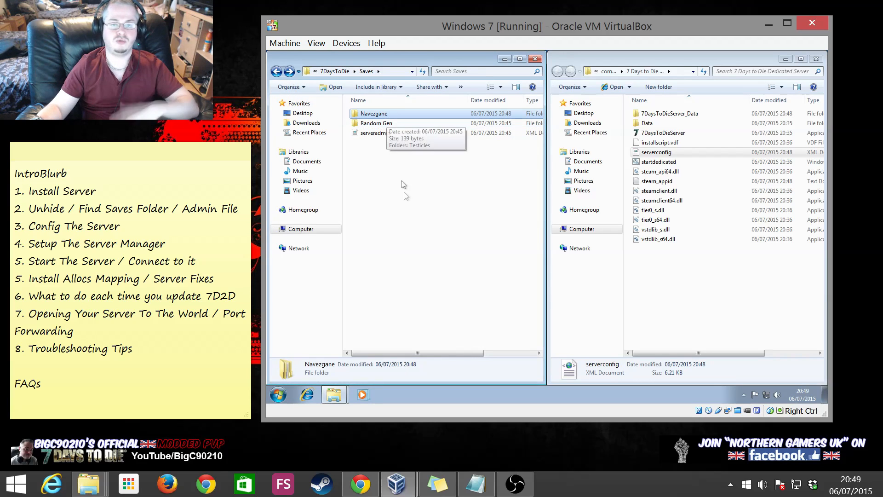
click(412, 276)
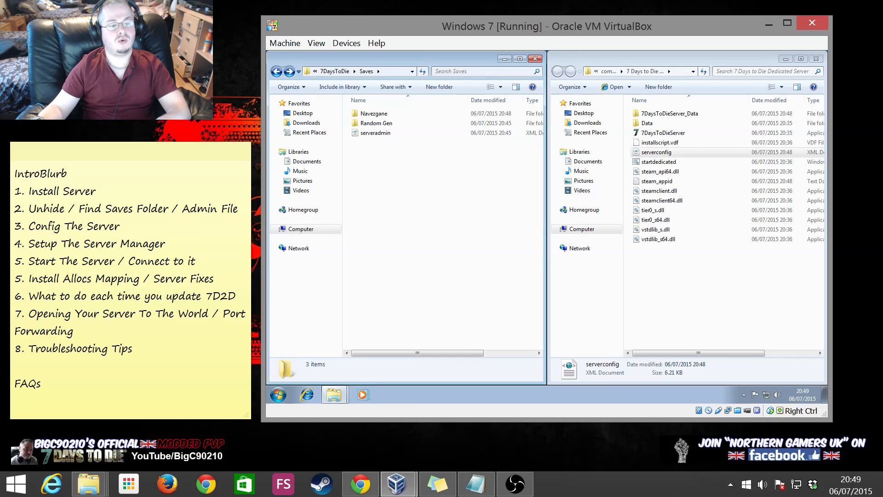
Highlight step 4 'Setup The Server Manager' in the checklist note, then close the Saves window
click(15, 366)
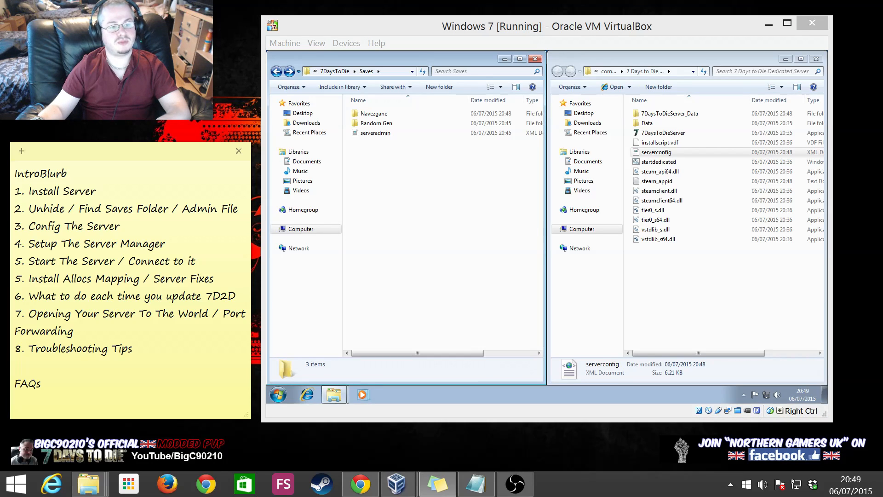
drag(165, 244, 15, 244)
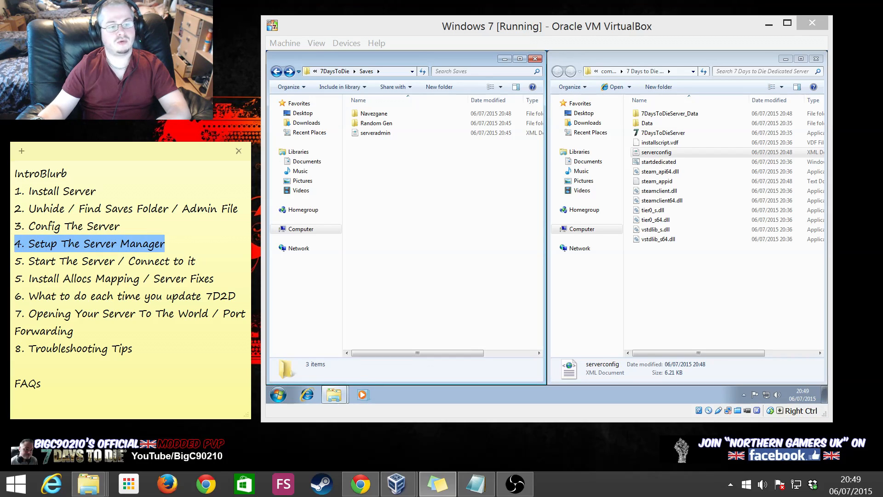
click(144, 244)
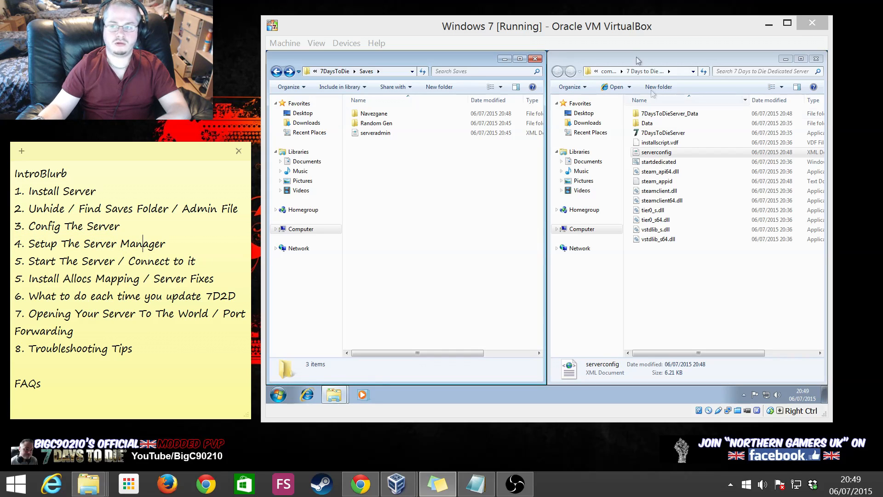
click(535, 59)
Close the server folder window and launch the 7 Days To Die Server Manager V2 shortcut
click(816, 59)
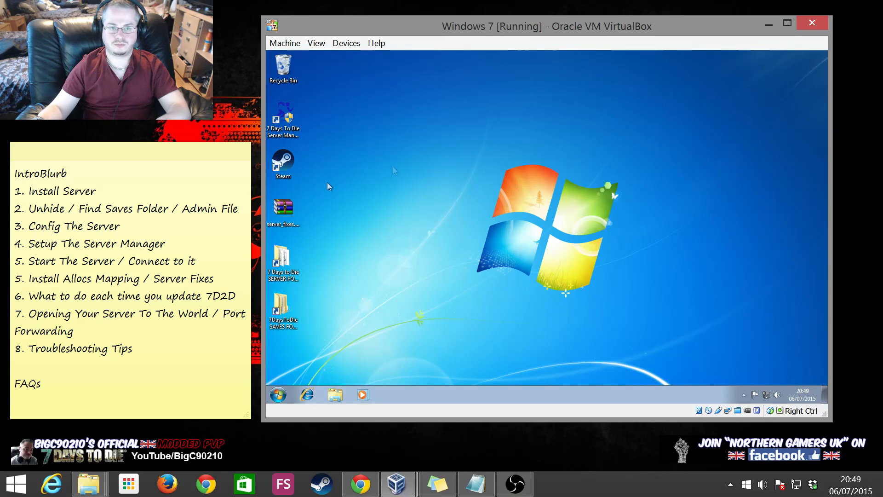
click(285, 121)
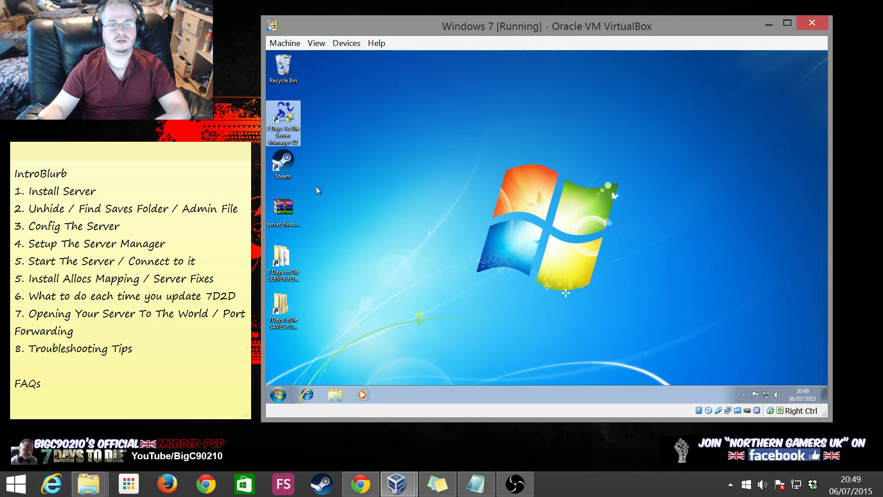
right_click(282, 115)
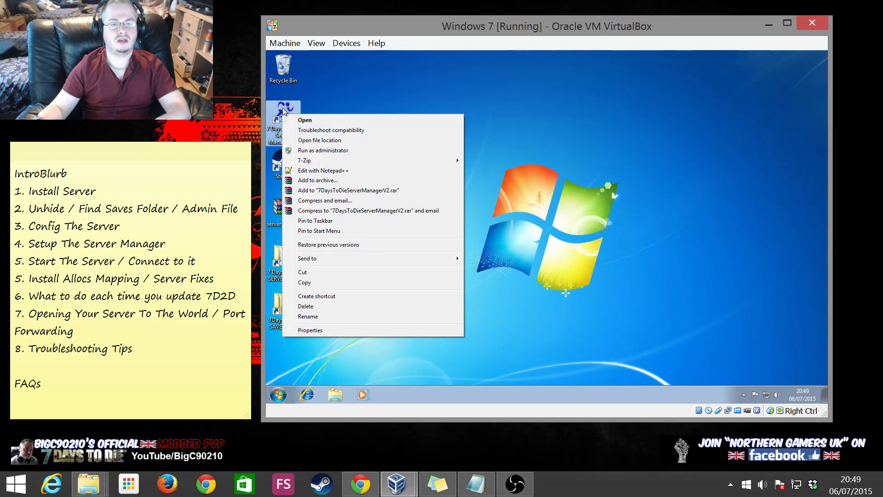
click(313, 96)
double_click(284, 114)
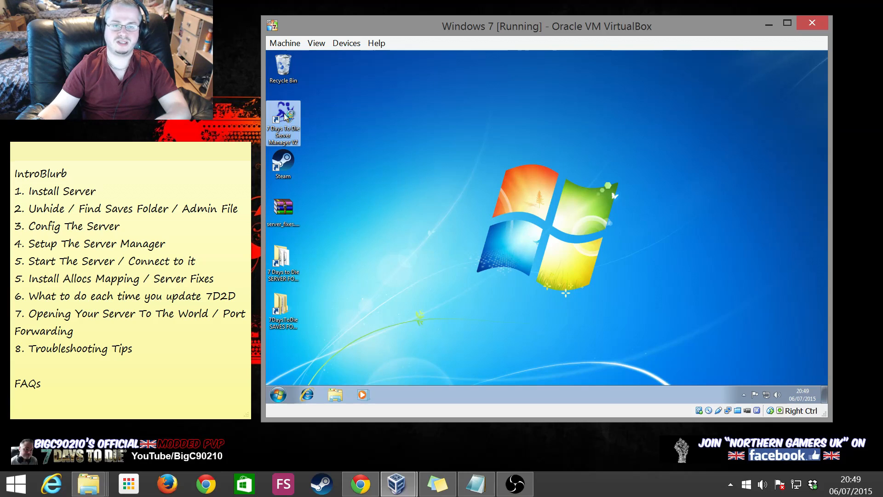
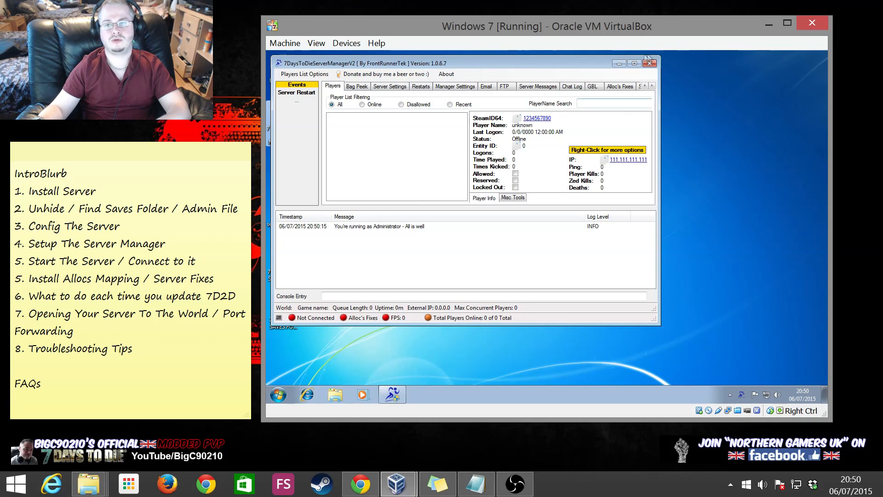
Close Server Manager and set its V2 shortcut's compatibility to always run as administrator
click(648, 65)
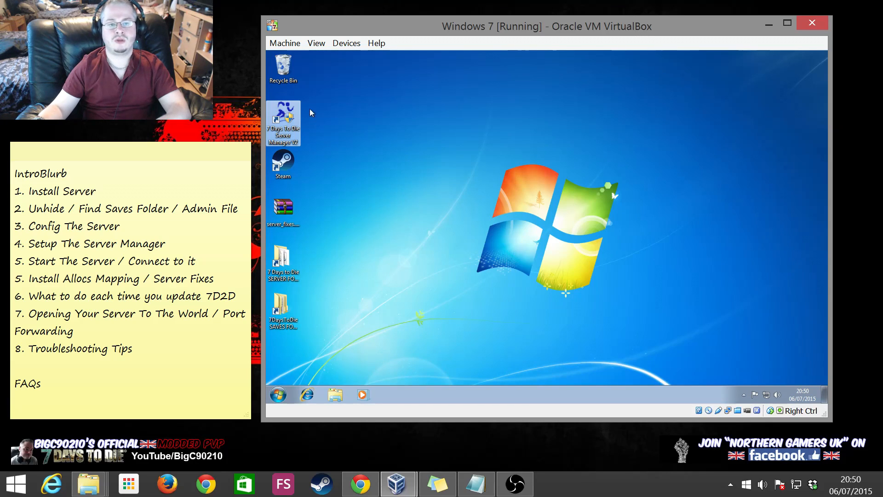
right_click(294, 120)
click(317, 386)
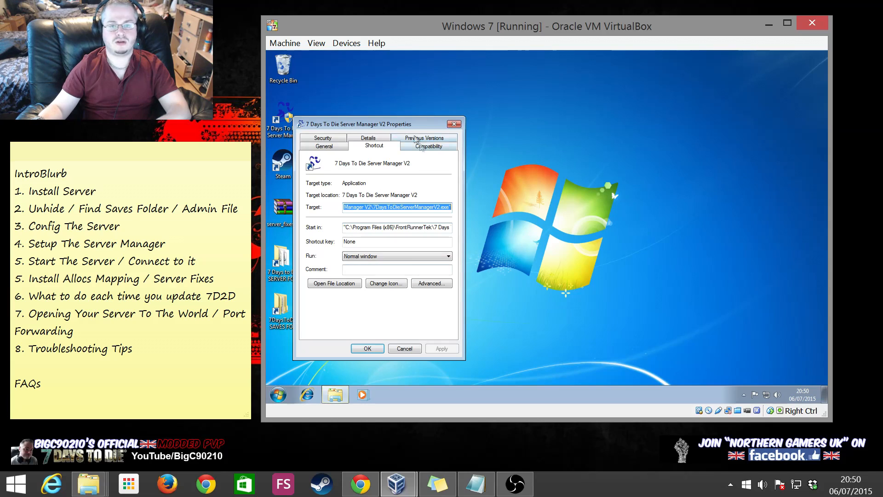
click(422, 148)
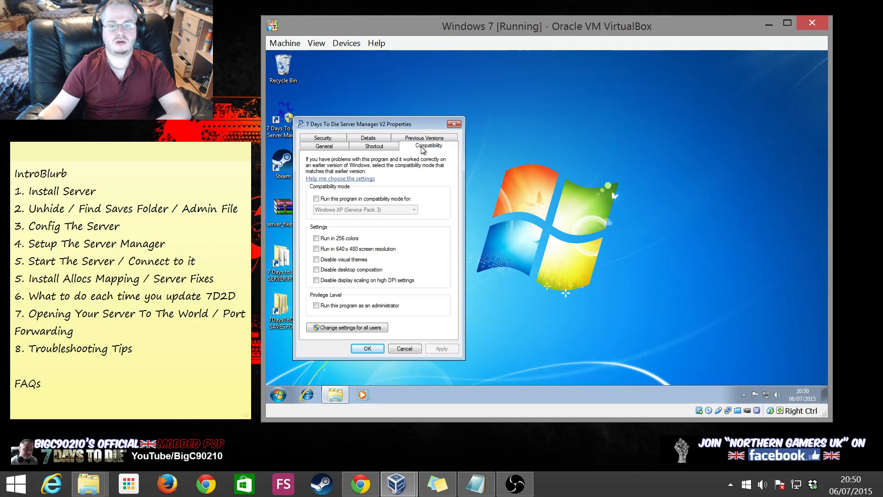
click(332, 306)
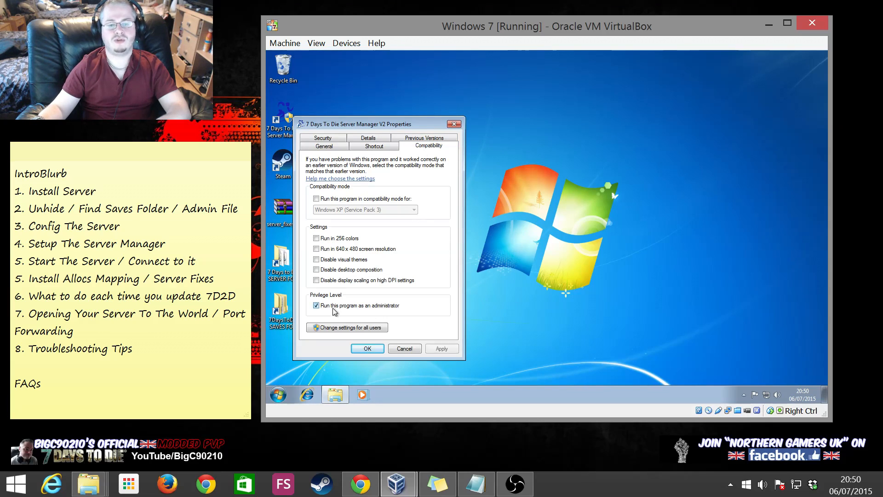
click(438, 347)
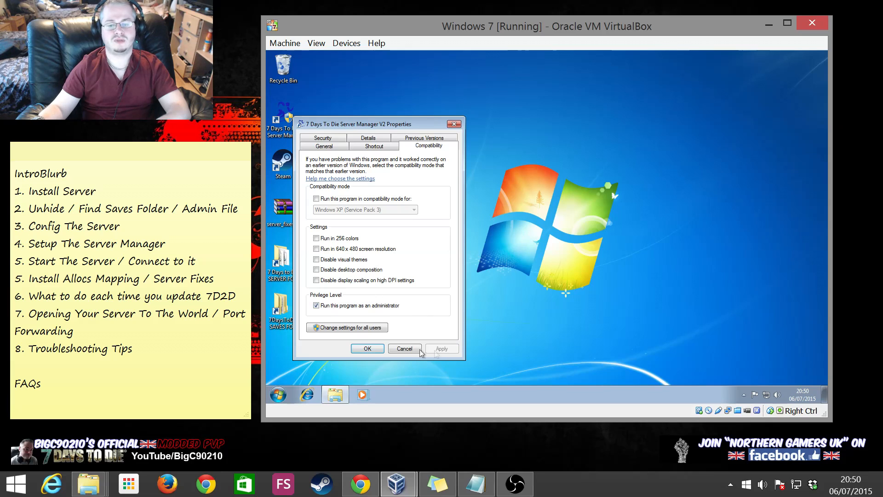
click(376, 351)
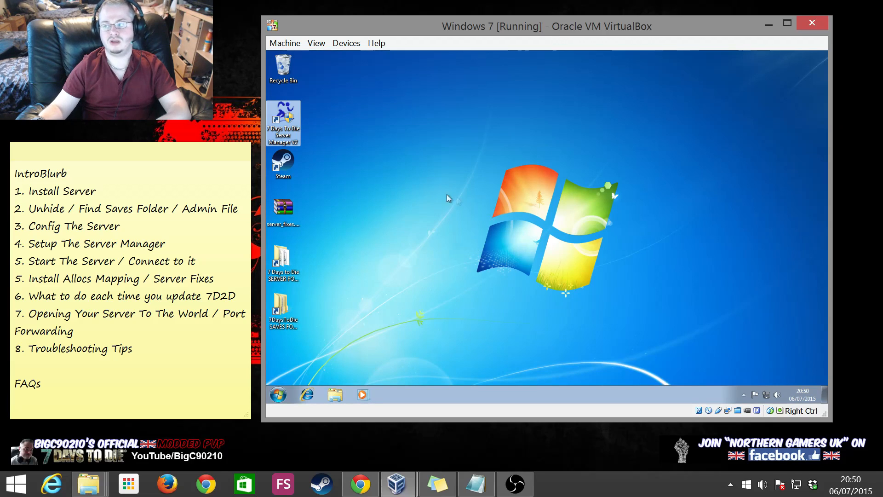
click(475, 160)
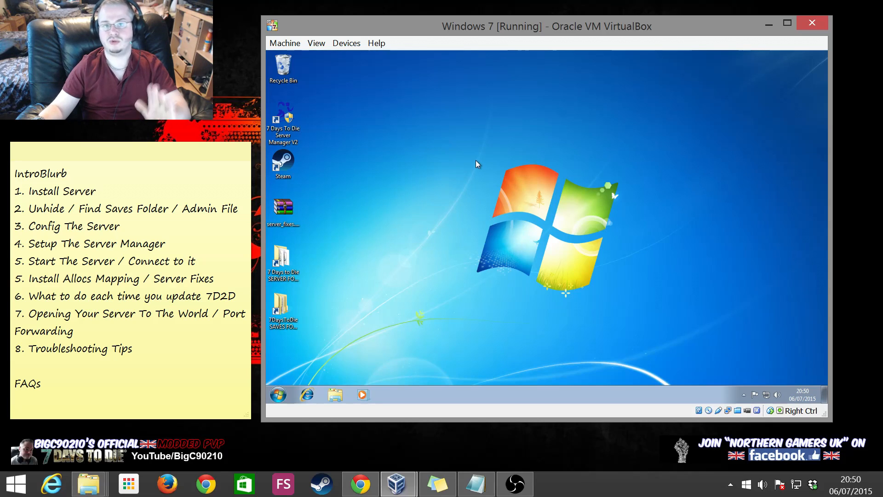
Relaunch Server Manager maximised on Server Settings and browse for the Game Server Folder
double_click(293, 119)
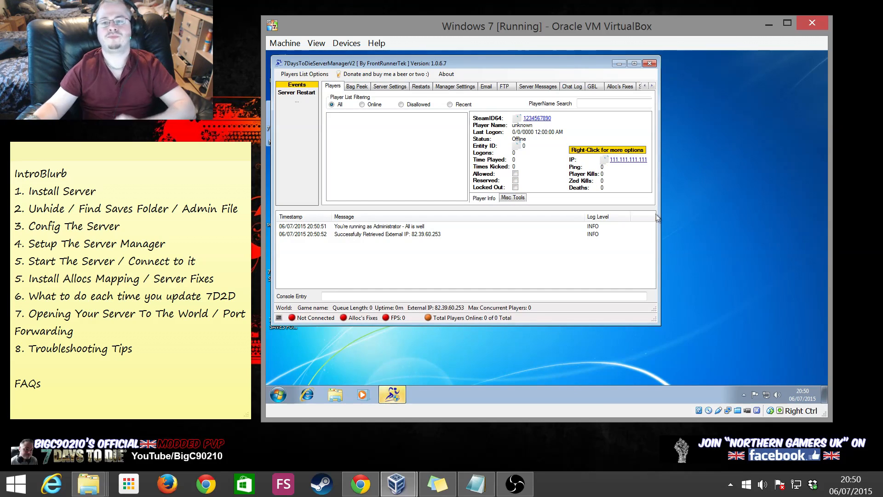
click(635, 64)
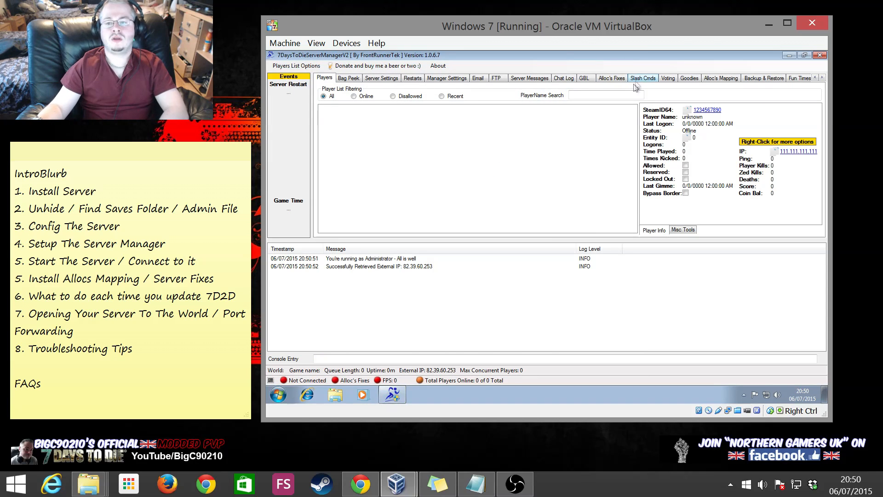
click(381, 78)
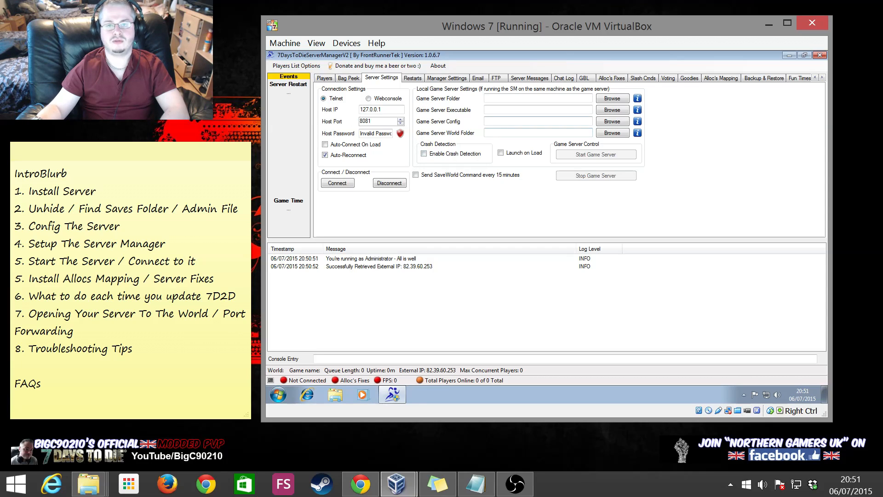
click(620, 99)
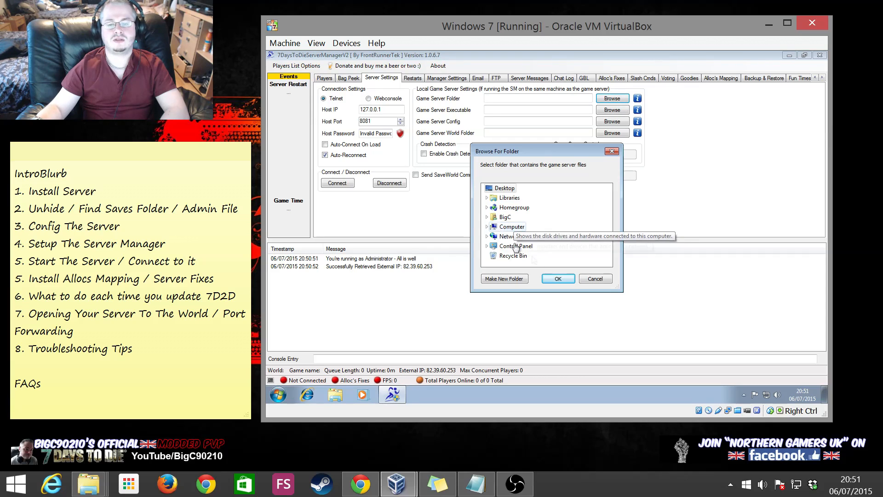
Cancel the folder picker, close Server Manager, and open the SERVER FOLDER shortcut's properties
click(595, 279)
click(820, 55)
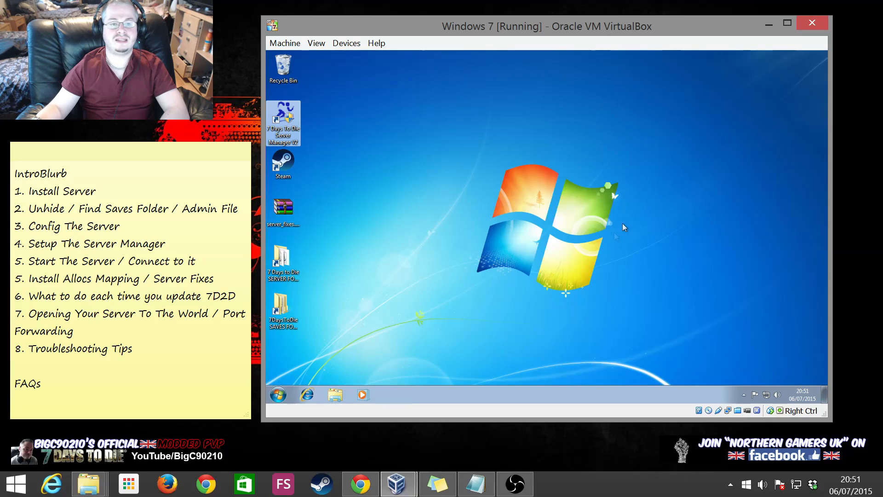
click(284, 256)
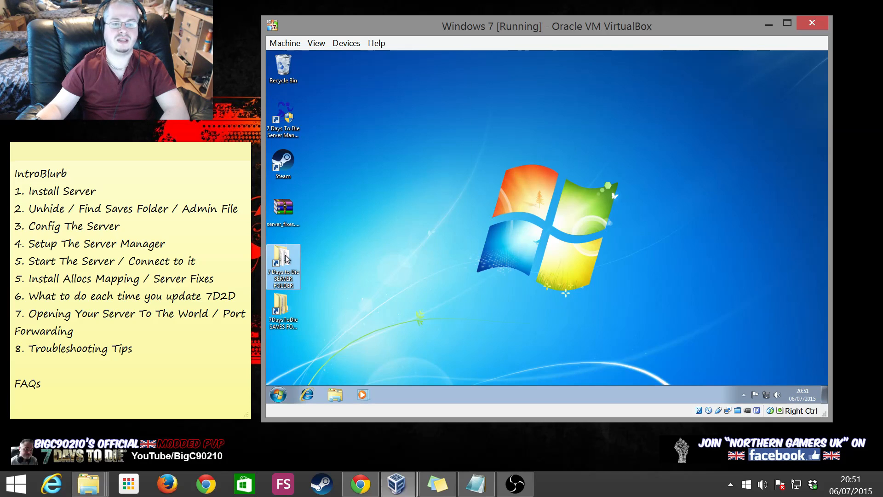
right_click(285, 258)
click(322, 255)
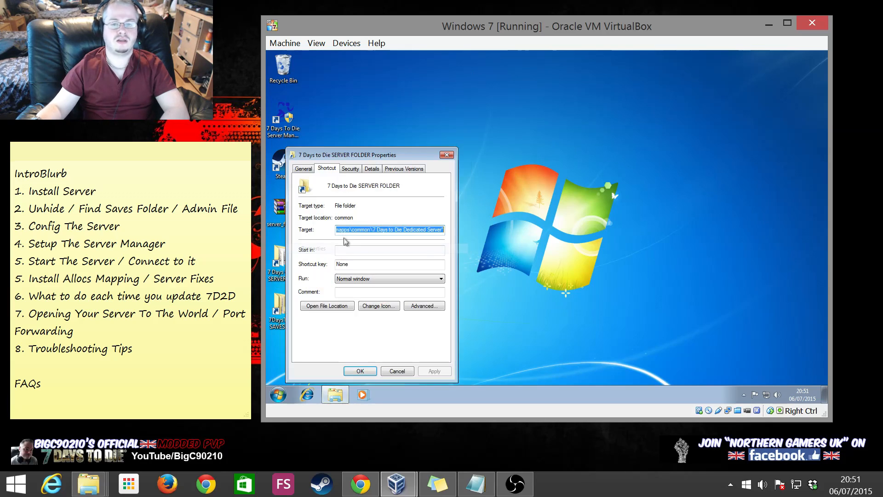
Copy the shortcut's dedicated server Target path, then relaunch Server Manager
click(386, 229)
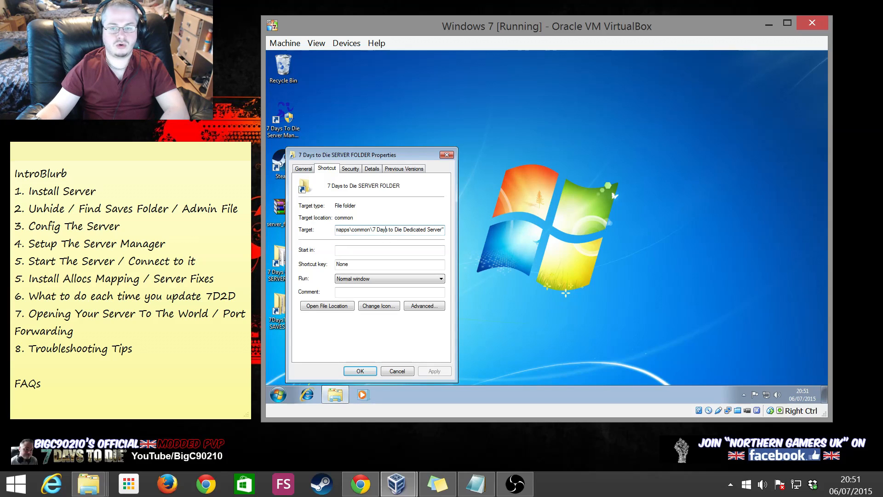
drag(421, 230, 326, 230)
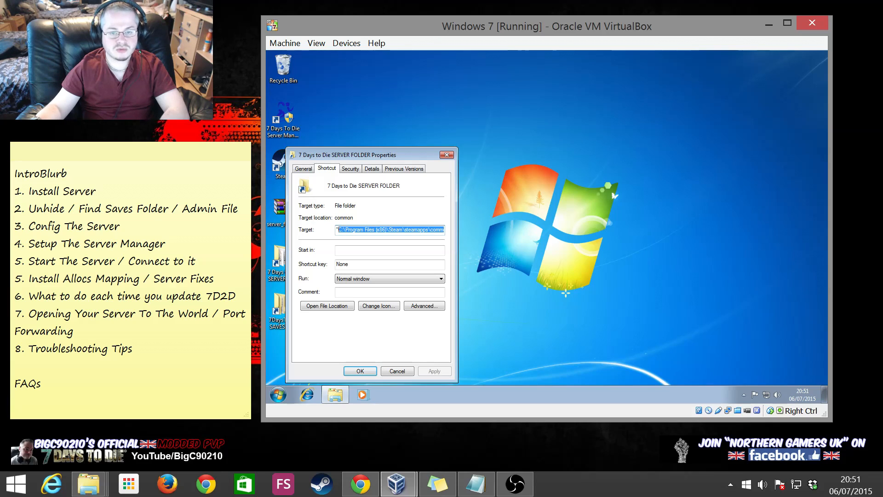
right_click(371, 229)
click(400, 263)
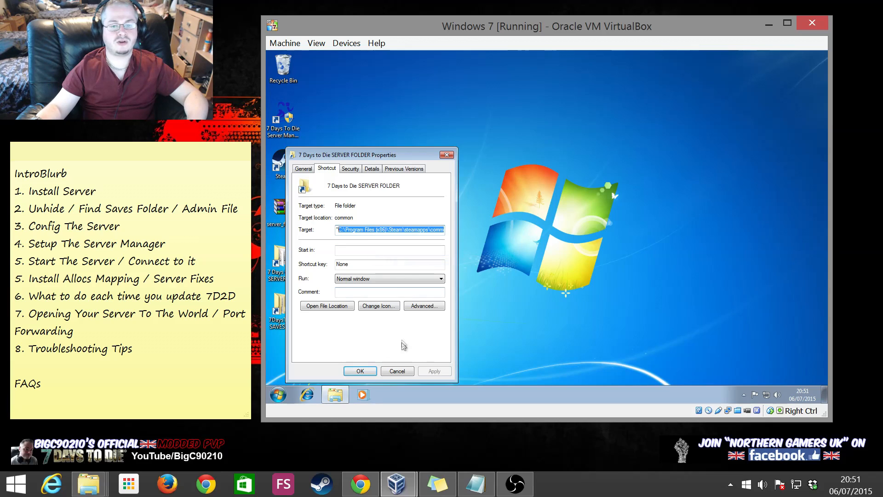
click(397, 371)
click(745, 393)
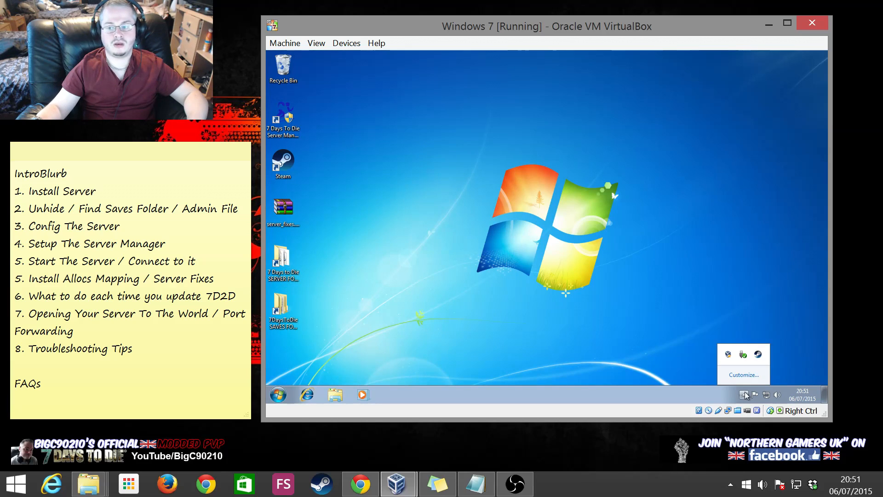
double_click(282, 117)
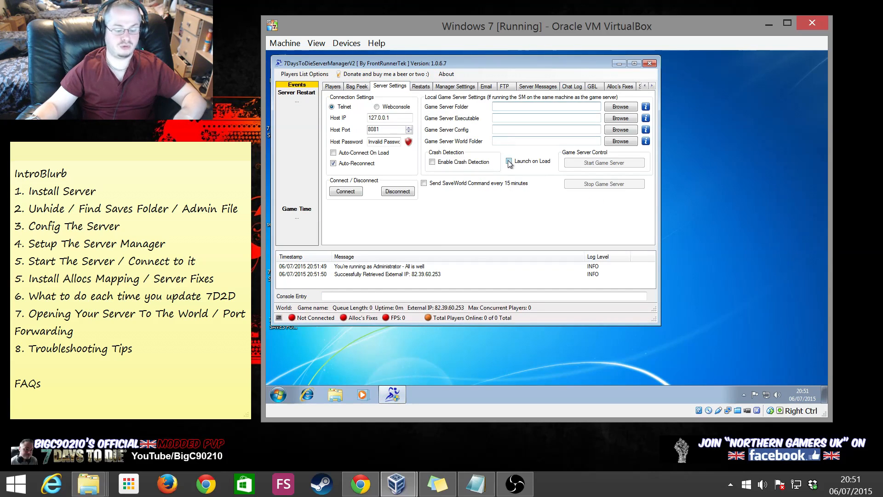
Paste the dedicated server path into Game Server Folder and clear the Game Server Executable field
right_click(506, 105)
click(524, 138)
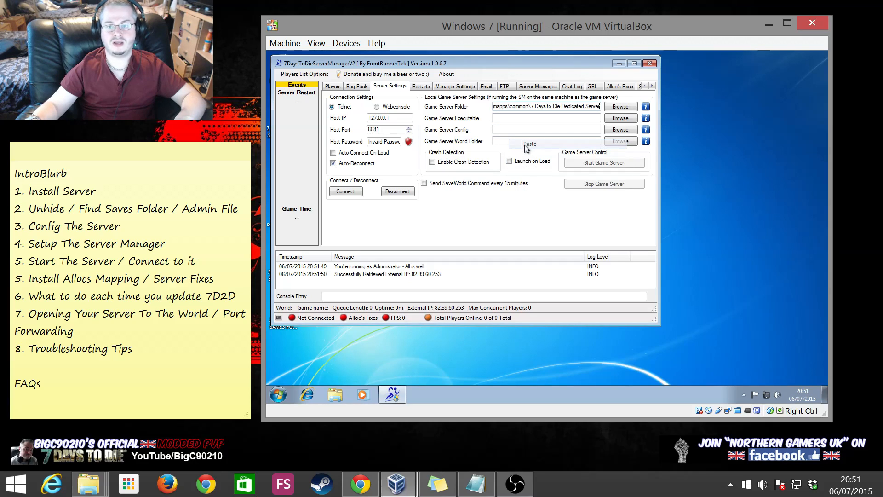
click(499, 119)
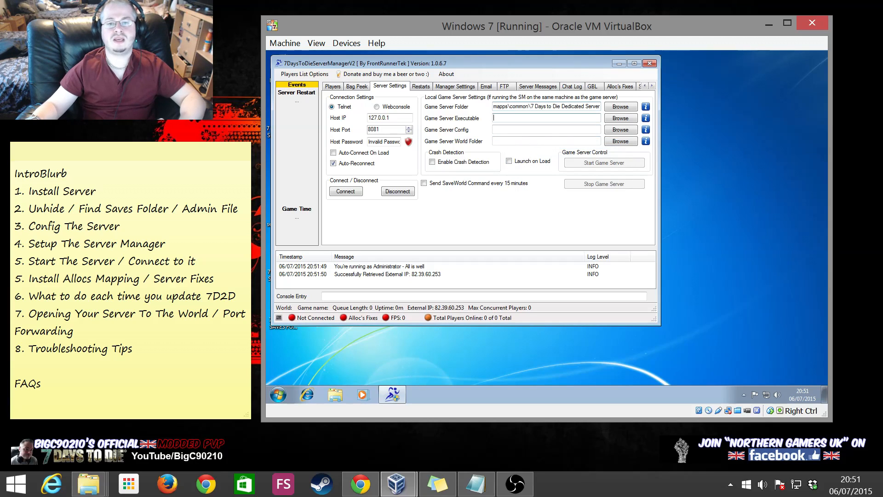
click(618, 120)
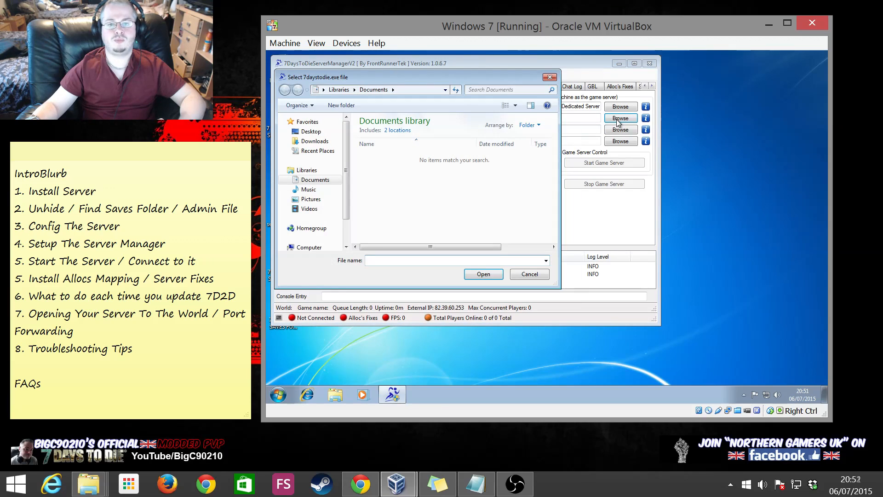
click(529, 274)
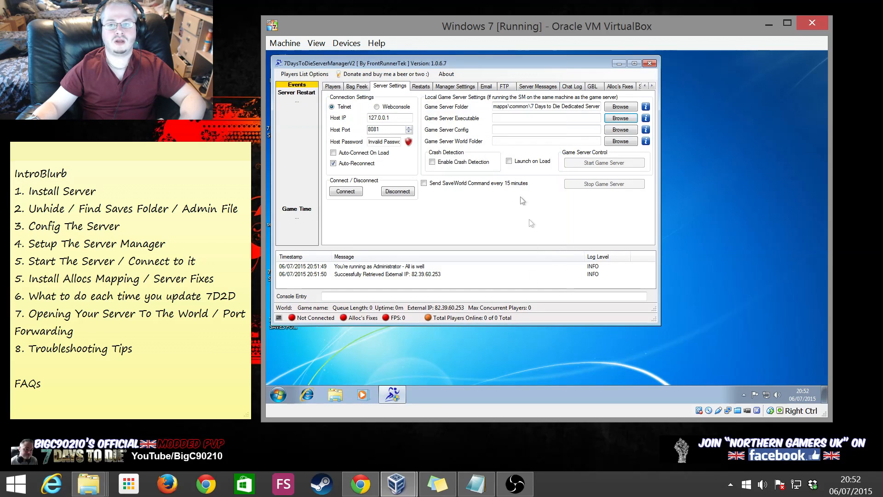
click(620, 118)
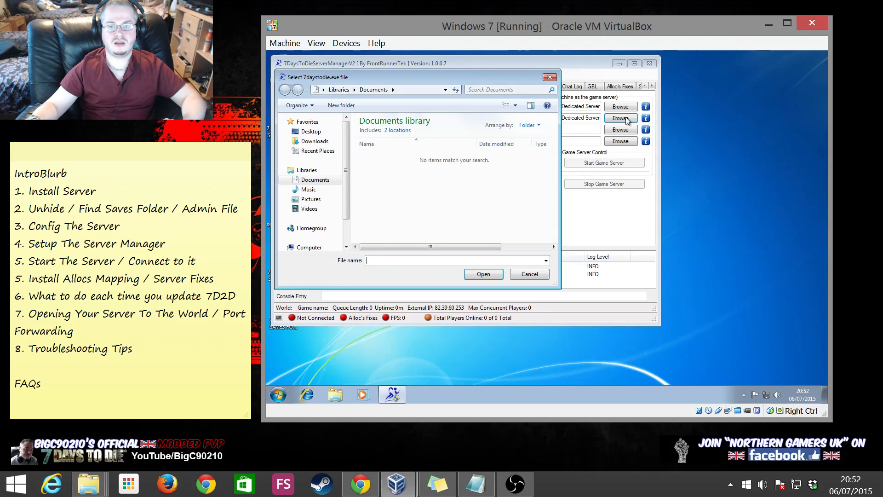
click(544, 274)
double_click(571, 118)
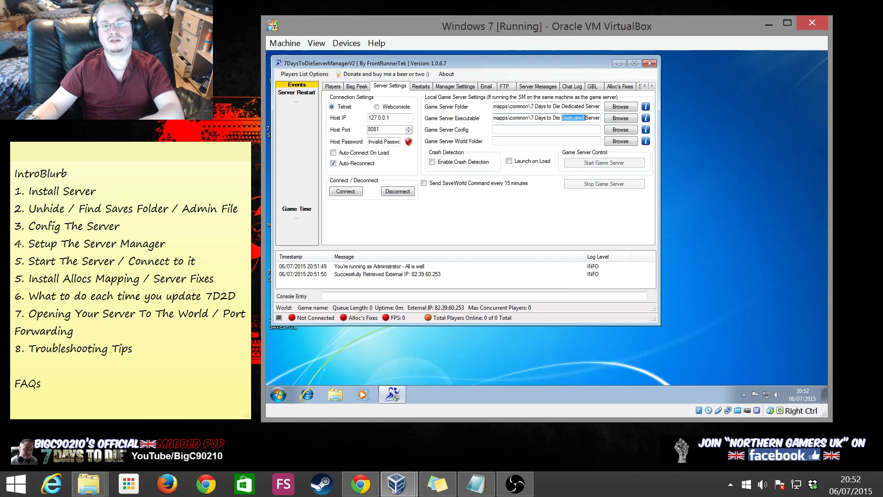
key(ctrl+a)
key(BackSpace)
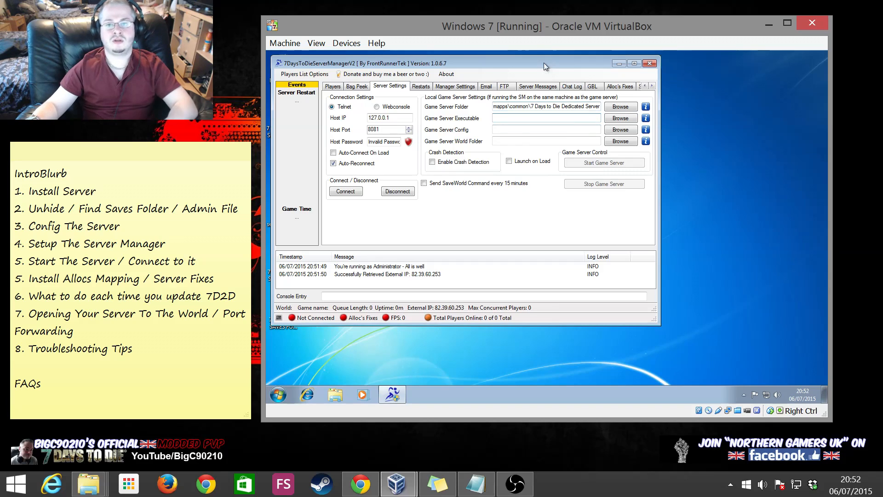
drag(544, 60, 614, 98)
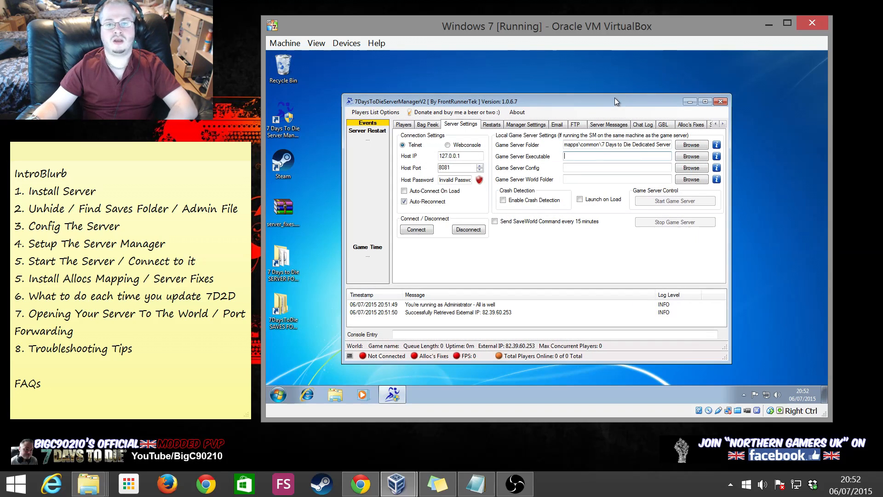
Open the dedicated server folder and check the server executable's properties
click(278, 254)
double_click(278, 254)
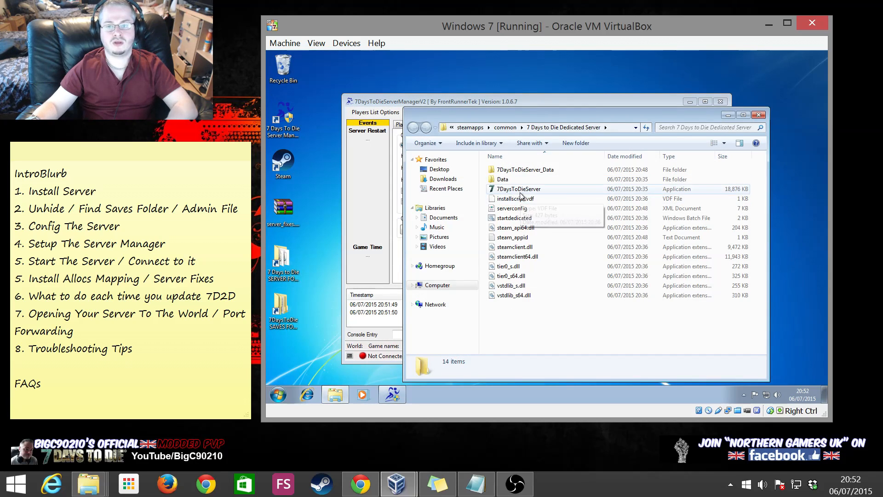
right_click(525, 191)
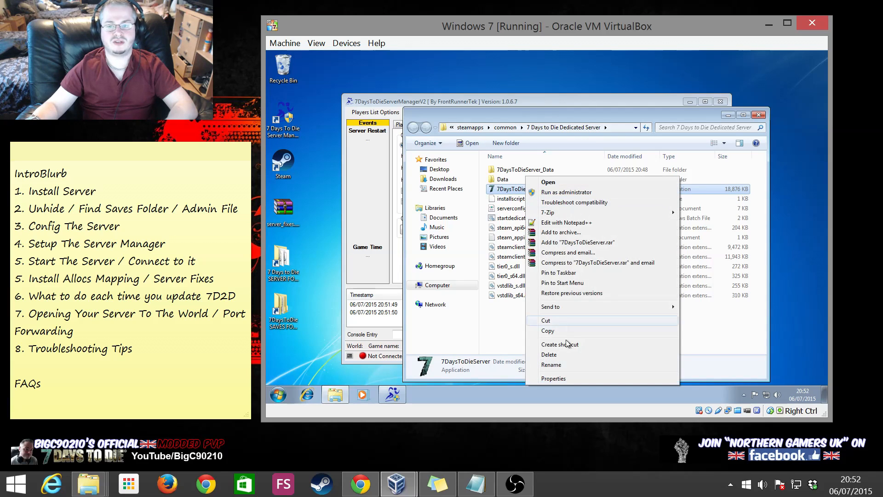
click(552, 378)
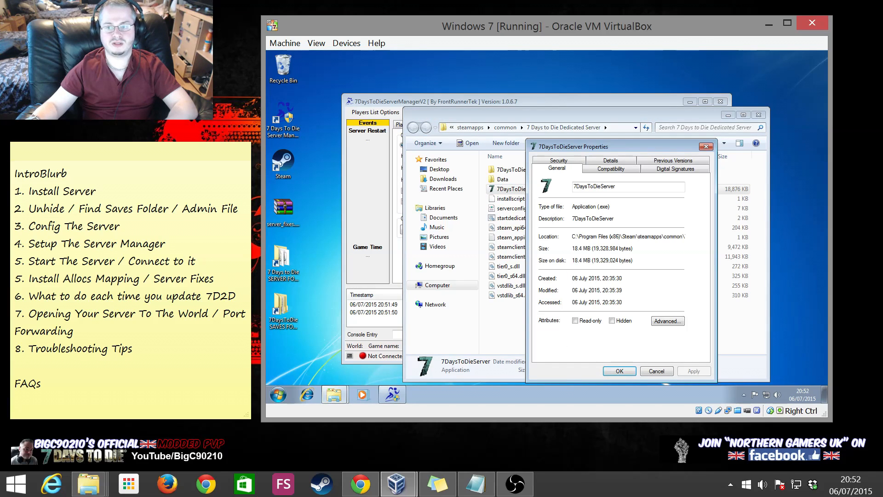
click(657, 371)
drag(685, 114, 627, 243)
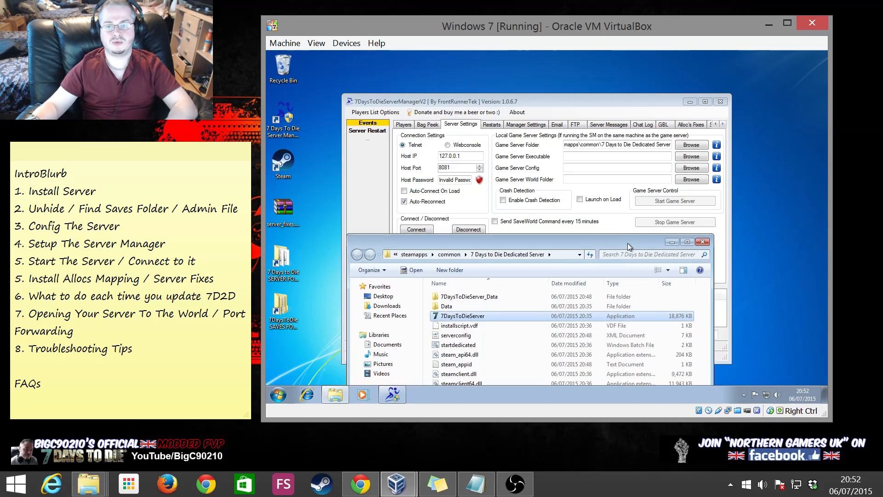
Set Game Server Executable to the server folder path plus \7DaysToDieServer.exe
click(603, 156)
key(ctrl+v)
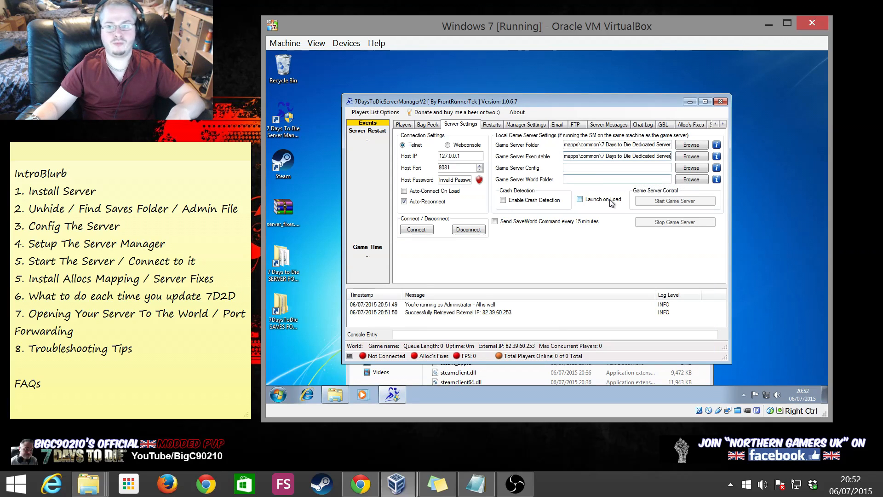
text(\)
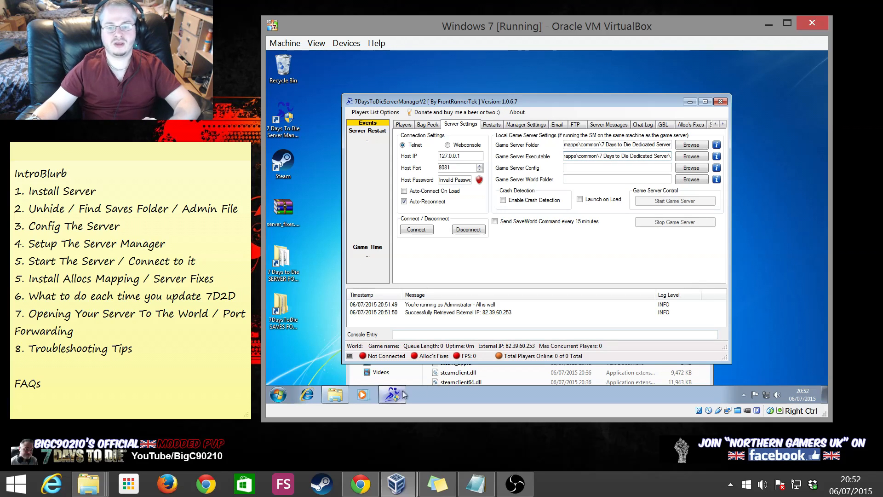
click(546, 372)
click(485, 315)
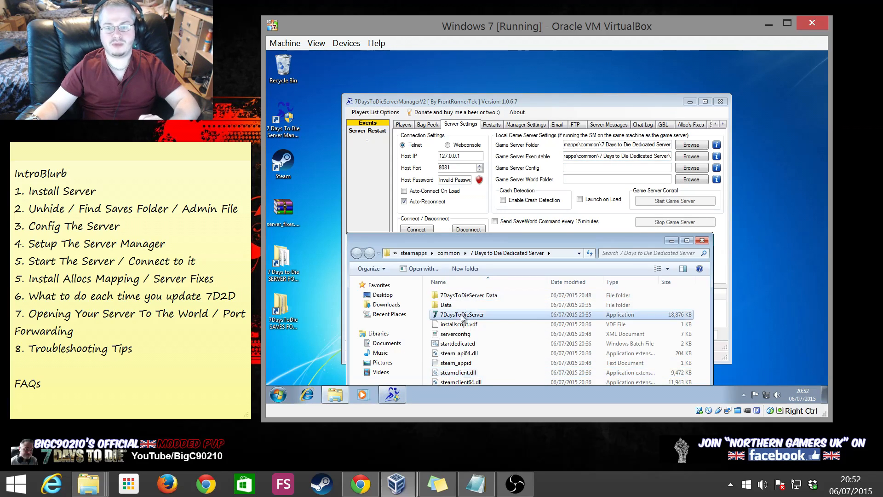
click(484, 314)
key(ctrl+c)
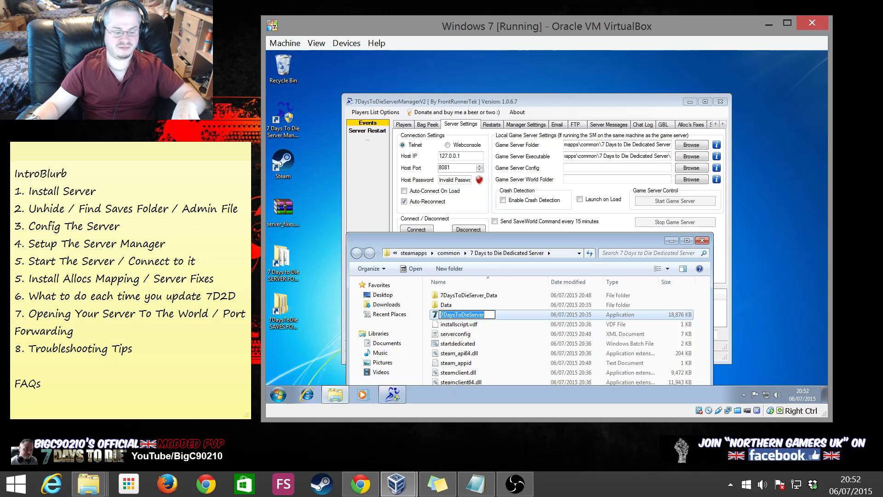
drag(657, 157, 671, 157)
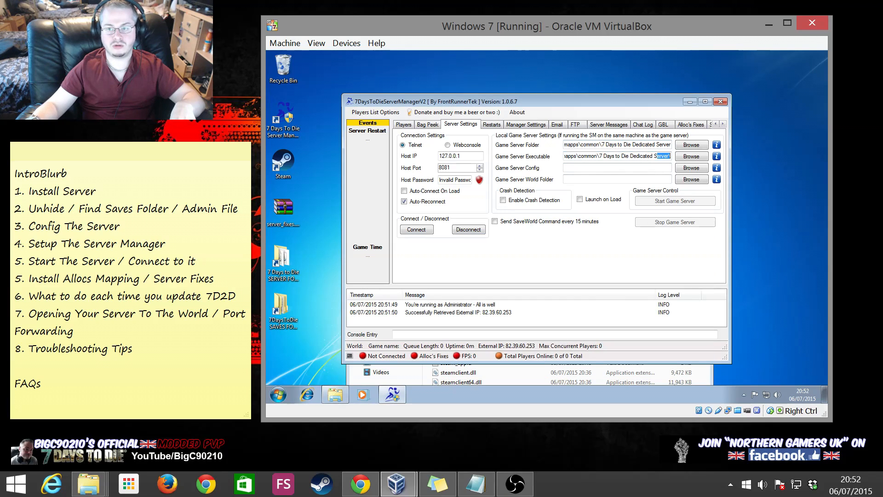
key(Right)
key(ctrl+v)
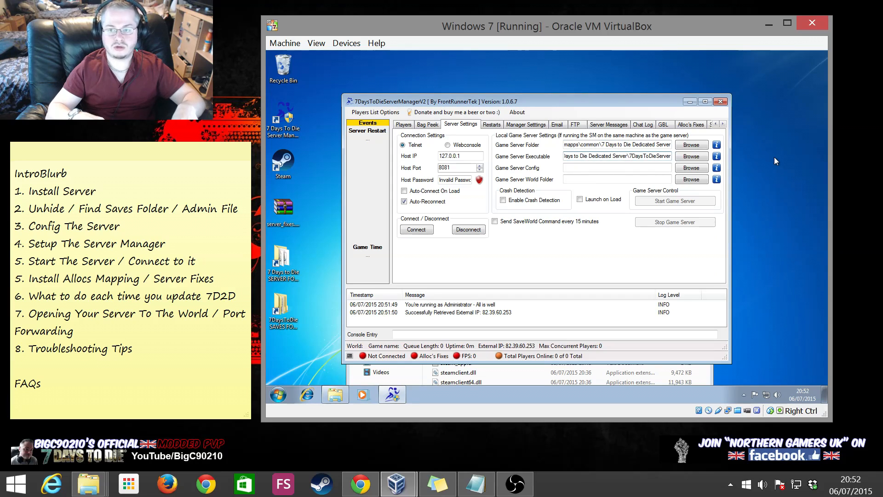
text(.exe)
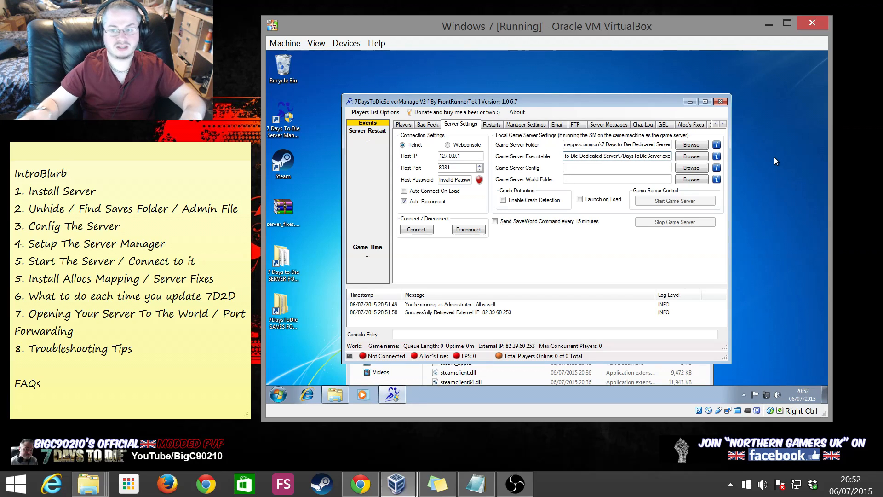
Set Game Server Config to the server folder path plus serverconfig.xml
click(598, 167)
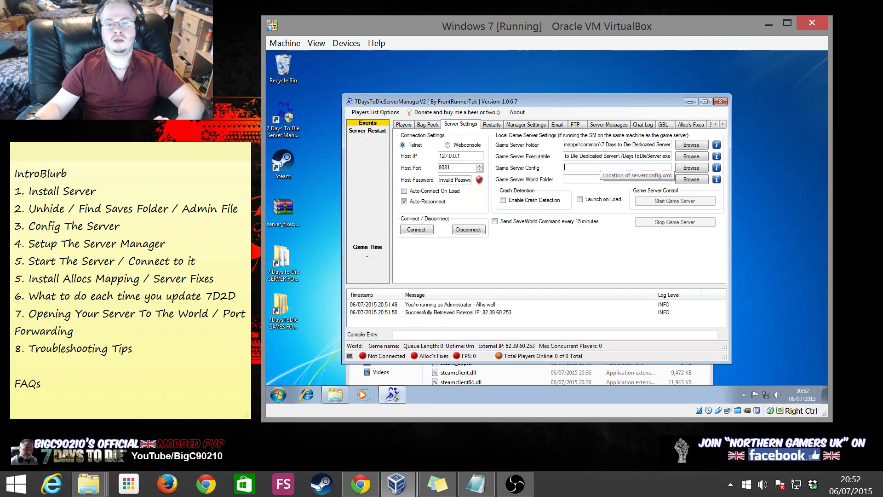
click(691, 167)
click(600, 313)
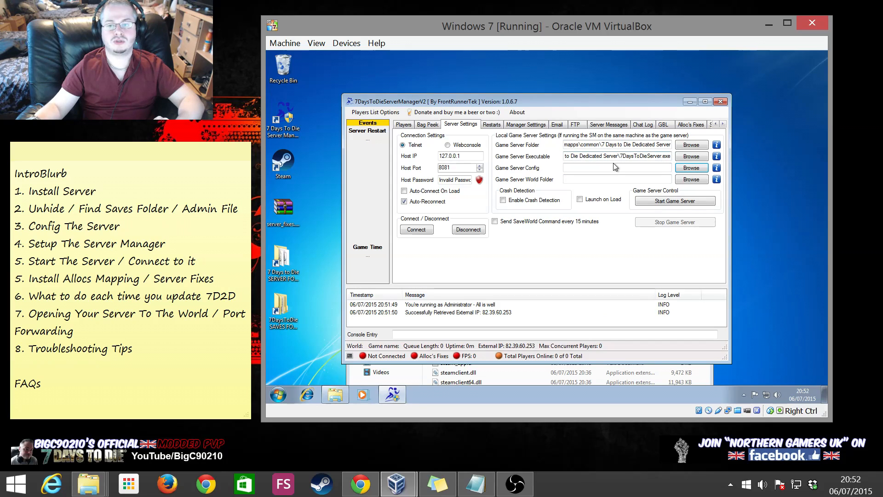
drag(670, 156, 437, 155)
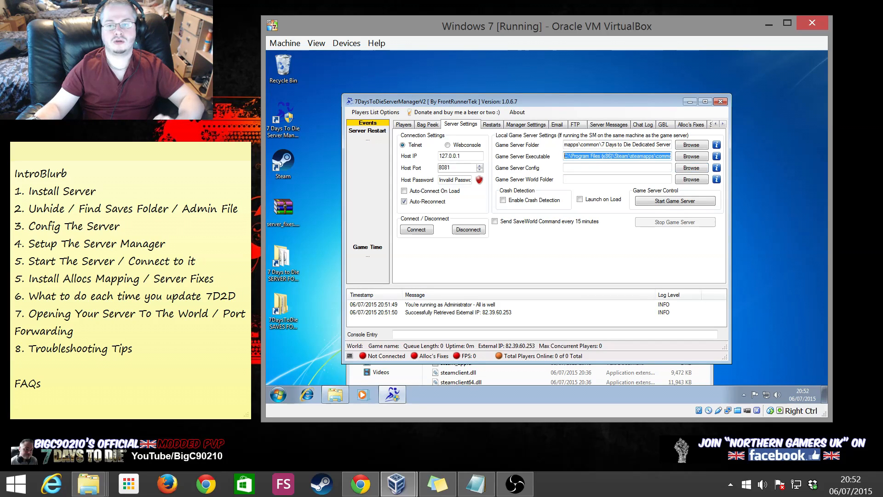
click(582, 169)
text(C:\Program Files (x86)\Steam\steamapps\common\7 Days to Die Dedicated Server\)
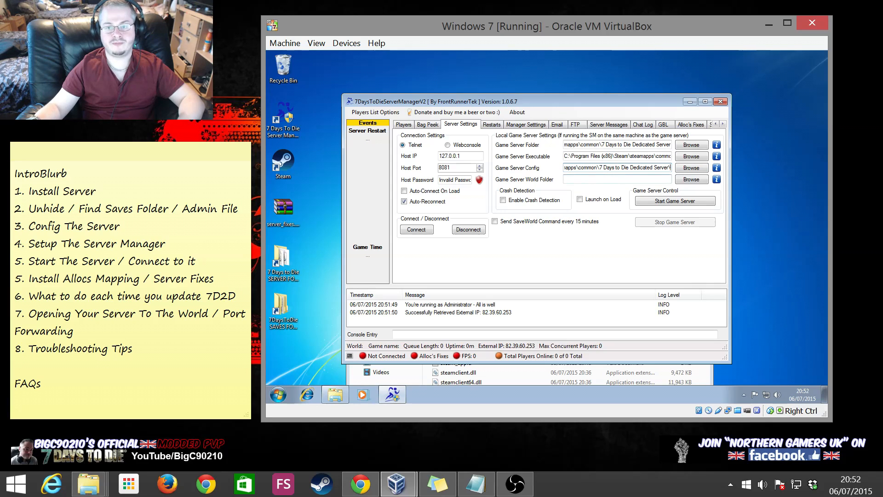
click(512, 377)
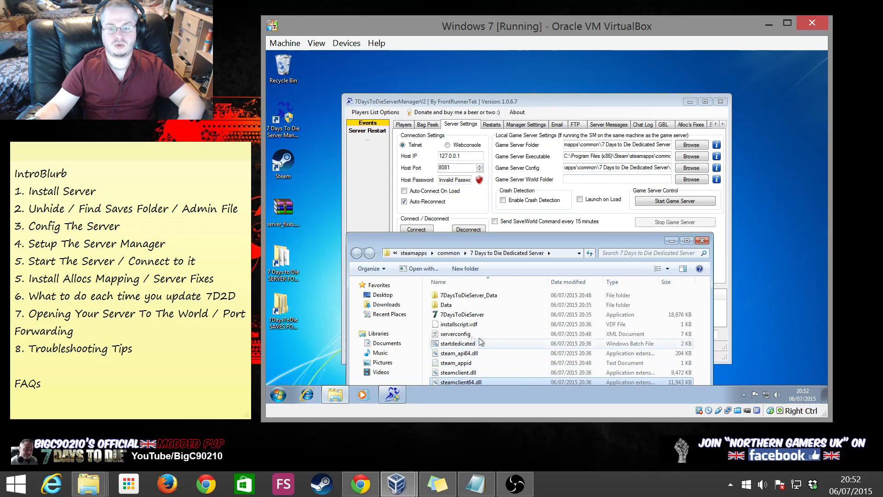
click(465, 335)
click(464, 334)
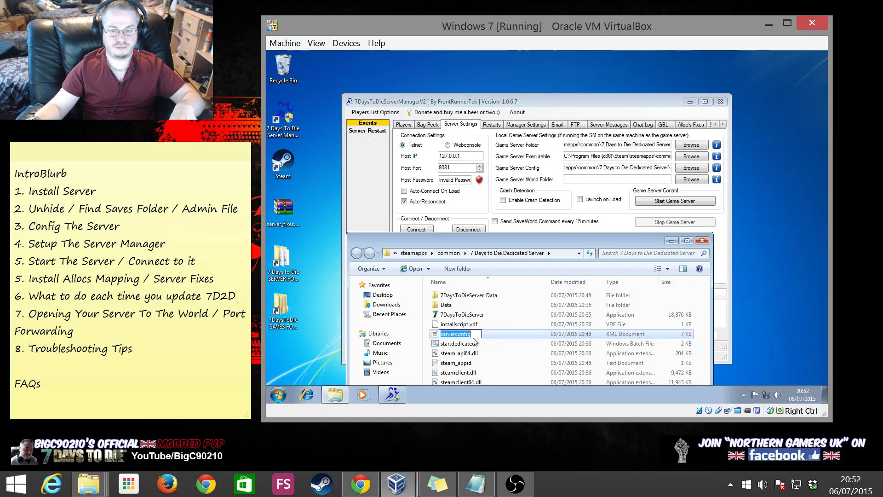
click(646, 167)
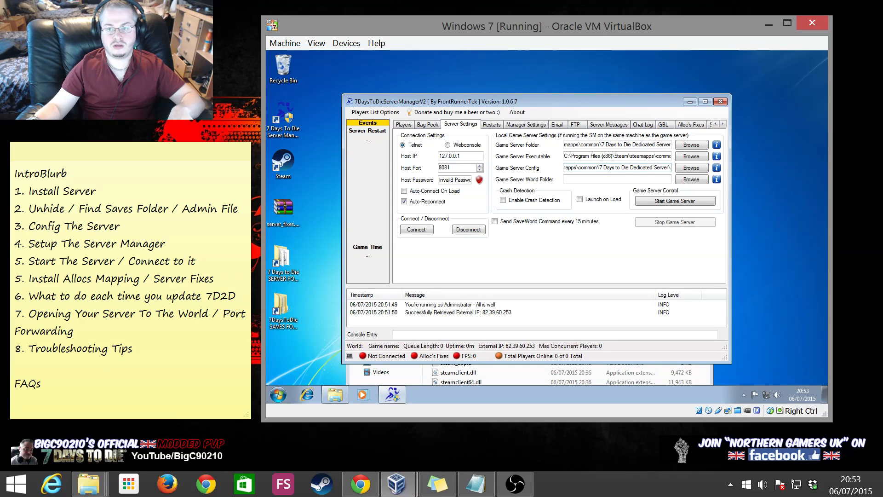
text(serverconfig)
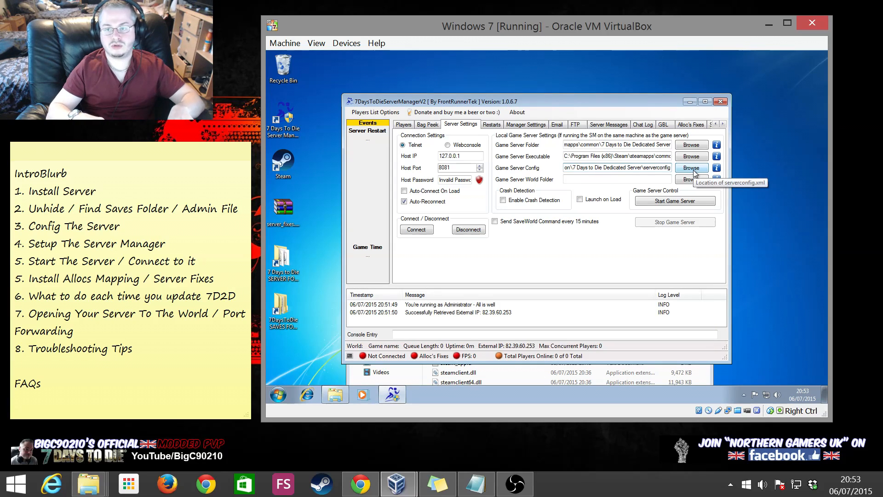
text(.x)
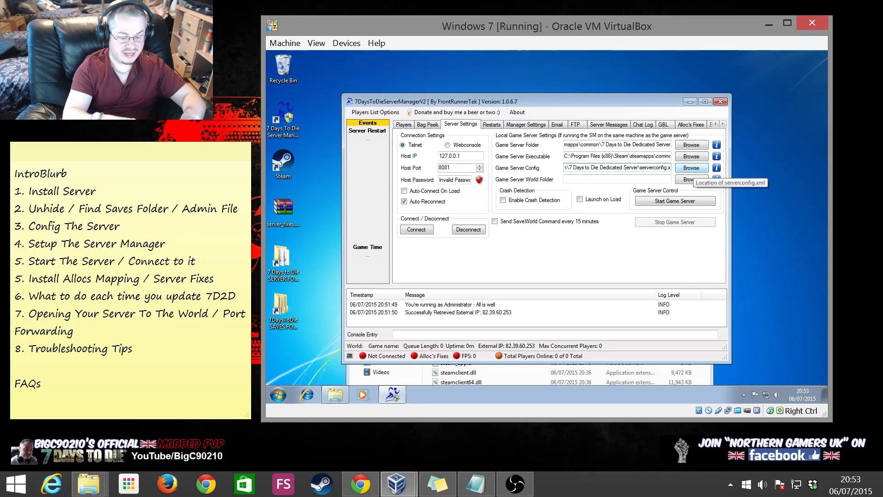
text(ml)
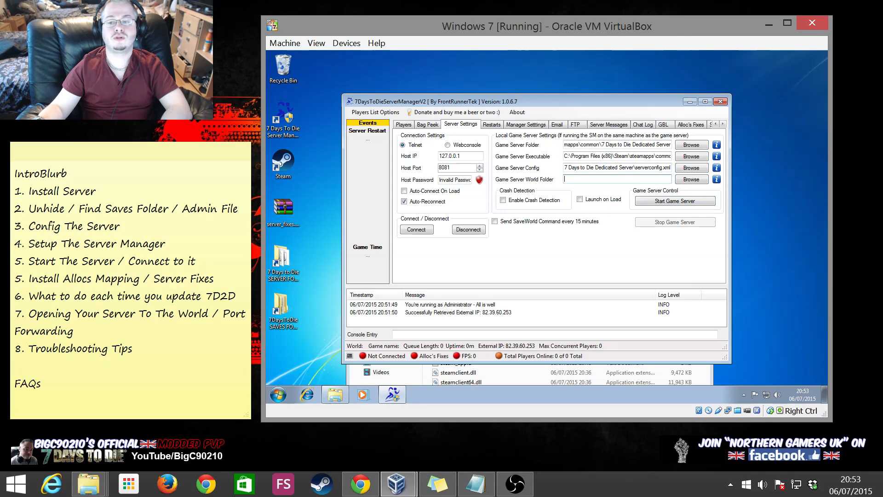
Set Game Server World Folder to AppData\Roaming\7DaysToDie\Saves\Navezgane\Testicles2, then enable Crash Detection
click(685, 180)
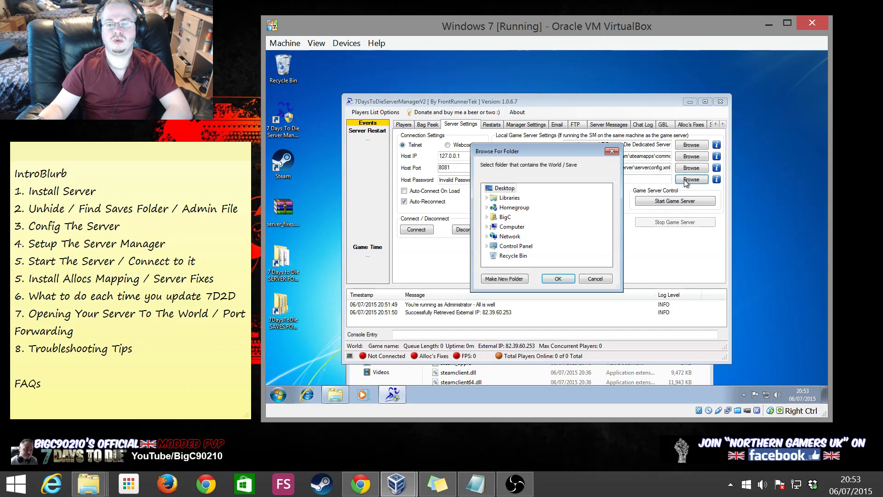
click(487, 227)
click(491, 236)
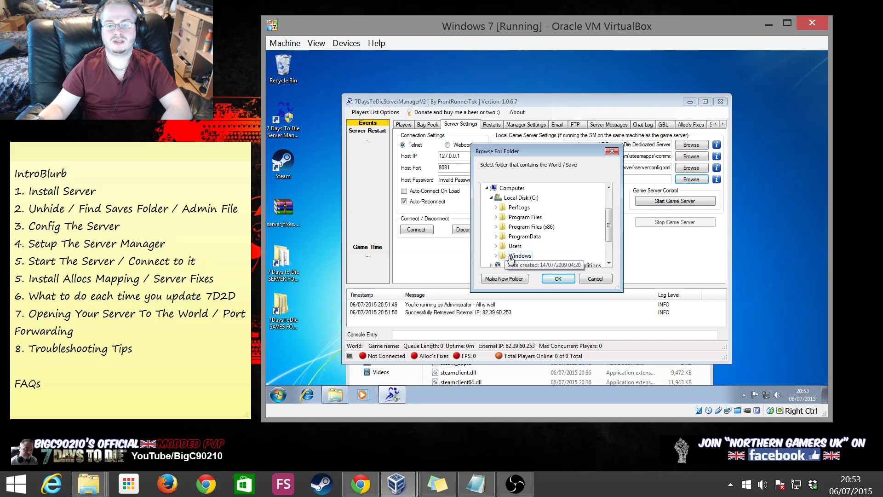
click(496, 246)
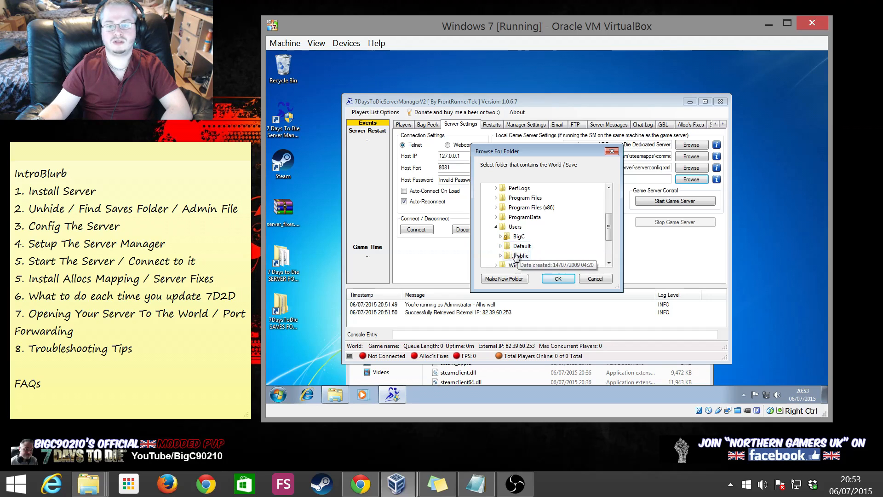
click(501, 237)
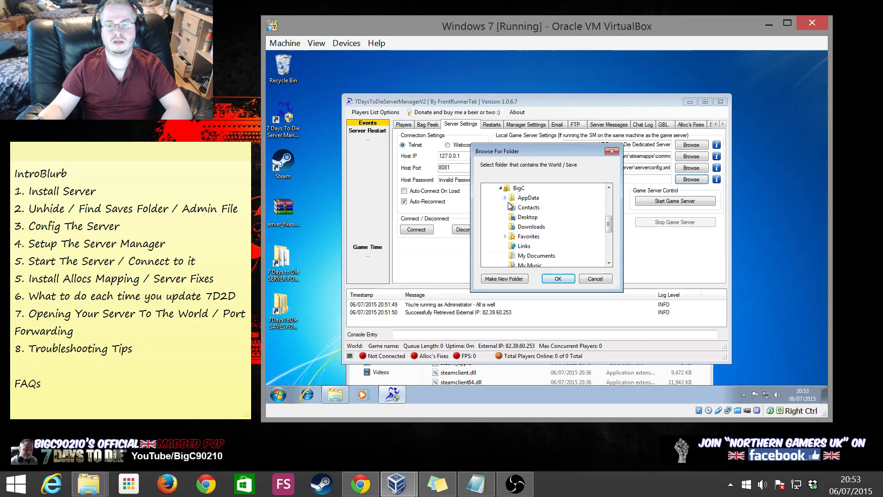
click(506, 197)
click(510, 226)
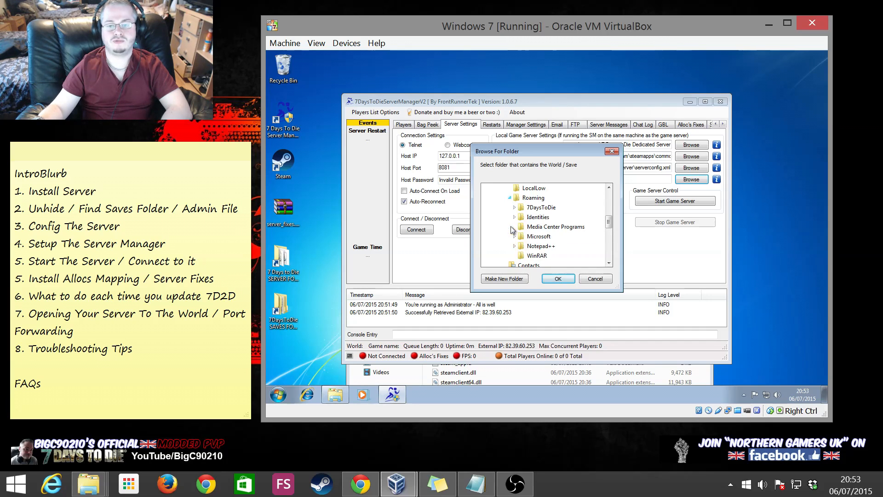
click(514, 208)
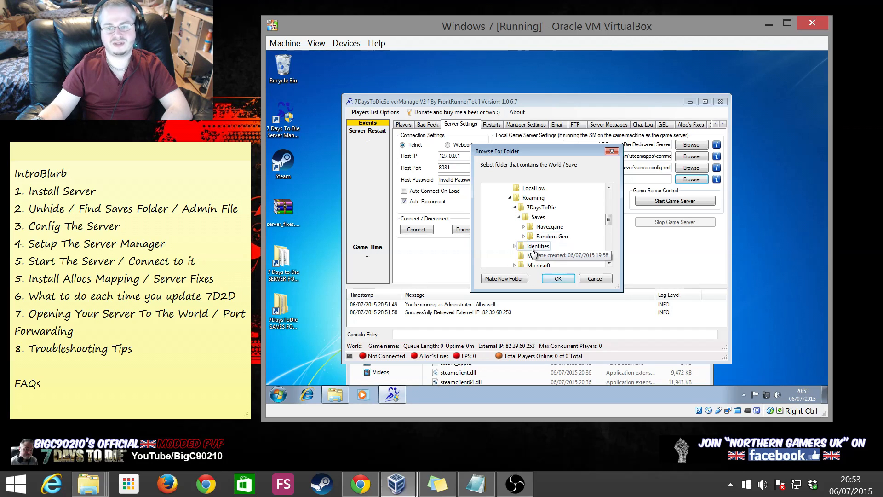
click(524, 227)
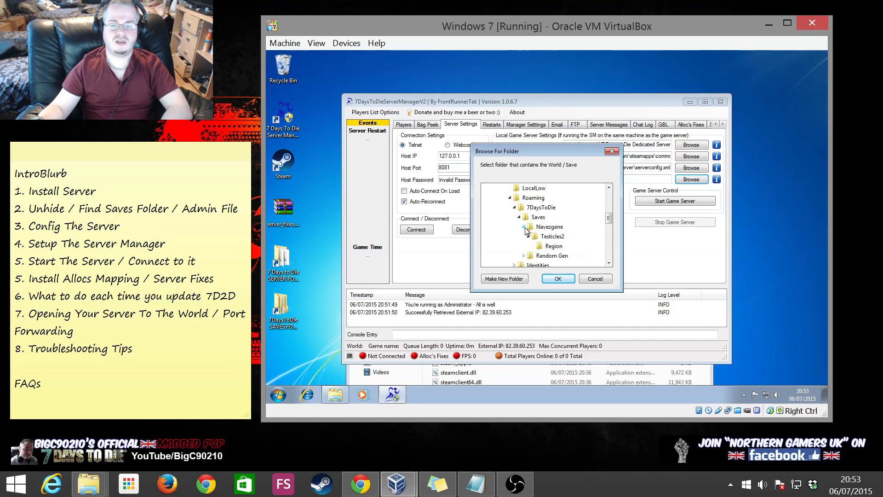
click(552, 237)
click(556, 279)
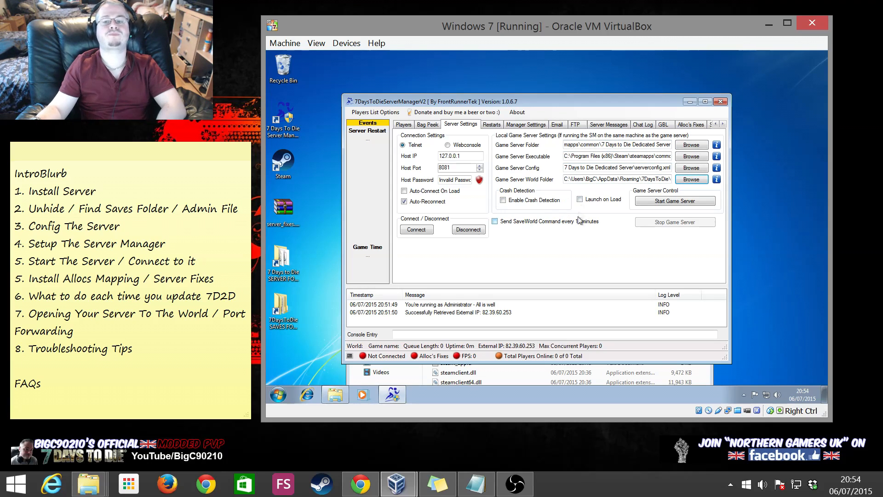
click(582, 201)
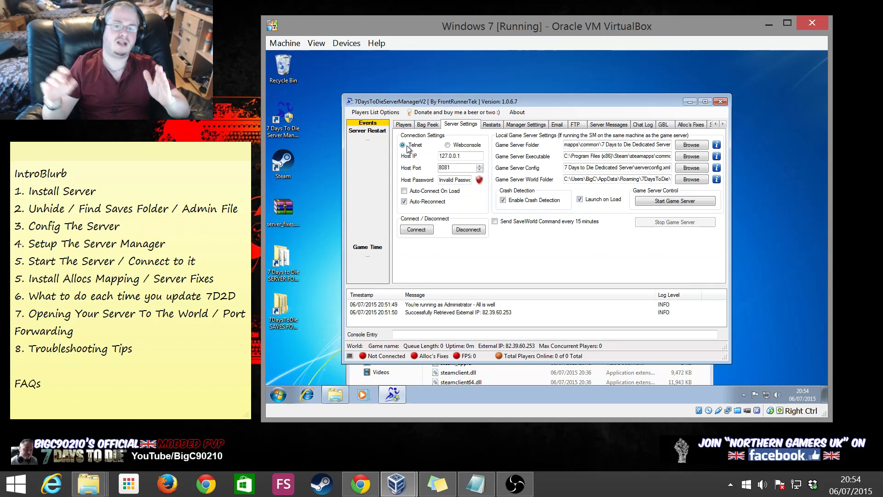
click(466, 146)
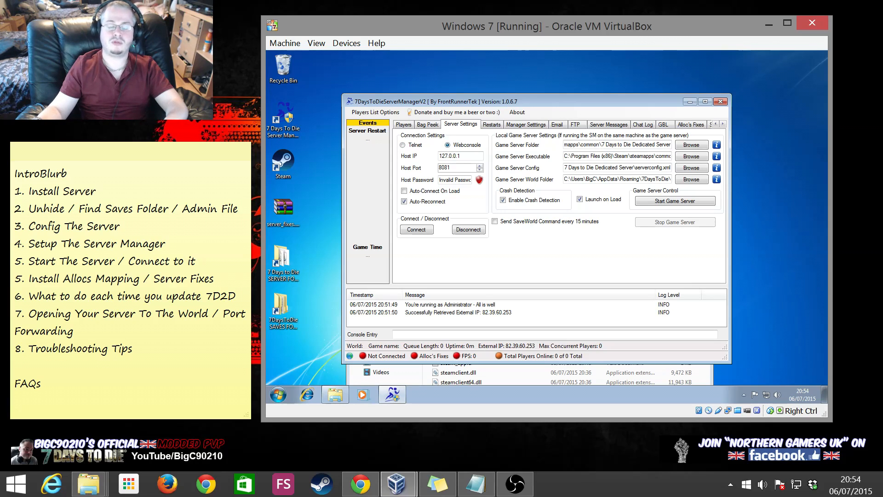
Rearrange the windows and open serverconfig.xml with Notepad++
drag(517, 104, 470, 88)
click(522, 341)
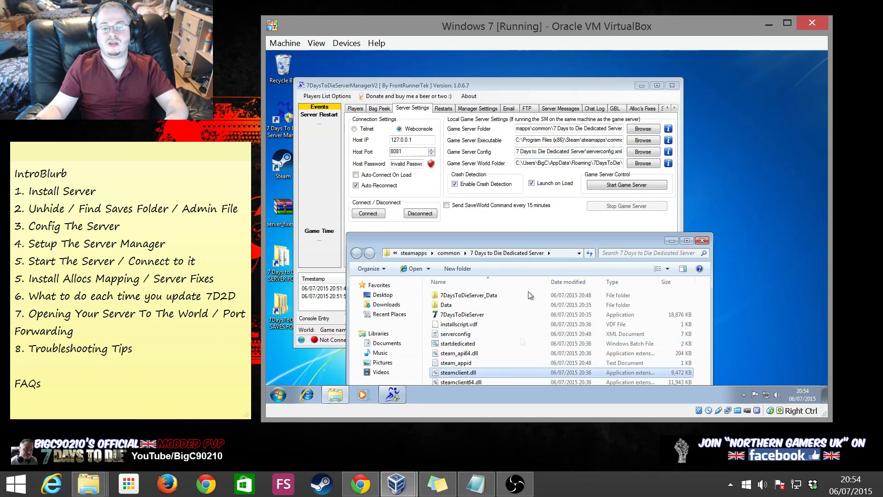
drag(526, 244, 591, 105)
drag(520, 195, 524, 198)
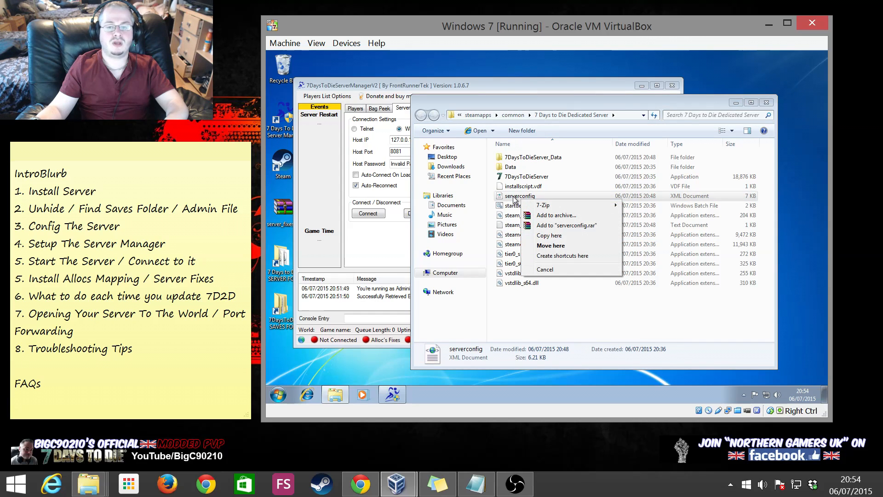
right_click(514, 198)
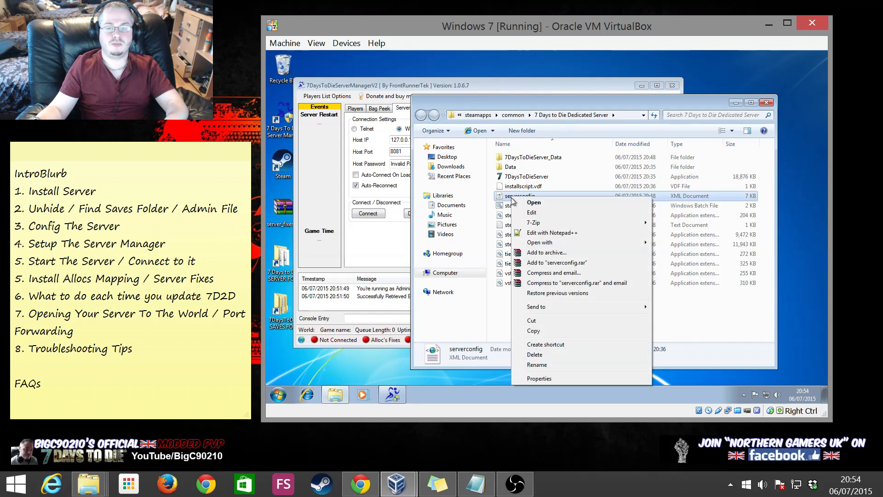
click(556, 235)
Dock Notepad++ on the right, minimise Explorer, widen the editor and scroll to the port settings
drag(711, 70, 865, 73)
click(539, 104)
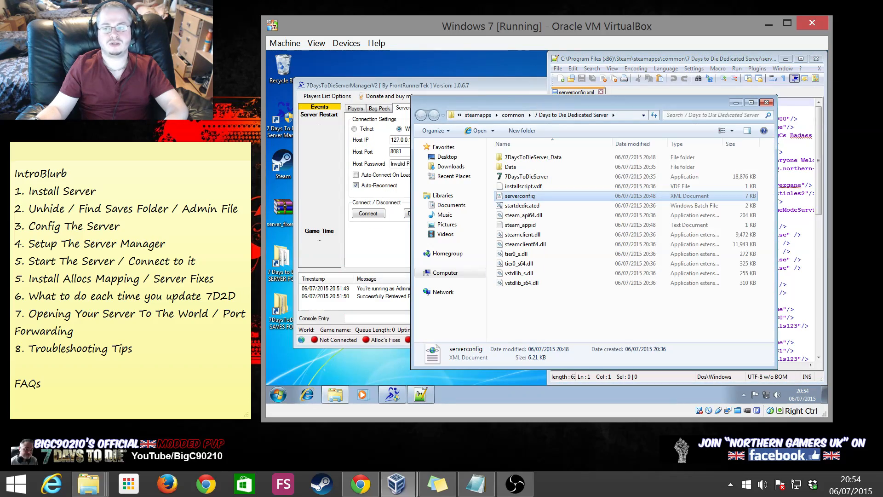
click(734, 103)
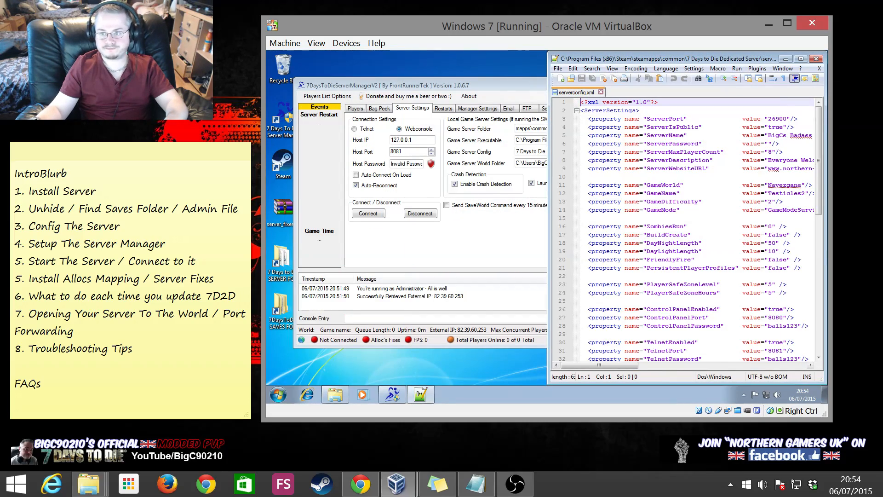
drag(550, 176, 505, 176)
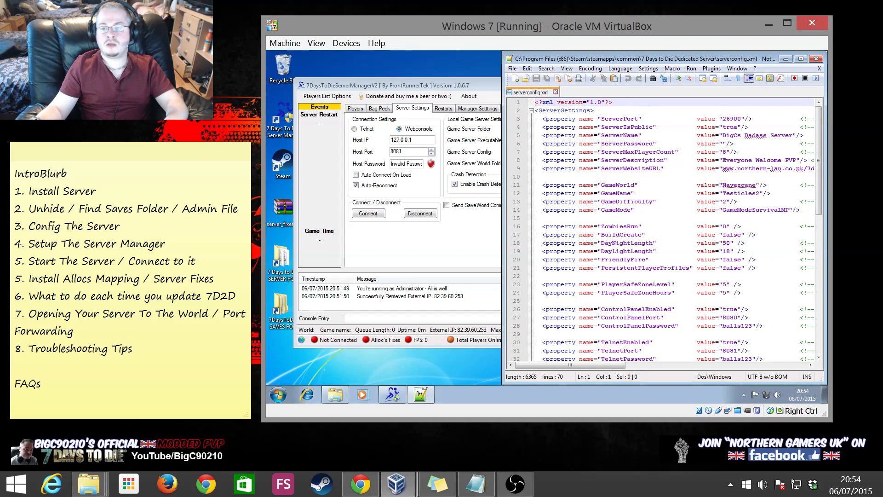
drag(820, 175, 818, 246)
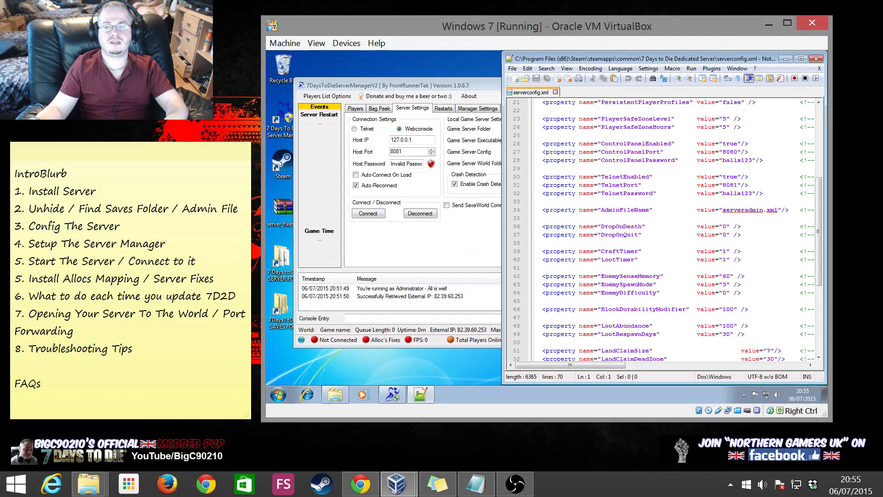
Change Host Port to 8080 and save the serverconfig ControlPanelPassword as the encrypted host password
click(406, 152)
key(BackSpace)
text(0)
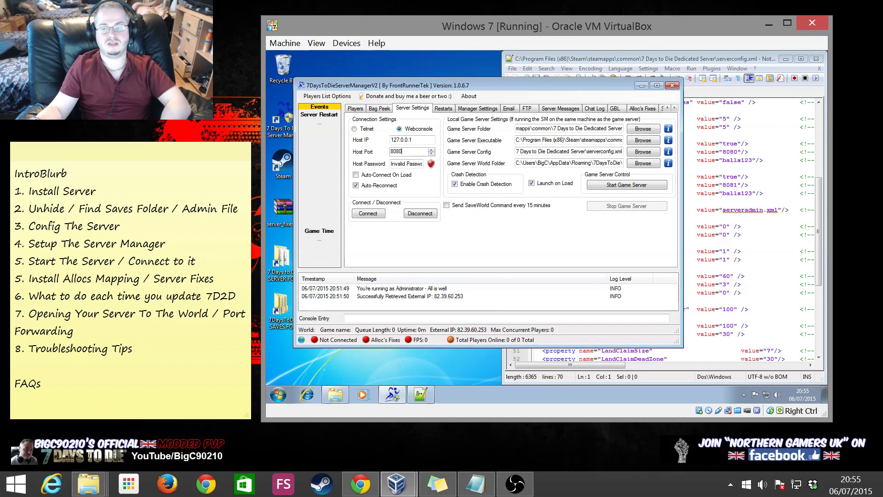
click(763, 168)
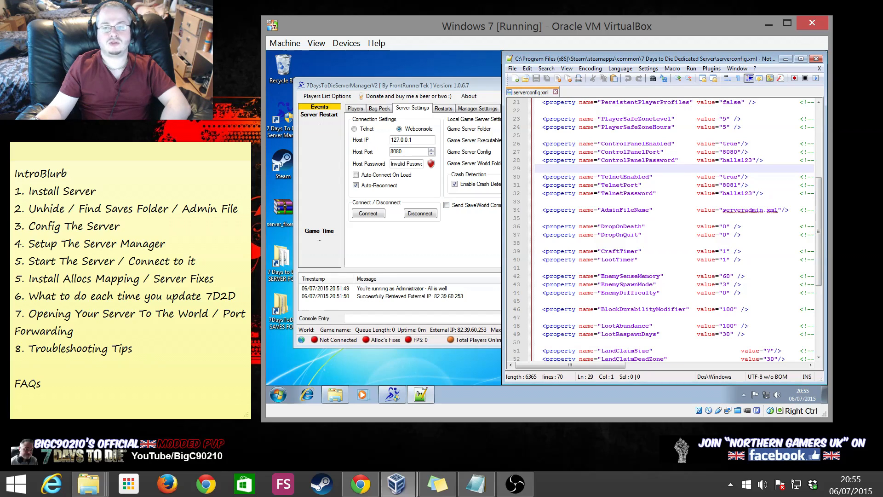
click(728, 160)
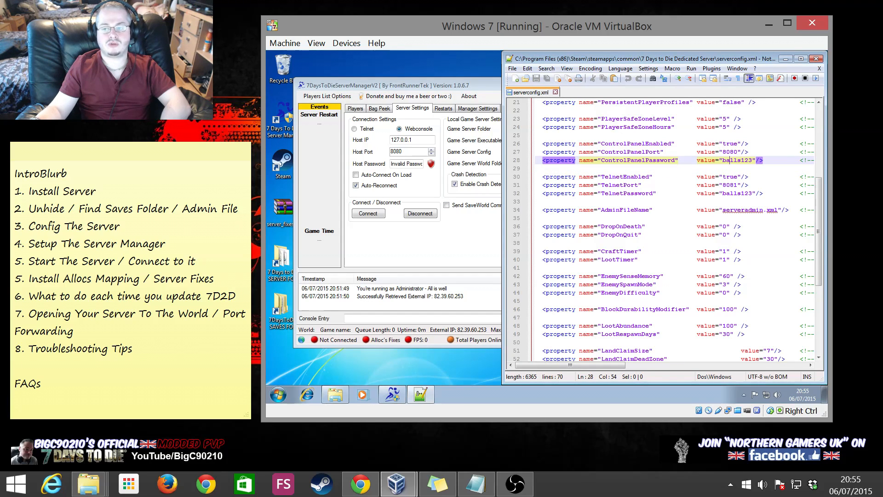
click(410, 163)
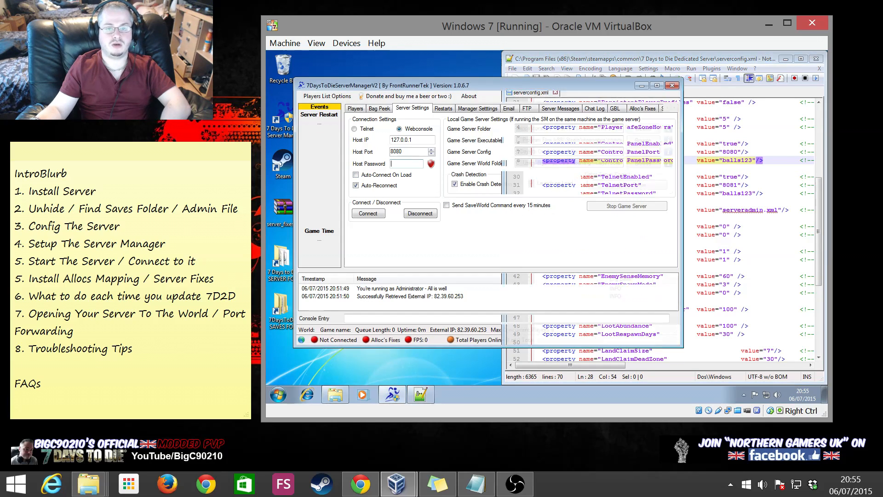
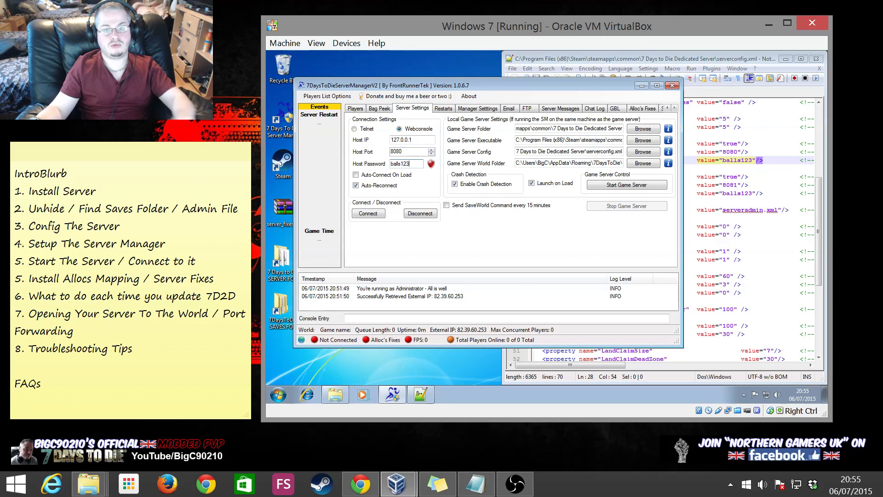
key(Return)
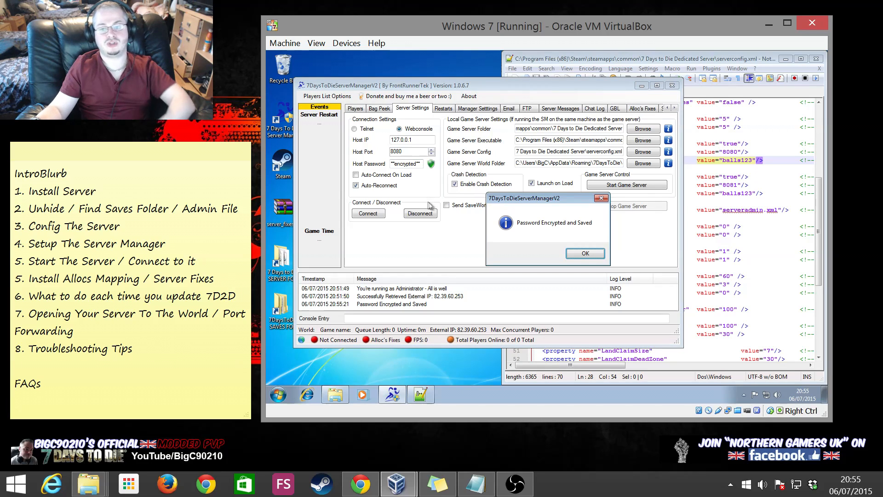
click(578, 253)
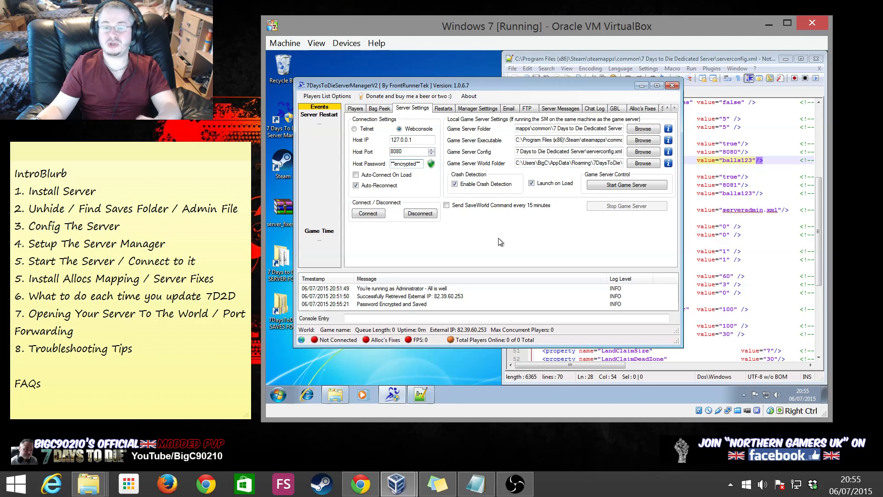
End the running 7DaysToDieServer.exe process from Task Manager
right_click(475, 392)
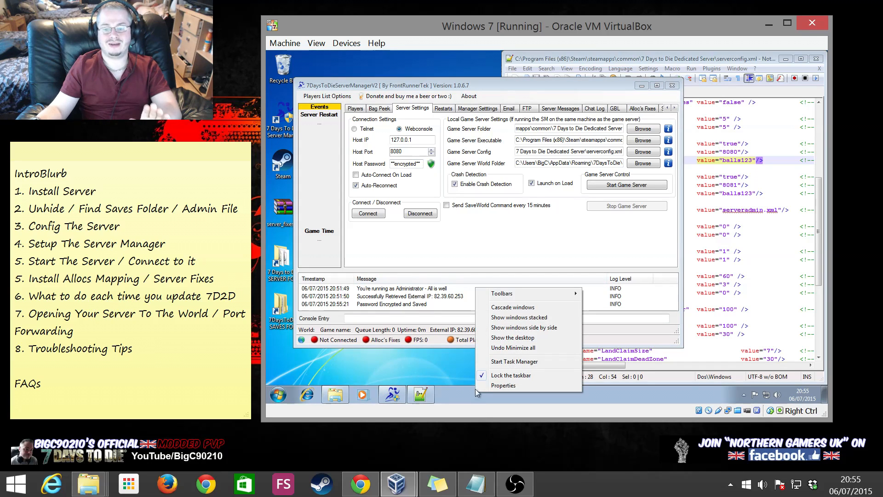
click(496, 361)
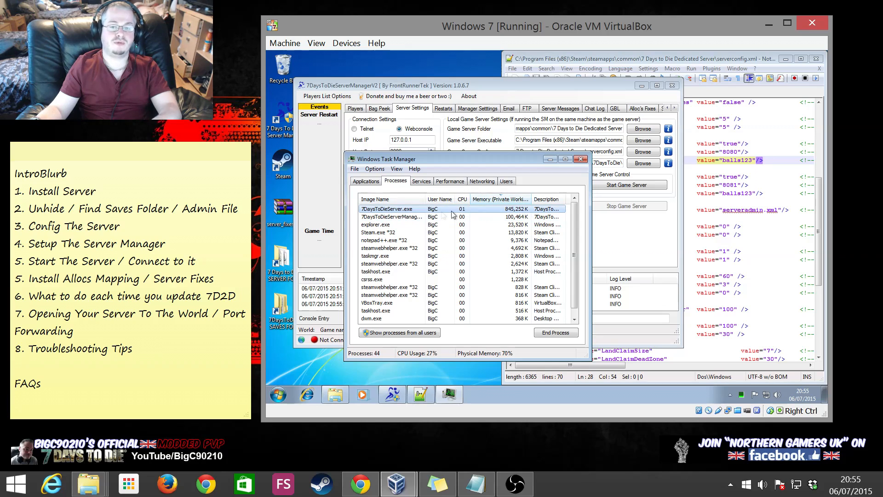
click(555, 333)
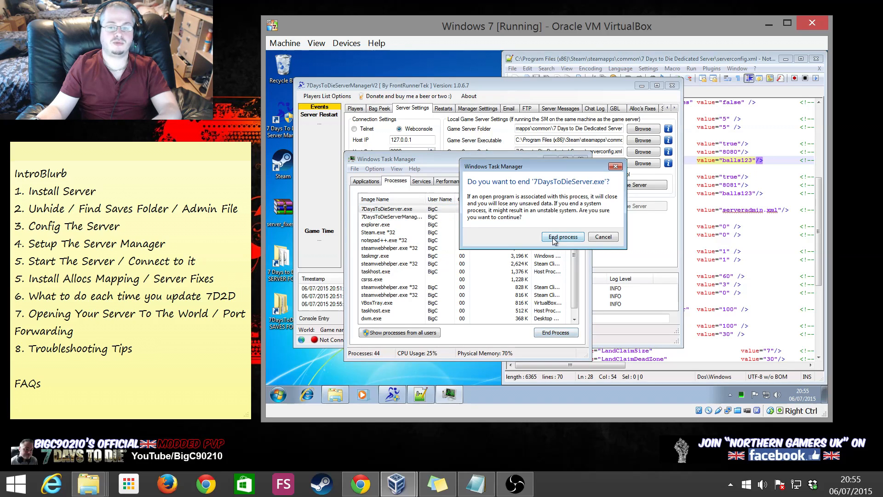
click(553, 238)
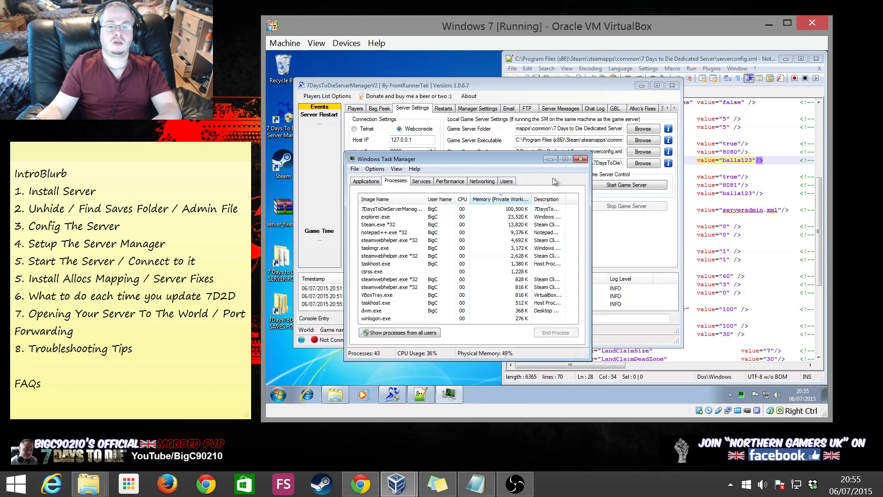
drag(495, 159, 732, 214)
drag(662, 233, 662, 233)
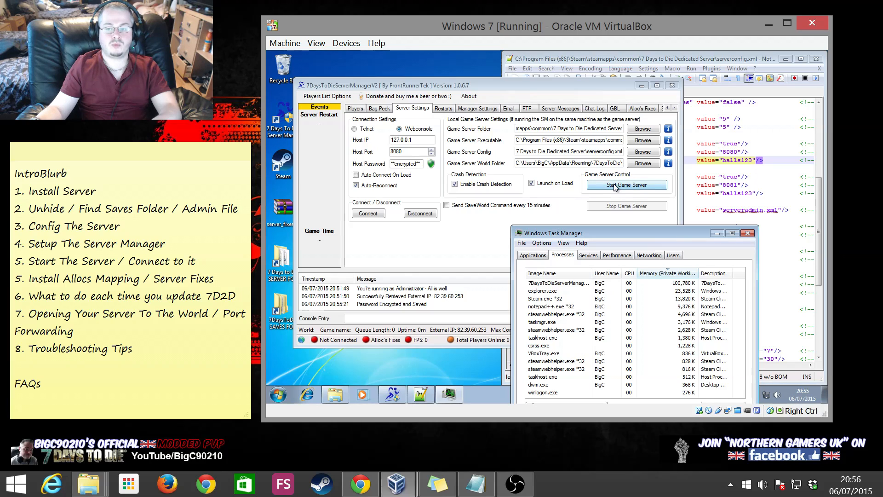
Start the game server from Server Manager and watch its process in Task Manager
drag(565, 88, 550, 75)
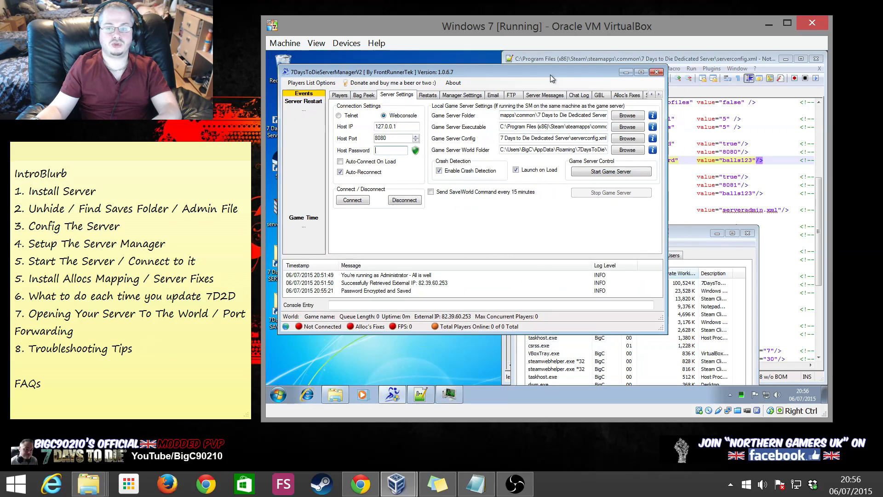
click(603, 172)
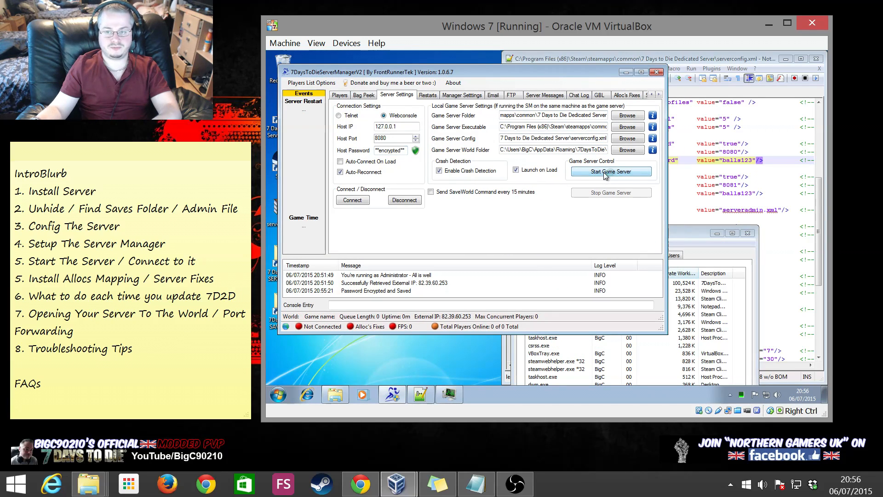
click(672, 234)
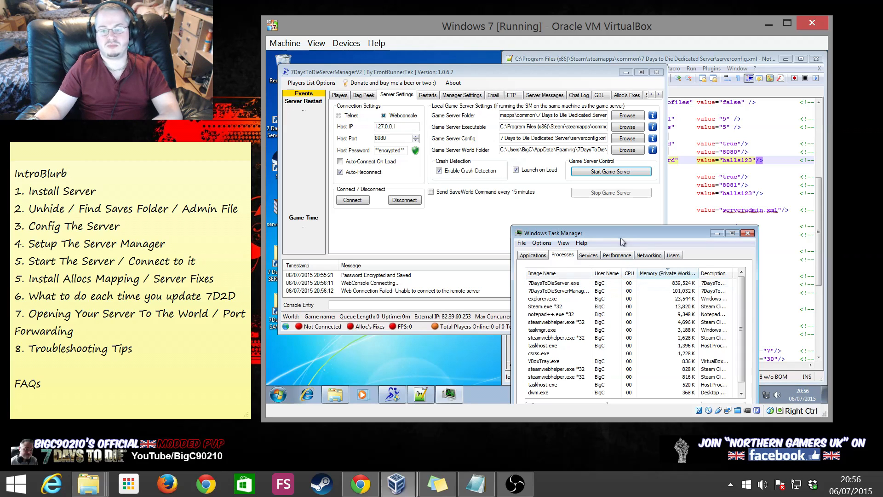
drag(616, 233, 676, 161)
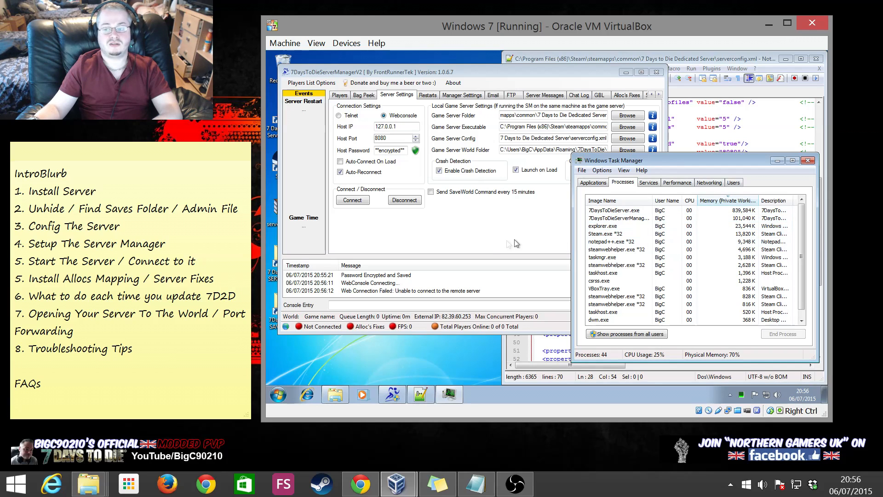
click(440, 239)
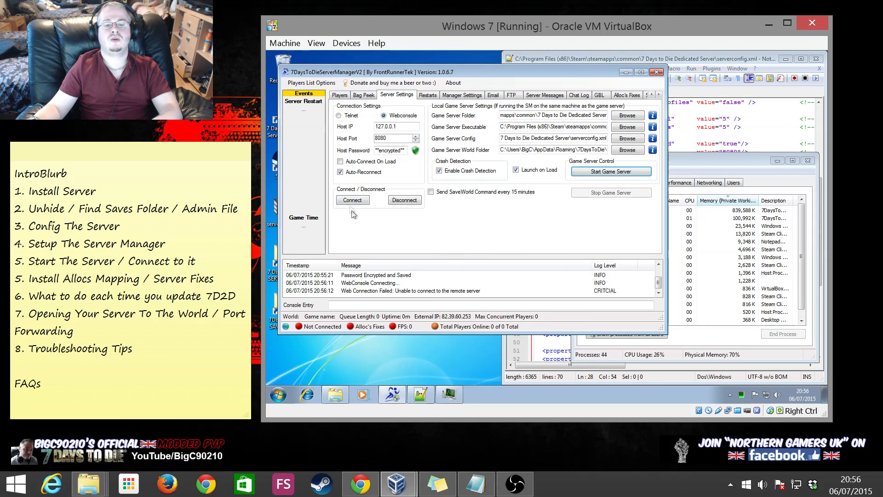
click(352, 200)
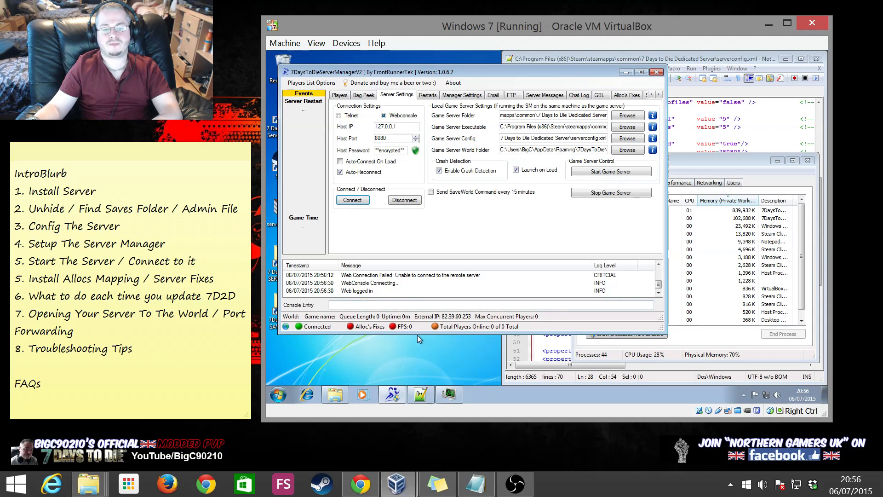
drag(416, 334, 416, 359)
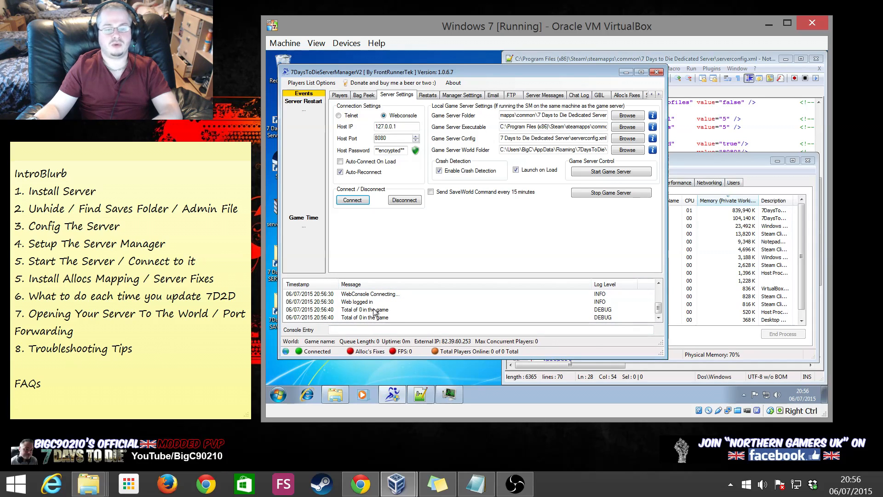
drag(380, 274, 382, 244)
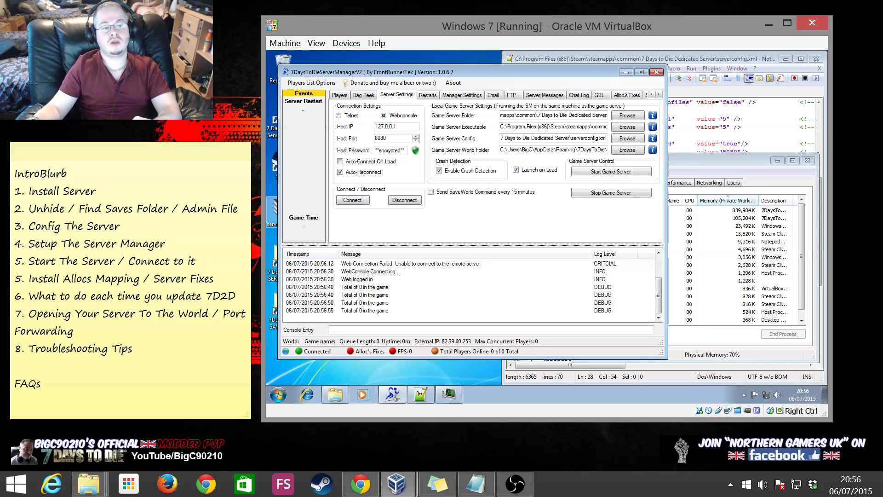
click(143, 244)
drag(167, 244, 14, 244)
click(129, 262)
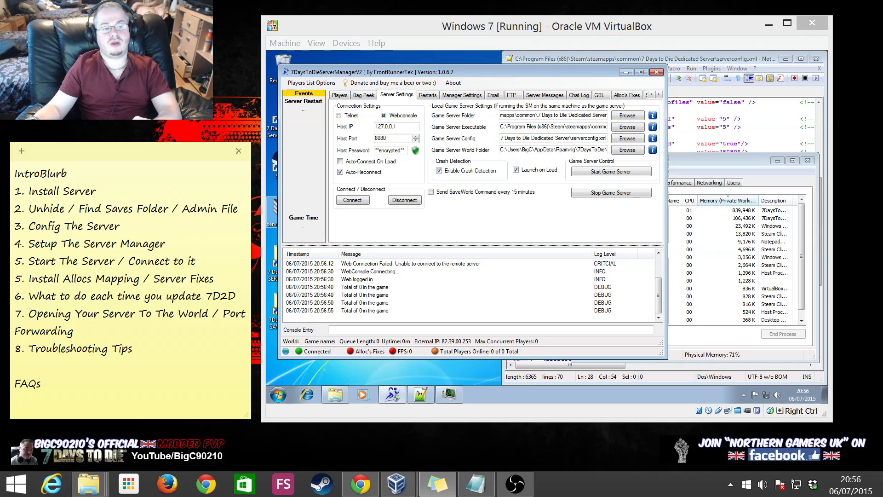
drag(197, 261, 14, 261)
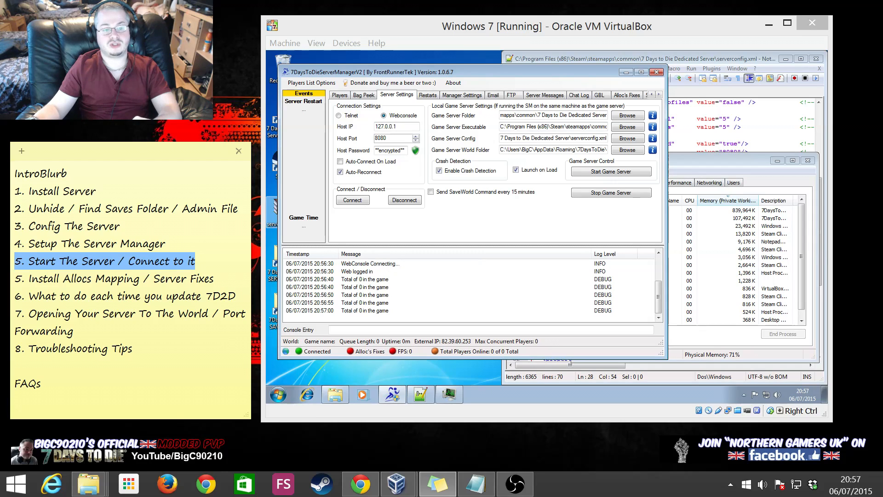
click(99, 261)
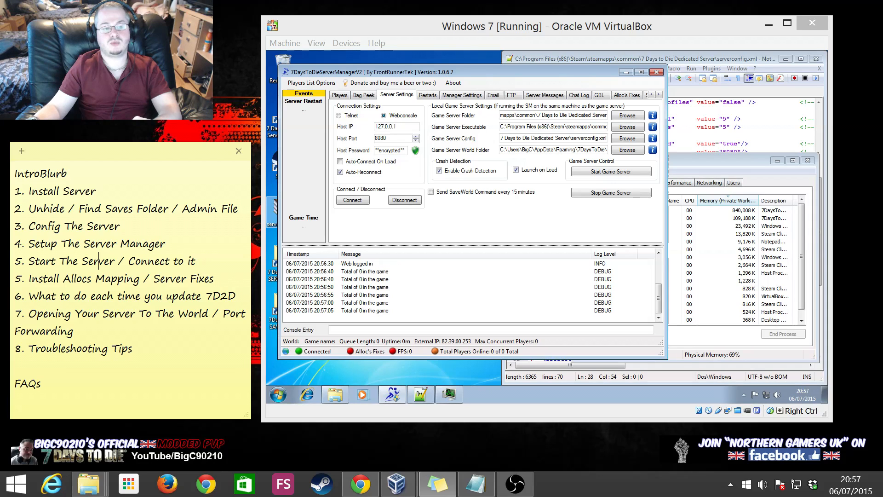
drag(215, 278, 14, 278)
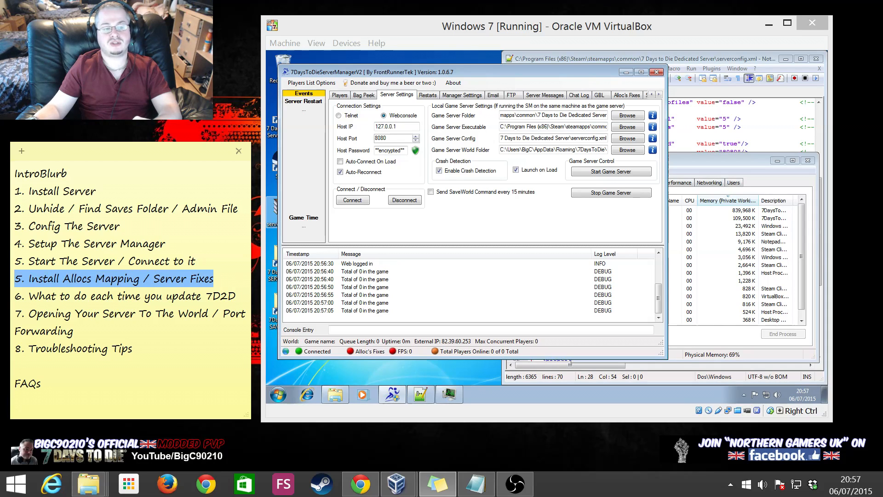
click(139, 278)
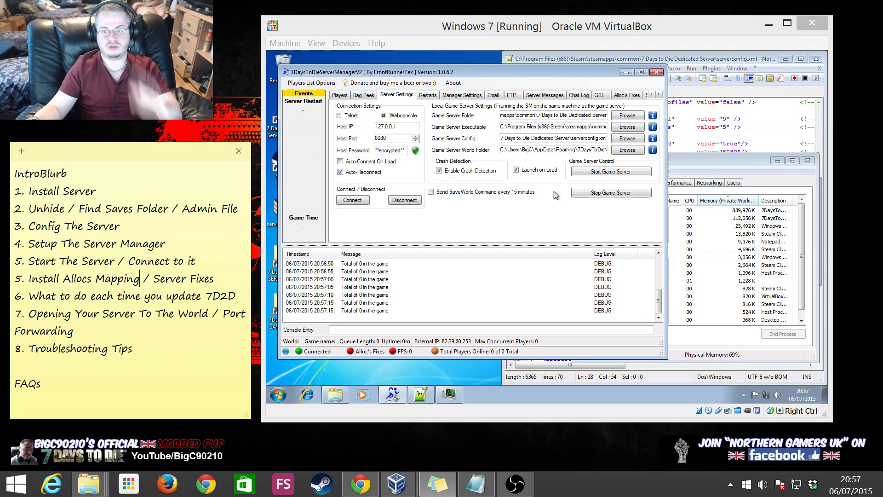
click(616, 193)
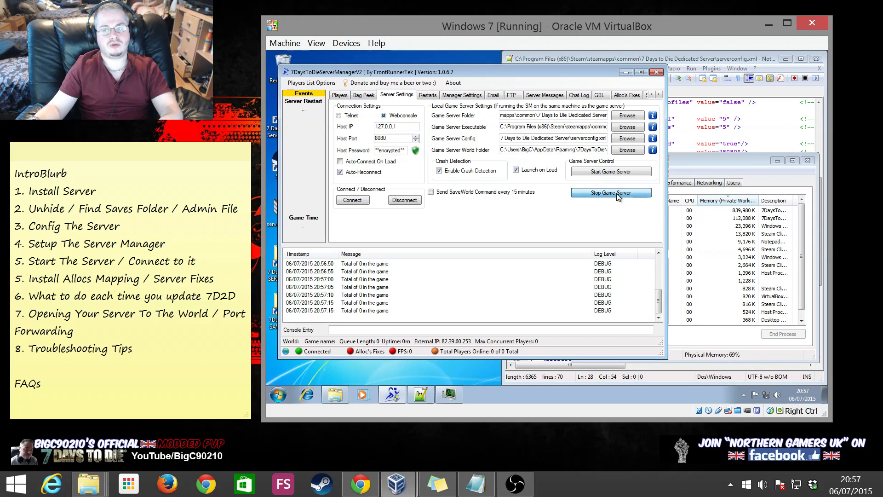
Minimise Server Manager, Task Manager and Notepad++, and close the open folder window
click(625, 73)
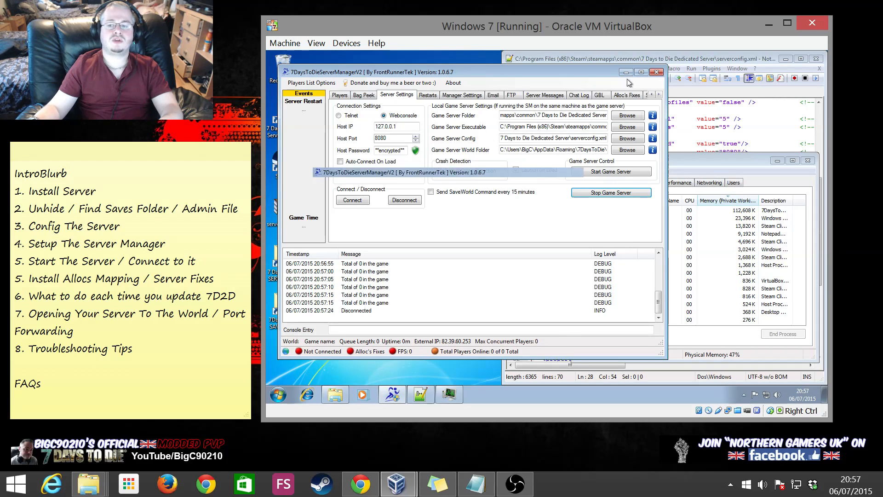
click(778, 160)
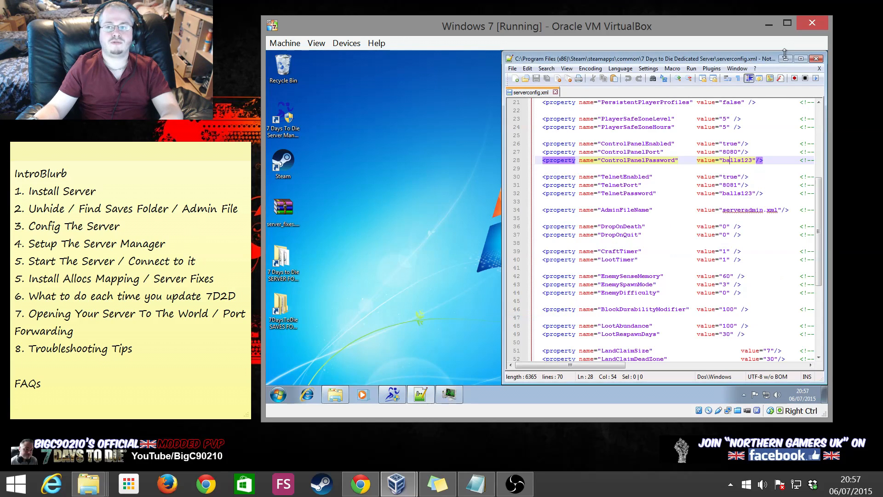
click(785, 60)
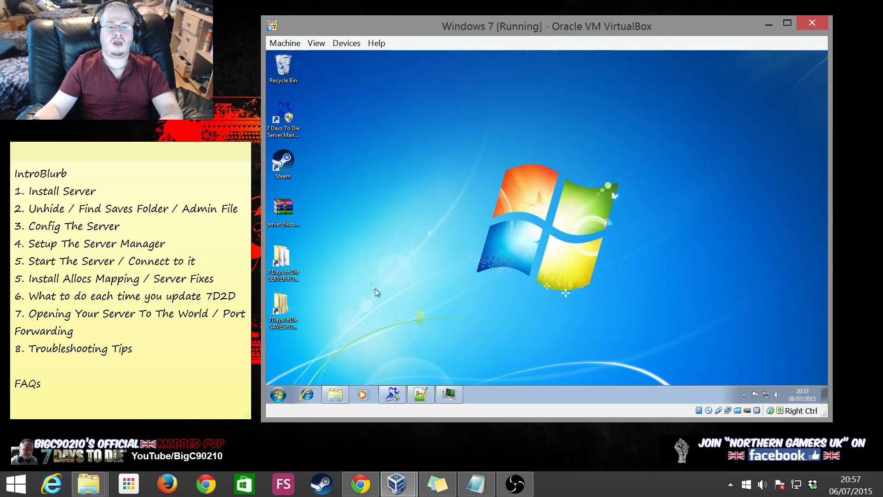
mouse_move(330, 399)
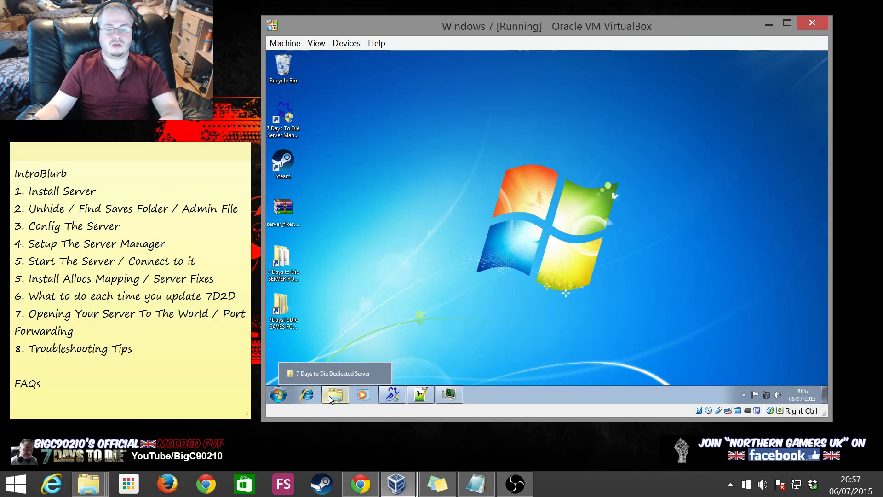
right_click(334, 398)
click(336, 375)
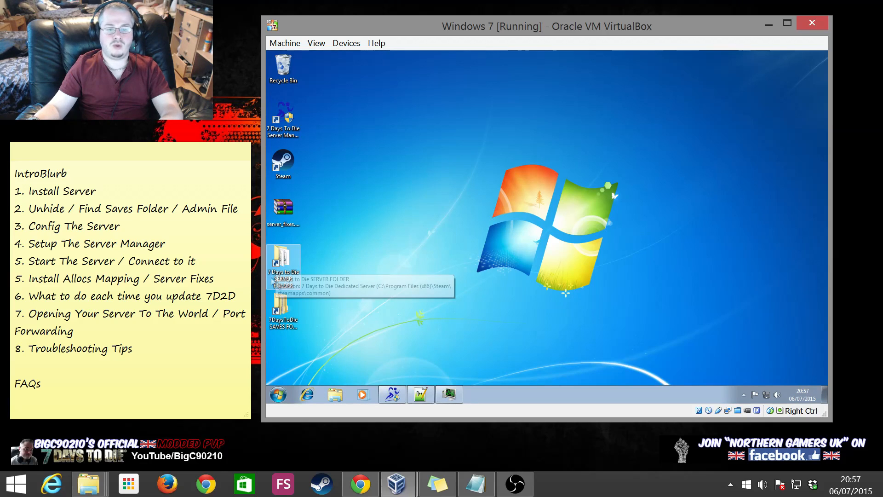
Open the dedicated server folder and the server_fixes.tar.gz archive in WinRAR
double_click(287, 263)
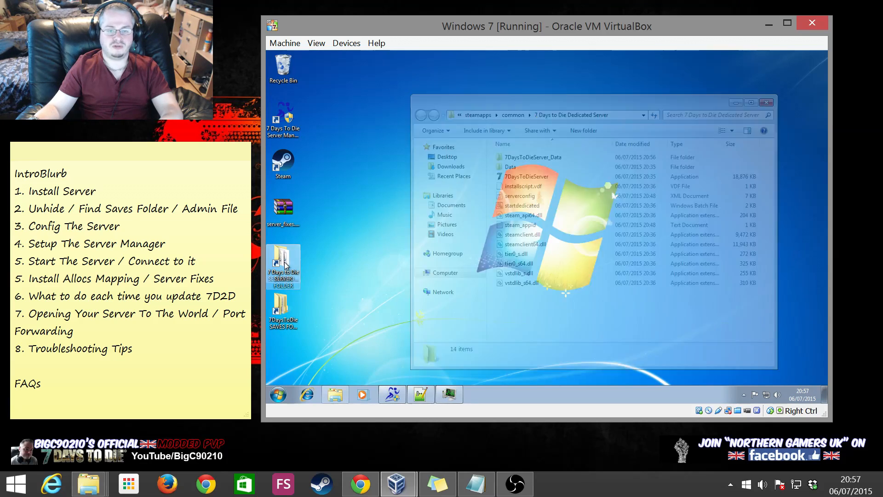
drag(569, 105, 611, 84)
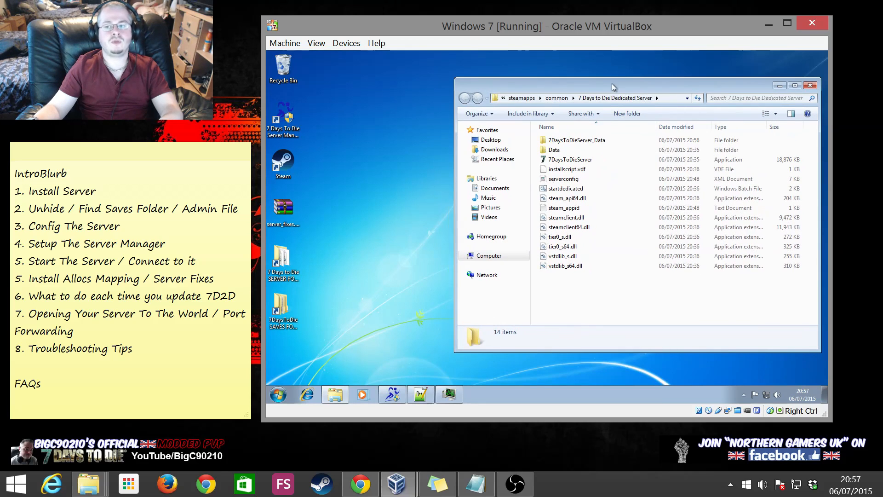
click(286, 210)
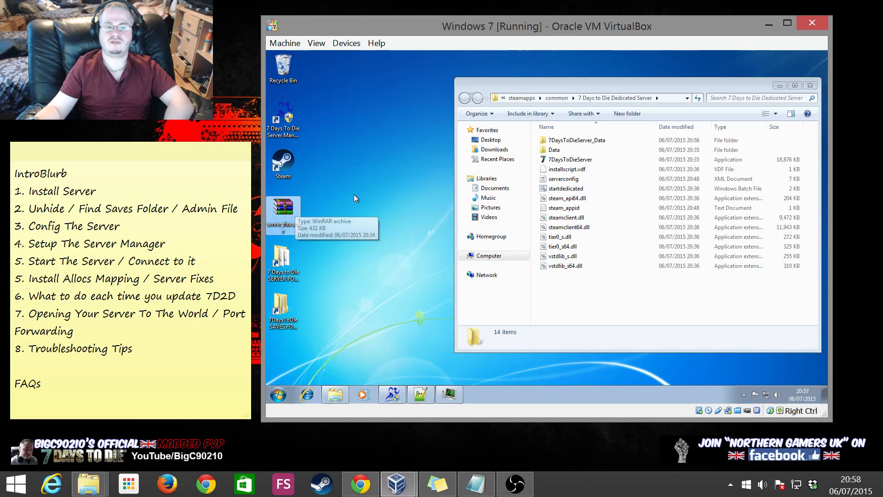
click(286, 226)
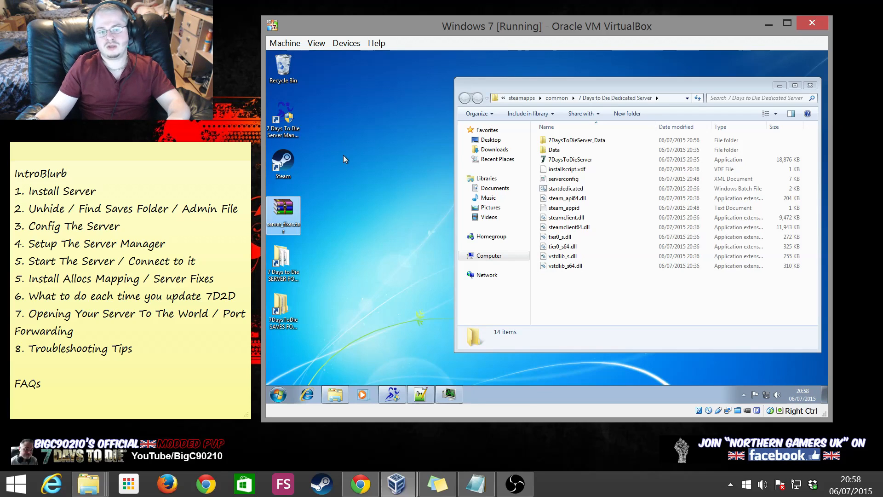
double_click(290, 217)
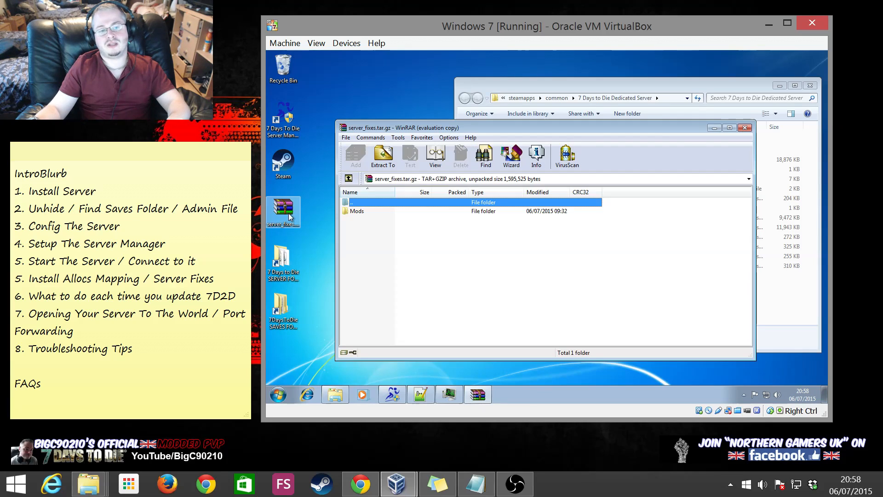
Copy the archive's Mods folder into the 7 Days to Die Dedicated Server folder and close WinRAR
click(366, 212)
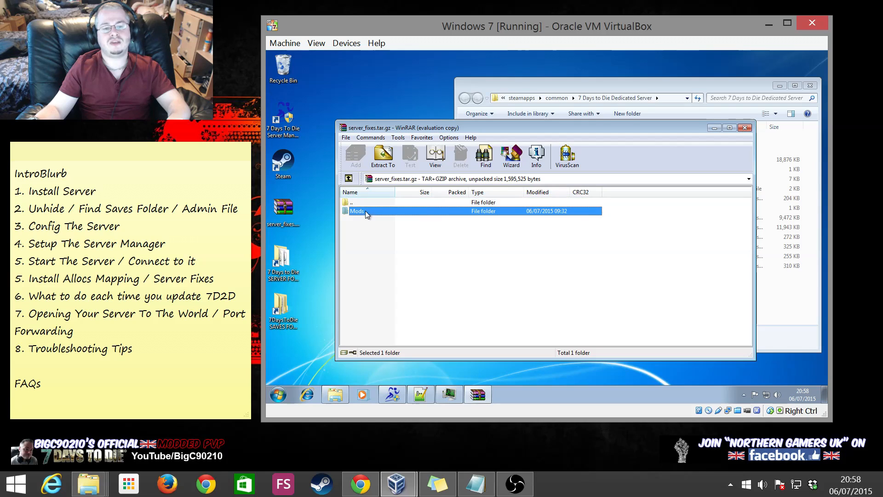
drag(514, 126, 459, 73)
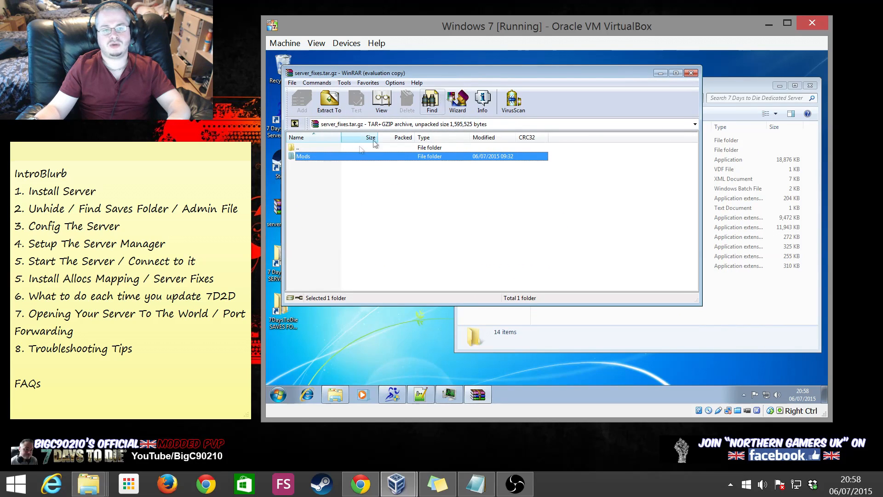
drag(319, 155, 766, 302)
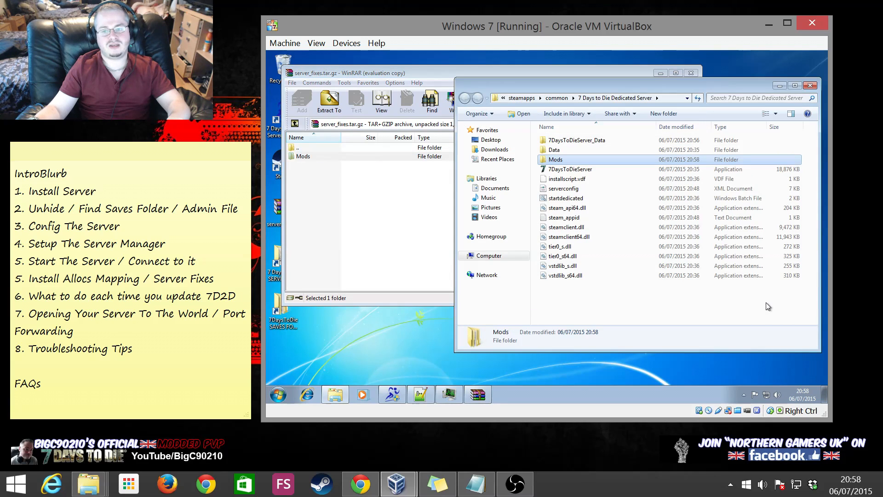
click(405, 232)
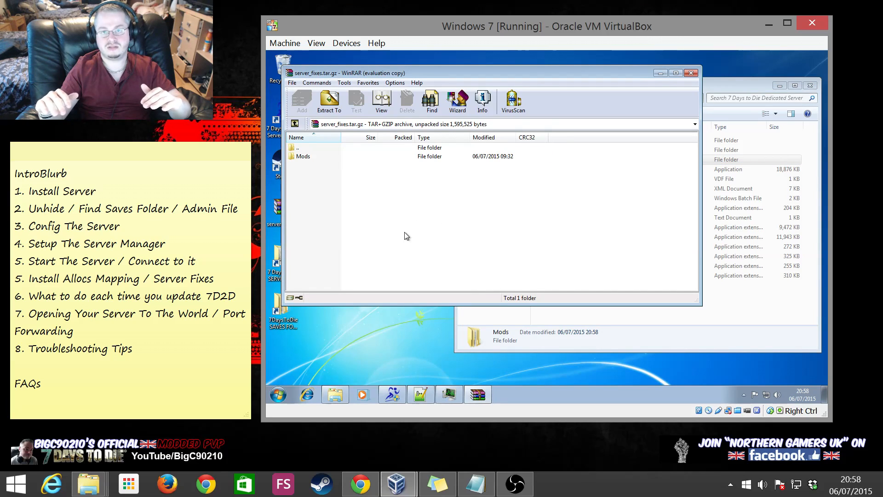
click(691, 73)
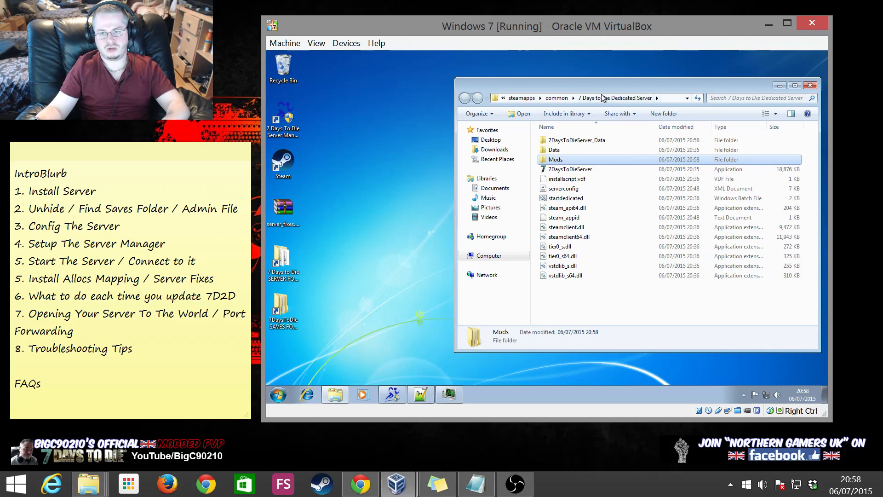
click(582, 282)
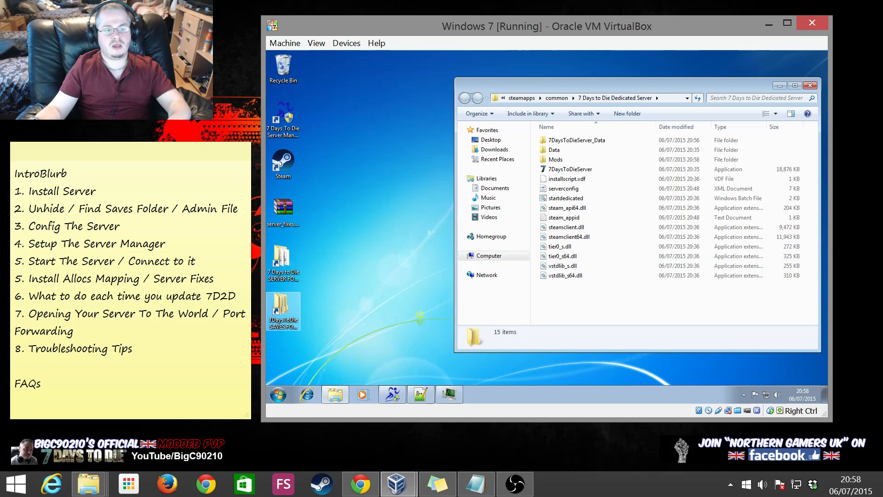
click(393, 390)
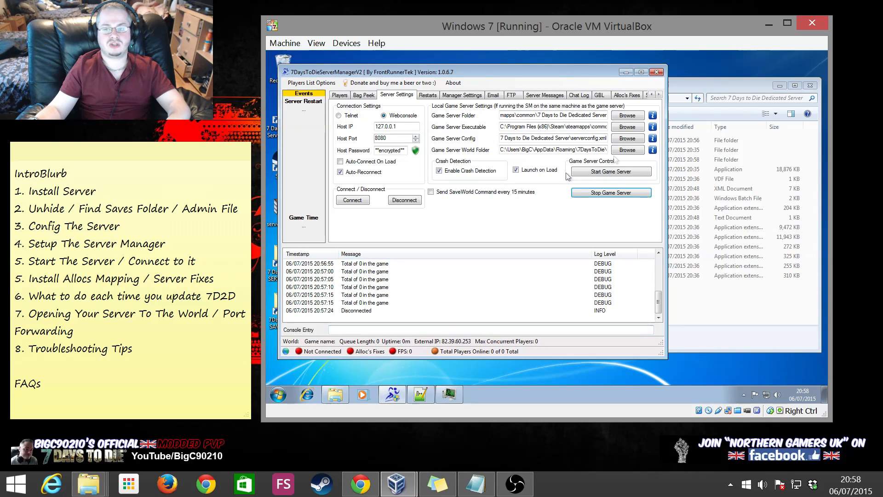
Start the game server, check 7DaysToDieServer.exe in Task Manager, then launch Steam on the host
click(450, 393)
drag(691, 159, 680, 180)
click(611, 171)
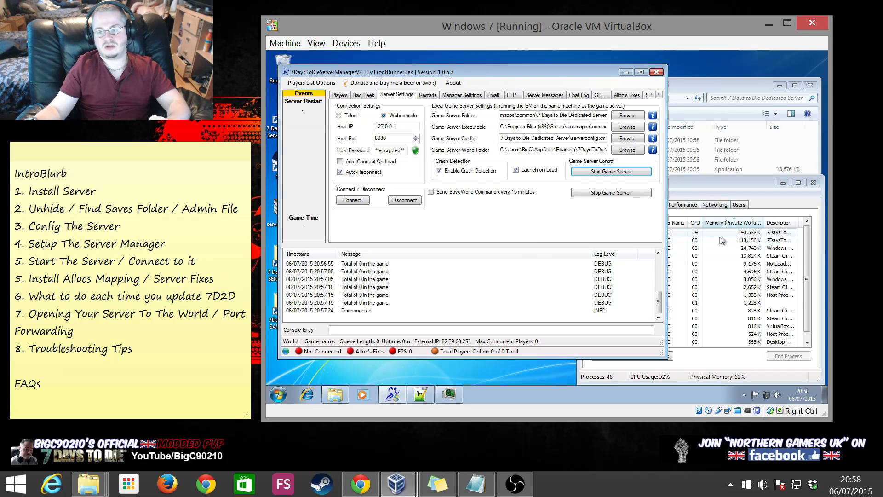
click(723, 255)
click(704, 232)
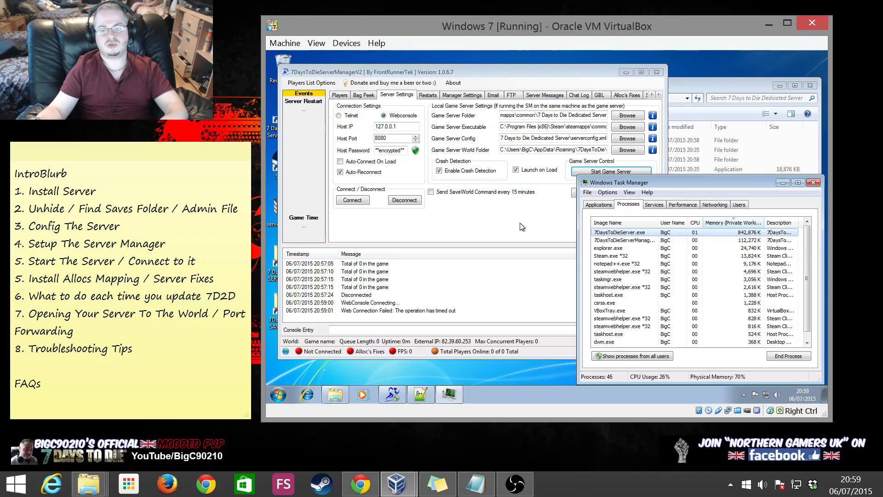
click(505, 221)
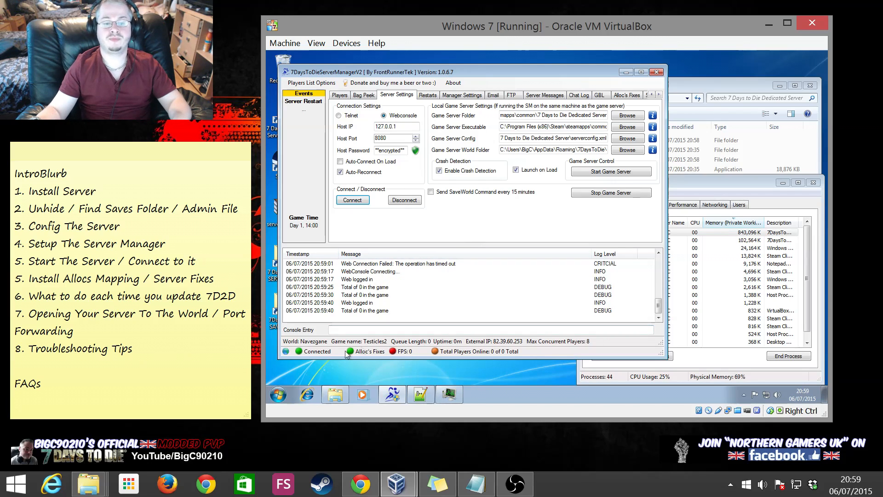
click(311, 481)
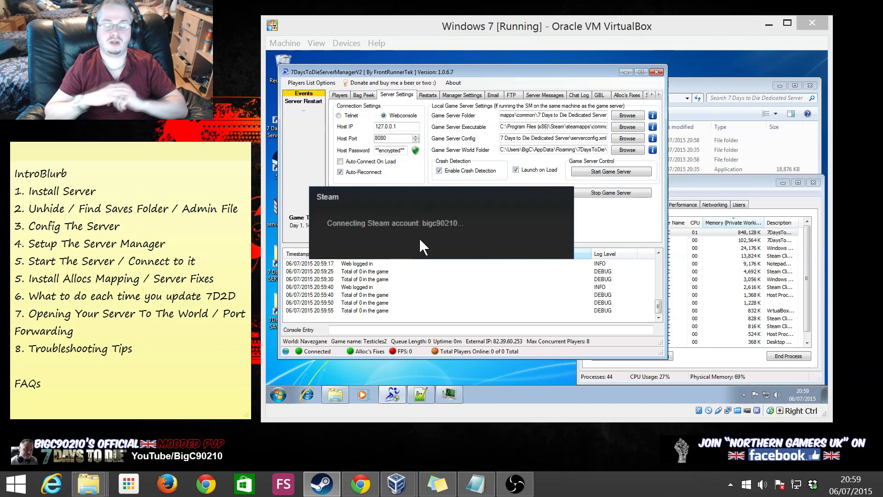
Open Internet Explorer in the VM, set Steam to appear offline and minimize Friends
click(307, 394)
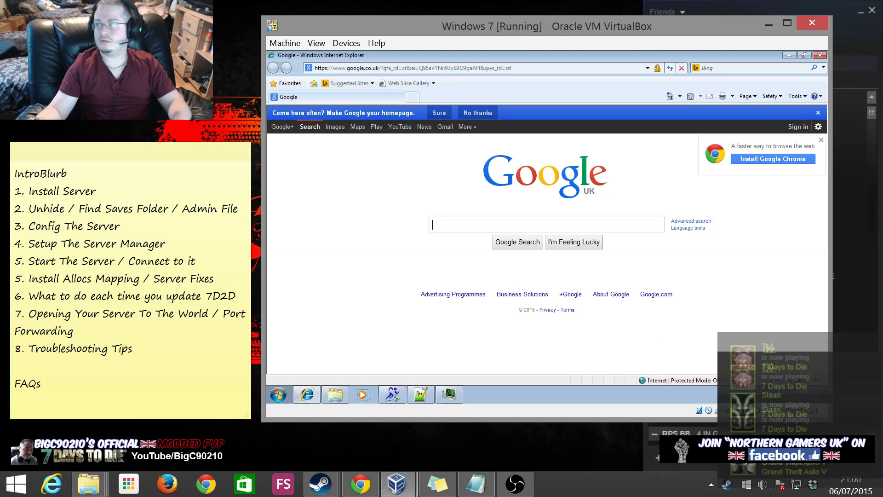
click(853, 188)
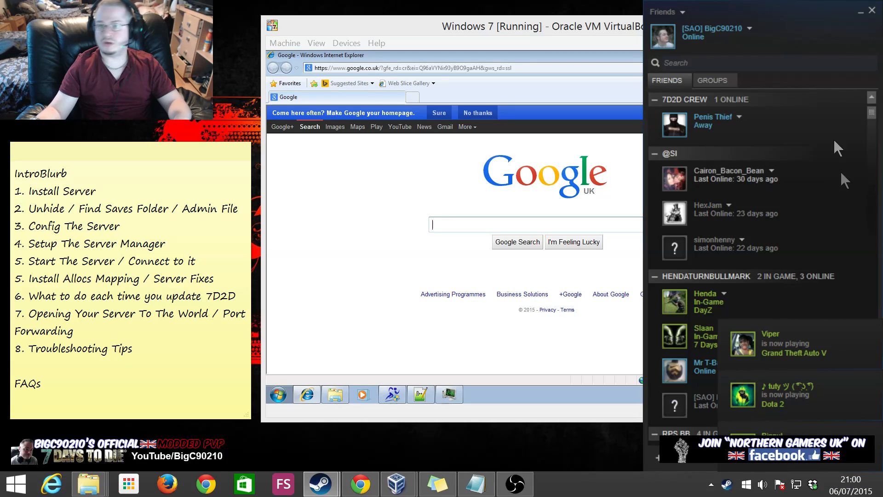
click(748, 28)
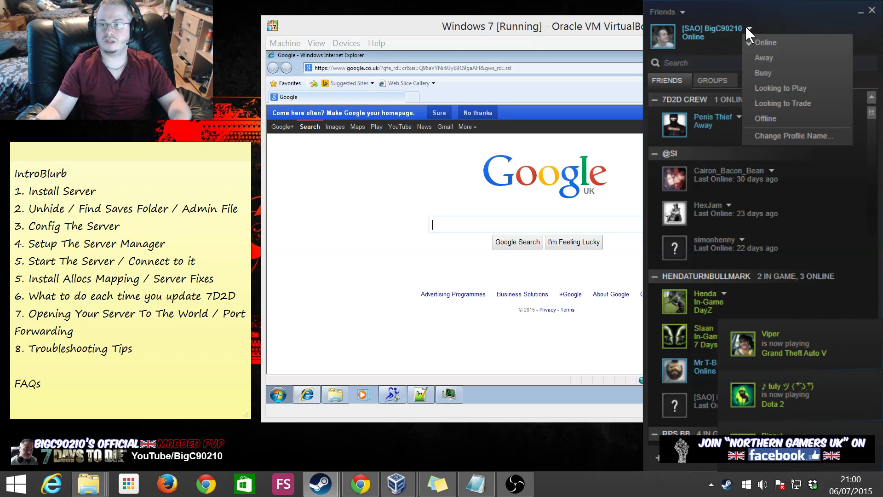
click(764, 118)
click(860, 13)
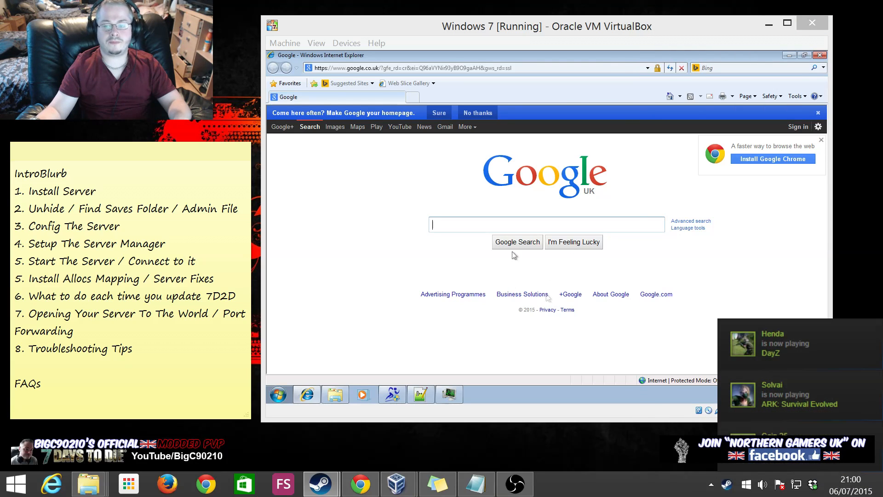
drag(520, 28, 508, 29)
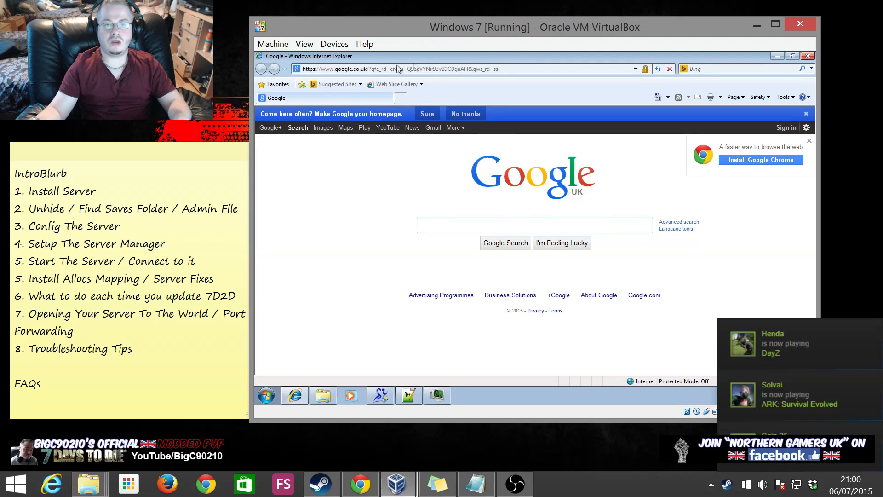
click(399, 69)
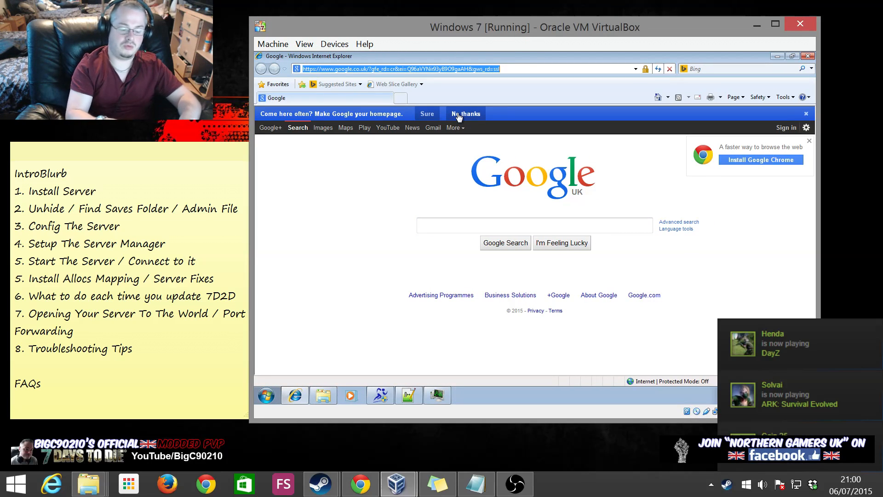
text(htto)
key(BackSpace)
text(p)
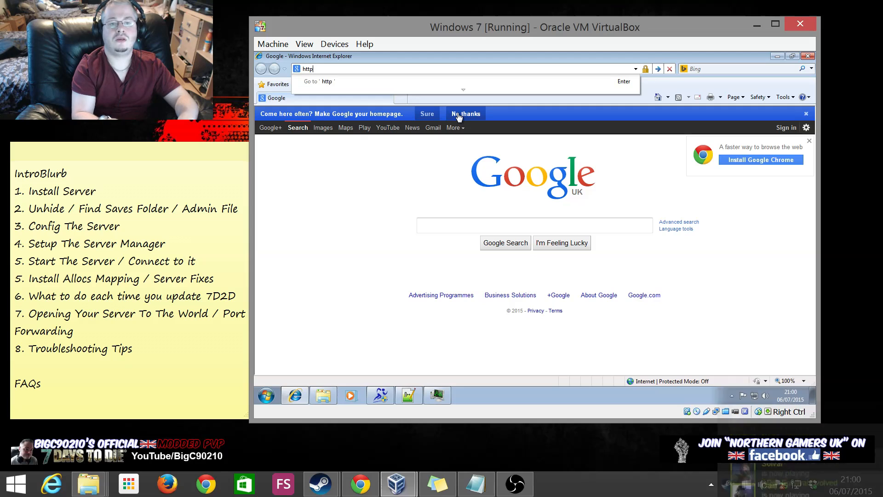
text(://localhost:)
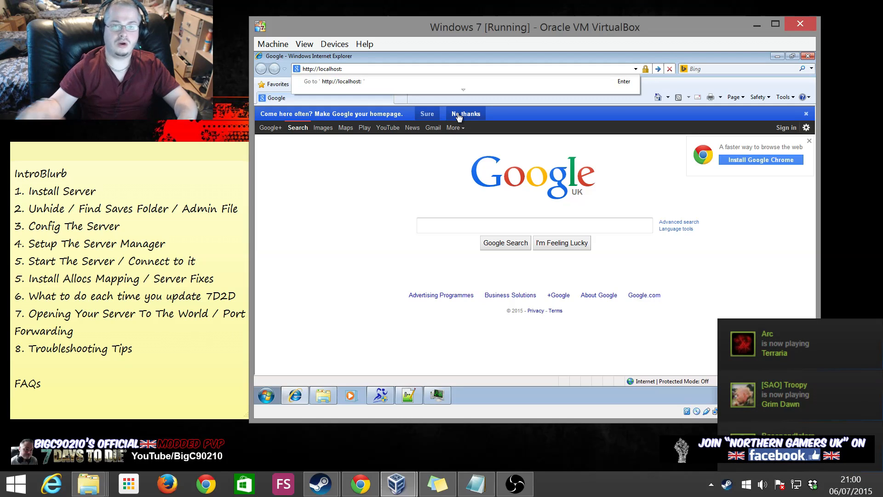
text(8082)
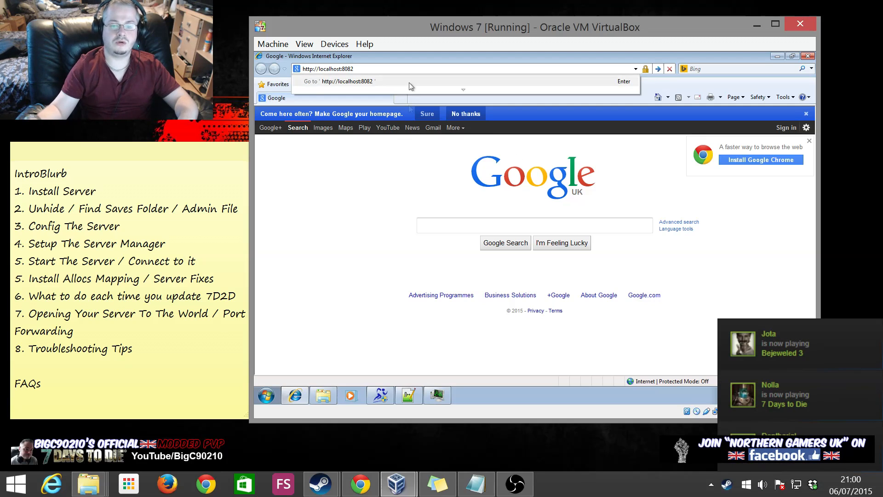
click(408, 396)
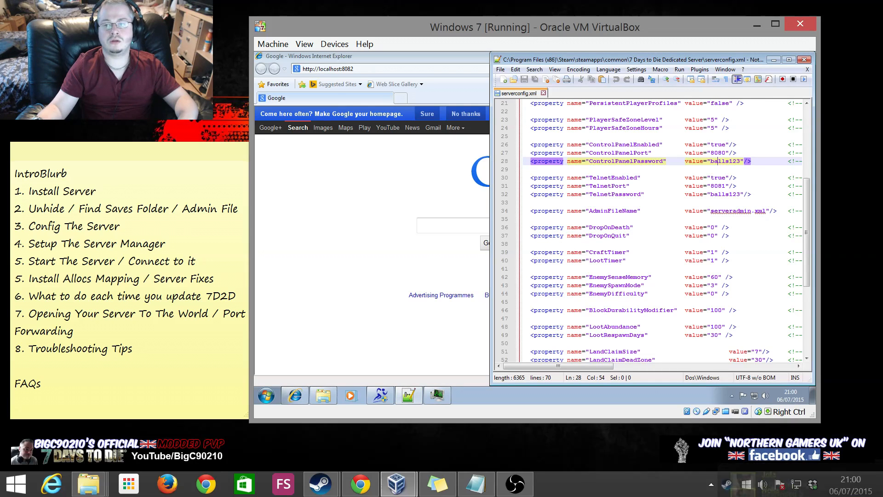
Retype the ControlPanelPort value as 8080 in serverconfig.xml and save the file
double_click(717, 153)
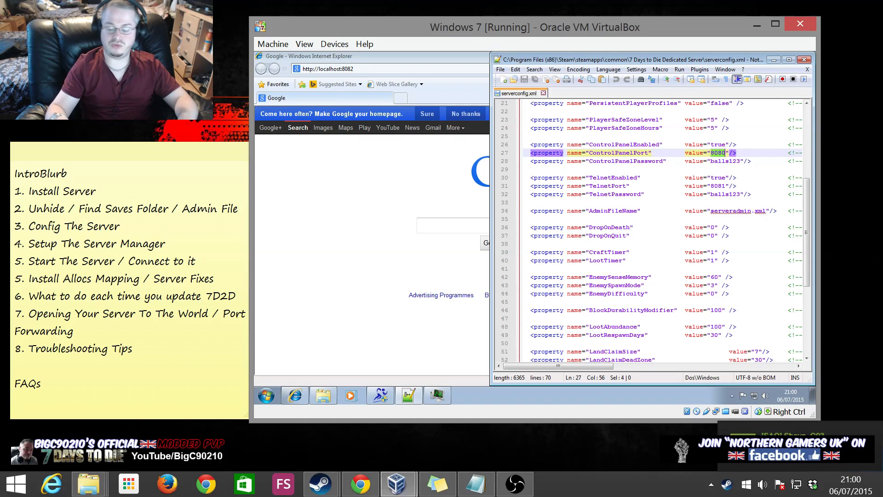
text(8088)
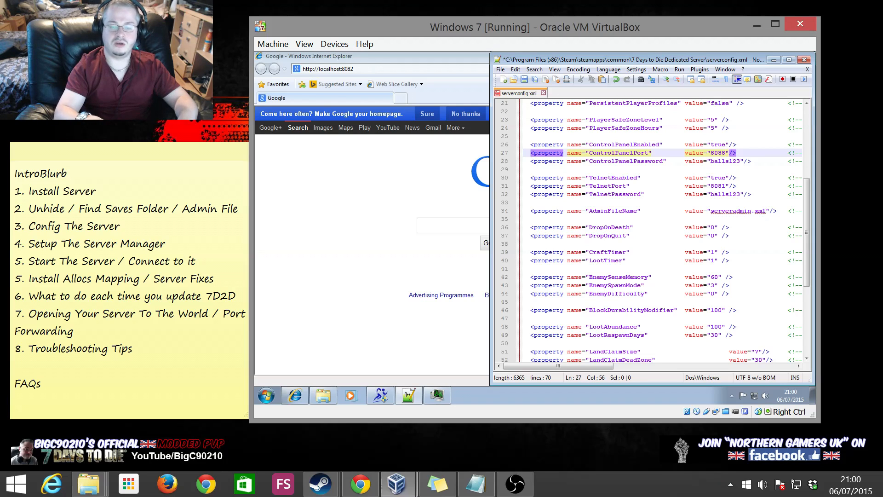
key(BackSpace)
text(0)
key(ctrl+s)
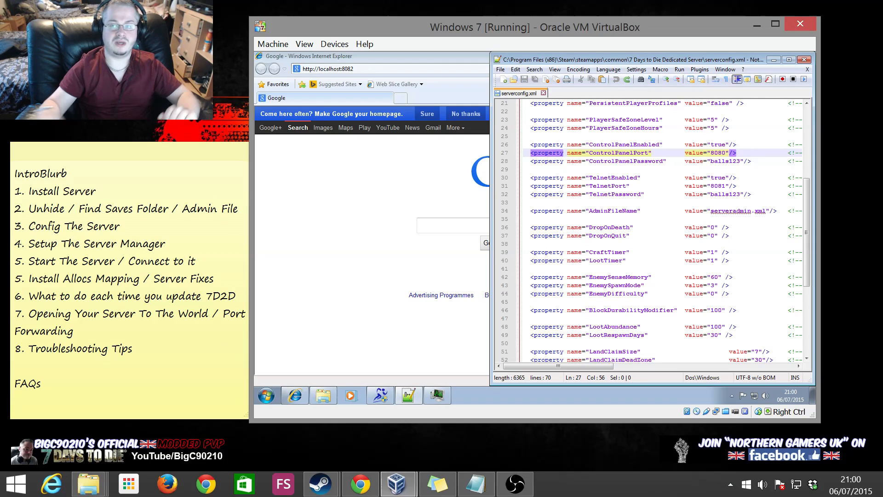
Load the localhost:8082 web map, permanently hide the intranet notice, and minimize Internet Explorer
click(386, 74)
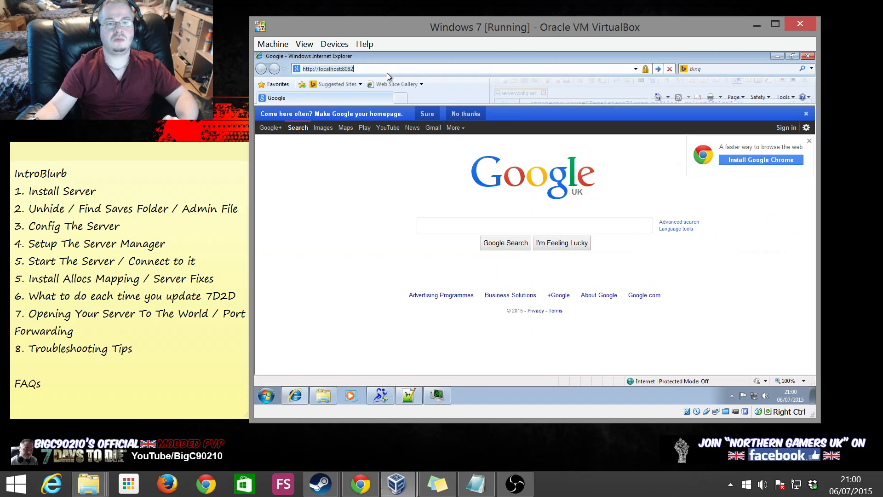
key(Return)
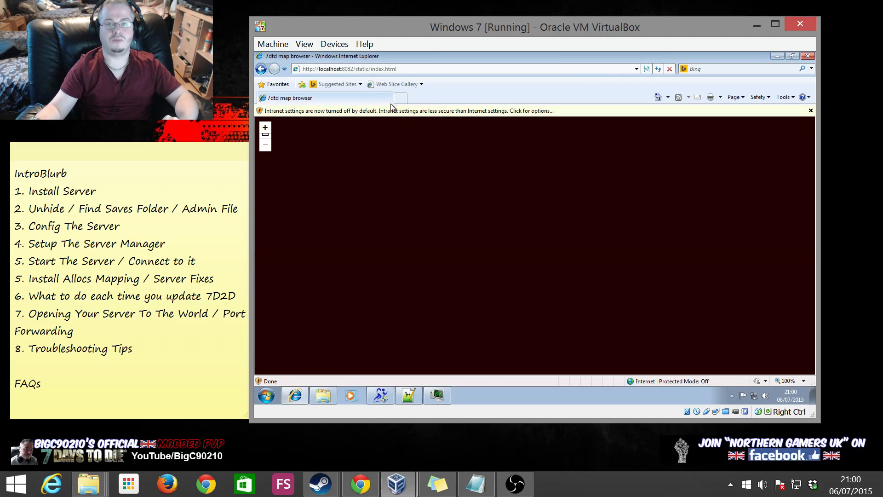
click(391, 109)
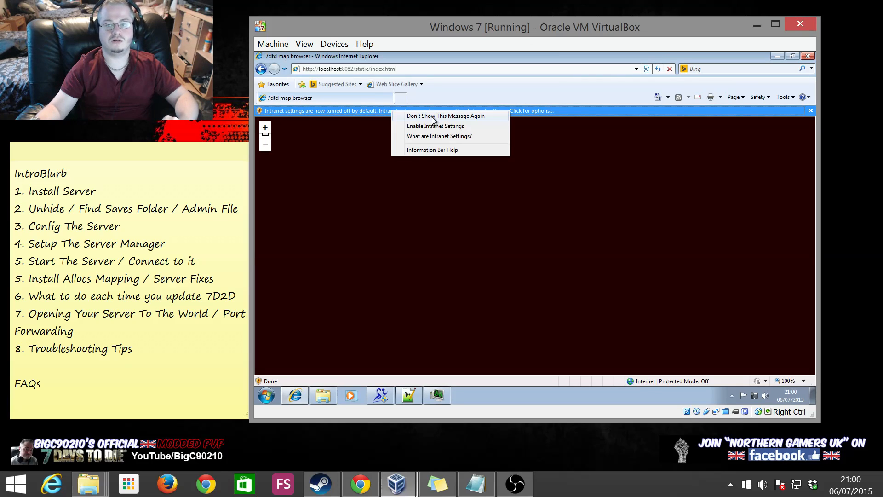
click(431, 117)
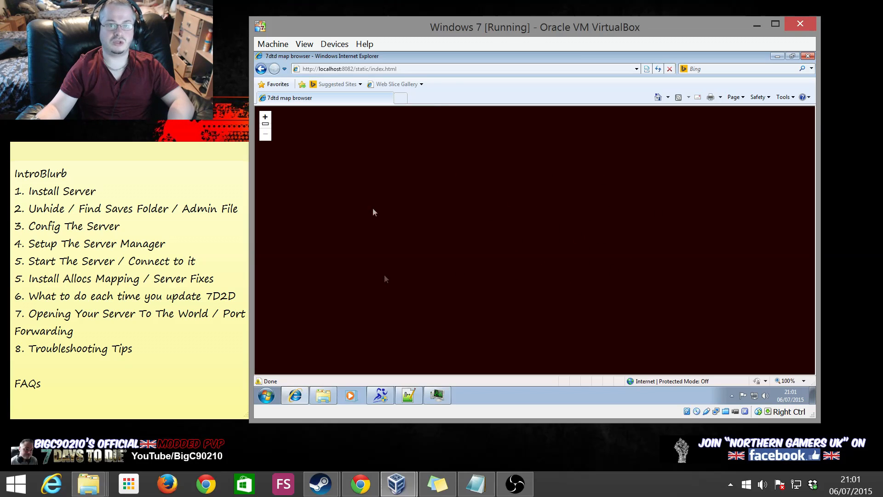
click(776, 56)
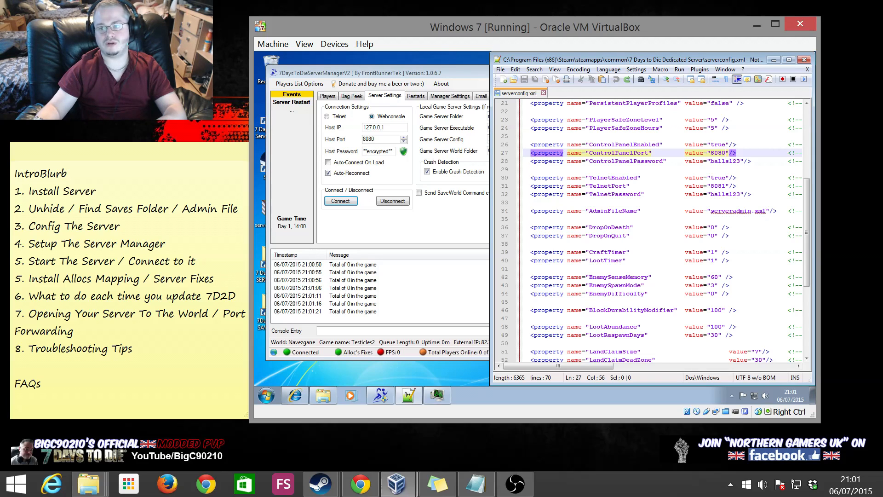
Minimize Server Manager, Notepad++, Task Manager and Explorer, then restore Server Manager alone
double_click(719, 154)
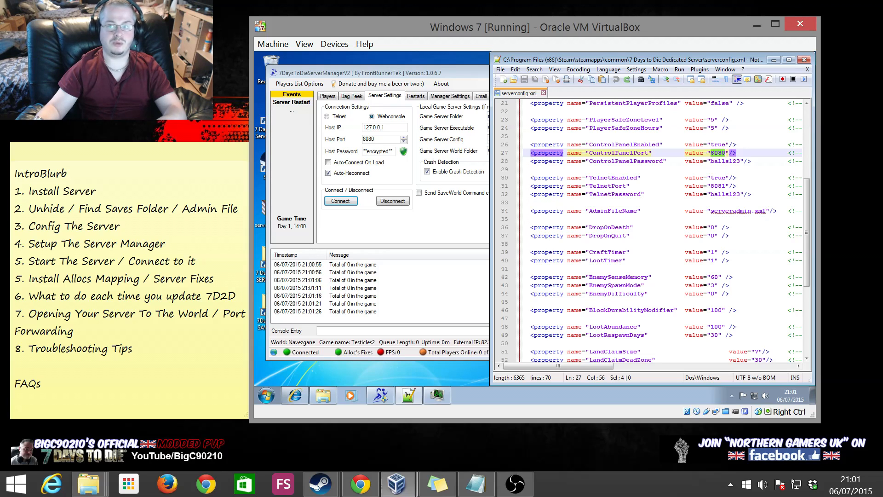
click(688, 252)
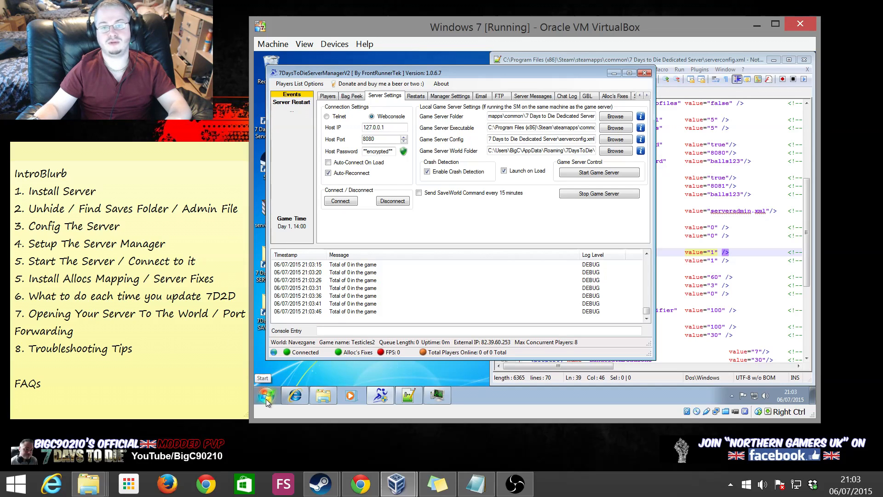
click(614, 73)
click(770, 61)
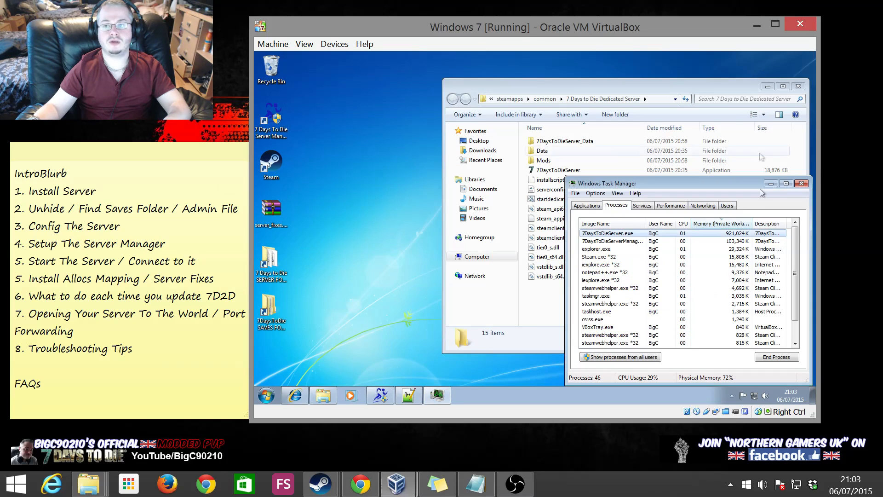
click(770, 184)
click(766, 87)
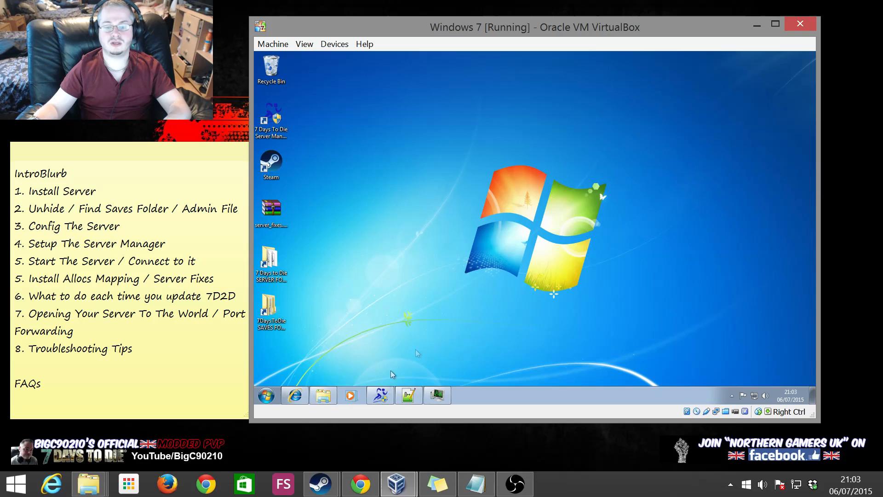
mouse_move(378, 389)
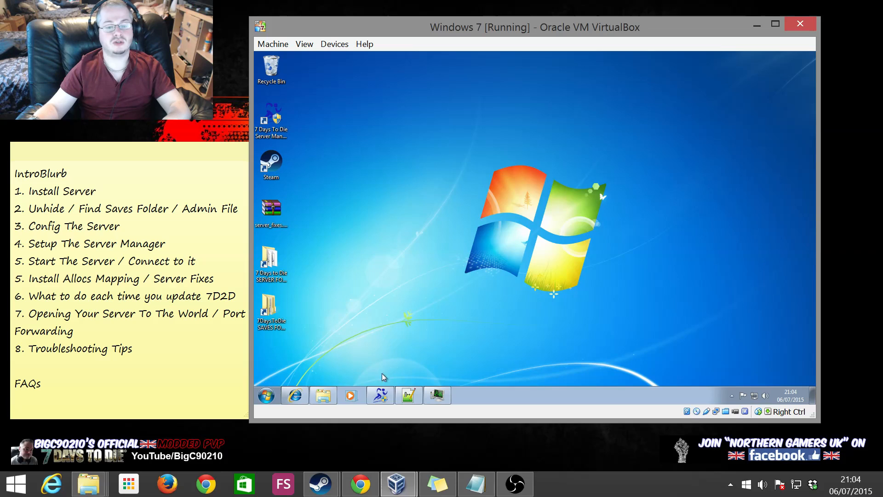
click(380, 394)
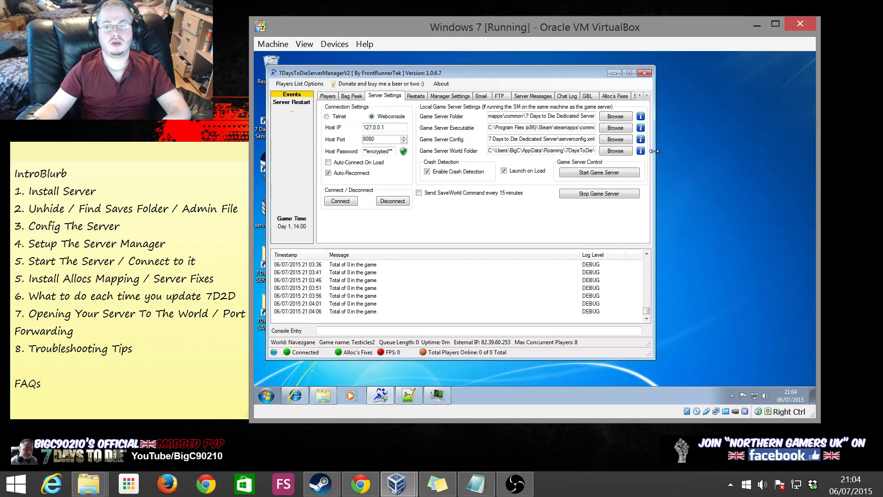
Widen Server Manager, reload the web map on the Alloc's Mapping page and zoom it out
drag(655, 153, 780, 166)
click(711, 95)
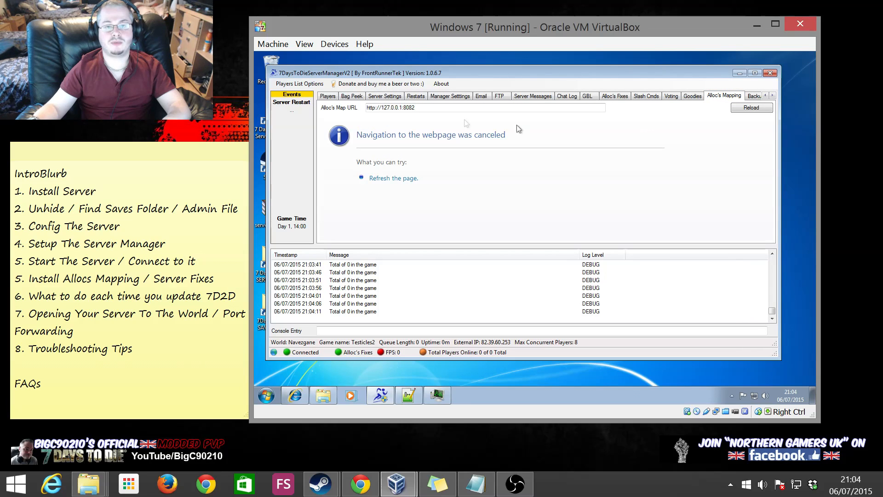
click(751, 108)
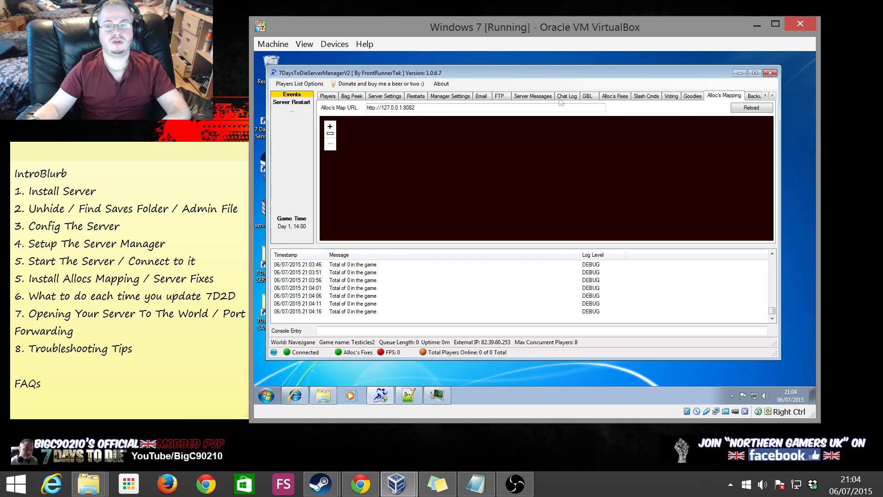
click(330, 144)
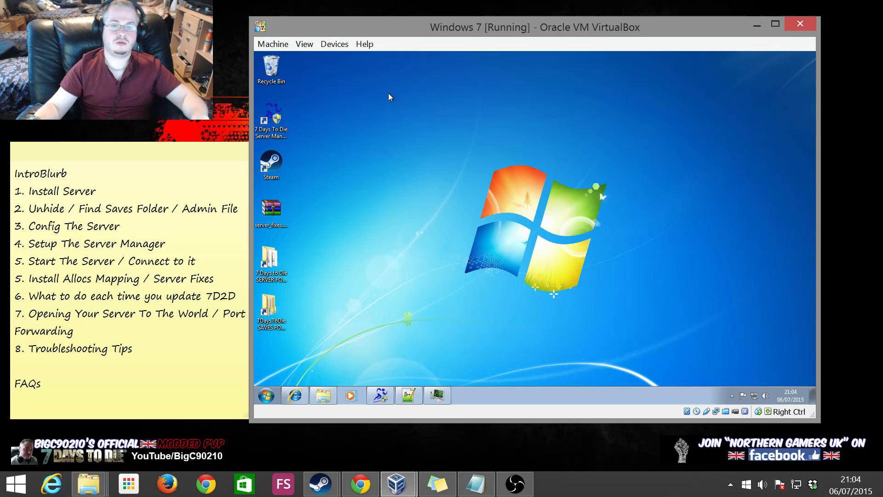
Highlight item 6 in the tutorial outline note beside the VM window
drag(417, 27, 434, 20)
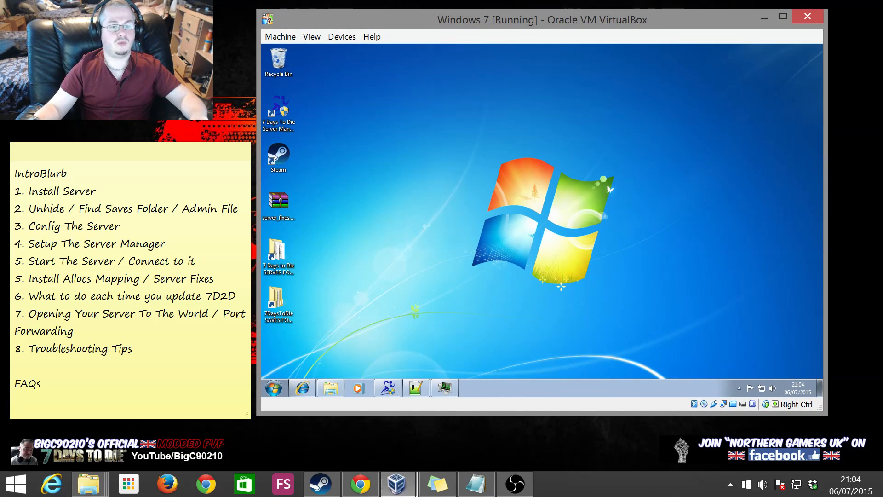
click(140, 278)
mouse_move(29, 295)
mouse_down()
mouse_move(228, 295)
mouse_move(15, 296)
mouse_up()
click(533, 304)
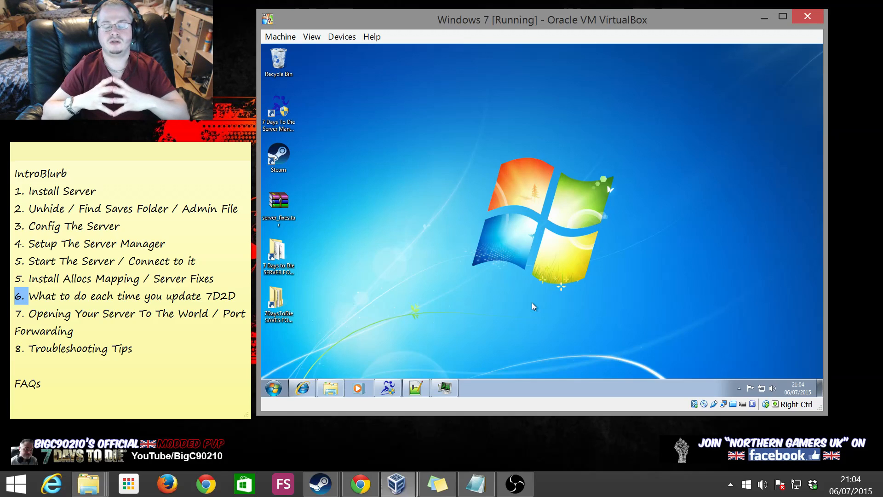
Exit Steam from the notification area and bring Server Manager back up
click(739, 388)
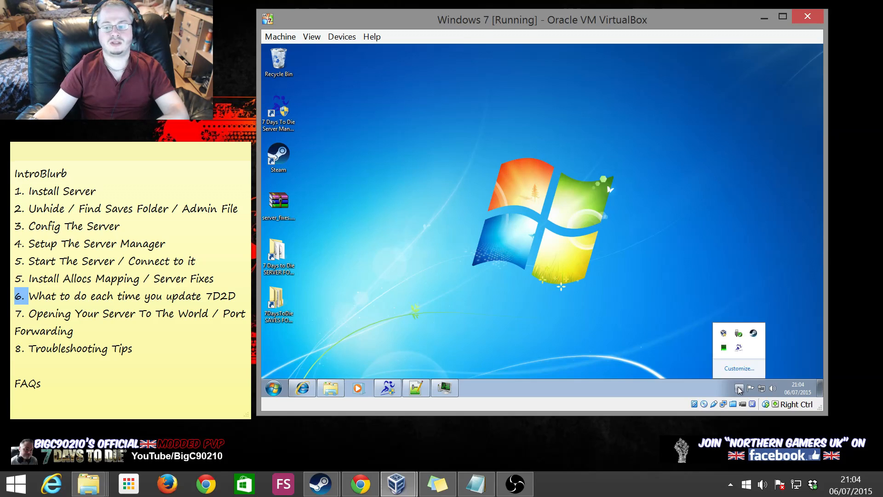
right_click(753, 332)
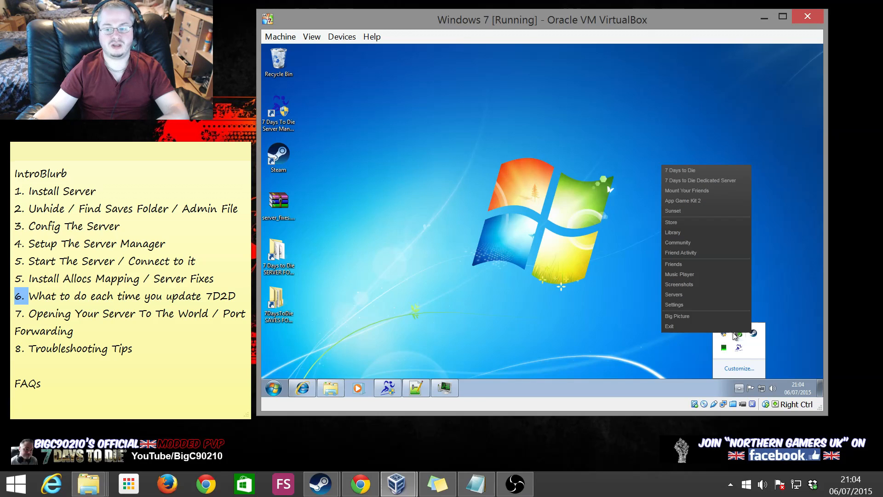
click(669, 326)
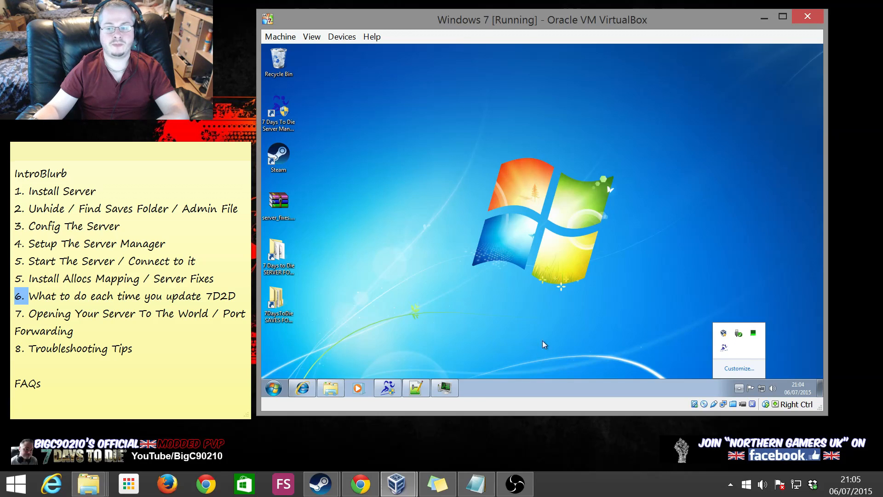
click(387, 379)
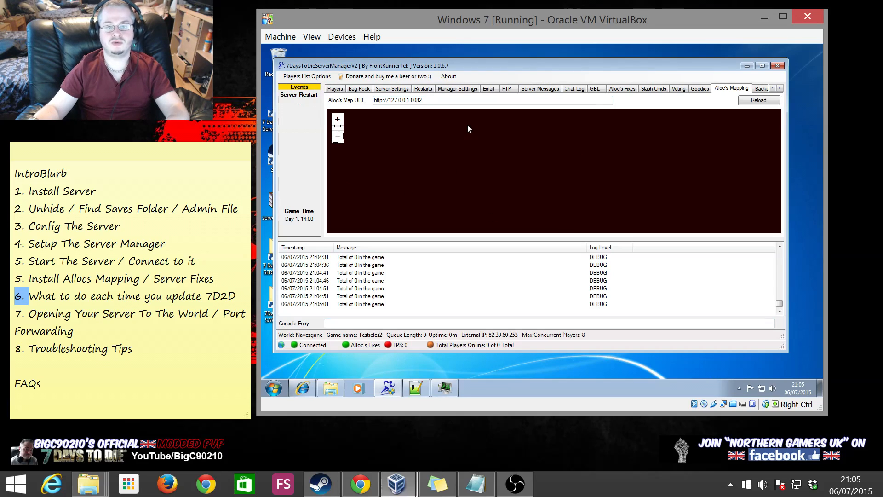
Look through the Players, Bag Peek and Server Settings pages, then stop the game server
click(336, 89)
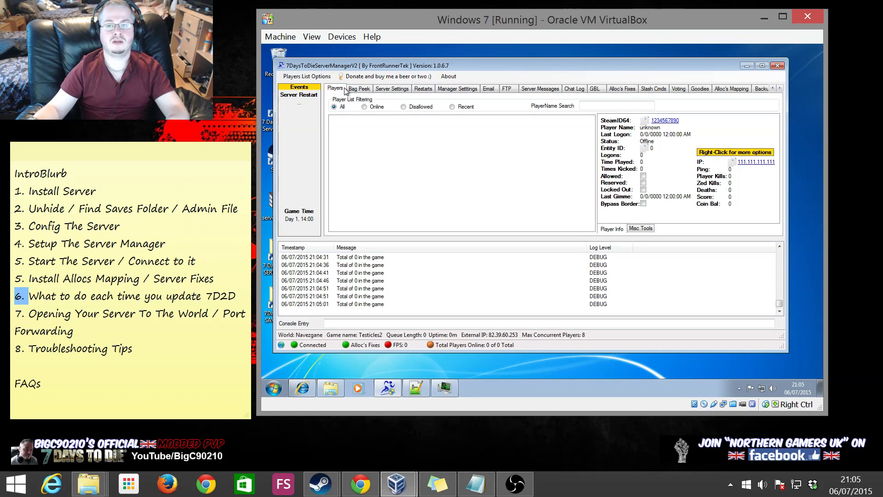
click(357, 88)
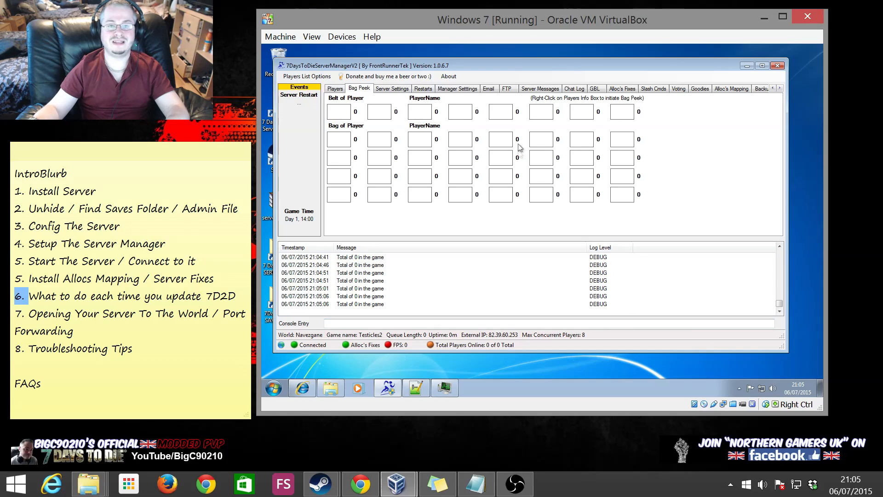
click(335, 90)
click(394, 92)
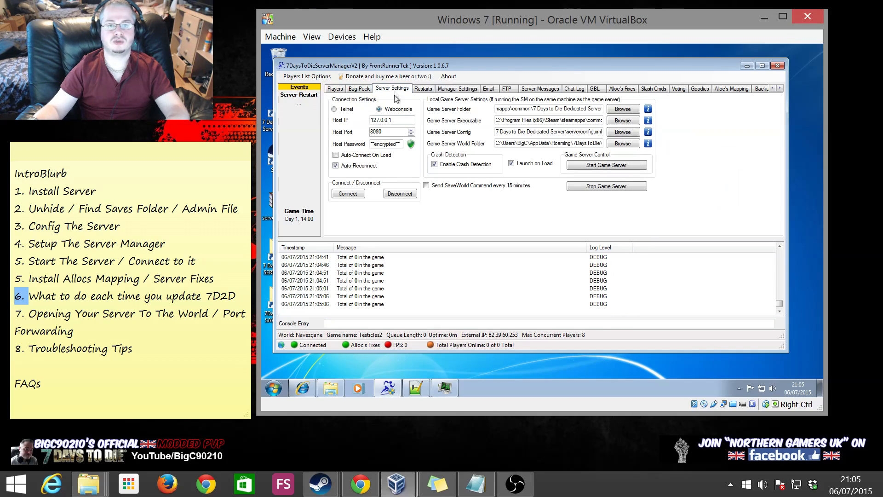
click(594, 187)
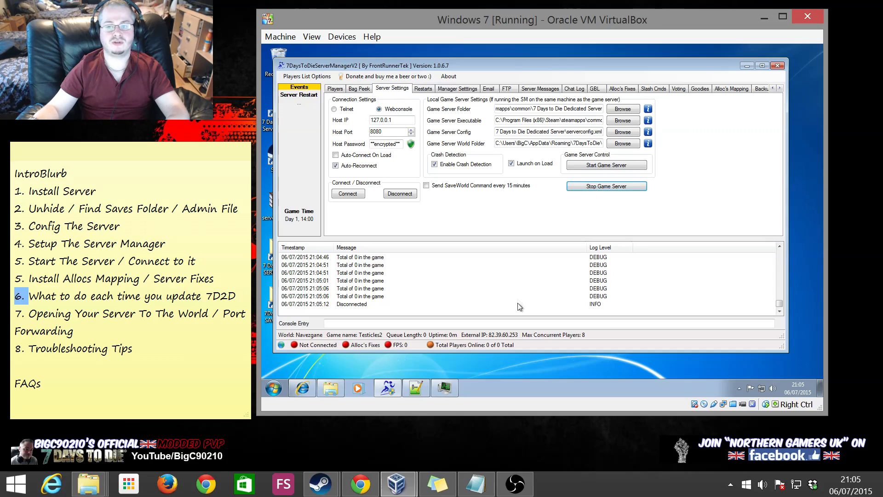
Check running processes in Task Manager, then minimise Task Manager and Server Manager
right_click(569, 392)
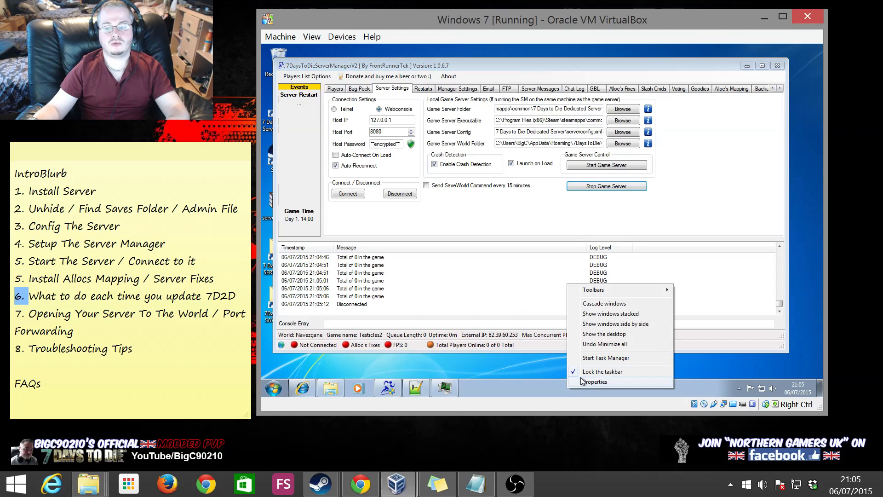
click(605, 357)
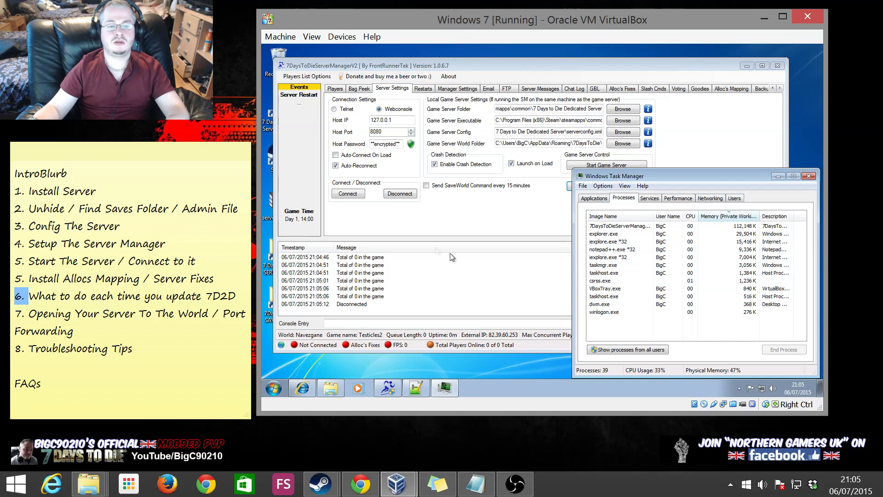
click(377, 216)
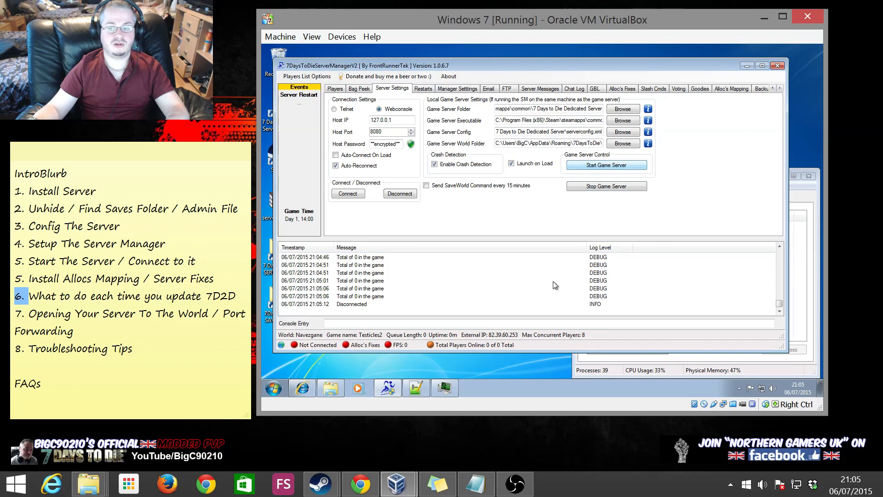
click(792, 227)
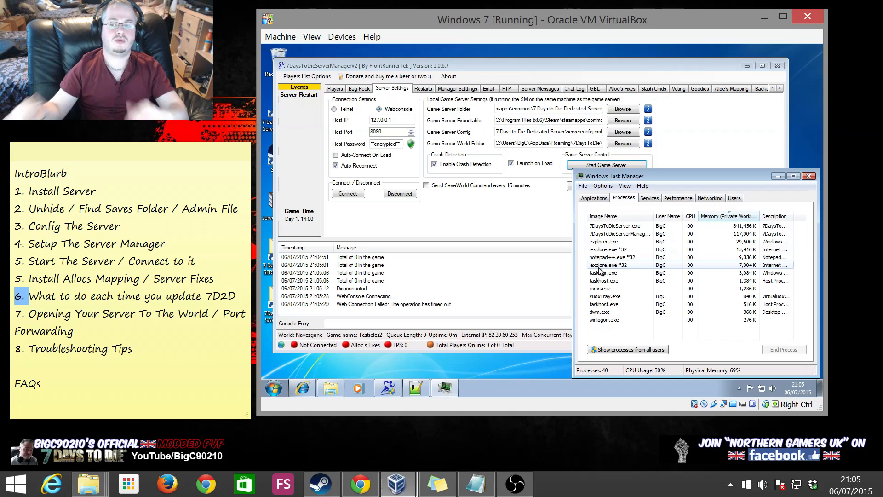
click(778, 177)
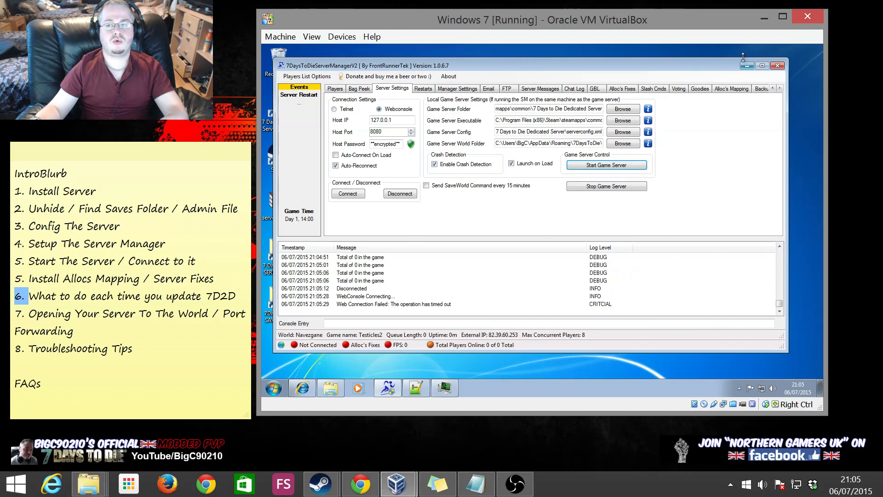
click(747, 67)
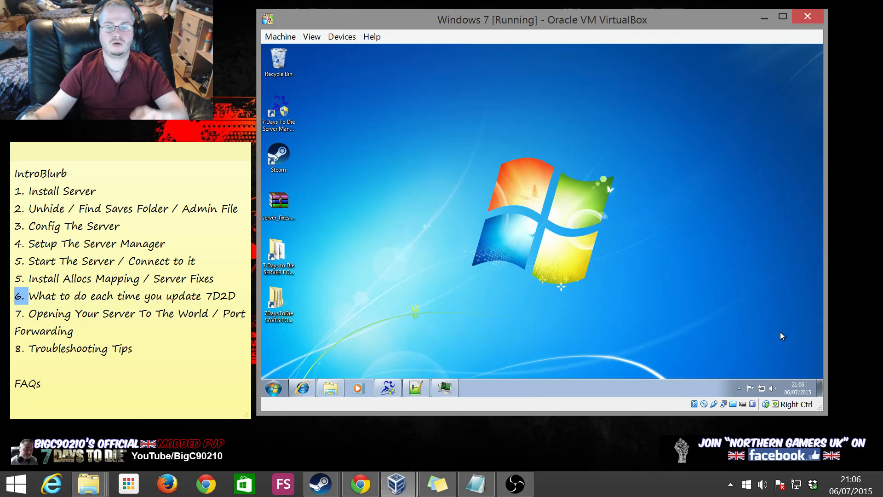
click(302, 387)
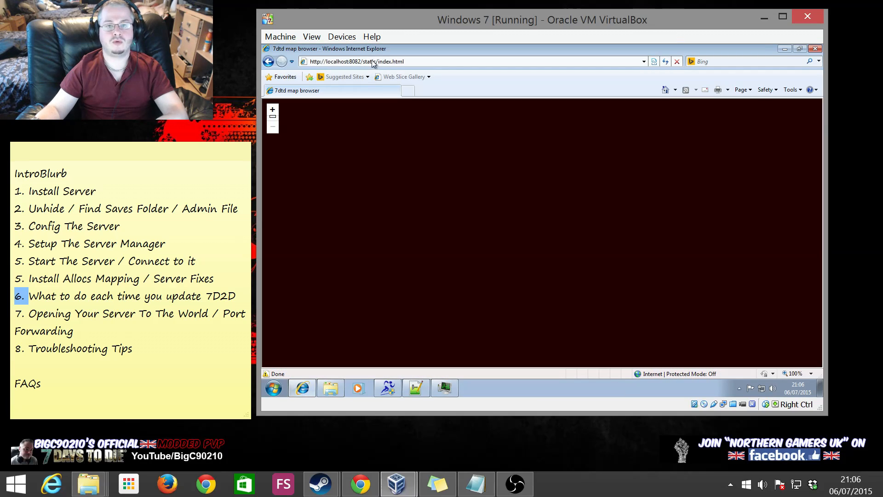
click(378, 61)
text(q)
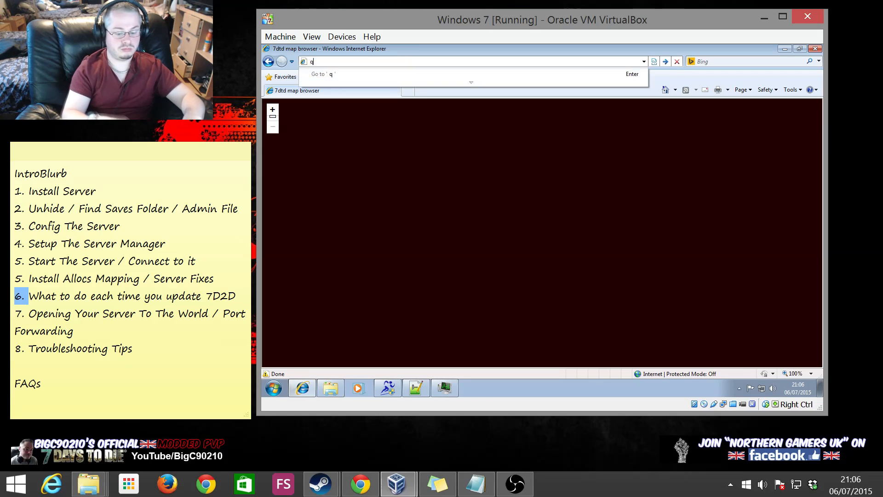
key(BackSpace)
key(BackSpace)
key(BackSpace)
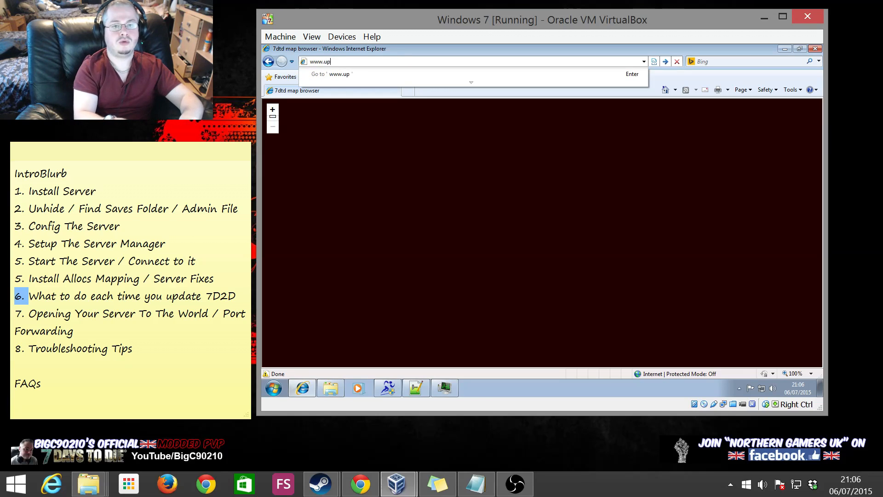
text(youtu)
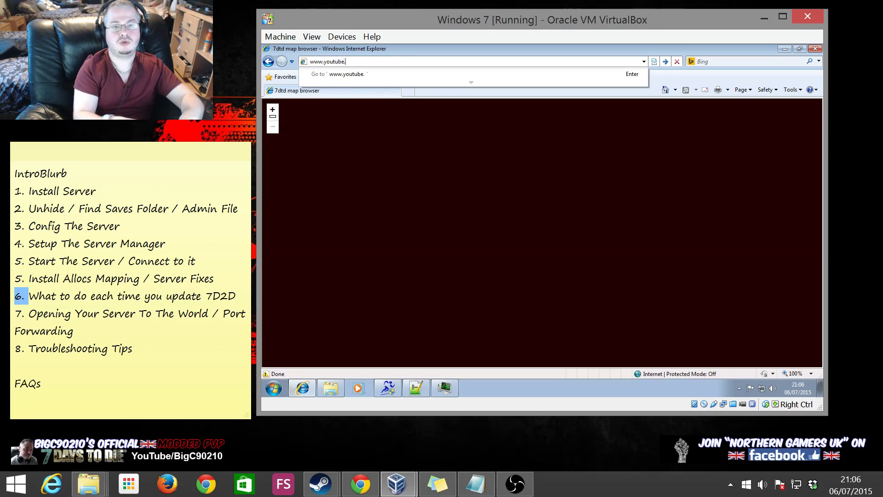
text(be)
key(ctrl+Return)
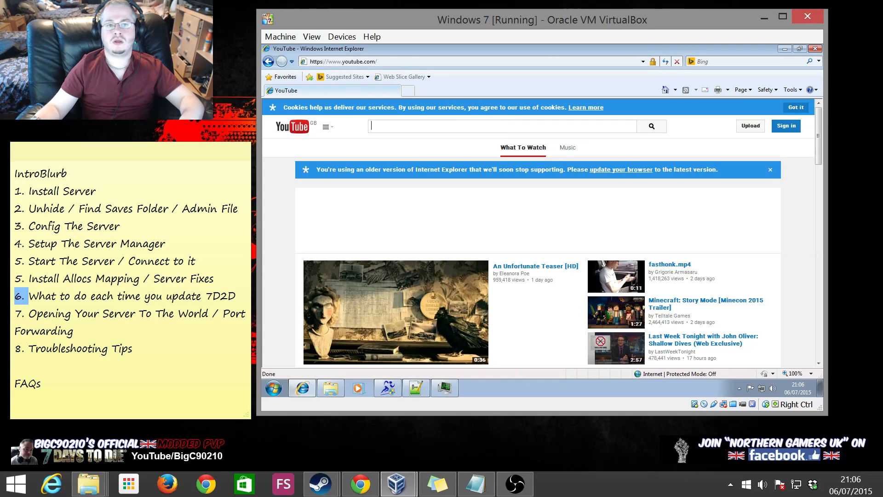
Search YouTube for the creator's Ultimate Networking guide, browse the results, then close Internet Explorer
text(bigc90210 ultimate networking)
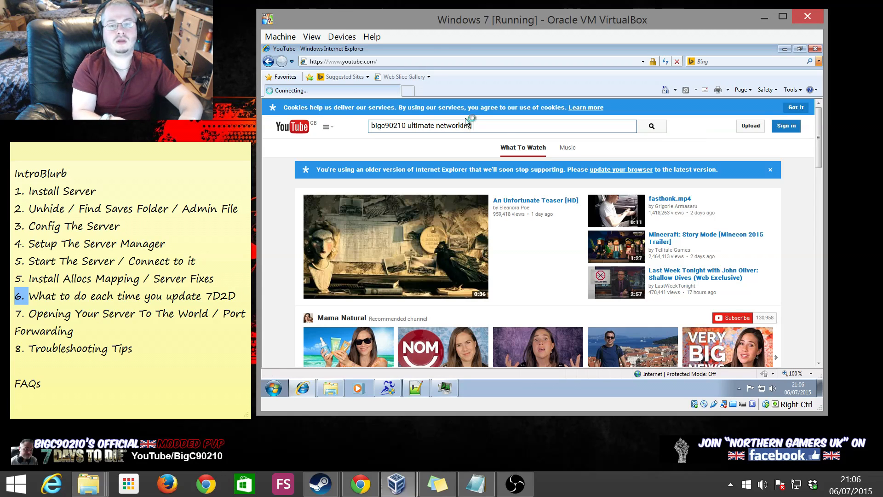
key(Return)
scroll(533, 230, down, 5)
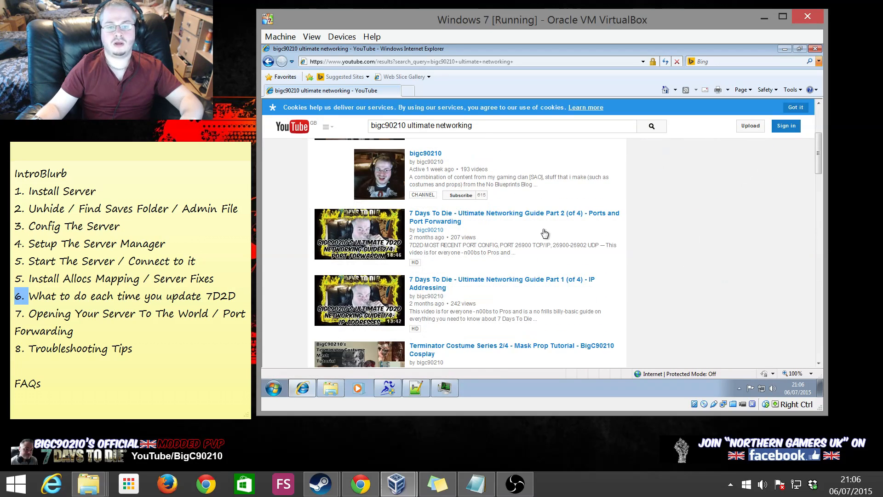
scroll(545, 248, up, 1)
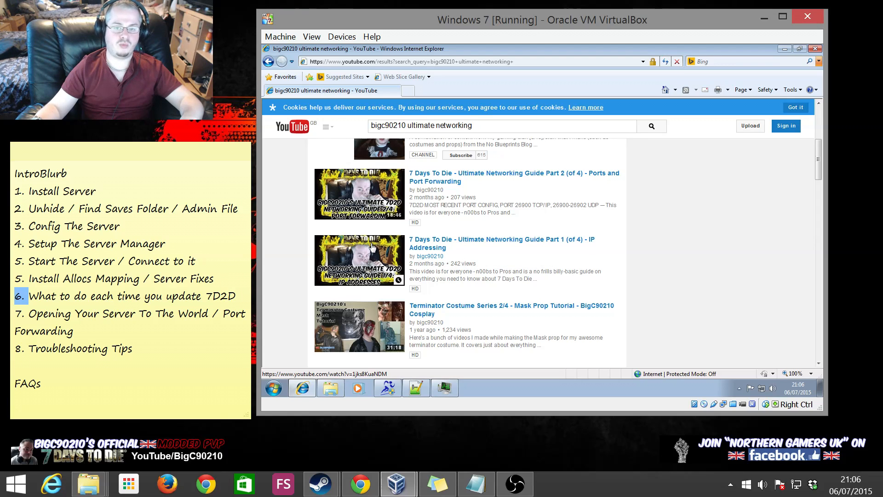
scroll(449, 302, up, 2)
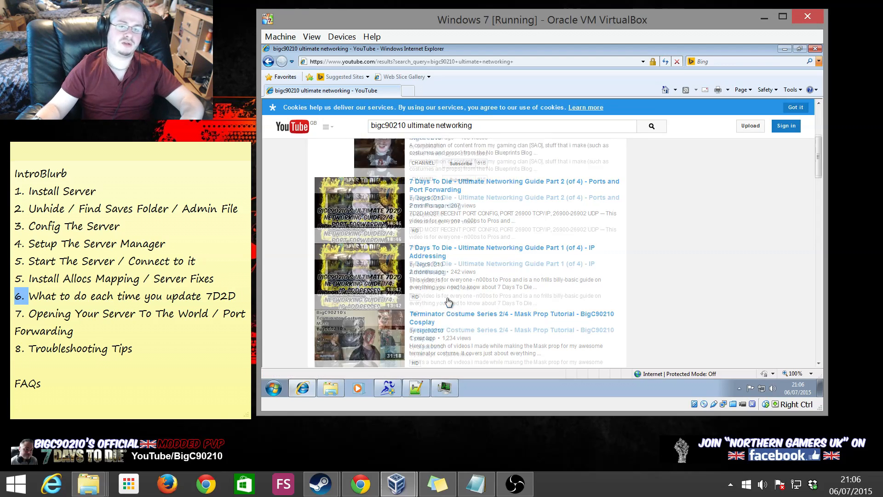
scroll(441, 289, down, 3)
scroll(436, 324, up, 2)
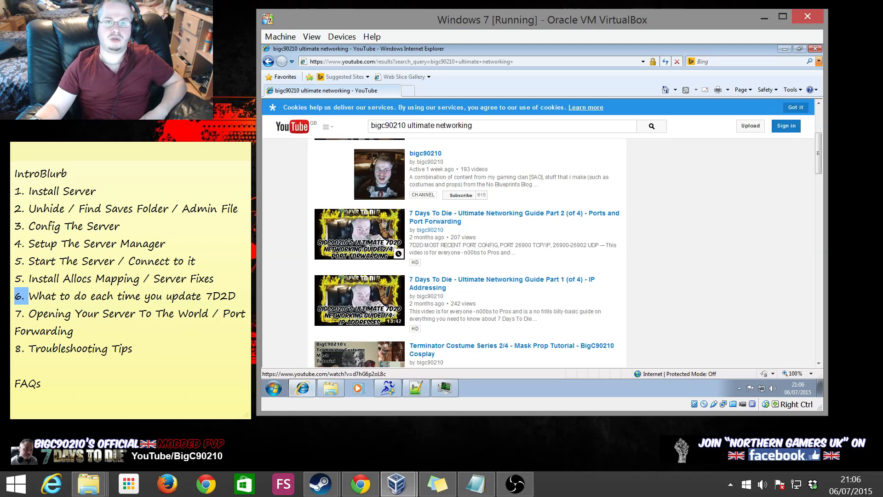
click(812, 49)
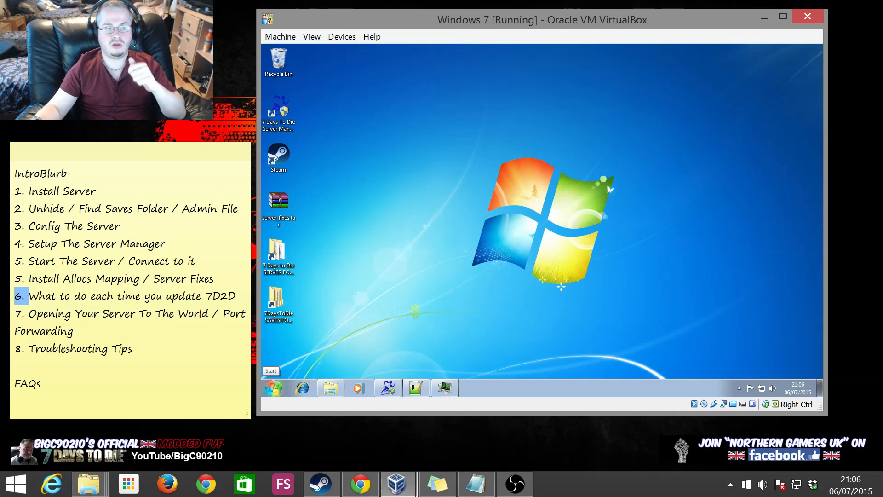
Switch focus to the tutorial notes on the host desktop
click(29, 295)
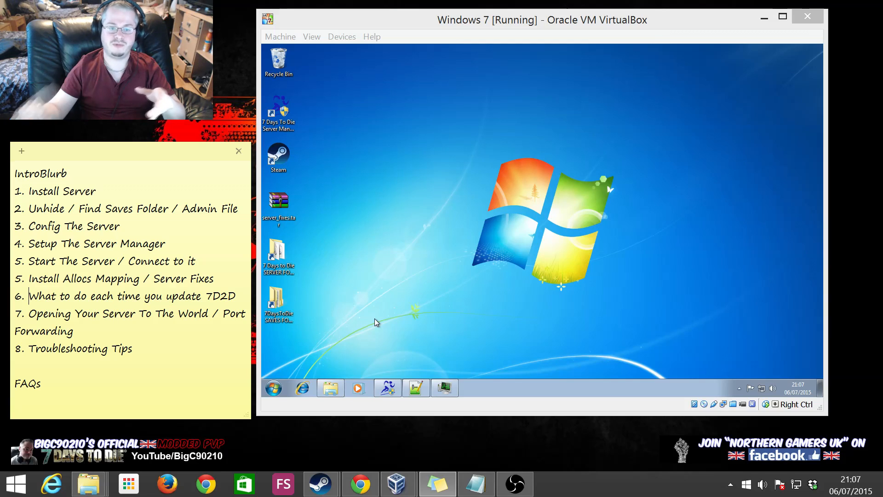
Paste a backup copy of serverconfig from the dedicated server folder onto the VM desktop
click(330, 389)
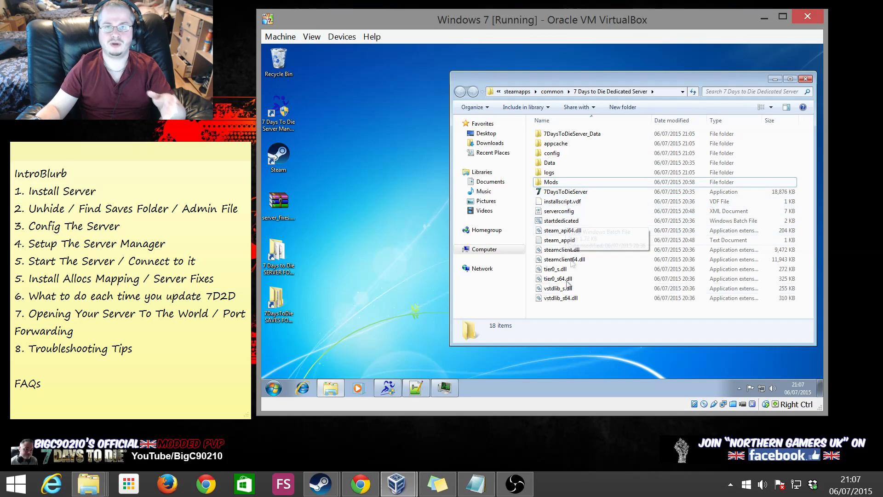
click(559, 301)
click(557, 212)
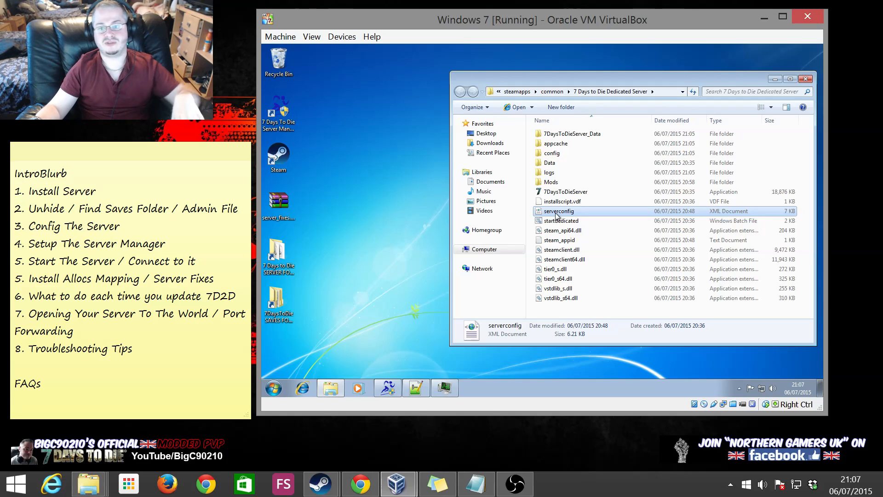
right_click(556, 214)
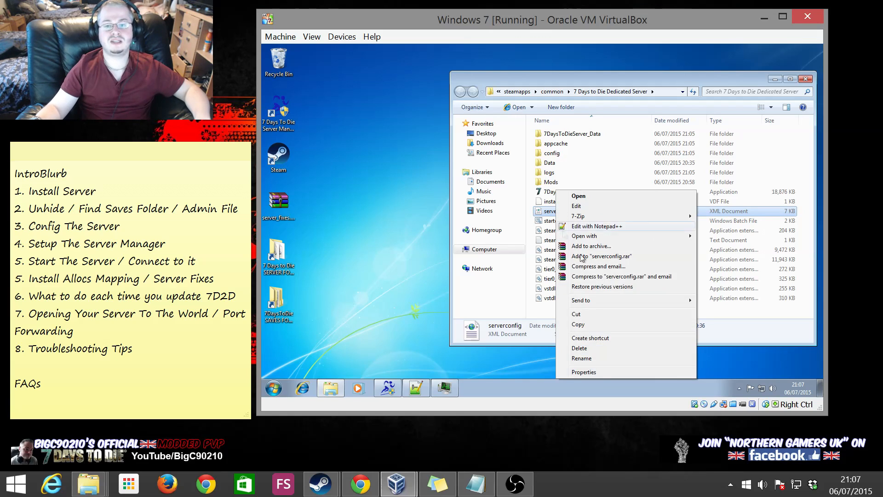
click(589, 328)
right_click(378, 189)
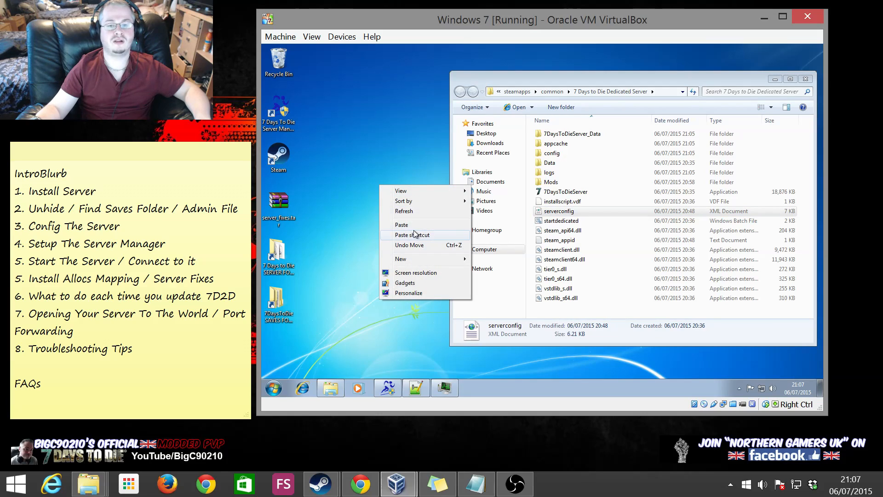
click(405, 224)
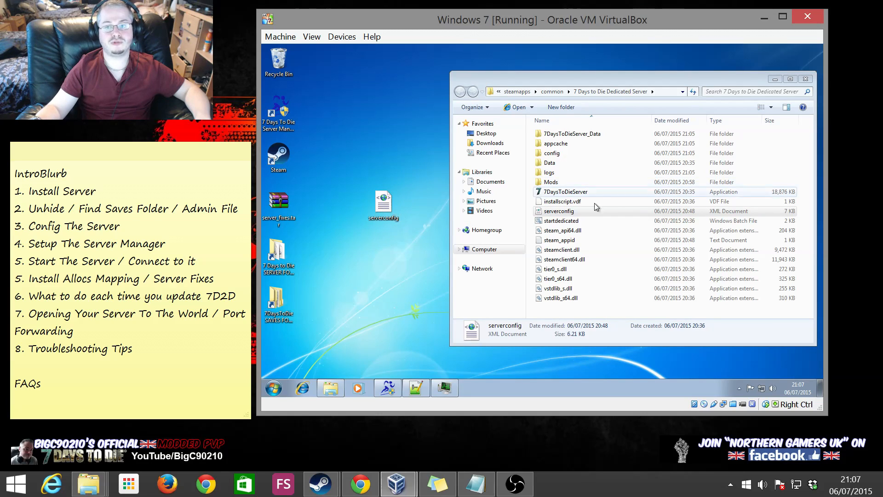
click(567, 211)
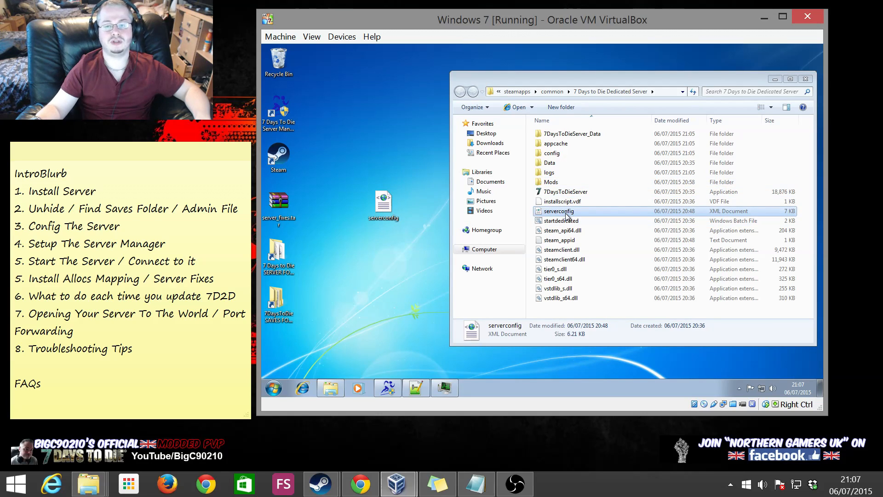
Copy all 17 XML files from Data > Config and paste them on the desktop
double_click(565, 164)
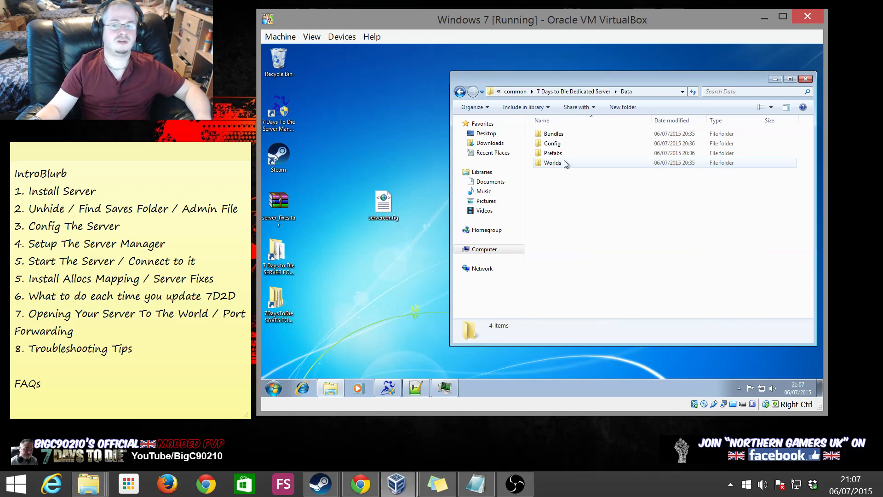
right_click(553, 155)
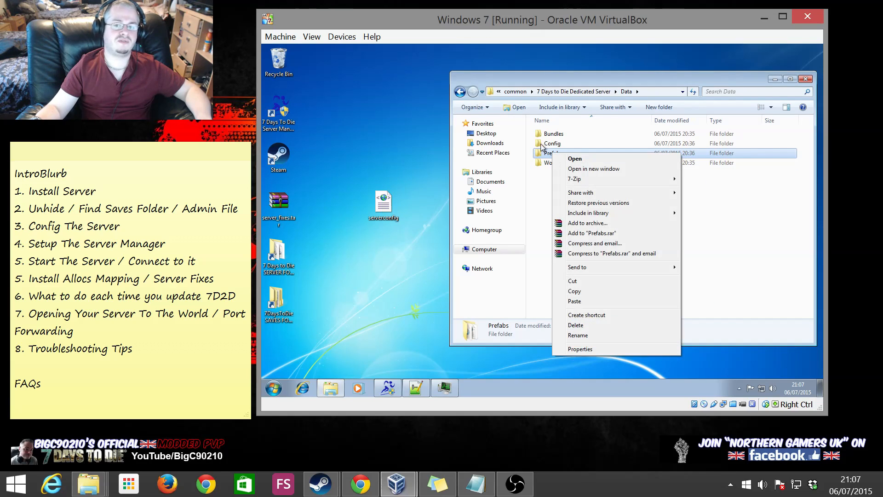
click(538, 203)
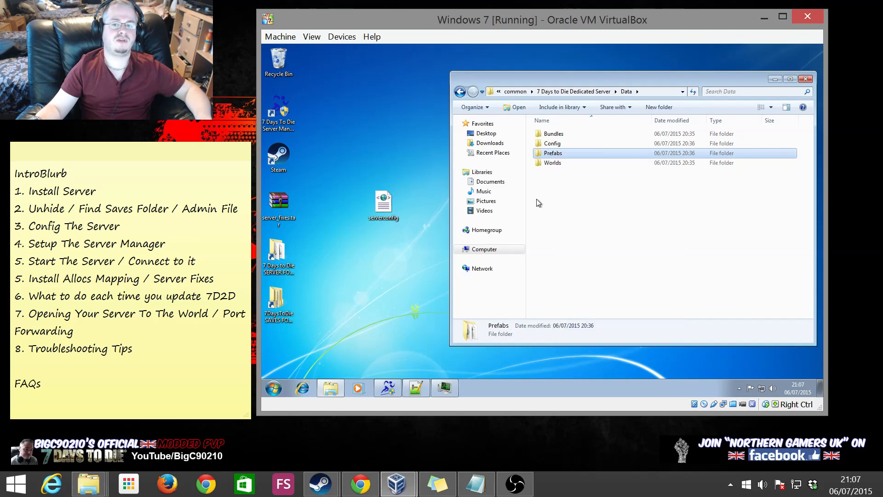
double_click(553, 144)
drag(557, 307, 545, 122)
right_click(550, 172)
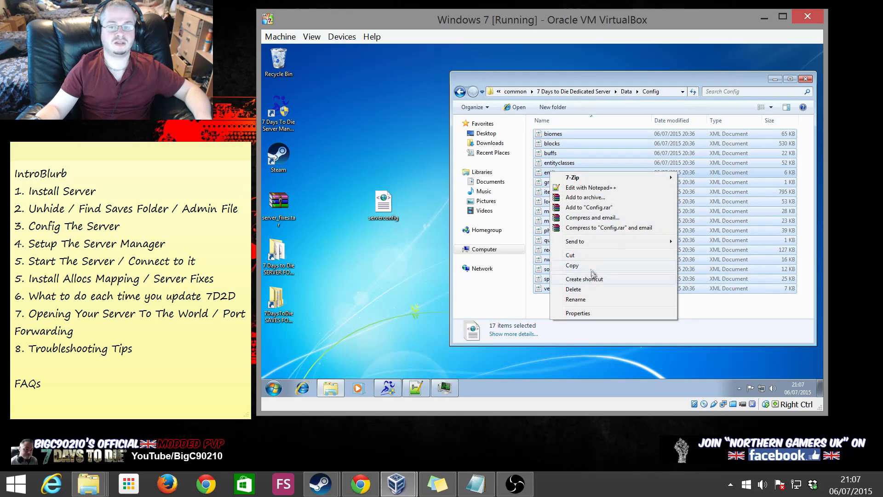
click(571, 265)
click(343, 112)
right_click(315, 134)
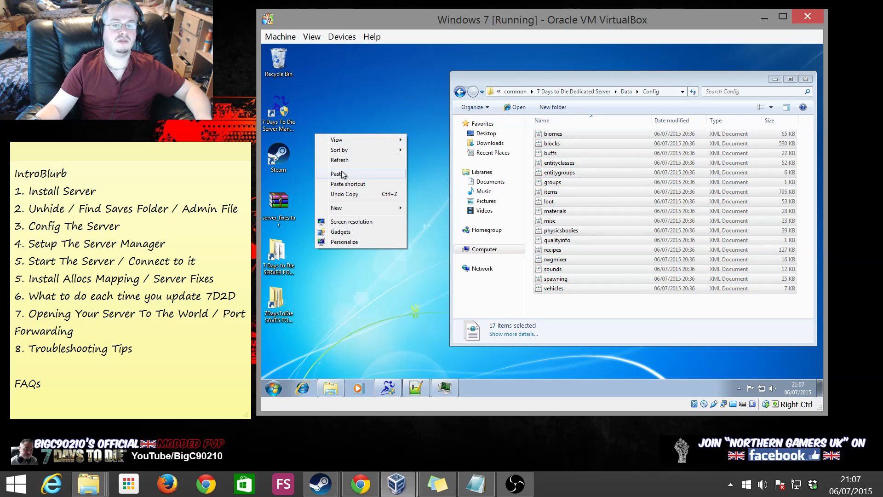
click(338, 174)
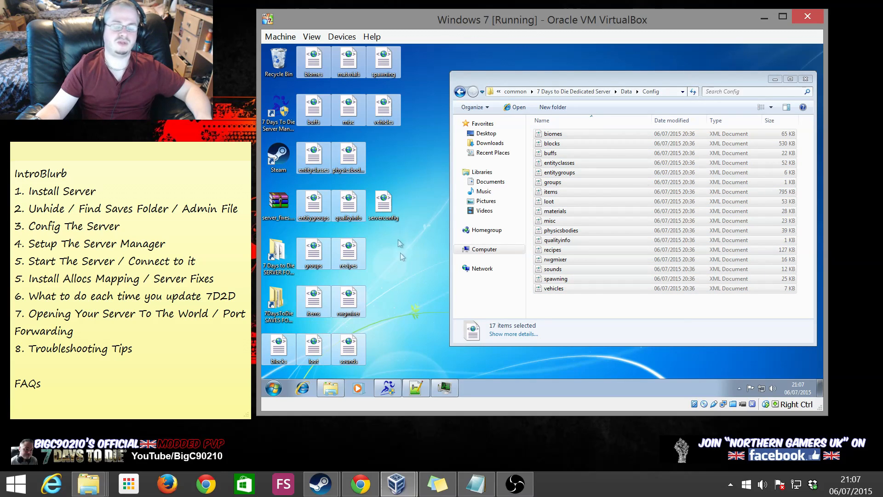
Create a desktop folder '7d2d server master files' and move the XML files into it
right_click(380, 168)
mouse_move(430, 242)
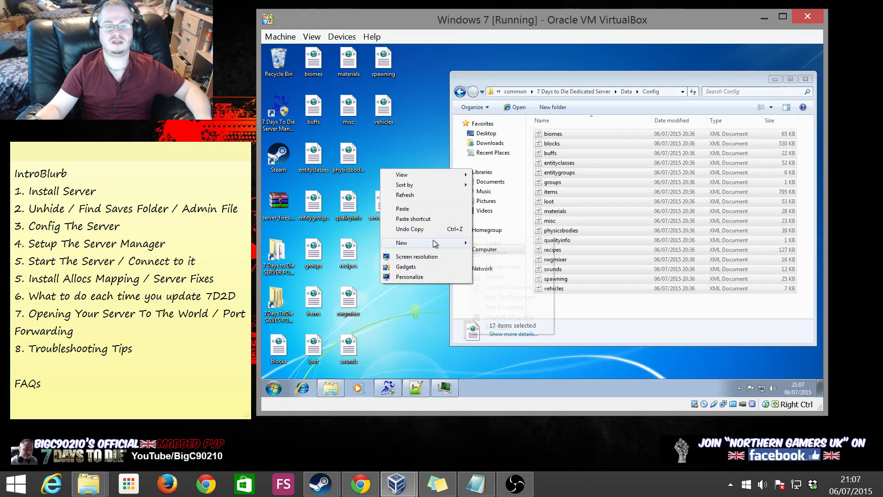
click(517, 245)
text(7d2d server)
text( mas)
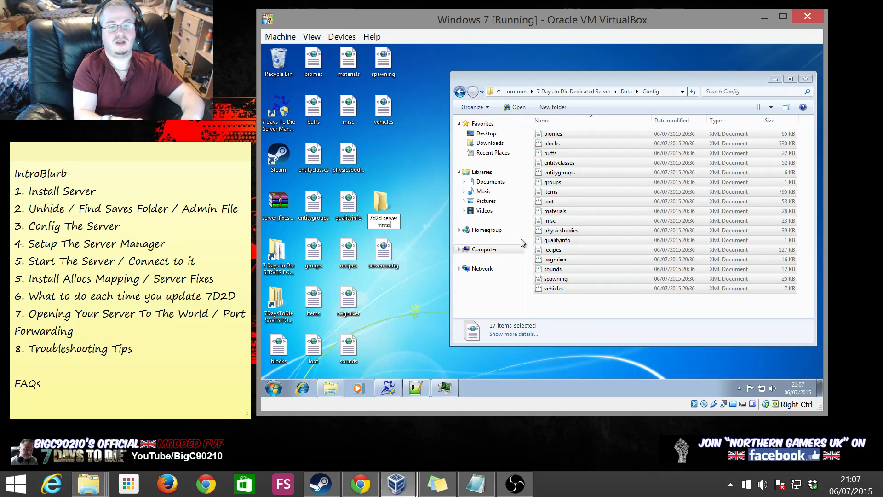
text(ter files)
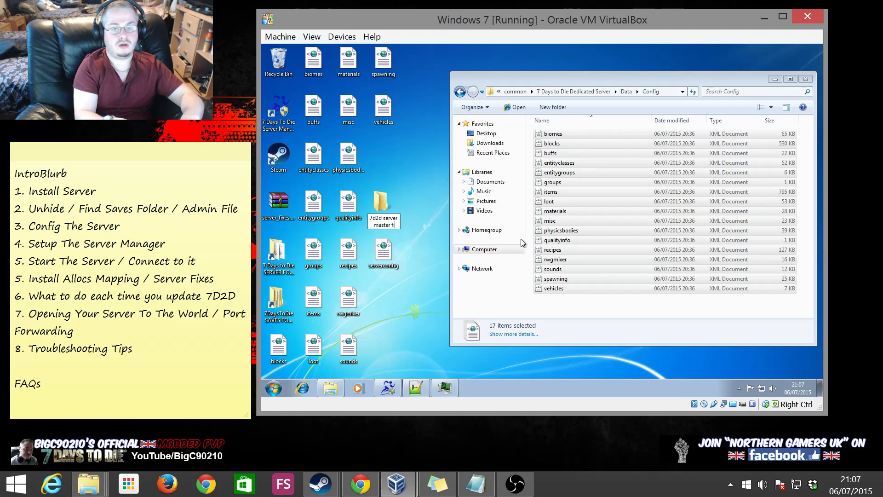
key(Return)
drag(294, 350, 384, 210)
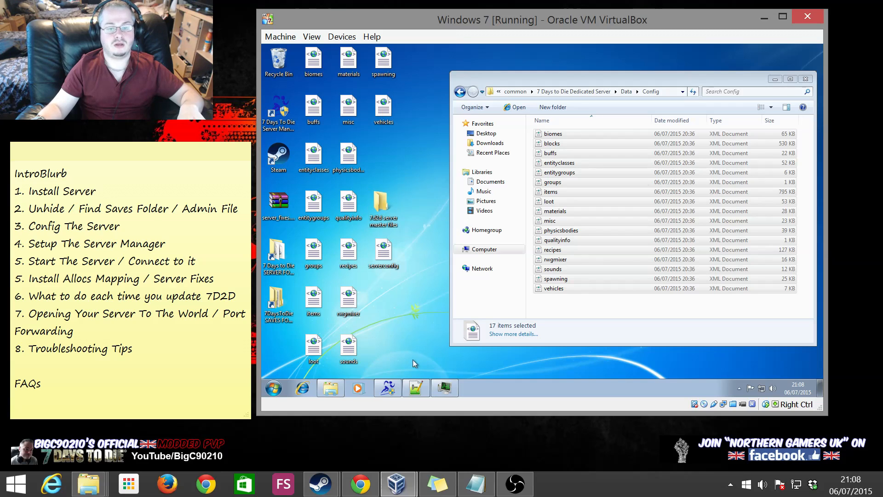
drag(415, 366, 296, 44)
ctrl+click(380, 212)
mouse_move(348, 205)
mouse_down()
mouse_move(382, 208)
mouse_move(307, 189)
mouse_move(343, 191)
mouse_up()
click(387, 187)
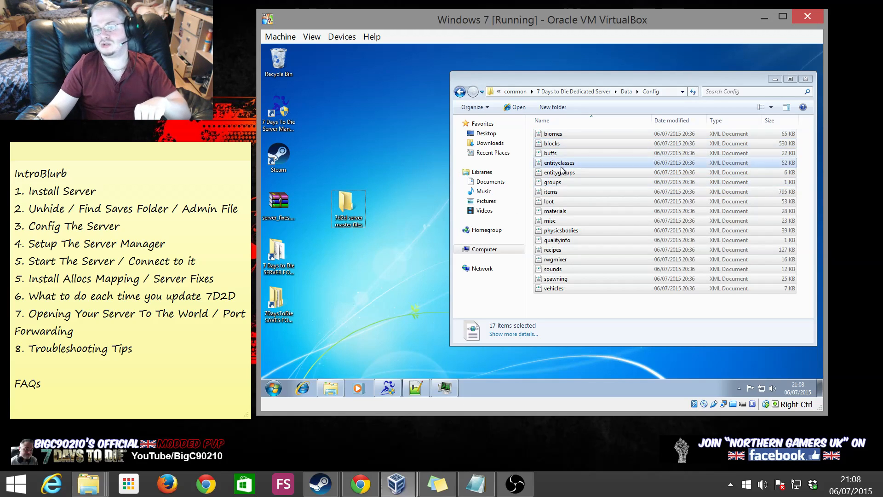
Select materials and recipes in Config, then return to the Data folder
click(575, 214)
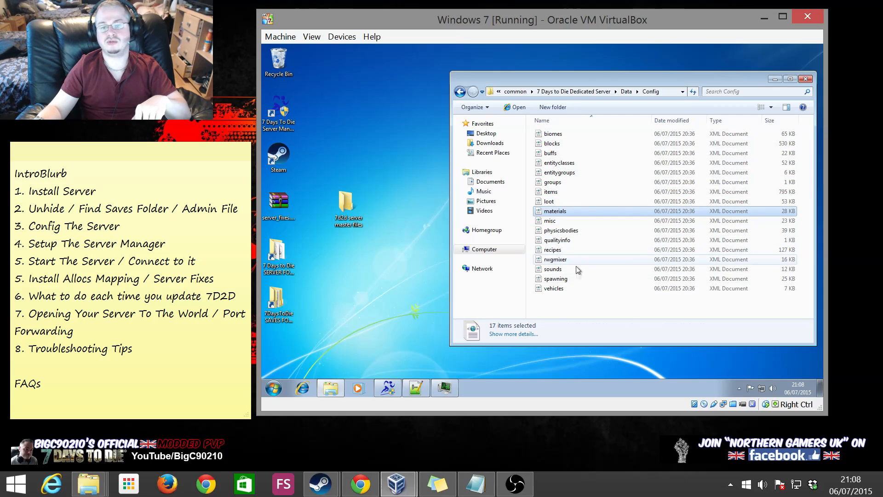
click(565, 249)
click(460, 92)
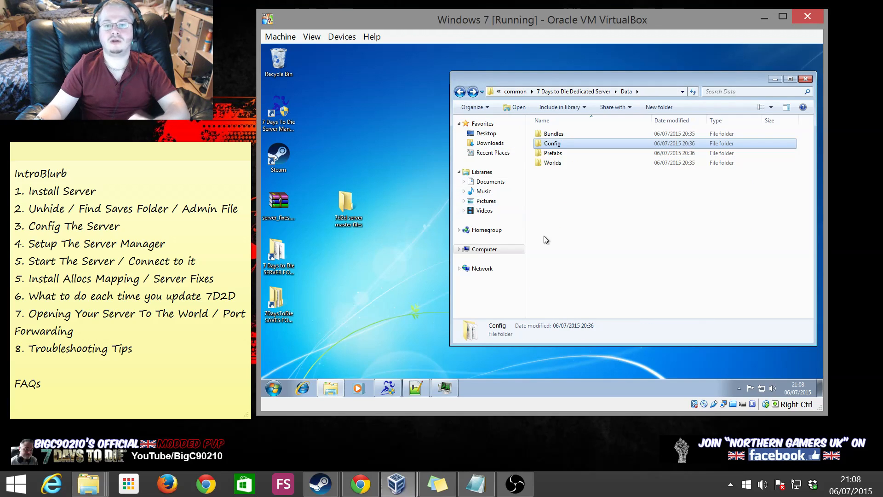
click(584, 184)
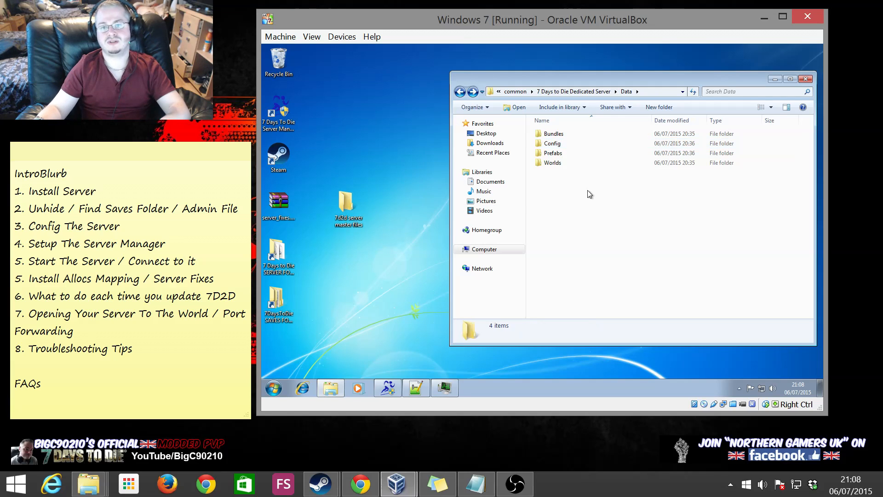
Delete the '7d2d server master files' folder to the Recycle Bin and clear the desktop selection
click(347, 213)
key(Delete)
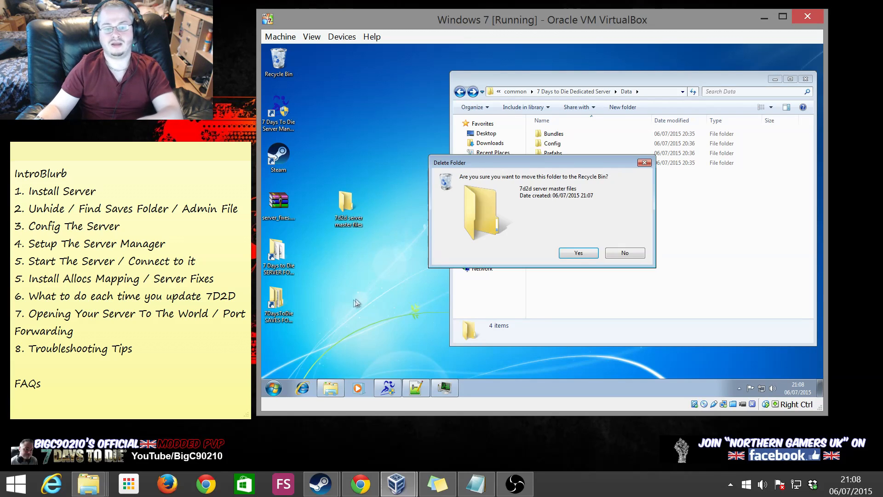
key(Return)
click(278, 303)
click(324, 263)
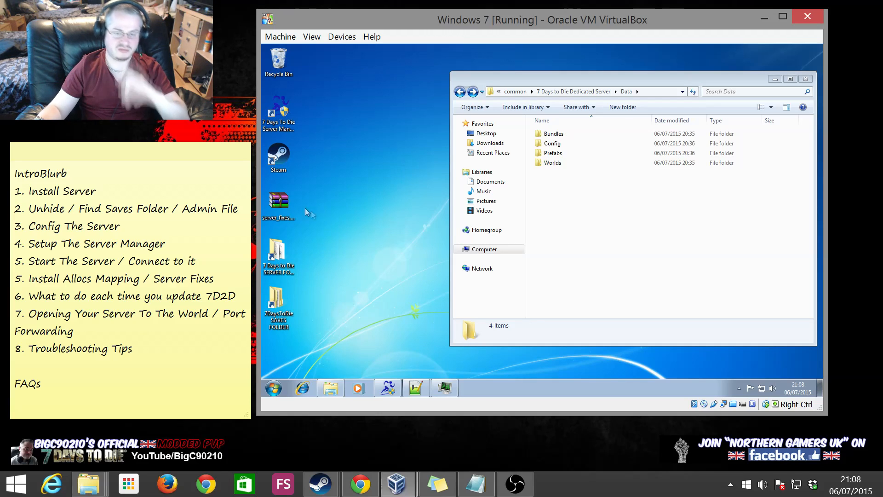
click(287, 206)
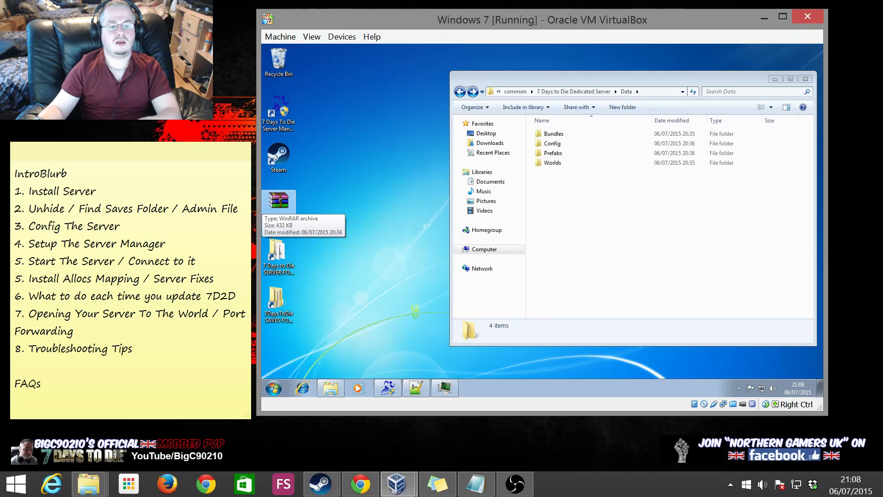
Highlight the Port Forwarding item 7 line in the tutorial notes
click(28, 296)
click(75, 313)
triple_click(75, 314)
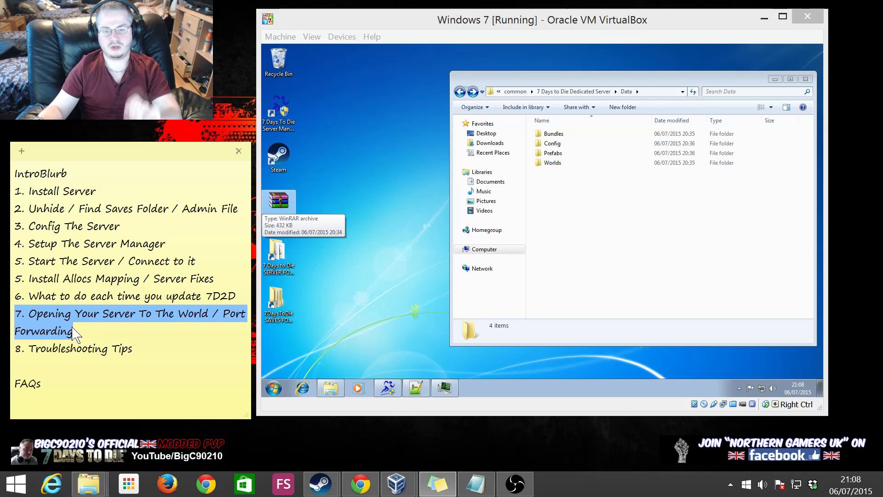
Highlight the Troubleshooting Tips item, then restore the Server Manager window in the VM
click(122, 348)
drag(134, 348, 25, 349)
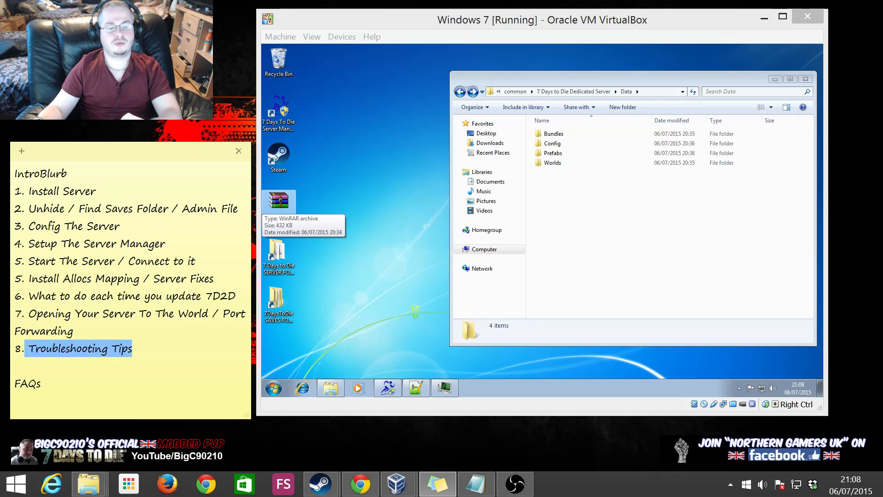
click(388, 387)
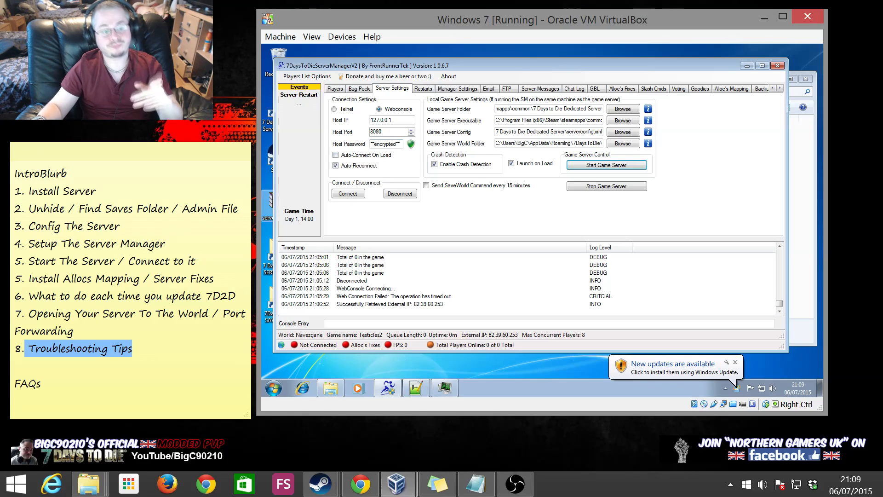
click(55, 368)
click(28, 366)
click(41, 383)
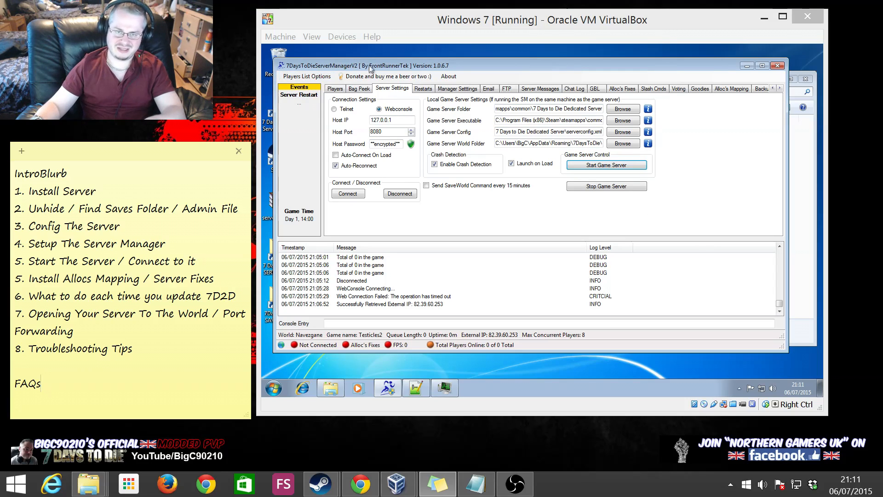
click(363, 89)
click(379, 90)
click(478, 91)
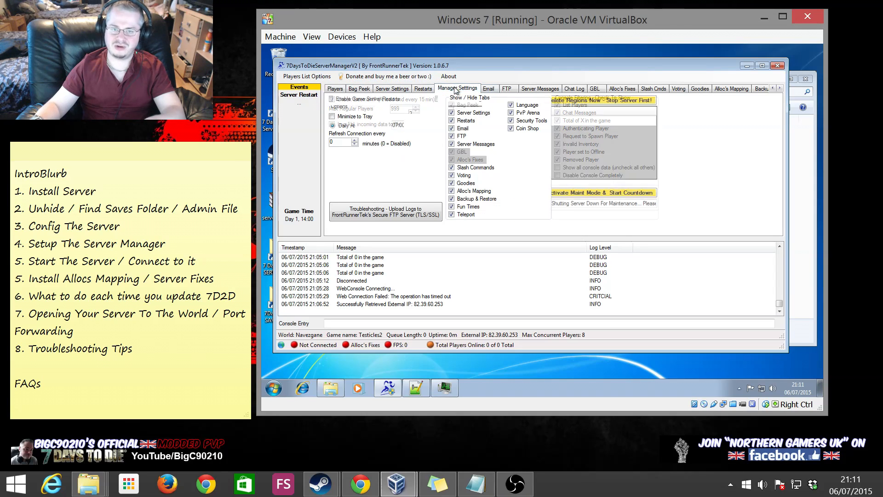
click(394, 90)
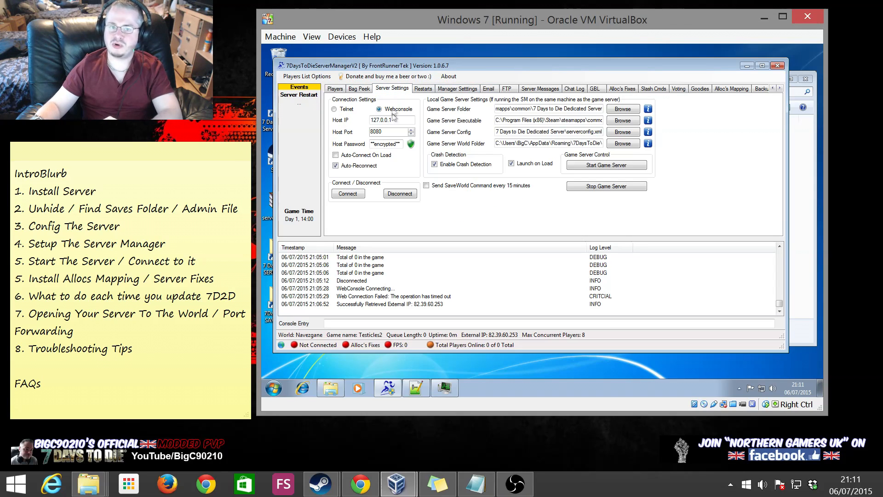